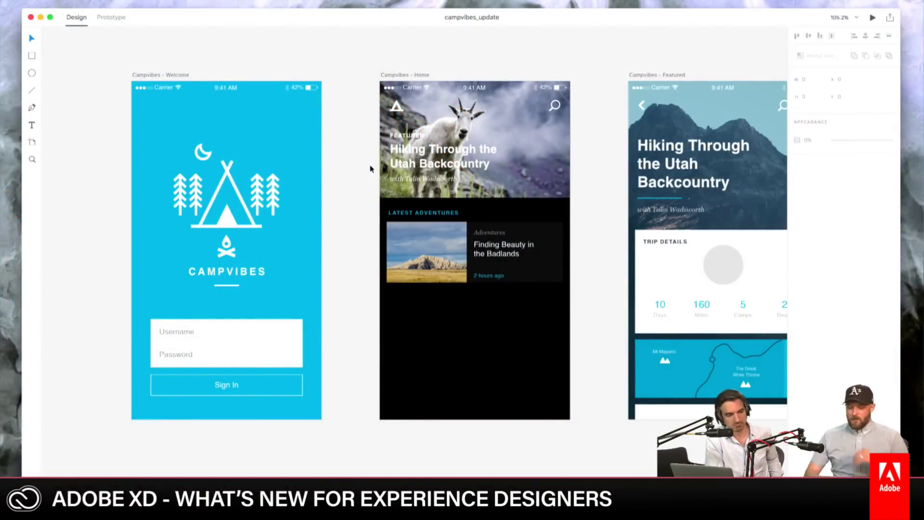
Step: Turn the Badlands card on the Home artboard into a Repeat Grid extended down to a partial fourth row, and tighten the row spacing
{"action": "scroll", "coordinate": [591, 122], "scroll_direction": "right", "scroll_amount": 2}
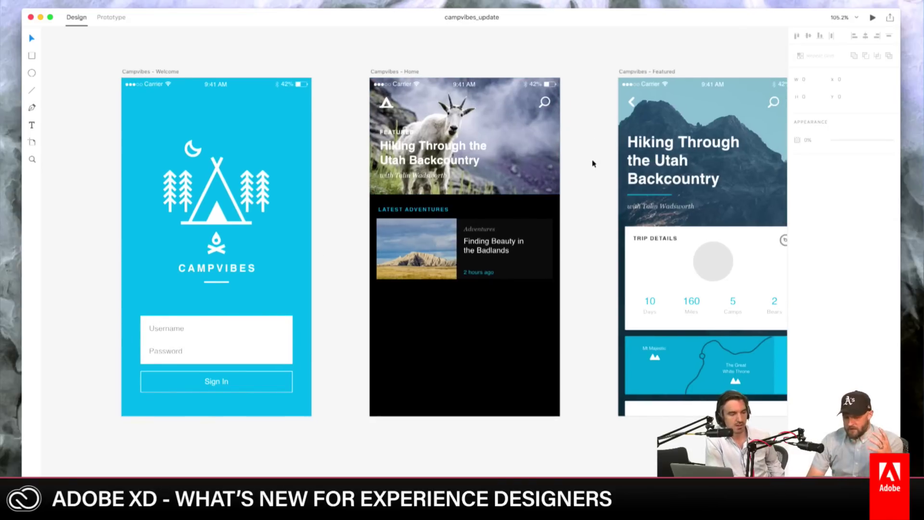
{"action": "left_click", "coordinate": [493, 274]}
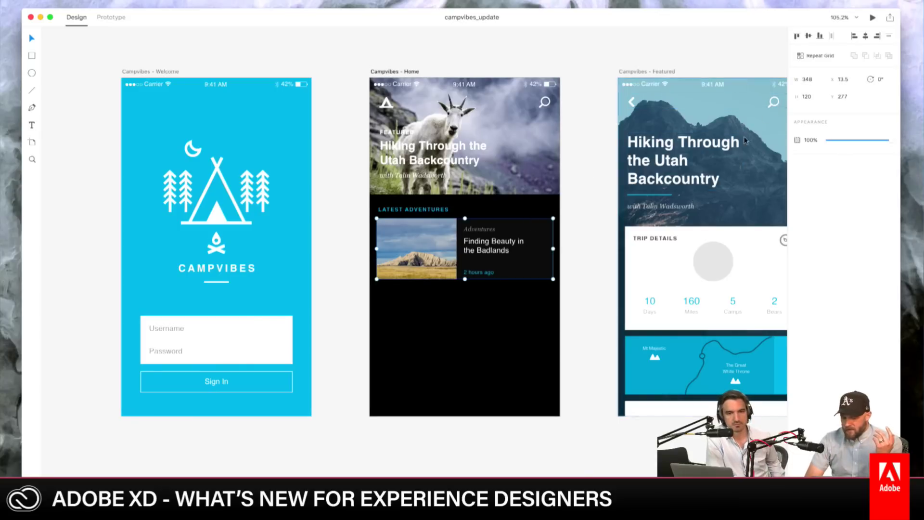
{"action": "left_click", "coordinate": [817, 58]}
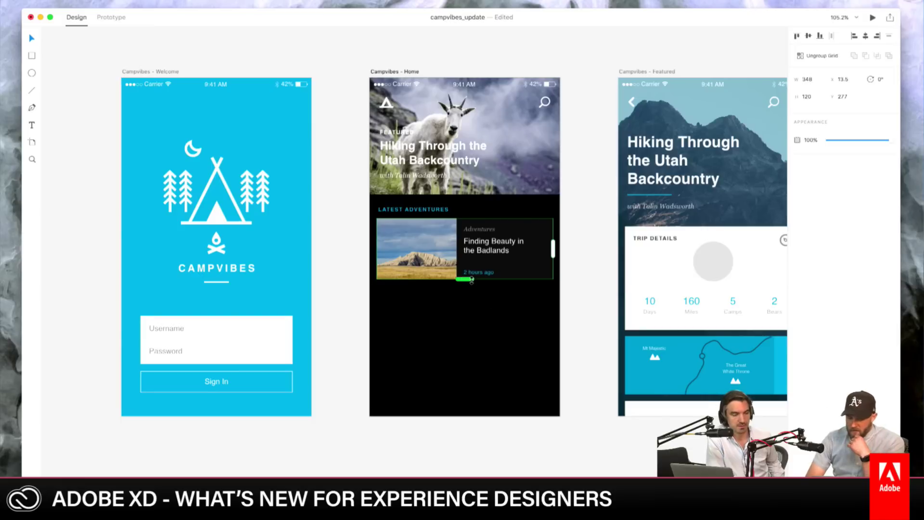
{"action": "left_click_drag", "start_coordinate": [471, 279], "coordinate": [476, 466]}
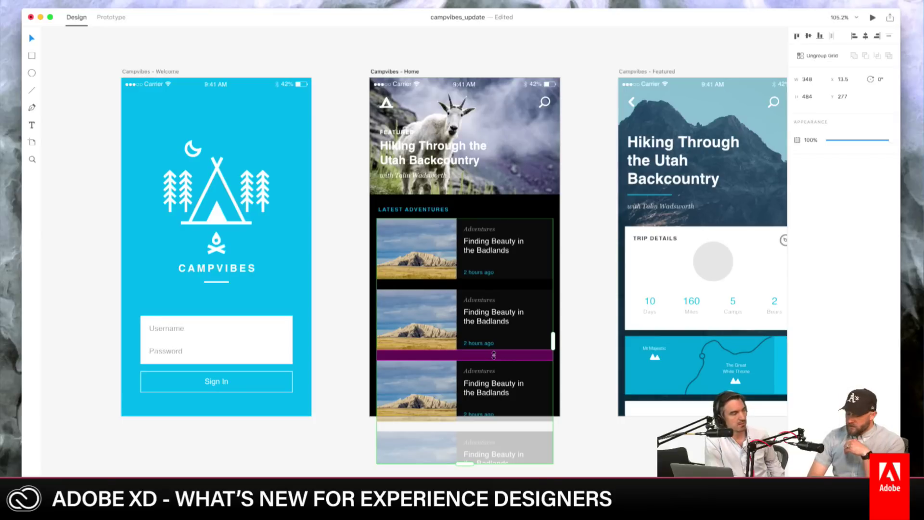
{"action": "left_click_drag", "start_coordinate": [493, 355], "coordinate": [493, 338]}
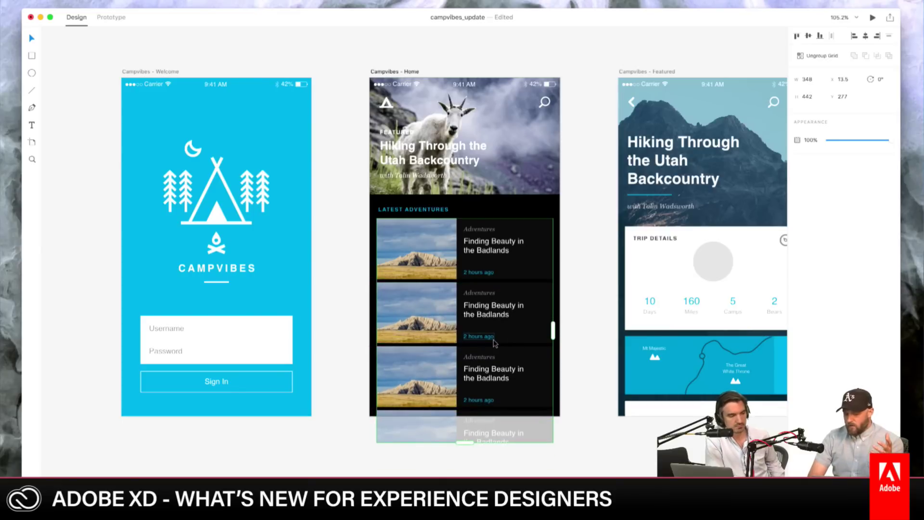
Step: In the first grid card, move the Adventures label to the card's right side and lower the Badlands title to Y 327
{"action": "double_click", "coordinate": [483, 256]}
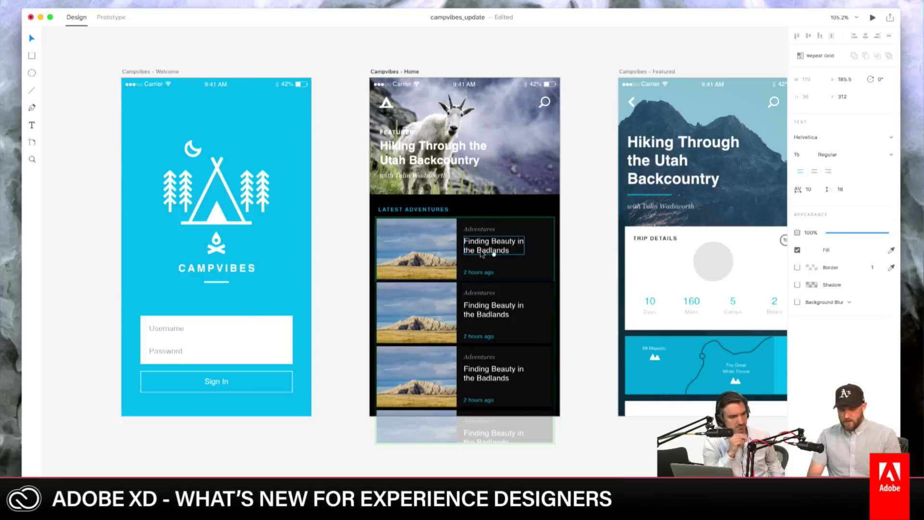
{"action": "left_click_drag", "start_coordinate": [481, 254], "coordinate": [504, 250]}
{"action": "left_click", "coordinate": [477, 231]}
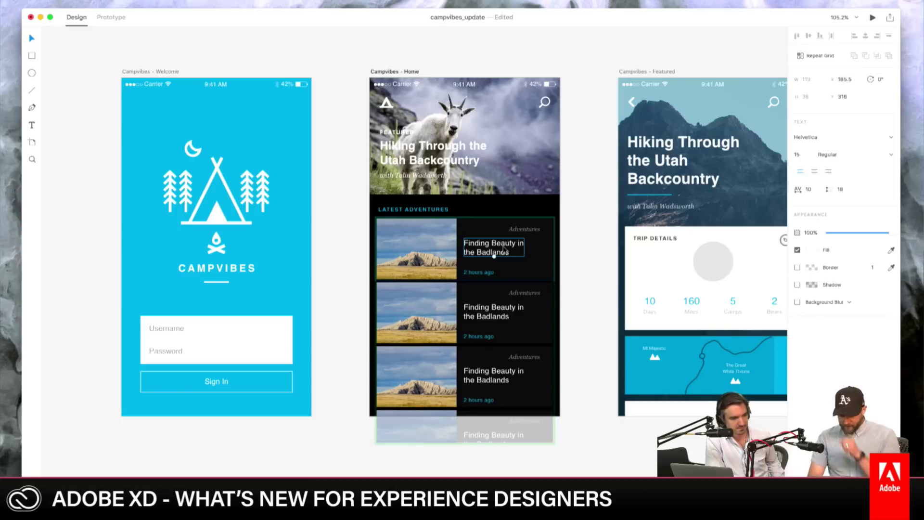
{"action": "left_click_drag", "start_coordinate": [503, 250], "coordinate": [506, 279]}
{"action": "left_click", "coordinate": [507, 284]}
{"action": "scroll", "coordinate": [506, 280], "scroll_direction": "up", "scroll_amount": 3}
{"action": "double_click", "coordinate": [512, 225]}
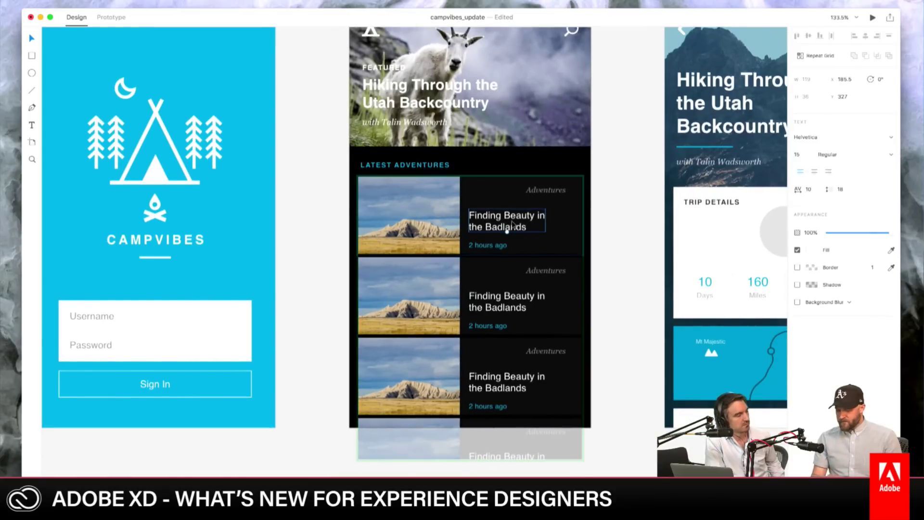
Step: Change the title of the second card in the grid to "Hiking in Glacier National Park"
{"action": "left_click", "coordinate": [509, 299]}
{"action": "double_click", "coordinate": [508, 299]}
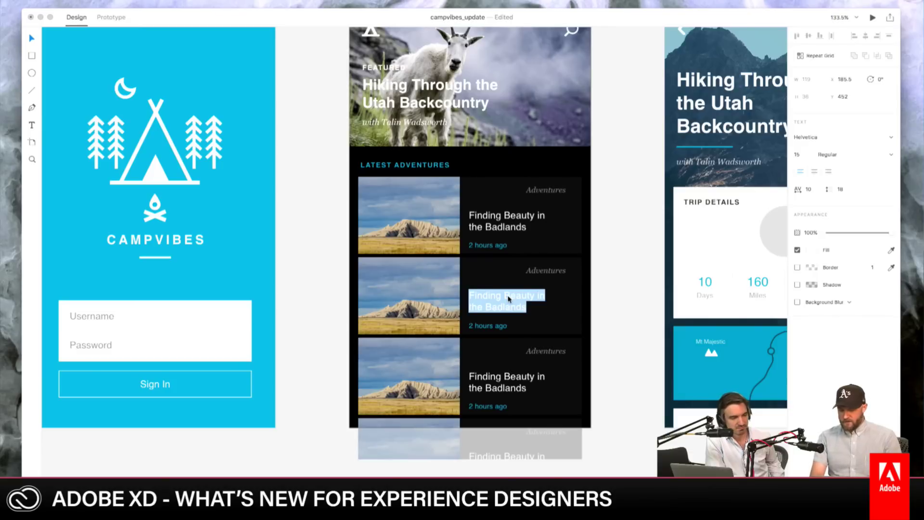
{"action": "type", "text": "H"}
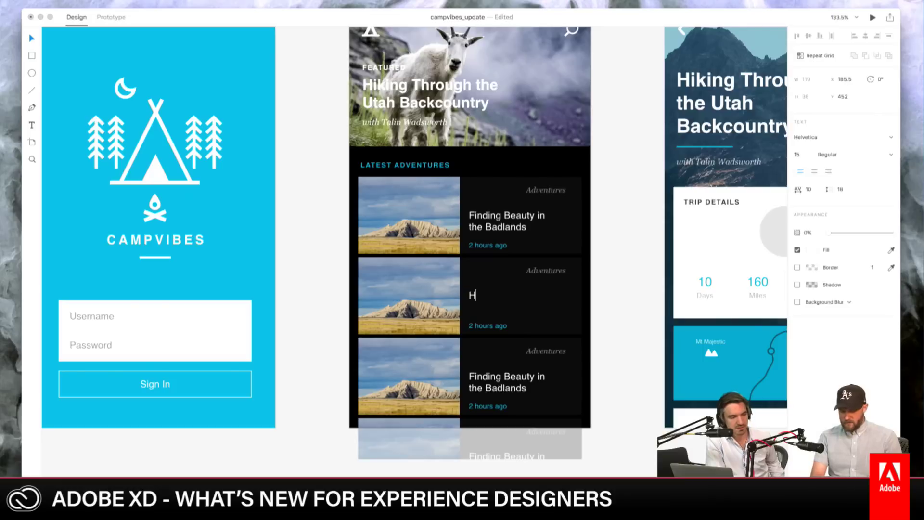
{"action": "type", "text": "iking in Glacie"}
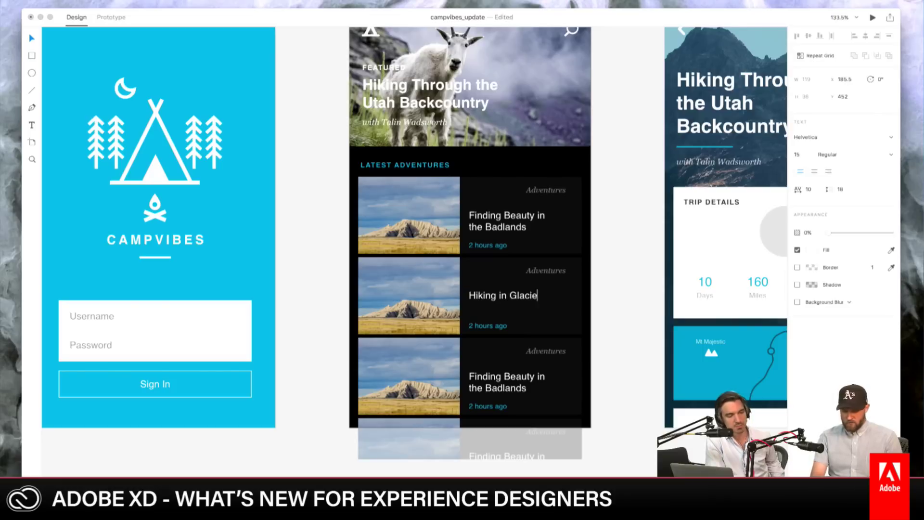
{"action": "type", "text": "r National Park"}
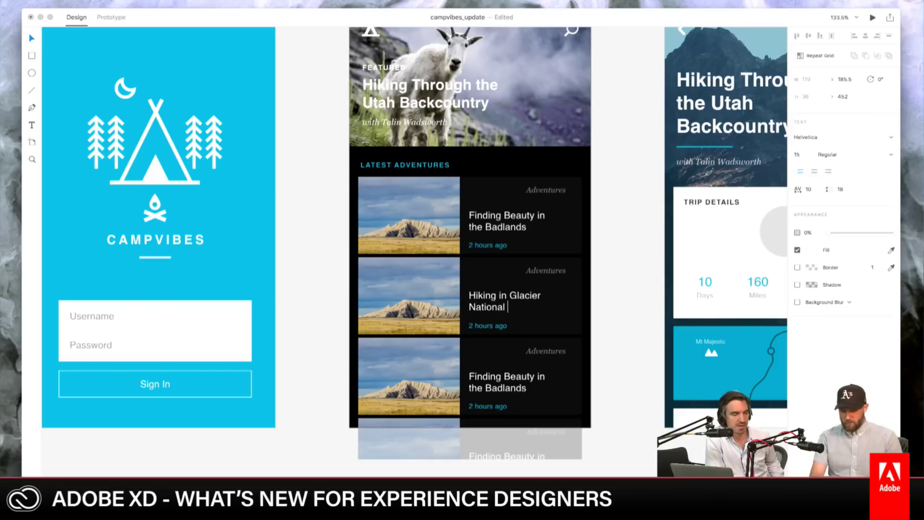
{"action": "key", "text": "Escape"}
{"action": "left_click", "coordinate": [596, 326]}
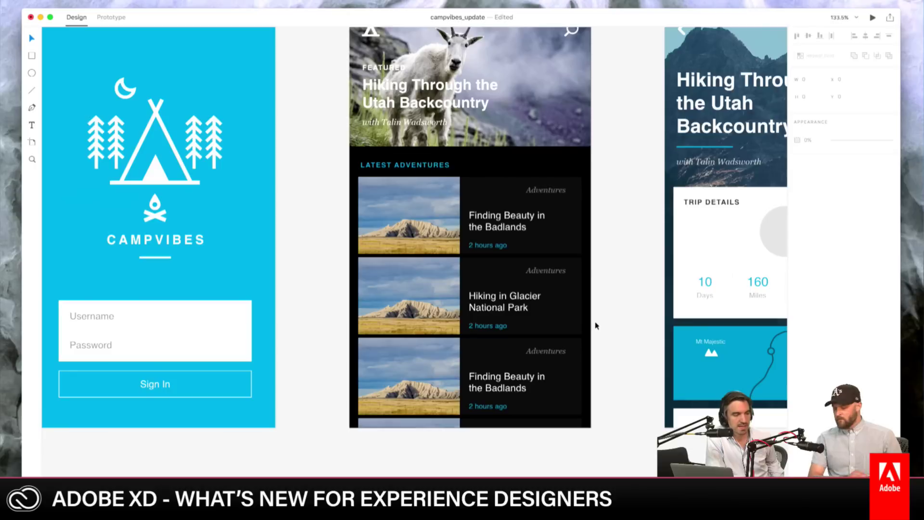
Step: Move the second card's Adventures label back to the left so it sits above the start of the title
{"action": "left_click", "coordinate": [562, 276]}
{"action": "left_click", "coordinate": [560, 274]}
{"action": "left_click_drag", "start_coordinate": [558, 275], "coordinate": [498, 272]}
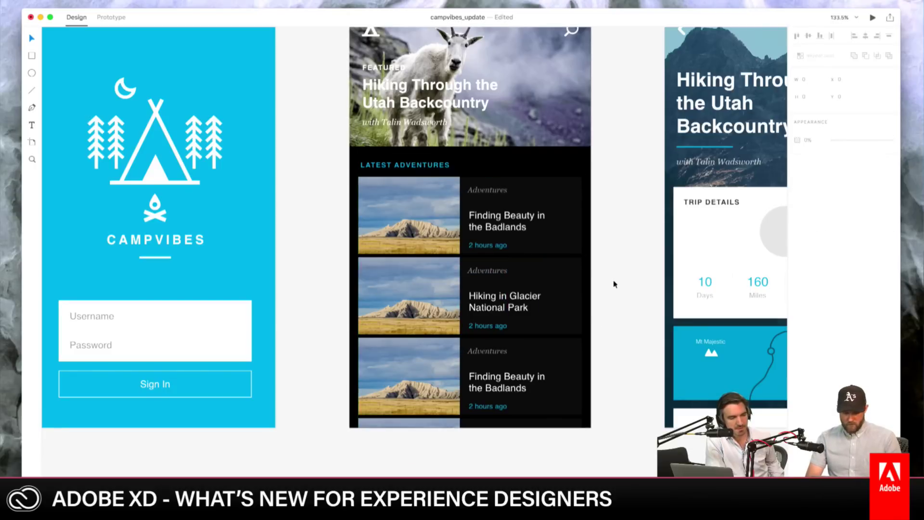
Step: Switch to Finder, open the Campvibes new folder on the Desktop and preview the emerson_nature file
{"action": "key", "text": "super+Tab"}
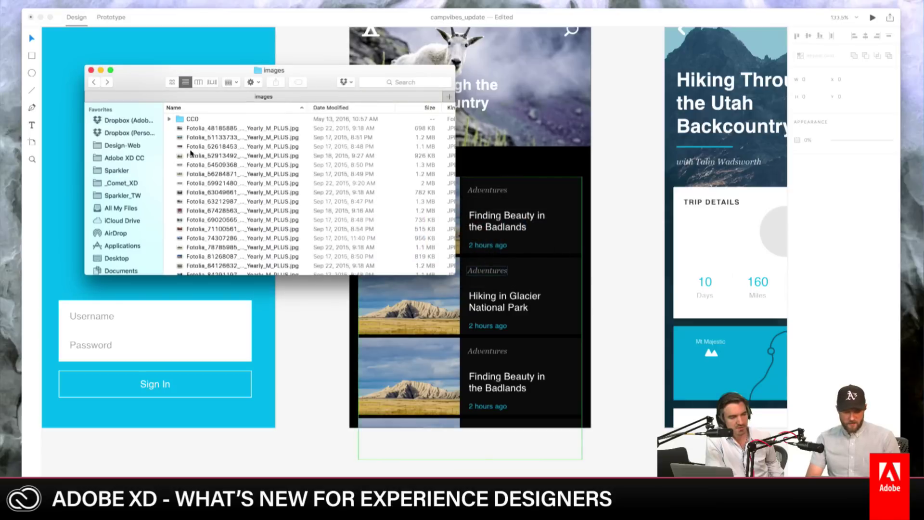
{"action": "left_click", "coordinate": [131, 258]}
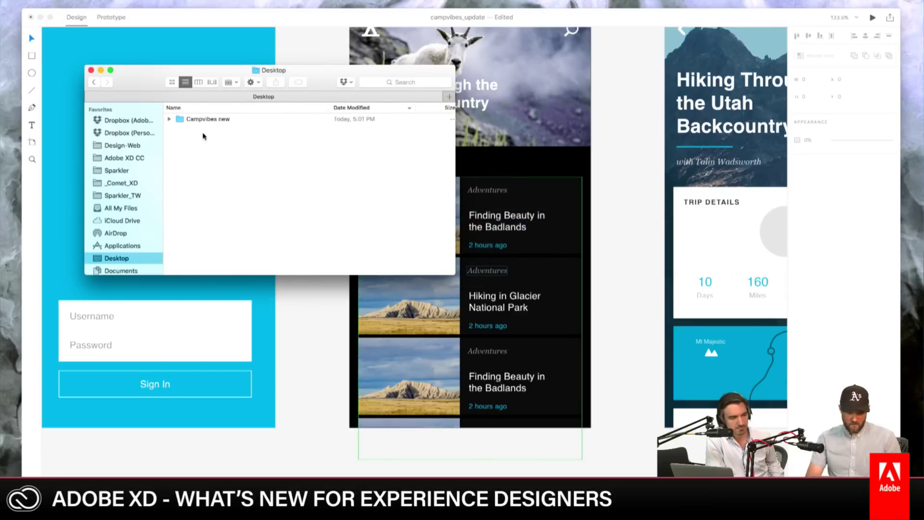
{"action": "double_click", "coordinate": [213, 122]}
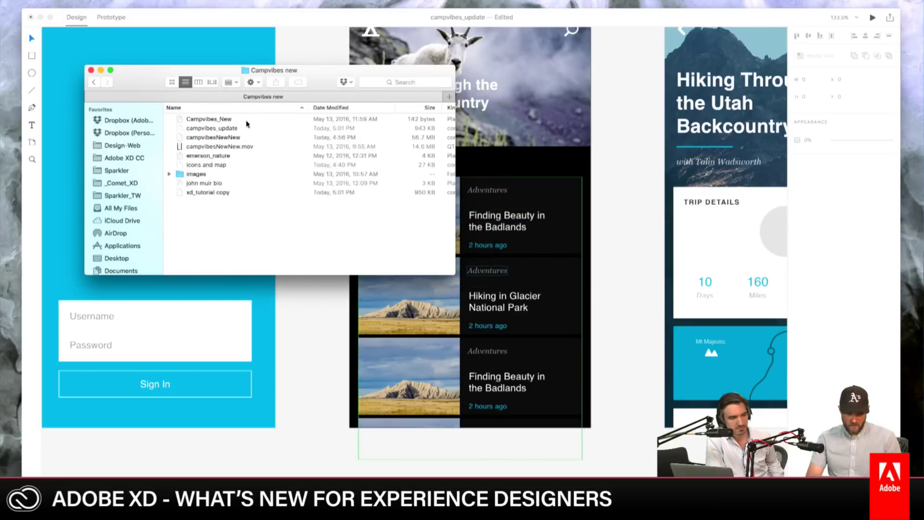
{"action": "left_click", "coordinate": [241, 156]}
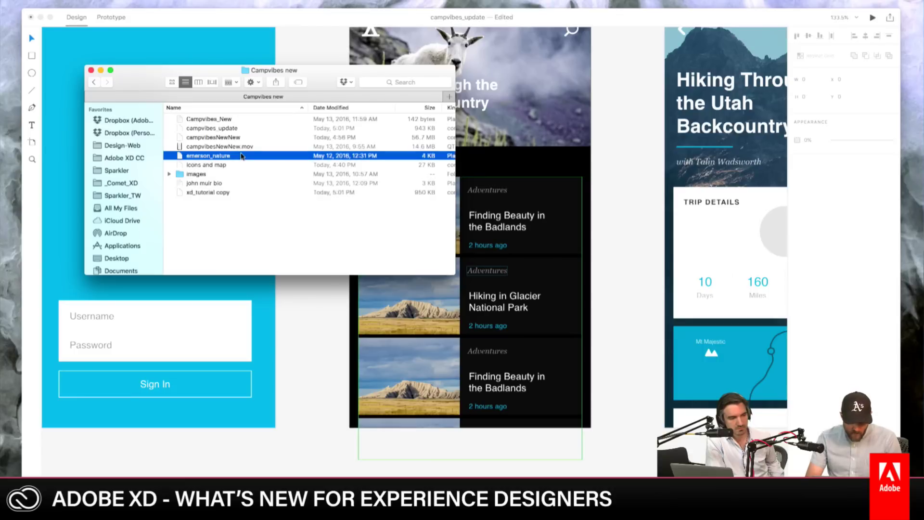
{"action": "left_click", "coordinate": [237, 184]}
{"action": "left_click", "coordinate": [229, 166]}
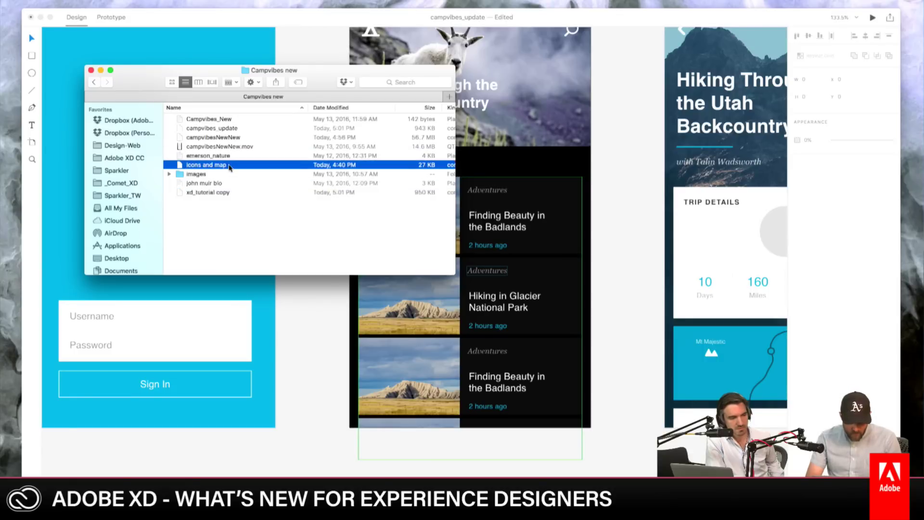
{"action": "left_click", "coordinate": [227, 156]}
{"action": "key", "text": "space"}
{"action": "key", "text": "space"}
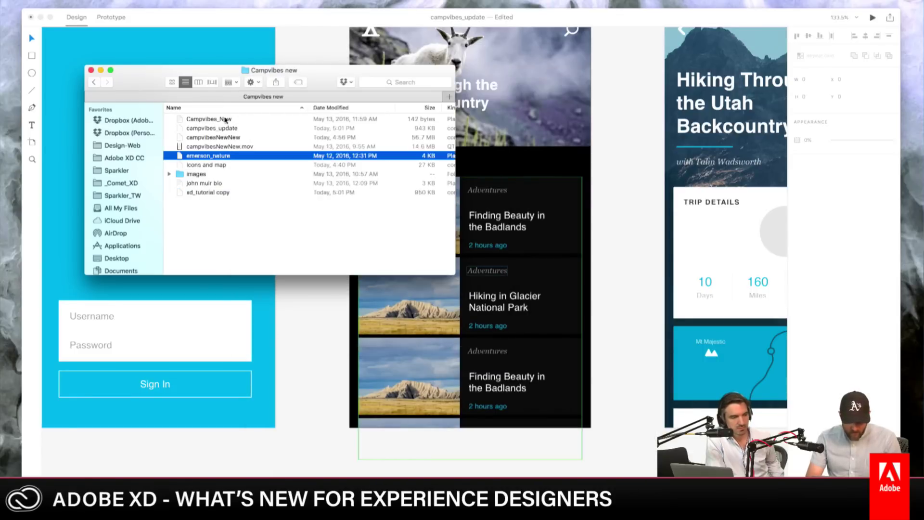
Step: Try importing emerson_nature from Finder as a text block between the Home and Featured artboards, and delete it
{"action": "left_click_drag", "start_coordinate": [318, 70], "coordinate": [248, 76]}
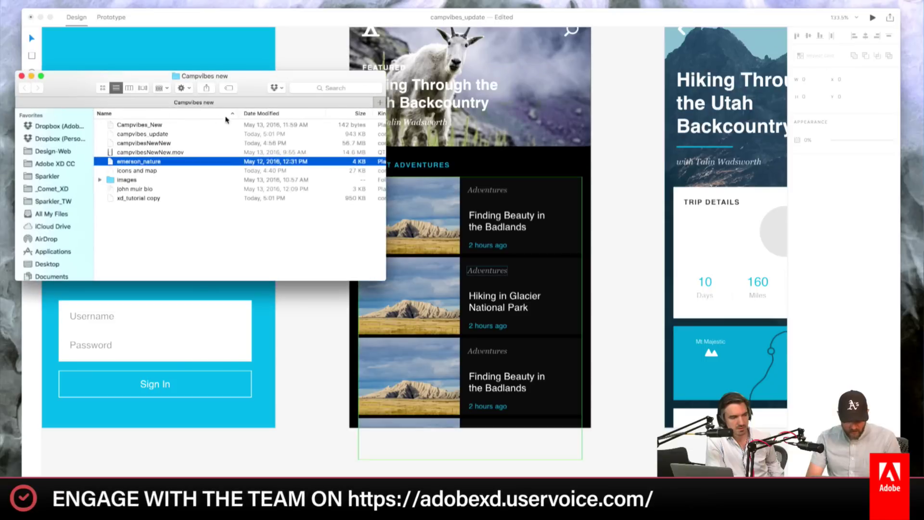
{"action": "left_click_drag", "start_coordinate": [115, 164], "coordinate": [625, 160]}
{"action": "left_click", "coordinate": [615, 144]}
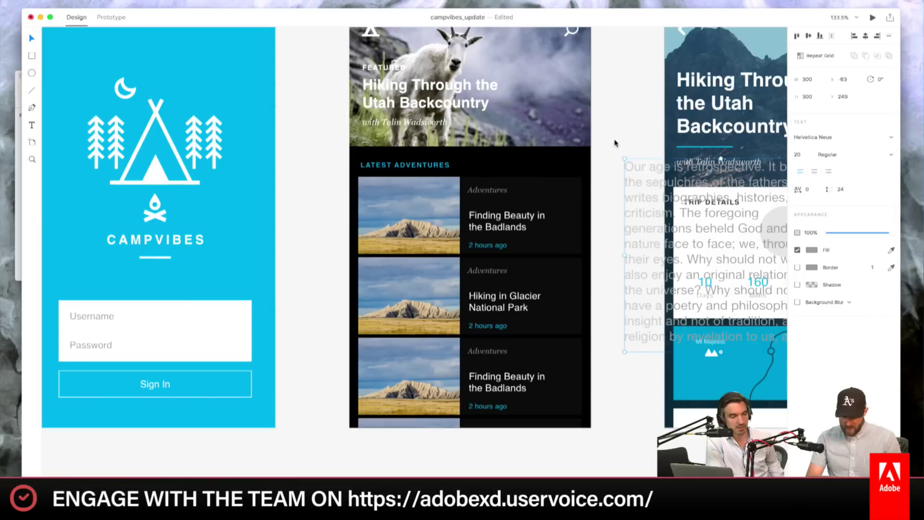
{"action": "key", "text": "BackSpace"}
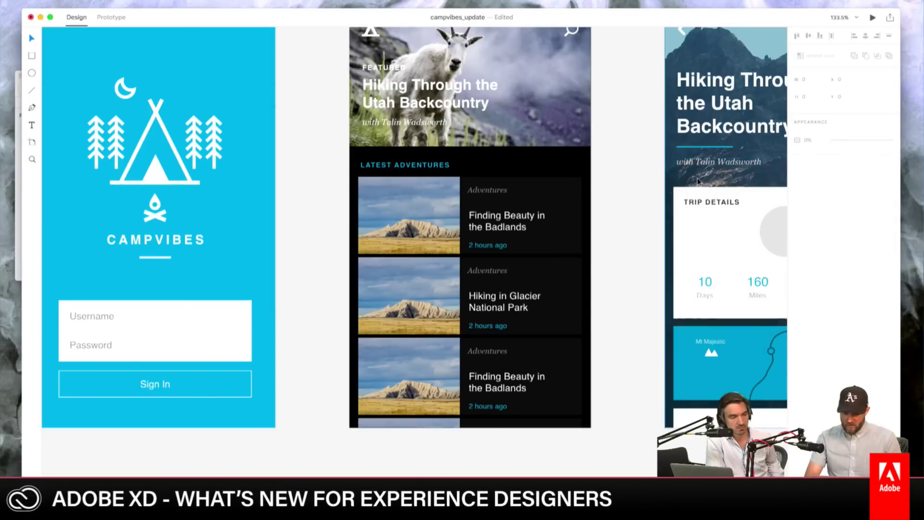
Step: Import emerson_nature from Finder as a text block on the empty canvas below the Home artboard, inspect it and delete it
{"action": "key", "text": "super+0"}
{"action": "left_click_drag", "start_coordinate": [662, 185], "coordinate": [629, 157]}
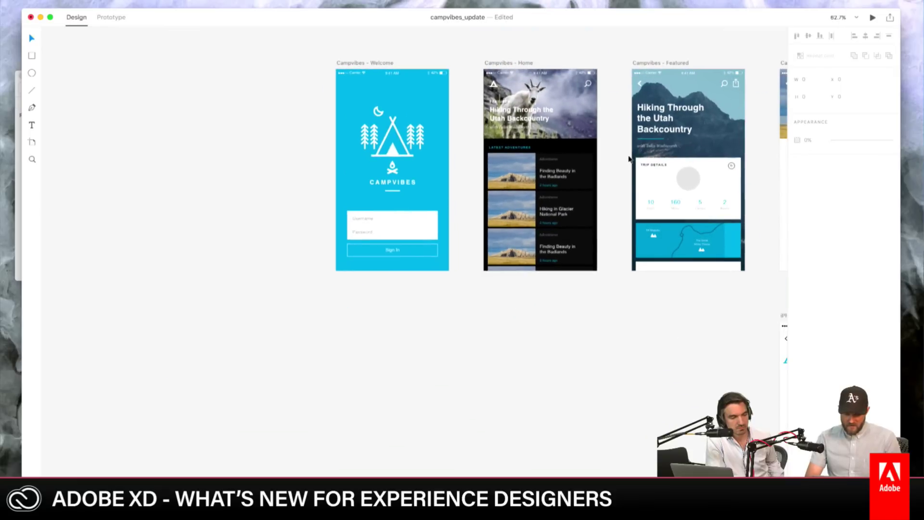
{"action": "key", "text": "super+Tab"}
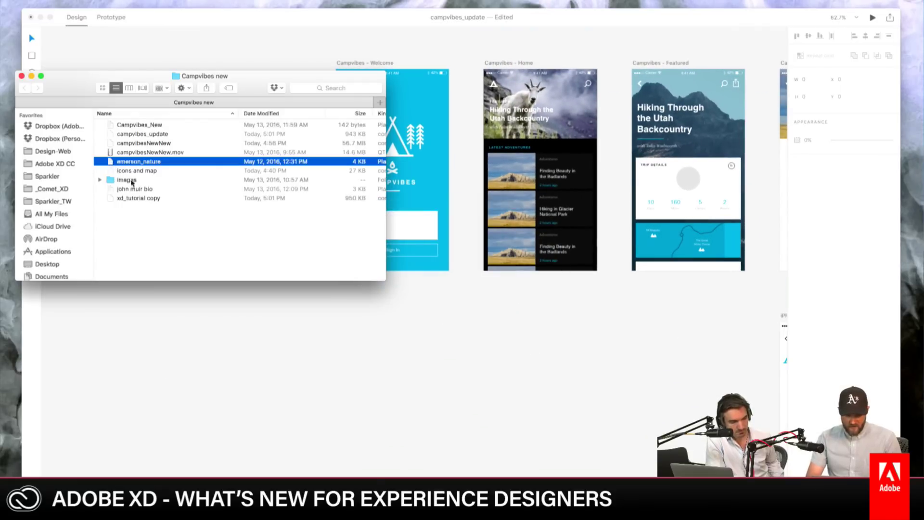
{"action": "left_click_drag", "start_coordinate": [111, 163], "coordinate": [541, 322]}
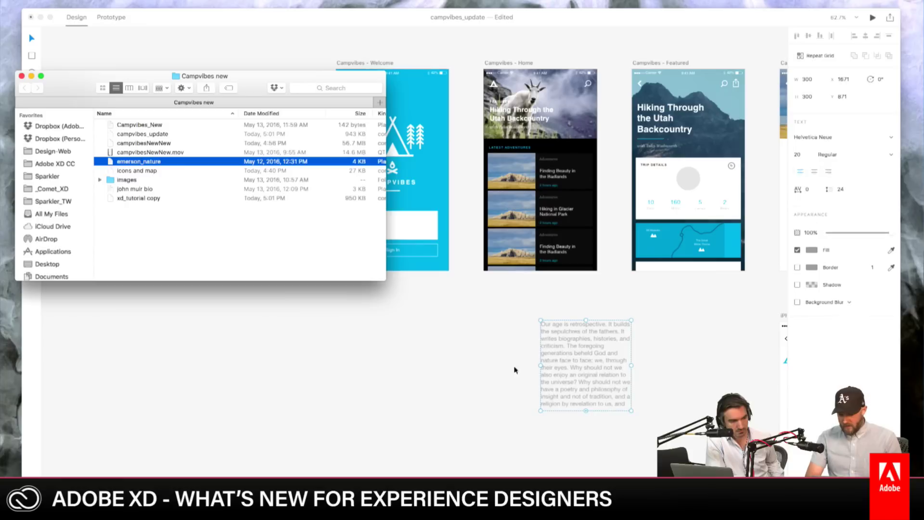
{"action": "scroll", "coordinate": [629, 315], "scroll_direction": "up", "scroll_amount": 5}
{"action": "scroll", "coordinate": [567, 255], "scroll_direction": "down", "scroll_amount": 5}
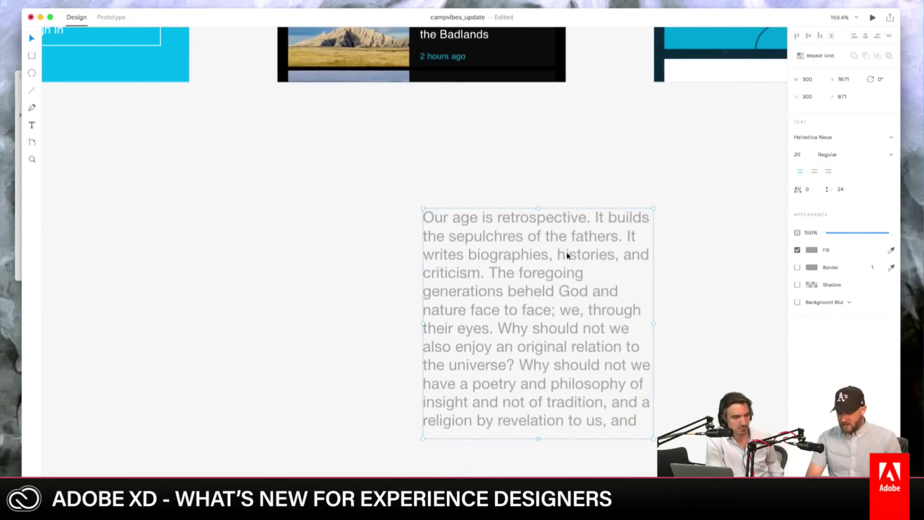
{"action": "key", "text": "Delete"}
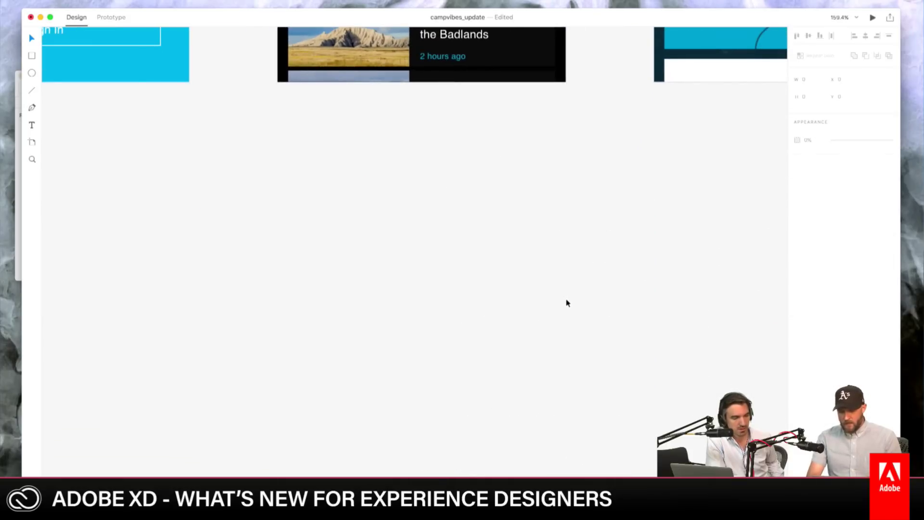
Step: Fill the Home artboard's grid thumbnails by placing the range of Fotolia JPGs from Finder's images folder onto the first card's image
{"action": "scroll", "coordinate": [567, 302], "scroll_direction": "up", "scroll_amount": 10}
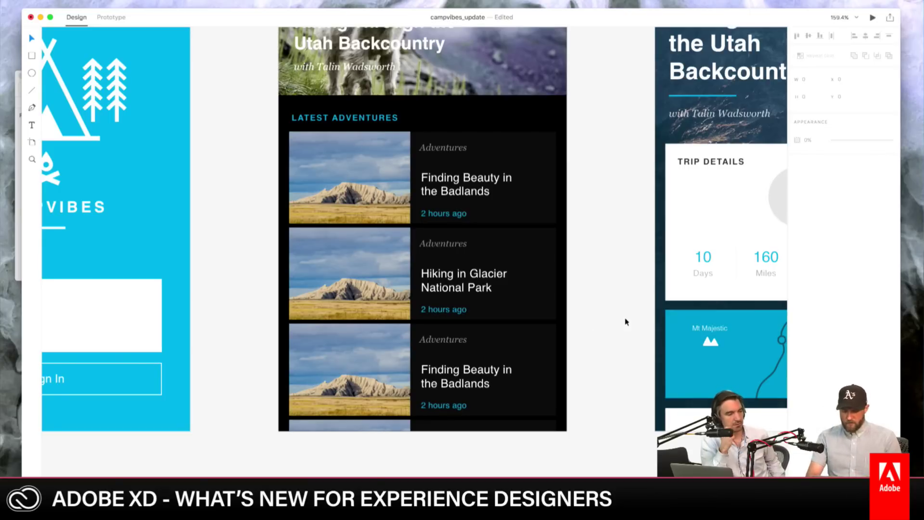
{"action": "key", "text": "super+Tab"}
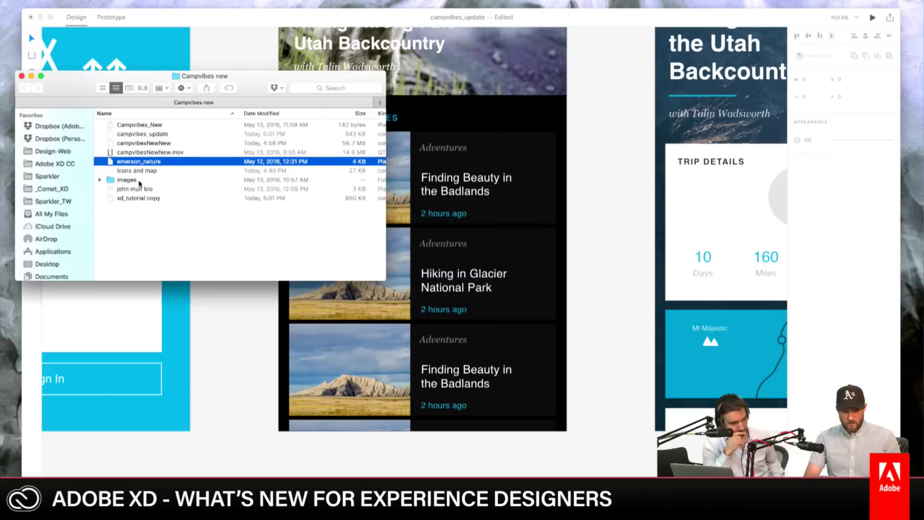
{"action": "double_click", "coordinate": [142, 183]}
{"action": "left_click", "coordinate": [180, 134]}
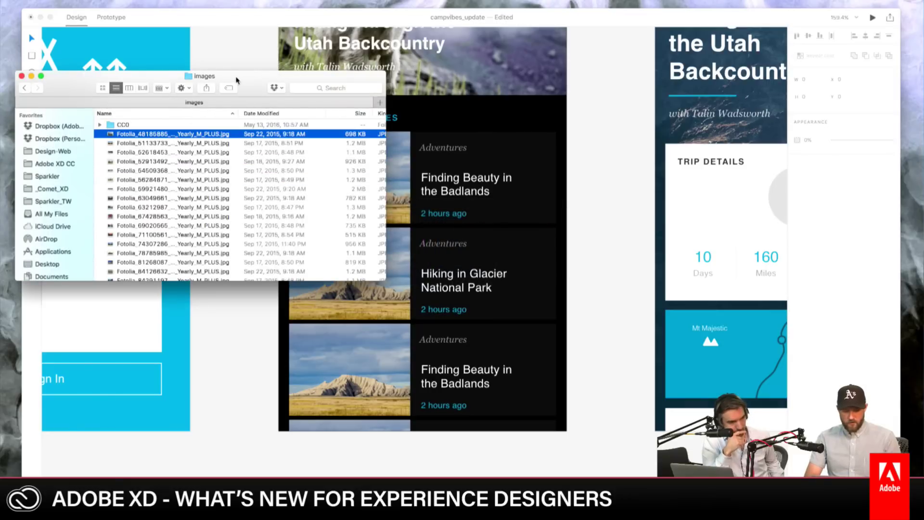
{"action": "left_click_drag", "start_coordinate": [239, 80], "coordinate": [787, 98]}
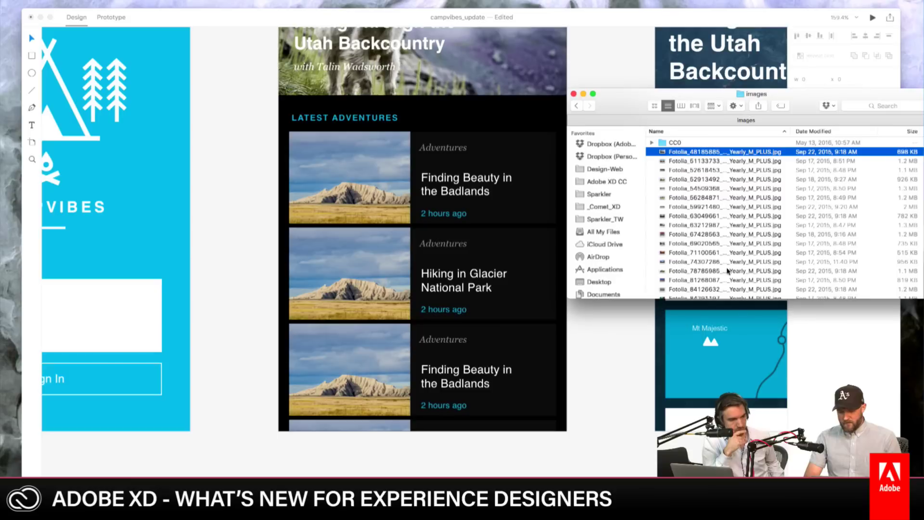
{"action": "left_click", "coordinate": [727, 290], "text": "shift"}
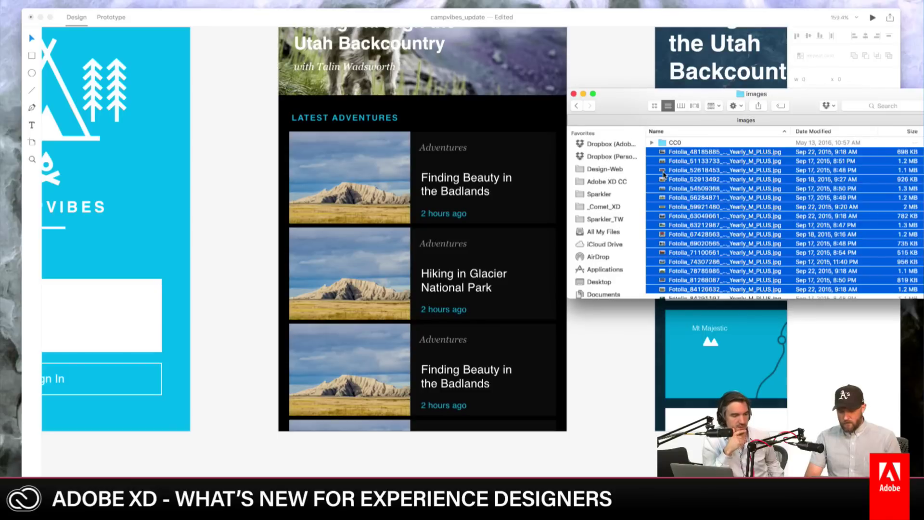
{"action": "left_click_drag", "start_coordinate": [664, 174], "coordinate": [387, 193]}
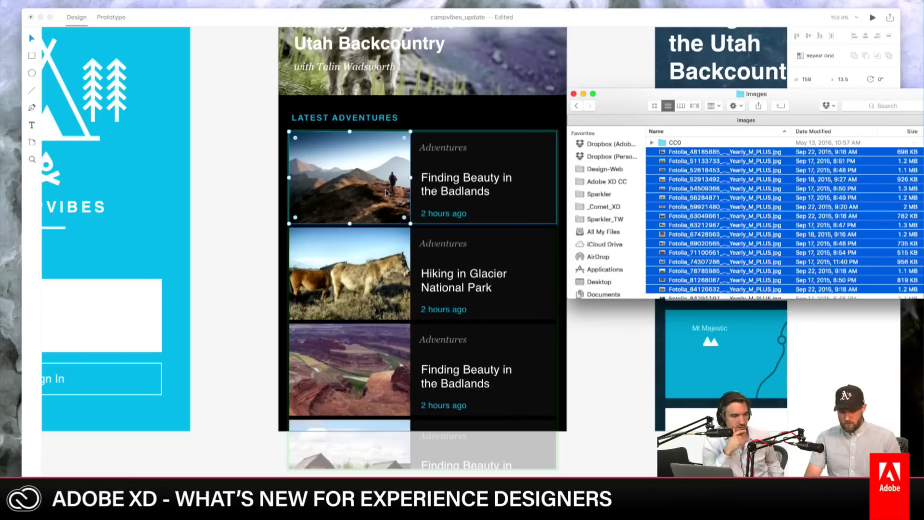
Step: Return to the design and select the title text of the third card in the Home artboard's grid
{"action": "left_click", "coordinate": [208, 229]}
{"action": "scroll", "coordinate": [208, 229], "scroll_direction": "down", "scroll_amount": 5}
{"action": "left_click", "coordinate": [348, 315]}
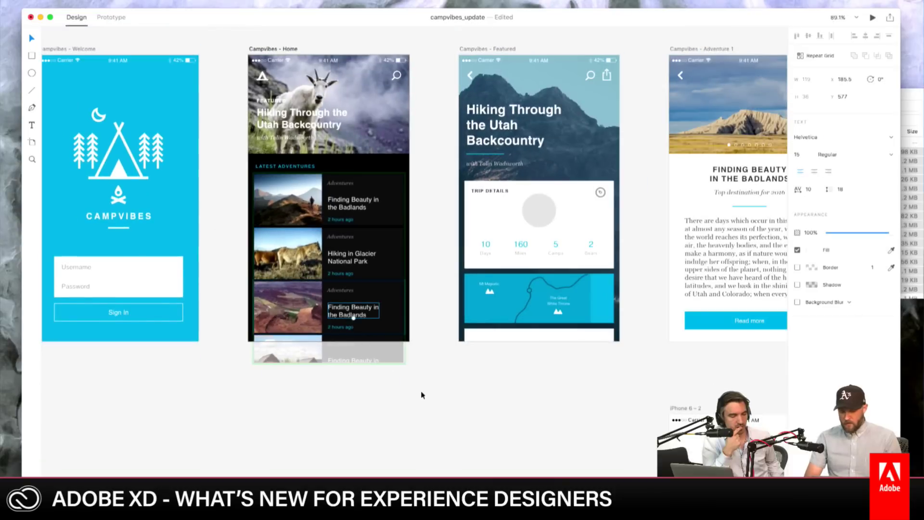
Step: Extend the Home artboard's Latest Adventures repeat grid downward to hold seven cards, and deselect it
{"action": "key", "text": "Escape"}
{"action": "scroll", "coordinate": [441, 351], "scroll_direction": "down", "scroll_amount": 5}
{"action": "scroll", "coordinate": [435, 289], "scroll_direction": "left", "scroll_amount": 4}
{"action": "left_click_drag", "start_coordinate": [429, 227], "coordinate": [446, 418]}
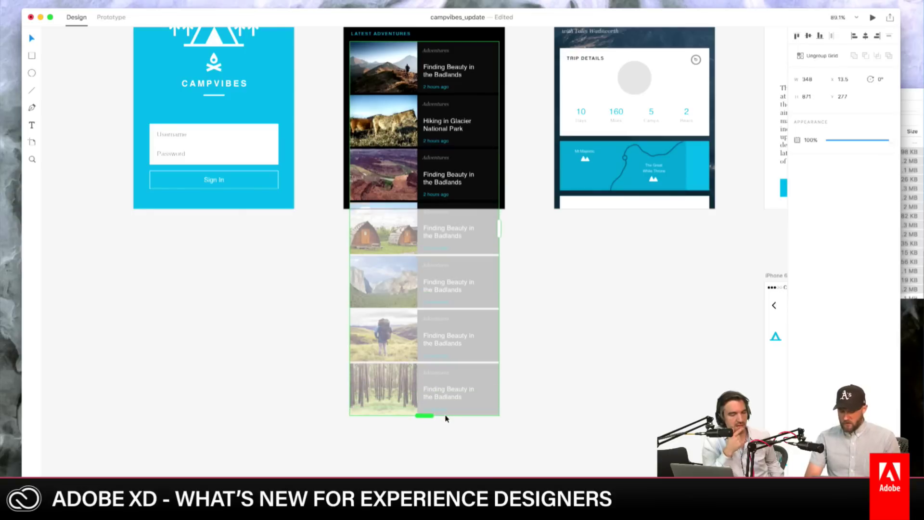
{"action": "left_click", "coordinate": [553, 354]}
Step: Lengthen the Home artboard downward to a height of 1171 so that all the grid cards fit on it
{"action": "scroll", "coordinate": [553, 356], "scroll_direction": "up", "scroll_amount": 6}
{"action": "scroll", "coordinate": [552, 358], "scroll_direction": "down", "scroll_amount": 2}
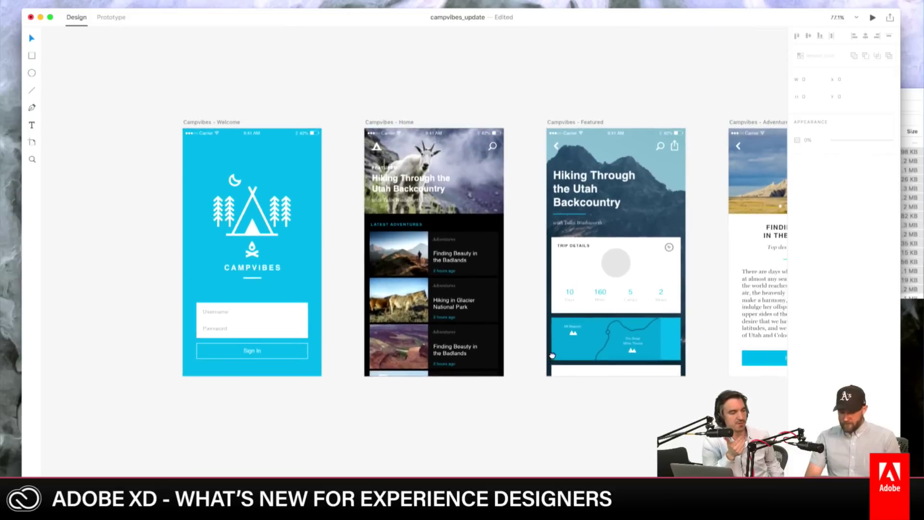
{"action": "scroll", "coordinate": [481, 289], "scroll_direction": "down", "scroll_amount": 2}
{"action": "left_click", "coordinate": [377, 67]}
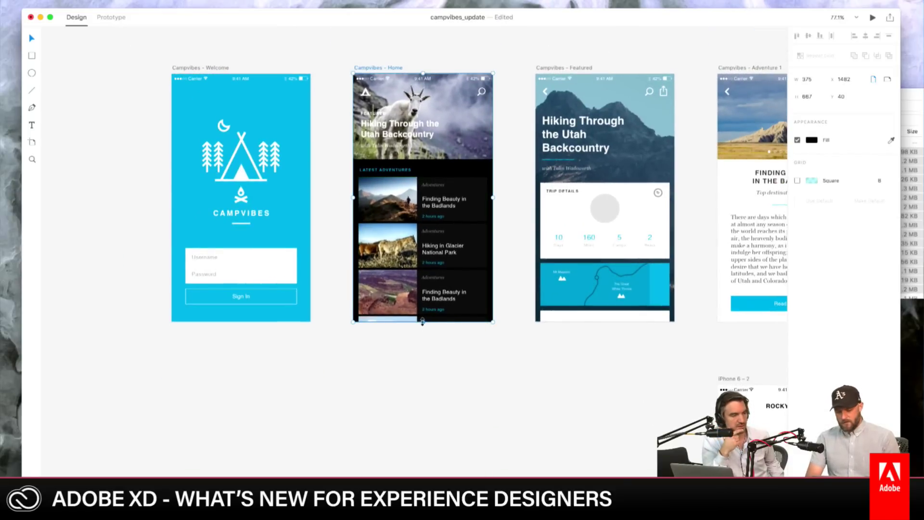
{"action": "left_click_drag", "start_coordinate": [423, 321], "coordinate": [433, 473]}
{"action": "scroll", "coordinate": [434, 473], "scroll_direction": "down", "scroll_amount": 3}
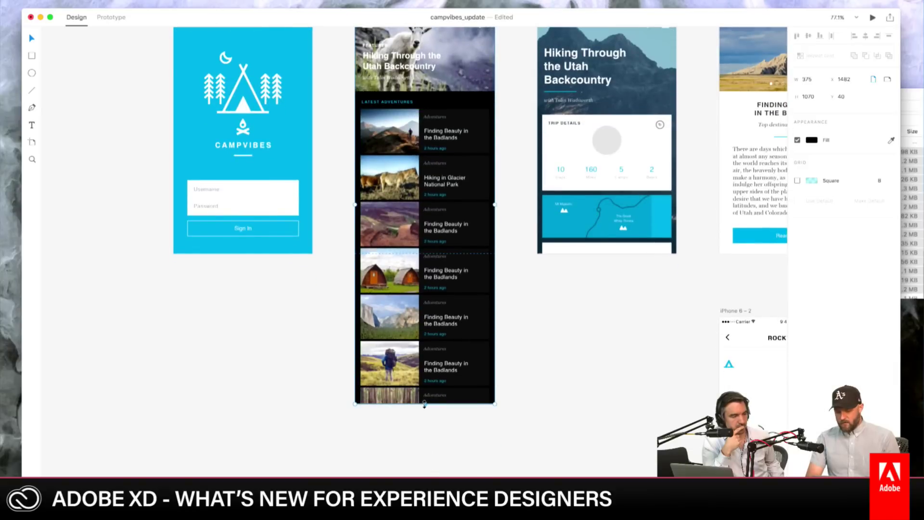
{"action": "left_click_drag", "start_coordinate": [423, 404], "coordinate": [432, 440]}
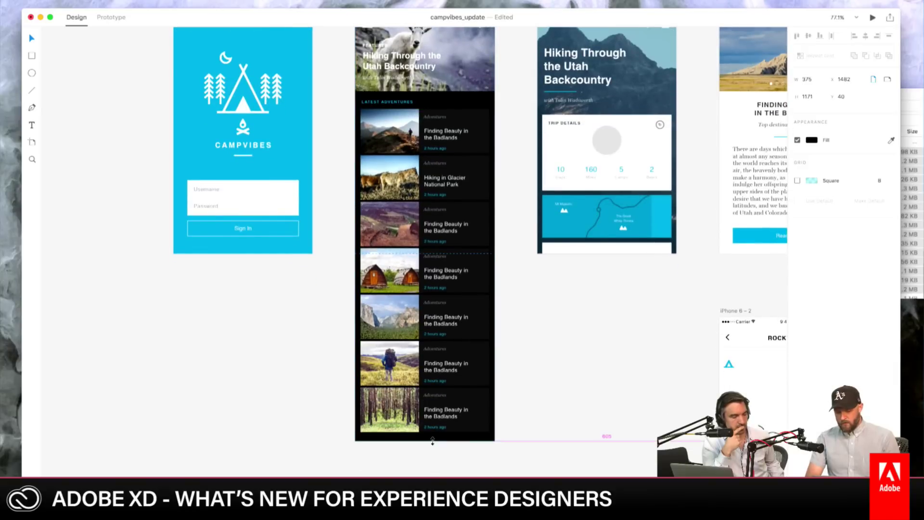
Step: Preview the Home artboard, scroll through its full adventure list and place the preview window beside the artboard
{"action": "left_click", "coordinate": [872, 18]}
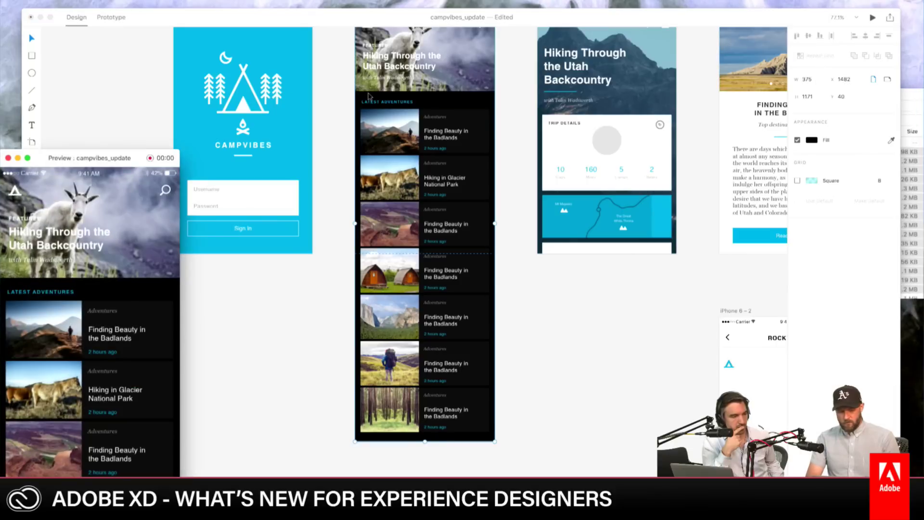
{"action": "scroll", "coordinate": [74, 272], "scroll_direction": "down", "scroll_amount": 3}
{"action": "scroll", "coordinate": [75, 272], "scroll_direction": "up", "scroll_amount": 5}
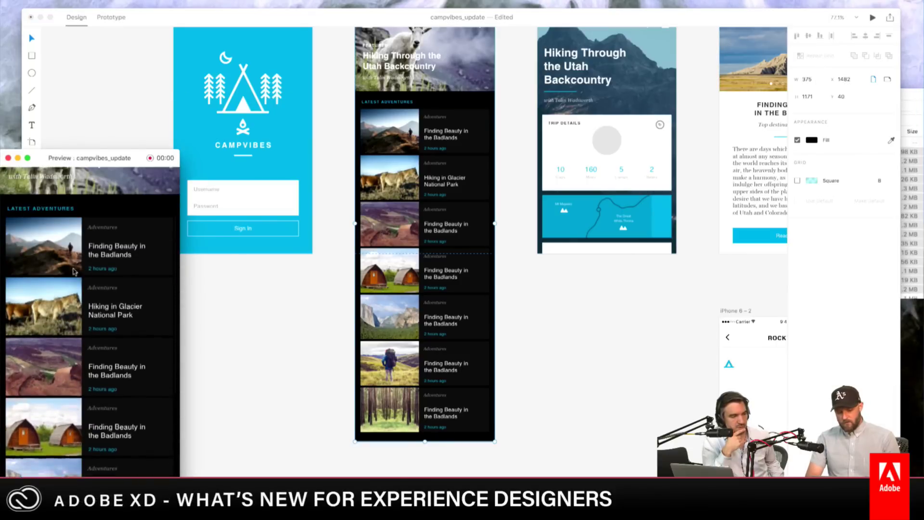
{"action": "left_click_drag", "start_coordinate": [83, 159], "coordinate": [167, 56]}
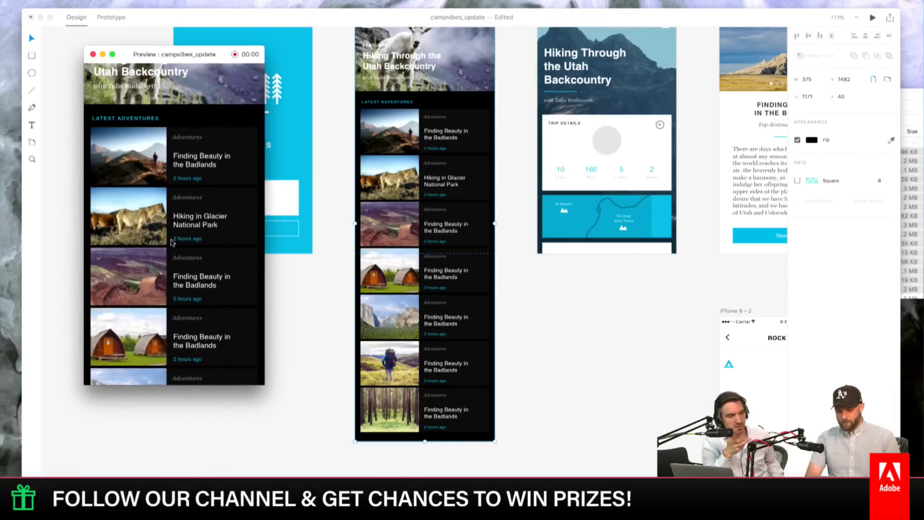
{"action": "scroll", "coordinate": [173, 233], "scroll_direction": "down", "scroll_amount": 5}
{"action": "scroll", "coordinate": [173, 233], "scroll_direction": "up", "scroll_amount": 5}
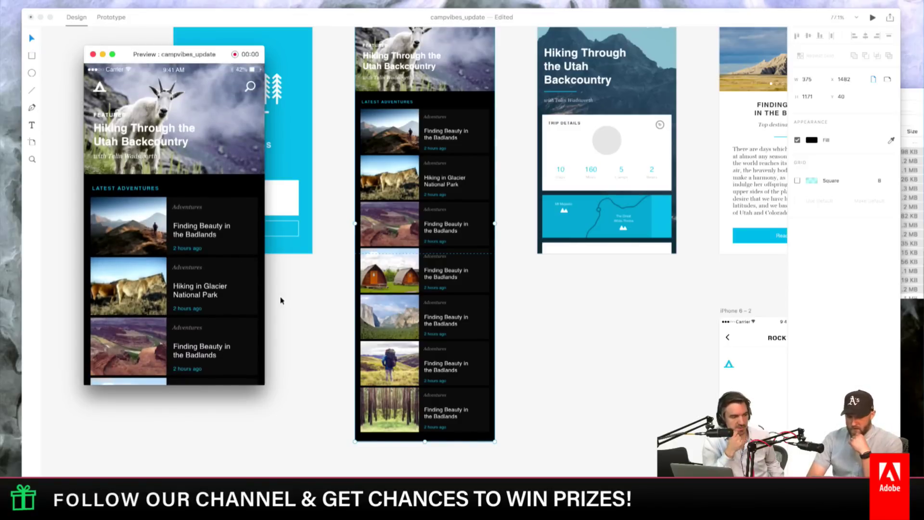
{"action": "left_click", "coordinate": [529, 286]}
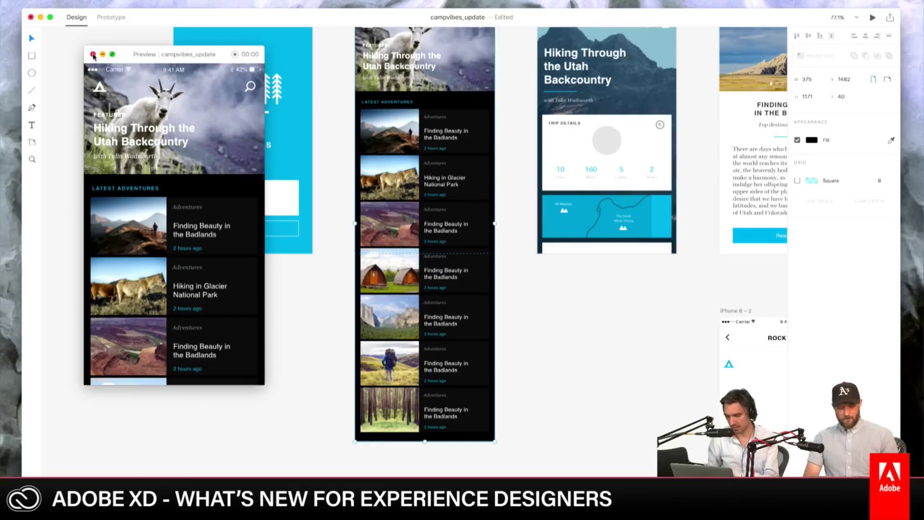
{"action": "left_click_drag", "start_coordinate": [184, 50], "coordinate": [167, 59]}
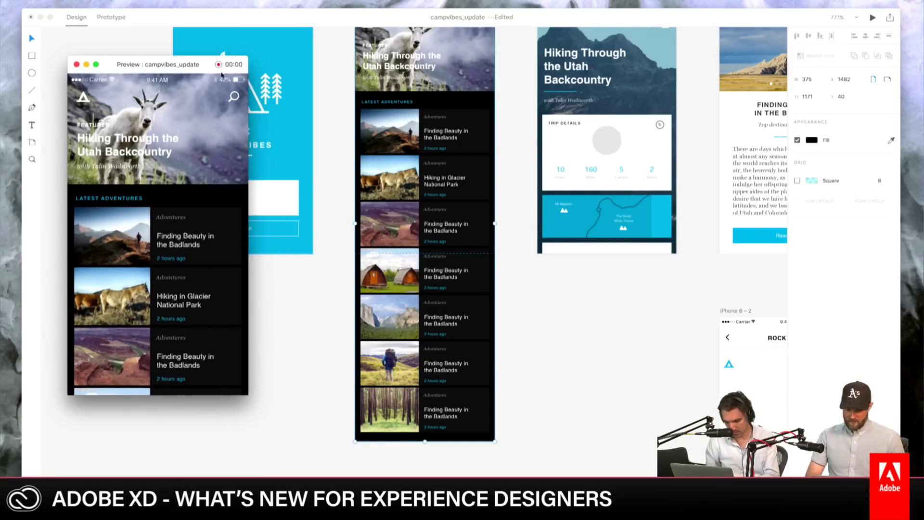
{"action": "scroll", "coordinate": [443, 128], "scroll_direction": "up", "scroll_amount": 5}
{"action": "left_click", "coordinate": [431, 122]}
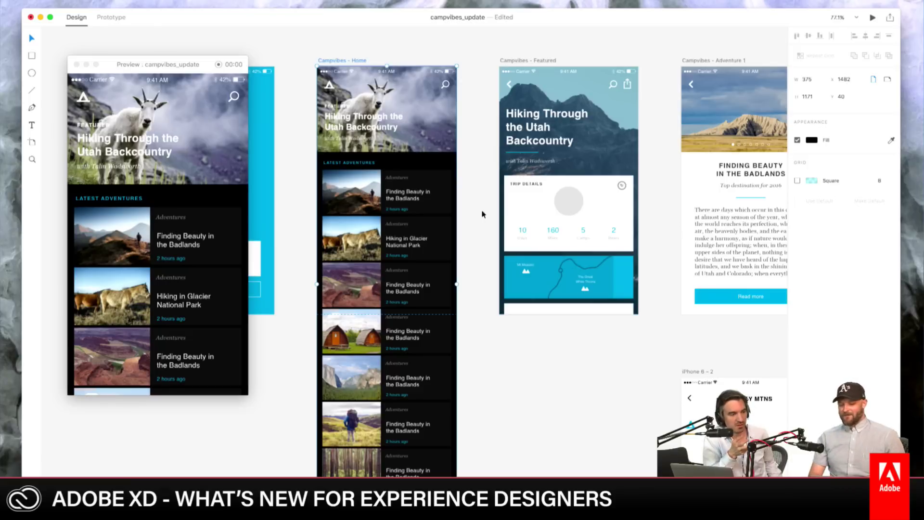
{"action": "left_click", "coordinate": [451, 150]}
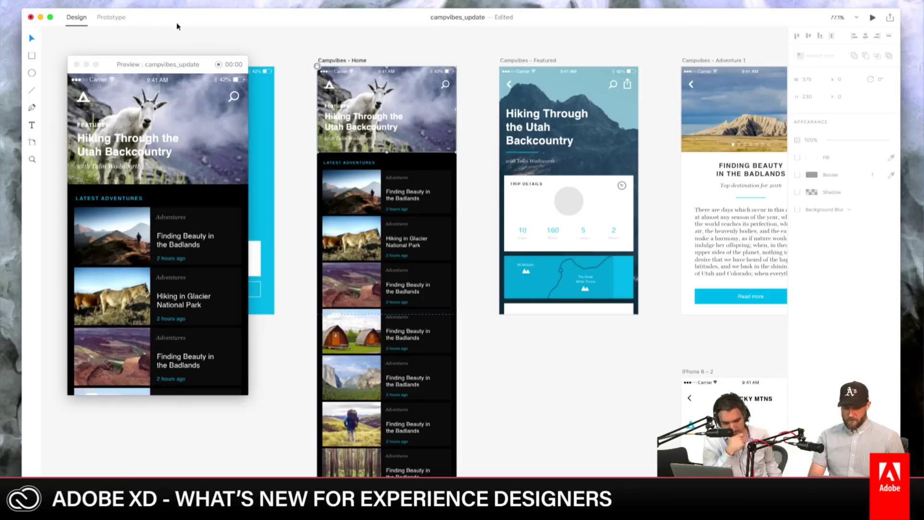
{"action": "left_click", "coordinate": [122, 18]}
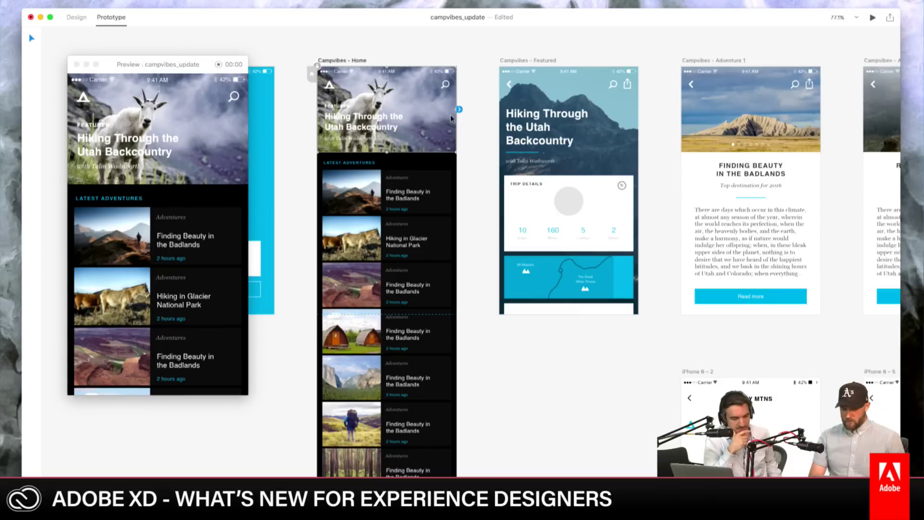
{"action": "left_click_drag", "start_coordinate": [460, 110], "coordinate": [440, 111]}
{"action": "left_click", "coordinate": [473, 86]}
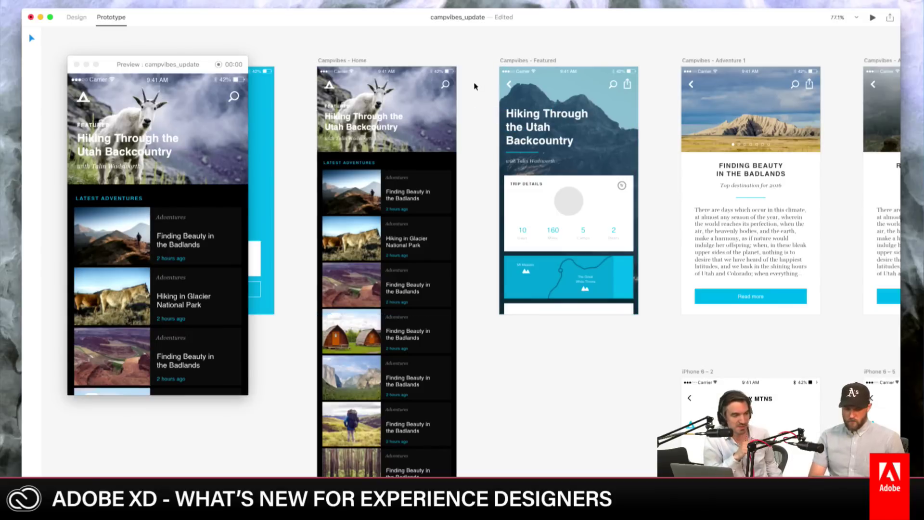
{"action": "left_click", "coordinate": [76, 17]}
{"action": "scroll", "coordinate": [371, 140], "scroll_direction": "down", "scroll_amount": 2}
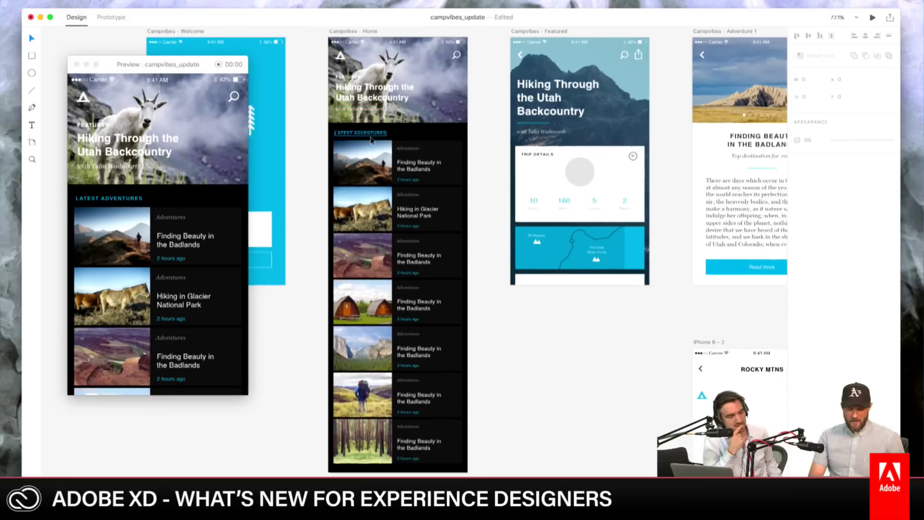
{"action": "scroll", "coordinate": [371, 140], "scroll_direction": "right", "scroll_amount": 1}
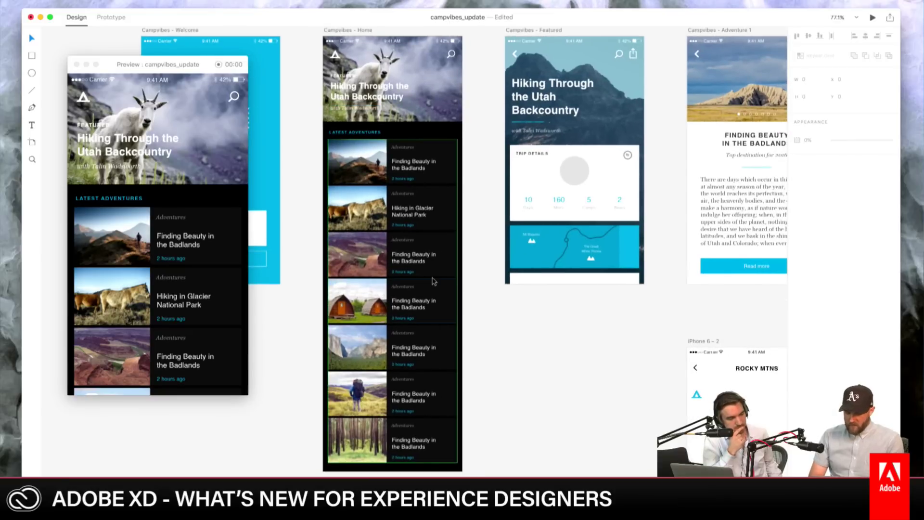
{"action": "scroll", "coordinate": [434, 281], "scroll_direction": "up", "scroll_amount": 2}
Step: Try to draw a prototype link from the Home artboard's header image to the Featured artboard, and return to design mode
{"action": "left_click", "coordinate": [439, 148]}
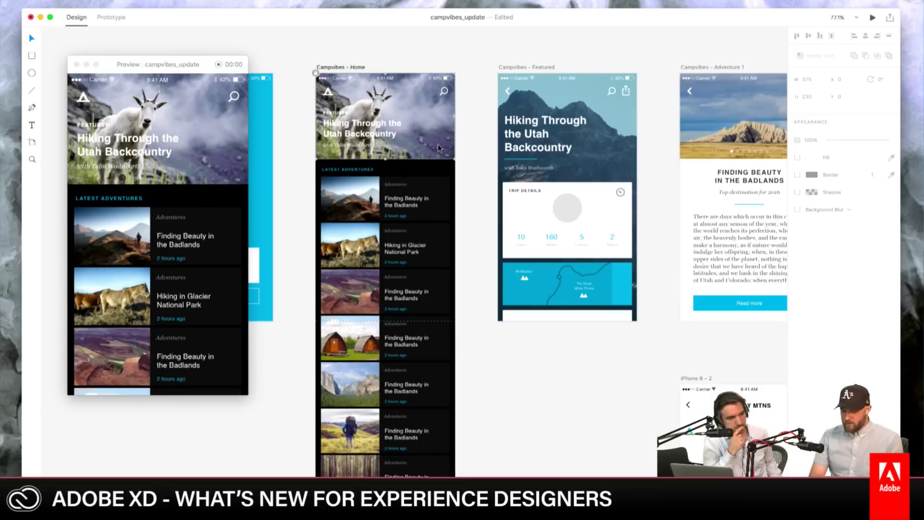
{"action": "left_click", "coordinate": [125, 18]}
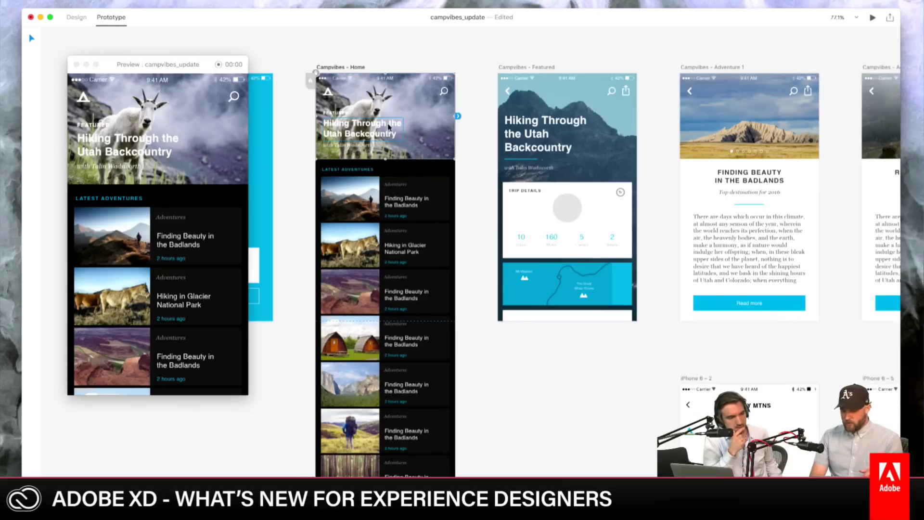
{"action": "left_click_drag", "start_coordinate": [458, 116], "coordinate": [526, 144]}
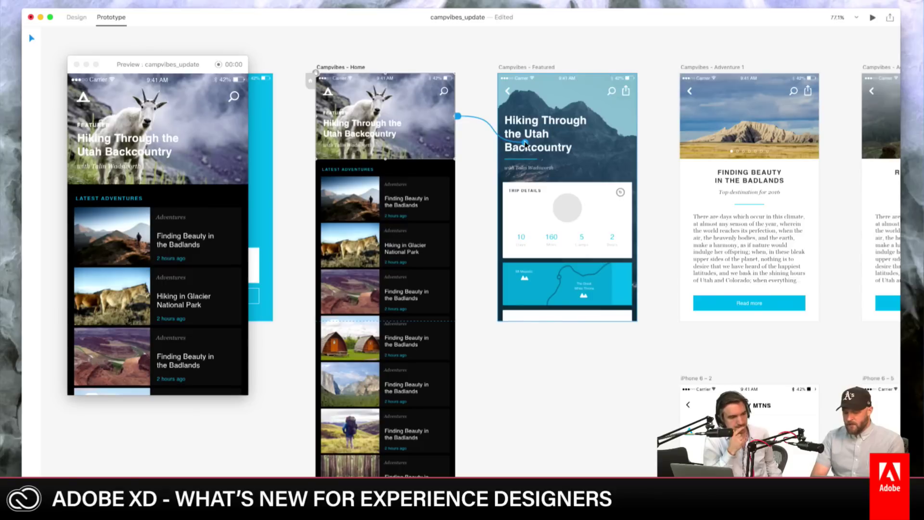
{"action": "left_click_drag", "start_coordinate": [526, 143], "coordinate": [526, 144]}
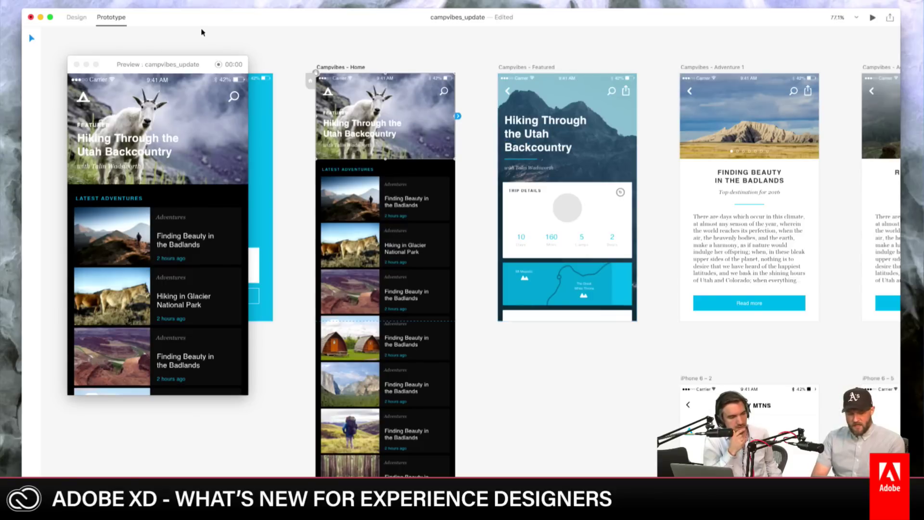
{"action": "left_click", "coordinate": [72, 17]}
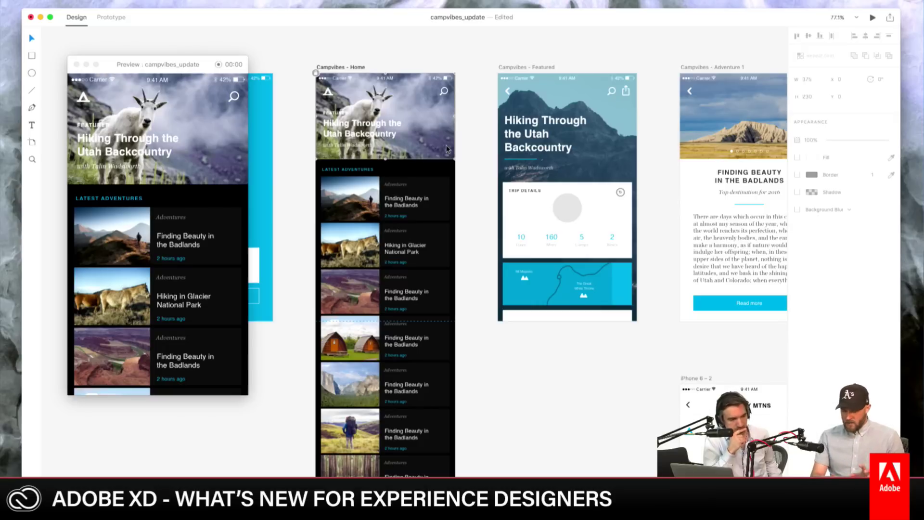
Step: In prototype mode, link the Home artboard's header image to the Featured artboard with a Dissolve segue
{"action": "left_click", "coordinate": [117, 18]}
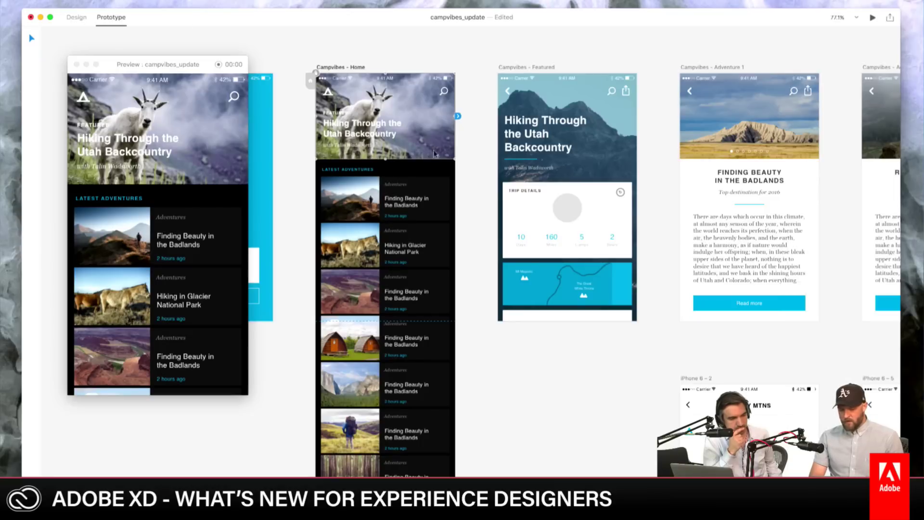
{"action": "left_click", "coordinate": [434, 181]}
{"action": "double_click", "coordinate": [437, 194]}
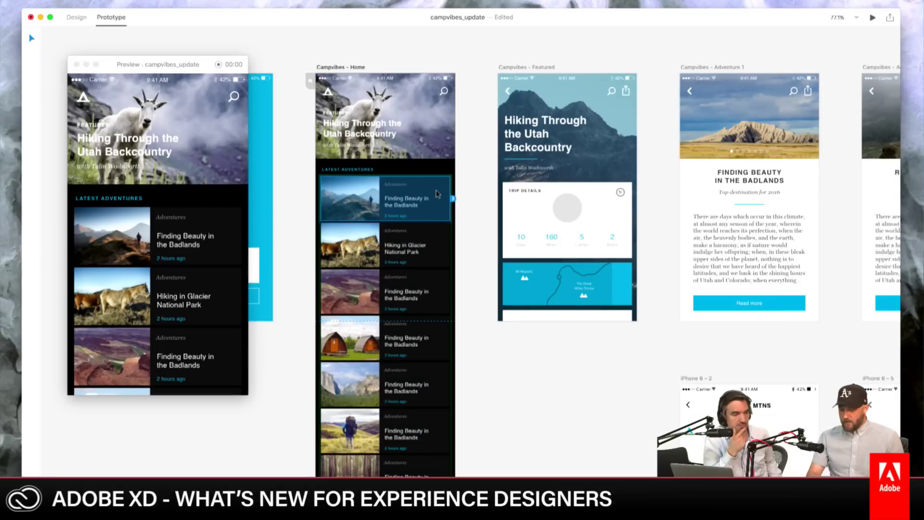
{"action": "left_click", "coordinate": [438, 154]}
{"action": "left_click_drag", "start_coordinate": [458, 116], "coordinate": [548, 146]}
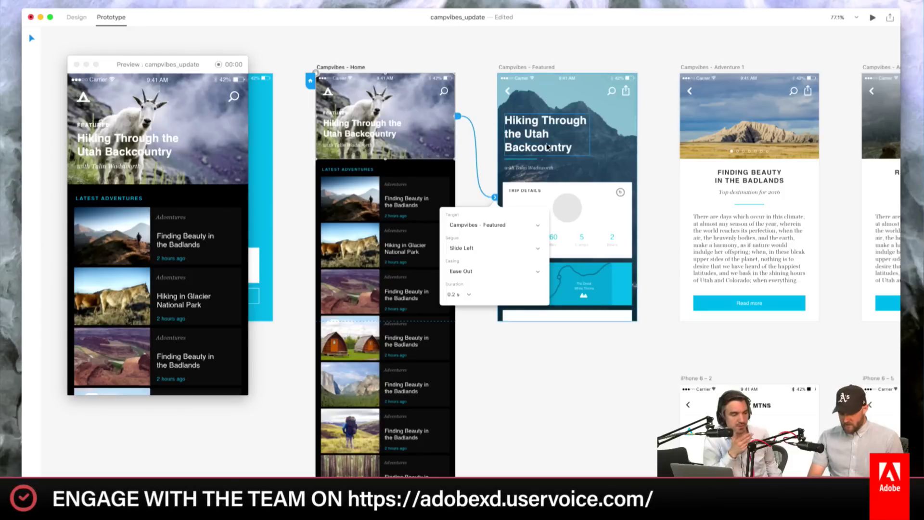
{"action": "left_click", "coordinate": [510, 252]}
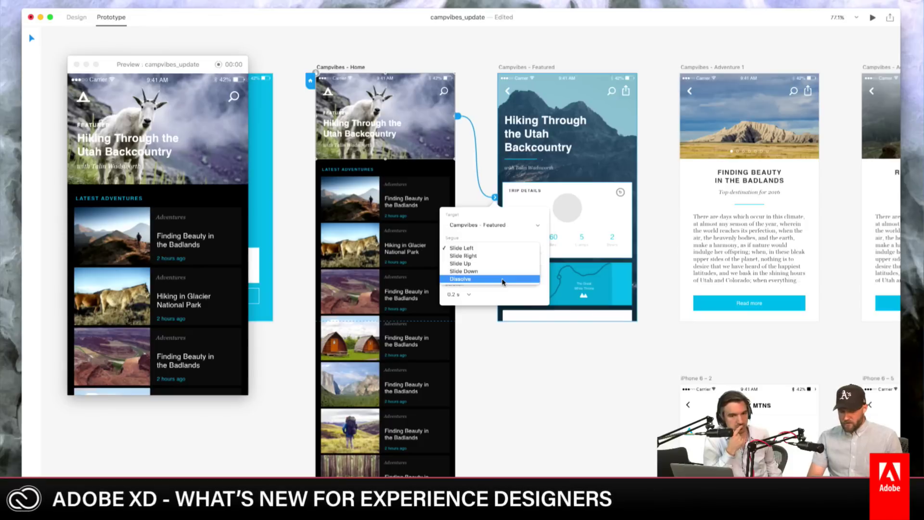
{"action": "left_click", "coordinate": [502, 279]}
{"action": "left_click", "coordinate": [532, 382]}
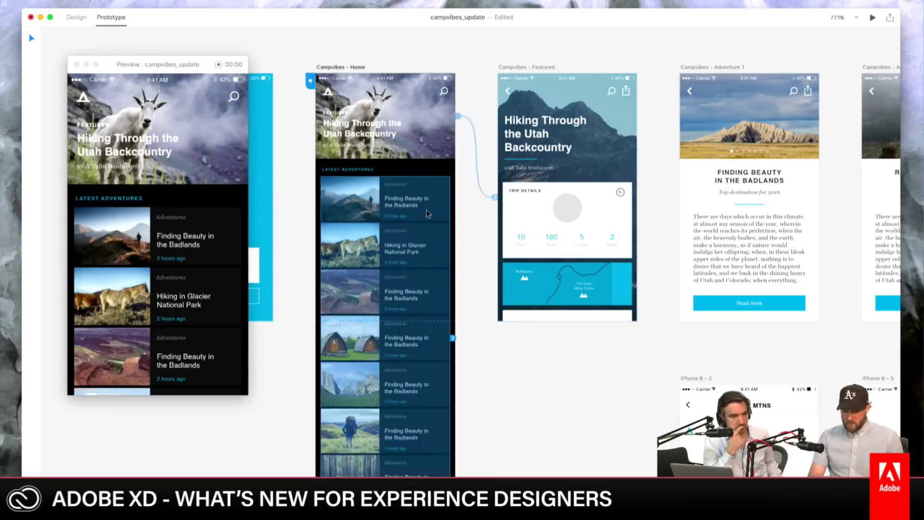
Step: Link the first Latest Adventures card on the Home artboard to the Adventure 1 artboard with the Dissolve segue
{"action": "left_click", "coordinate": [428, 213]}
{"action": "left_click_drag", "start_coordinate": [452, 199], "coordinate": [674, 174]}
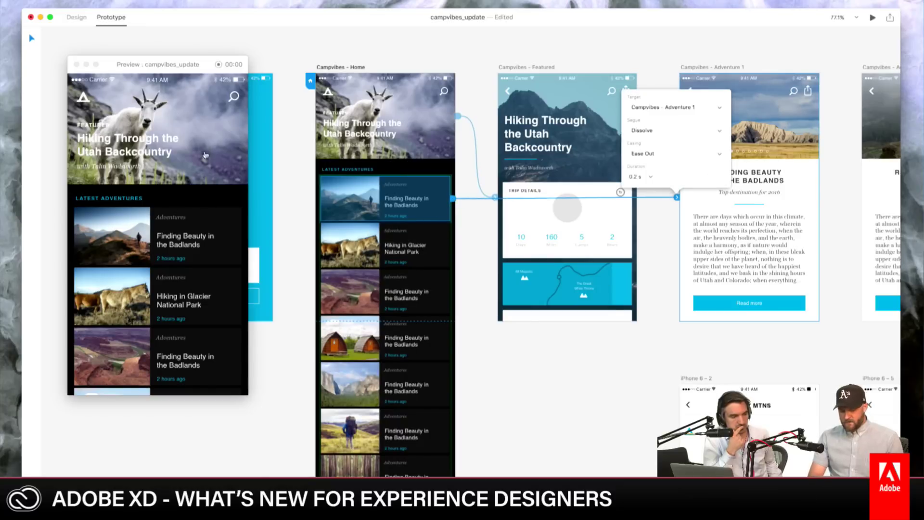
Step: Link the Featured artboard's back arrow to the Home artboard, testing the header image and back arrow links in the preview
{"action": "left_click", "coordinate": [204, 153]}
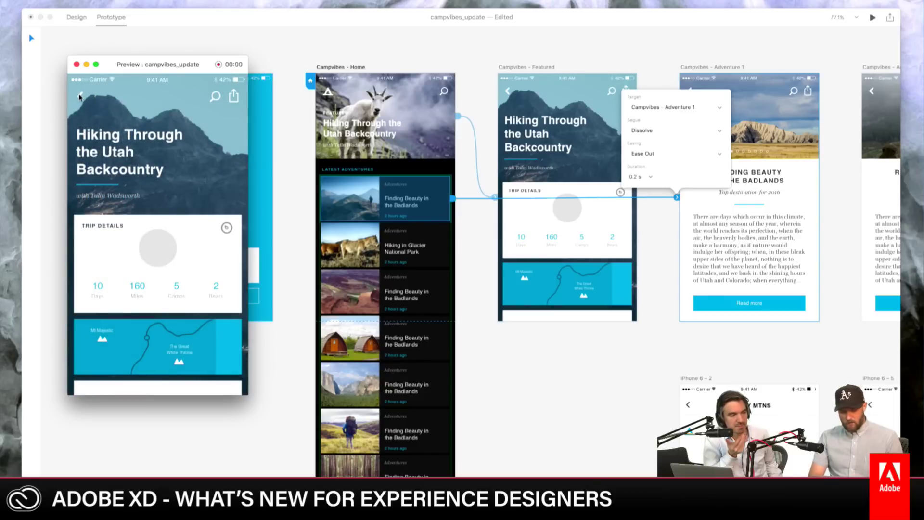
{"action": "left_click", "coordinate": [510, 95]}
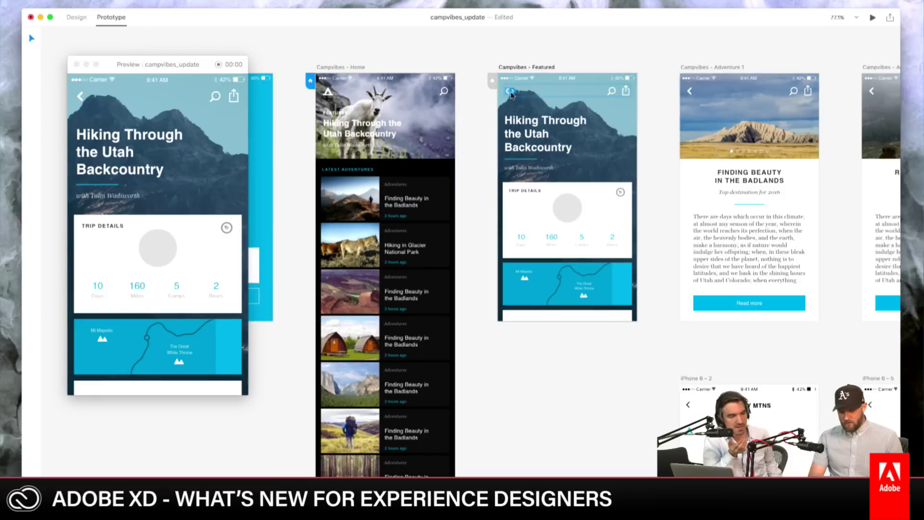
{"action": "left_click_drag", "start_coordinate": [511, 95], "coordinate": [439, 144]}
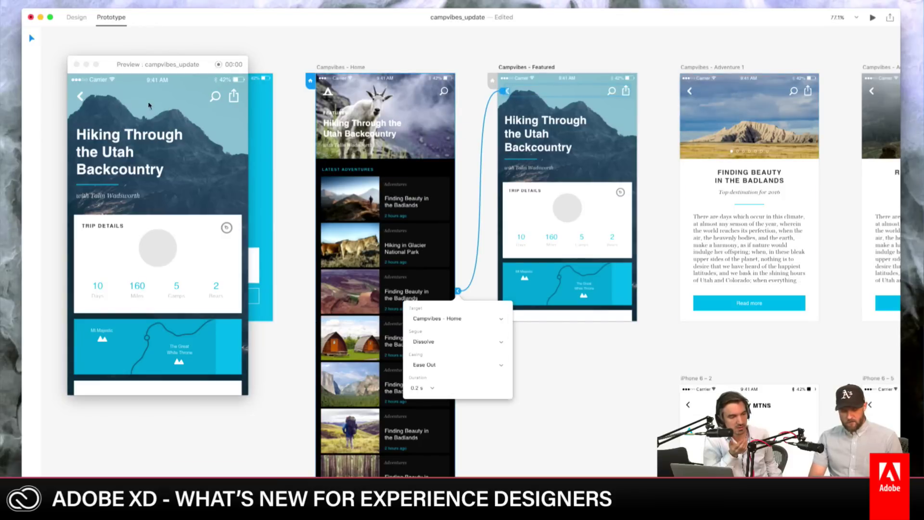
{"action": "left_click", "coordinate": [80, 96]}
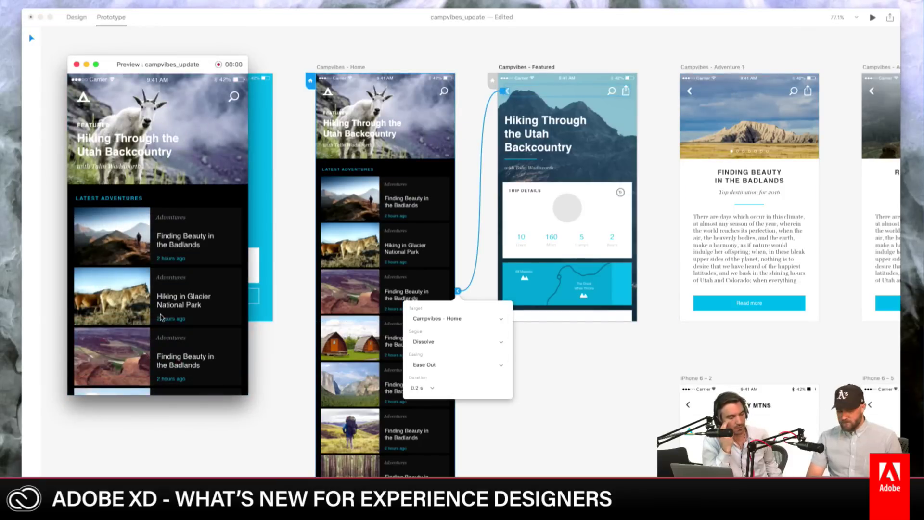
Step: Deselect the back arrow's link and reposition the preview window beside the Home artboard
{"action": "left_click_drag", "start_coordinate": [192, 67], "coordinate": [207, 76]}
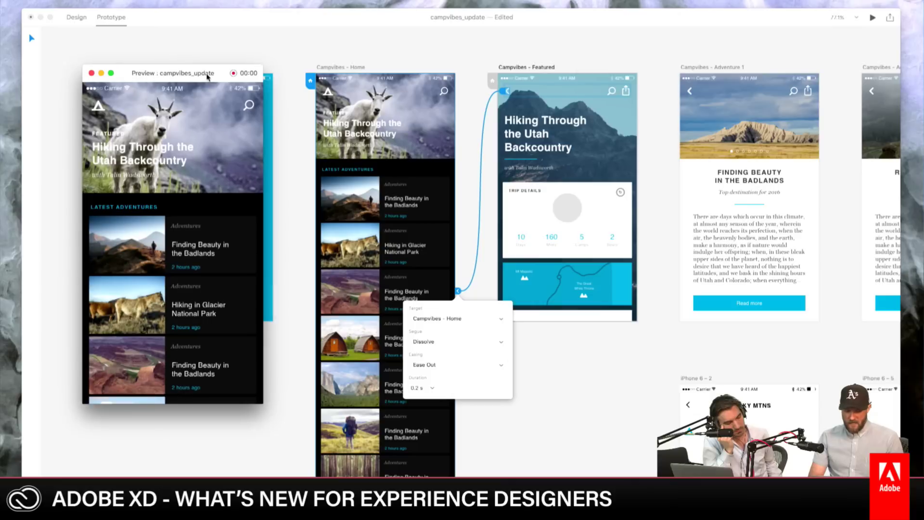
{"action": "left_click", "coordinate": [637, 177]}
{"action": "scroll", "coordinate": [640, 174], "scroll_direction": "right", "scroll_amount": 2}
{"action": "scroll", "coordinate": [640, 174], "scroll_direction": "down", "scroll_amount": 1}
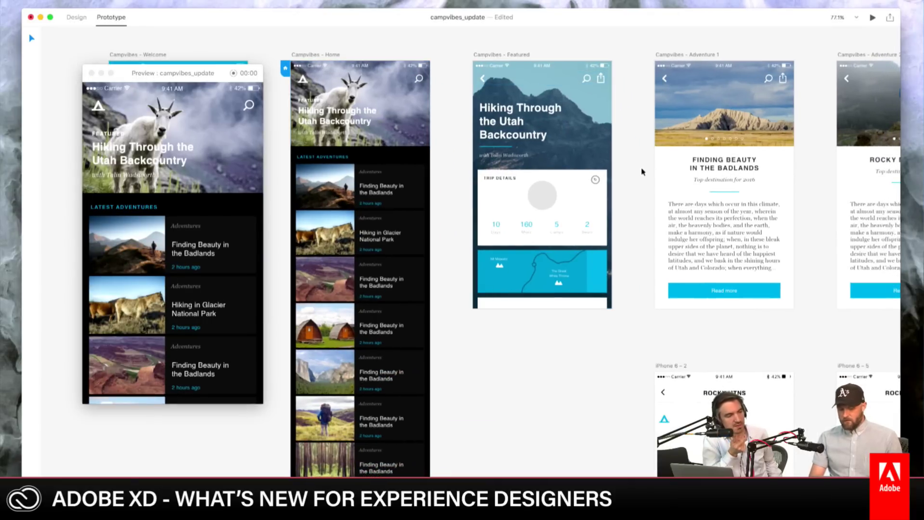
{"action": "left_click", "coordinate": [230, 65]}
{"action": "left_click_drag", "start_coordinate": [216, 75], "coordinate": [204, 68]}
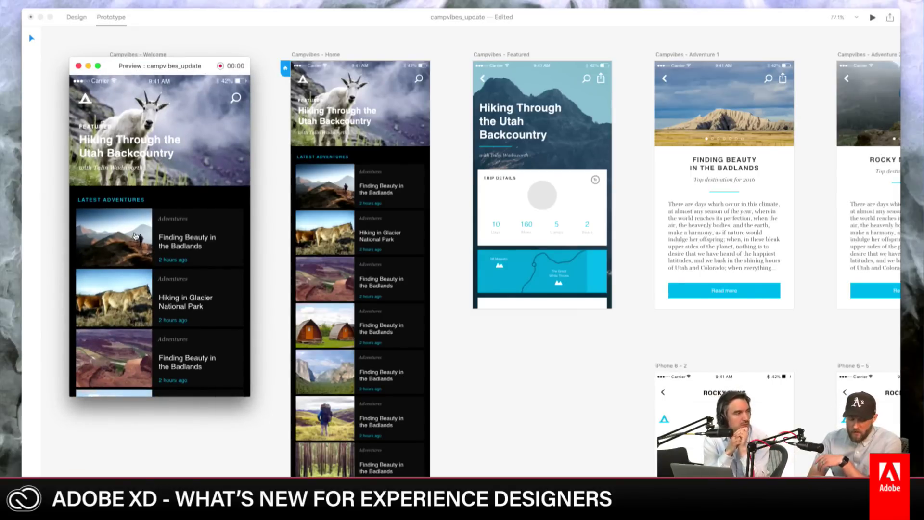
Step: Scroll through the Home screen's adventures list in the preview and return to its header
{"action": "scroll", "coordinate": [136, 236], "scroll_direction": "down", "scroll_amount": 5}
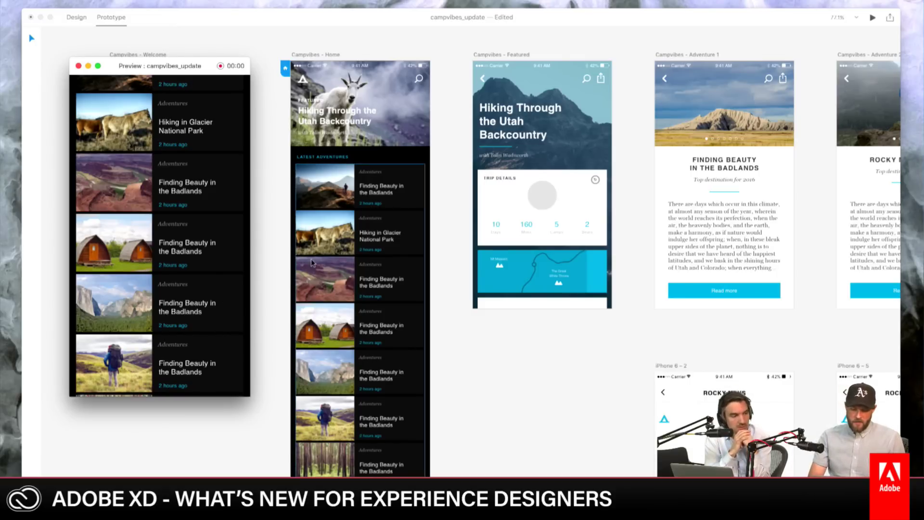
{"action": "scroll", "coordinate": [211, 123], "scroll_direction": "up", "scroll_amount": 5}
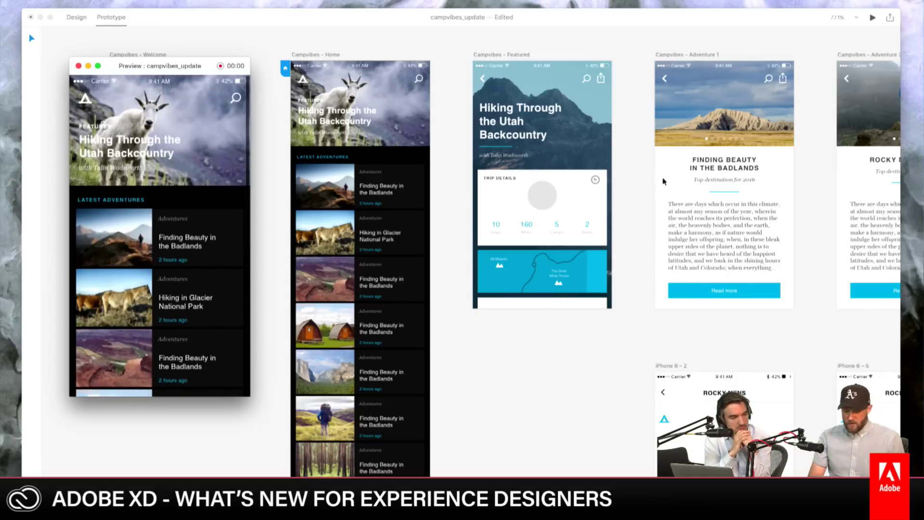
{"action": "left_click", "coordinate": [625, 224]}
{"action": "left_click_drag", "start_coordinate": [625, 224], "coordinate": [571, 218]}
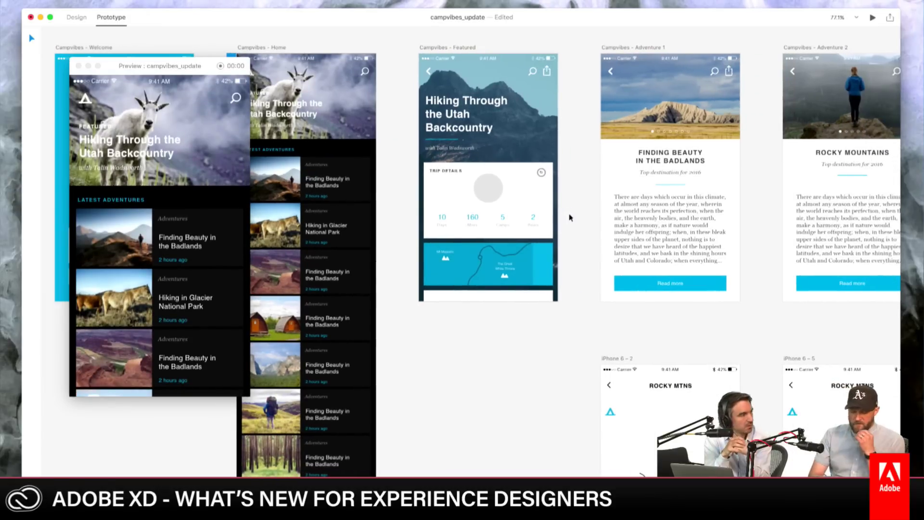
{"action": "scroll", "coordinate": [570, 218], "scroll_direction": "left", "scroll_amount": 3}
{"action": "scroll", "coordinate": [465, 351], "scroll_direction": "up", "scroll_amount": 2}
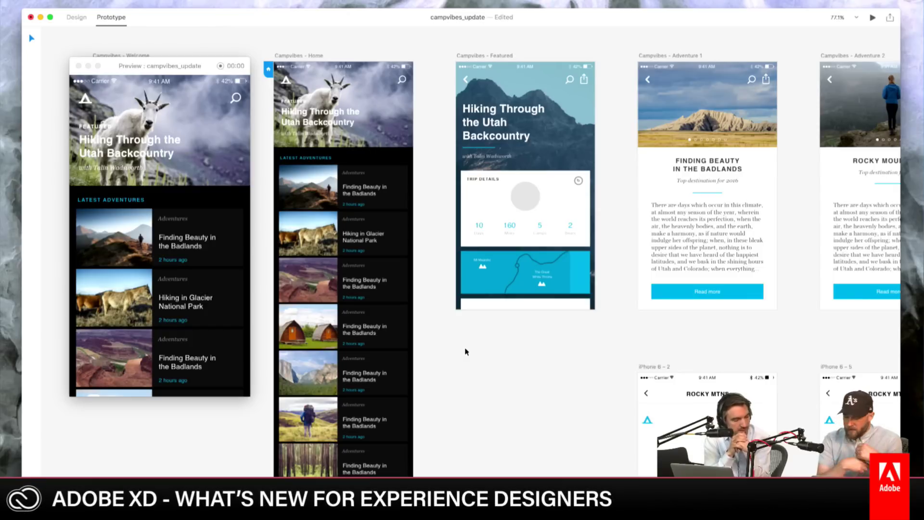
{"action": "scroll", "coordinate": [598, 279], "scroll_direction": "up", "scroll_amount": 5}
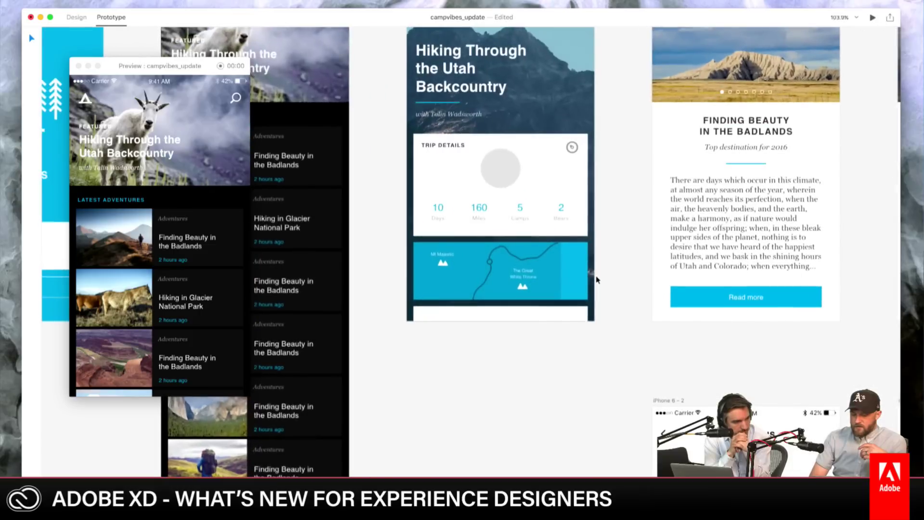
{"action": "scroll", "coordinate": [596, 279], "scroll_direction": "up", "scroll_amount": 1}
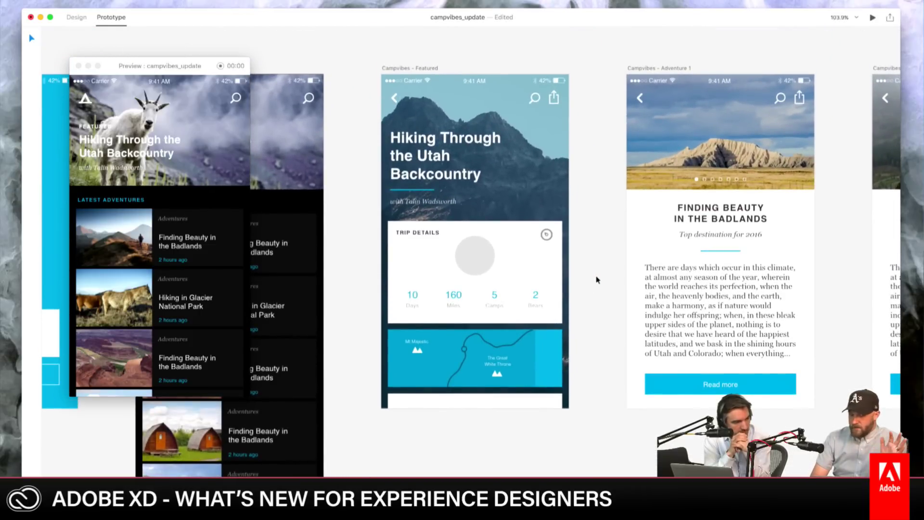
{"action": "scroll", "coordinate": [596, 279], "scroll_direction": "down", "scroll_amount": 5}
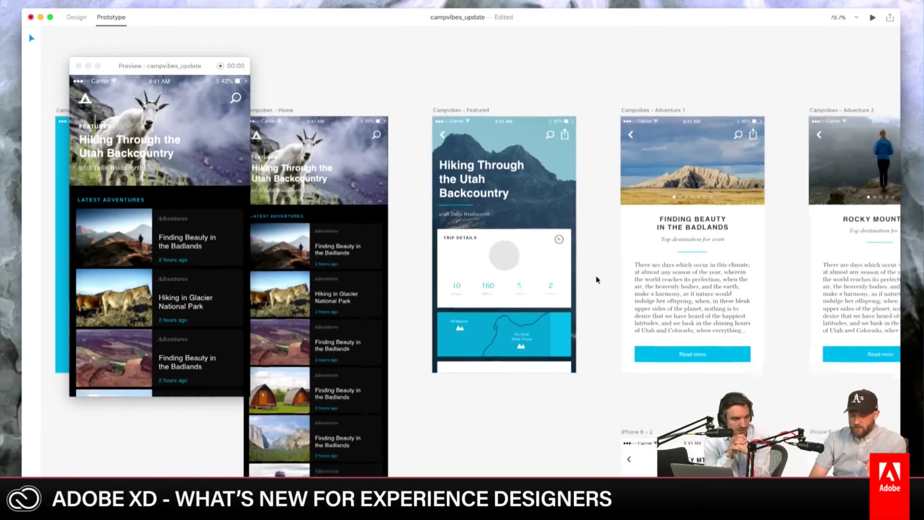
{"action": "scroll", "coordinate": [597, 279], "scroll_direction": "down", "scroll_amount": 1}
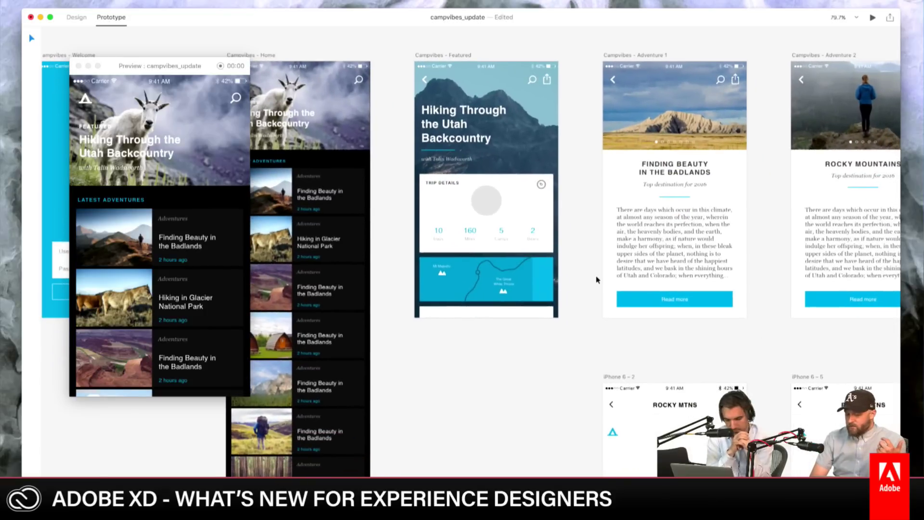
{"action": "scroll", "coordinate": [597, 280], "scroll_direction": "down", "scroll_amount": 2}
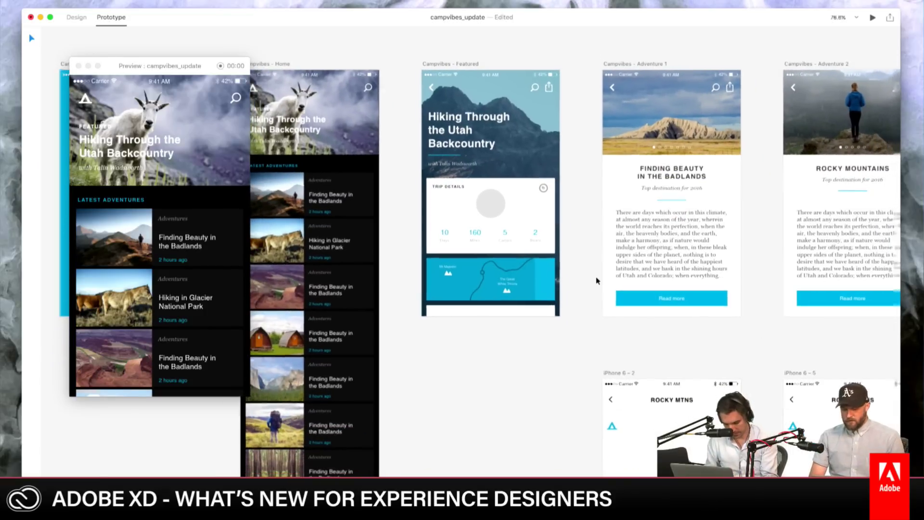
Step: Switch to design mode and duplicate the Featured artboard directly below the original
{"action": "left_click", "coordinate": [453, 53]}
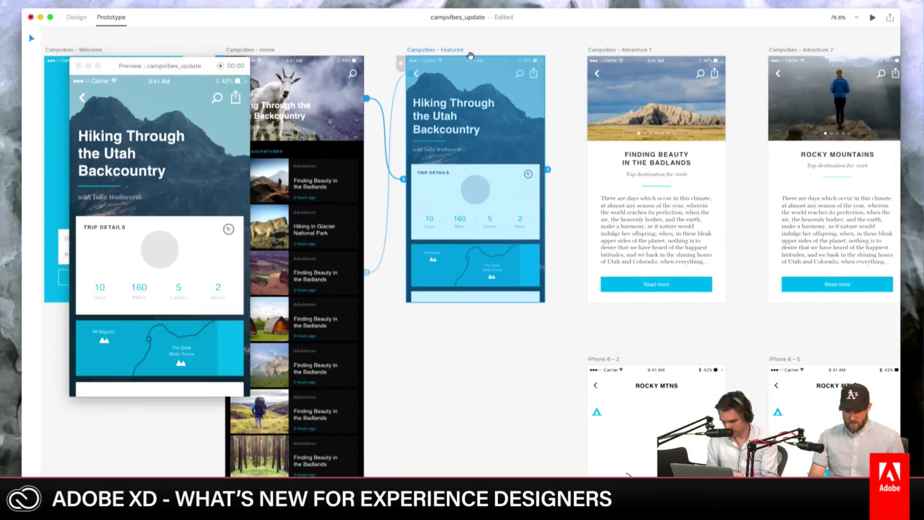
{"action": "scroll", "coordinate": [435, 60], "scroll_direction": "right", "scroll_amount": 2}
{"action": "left_click", "coordinate": [76, 17]}
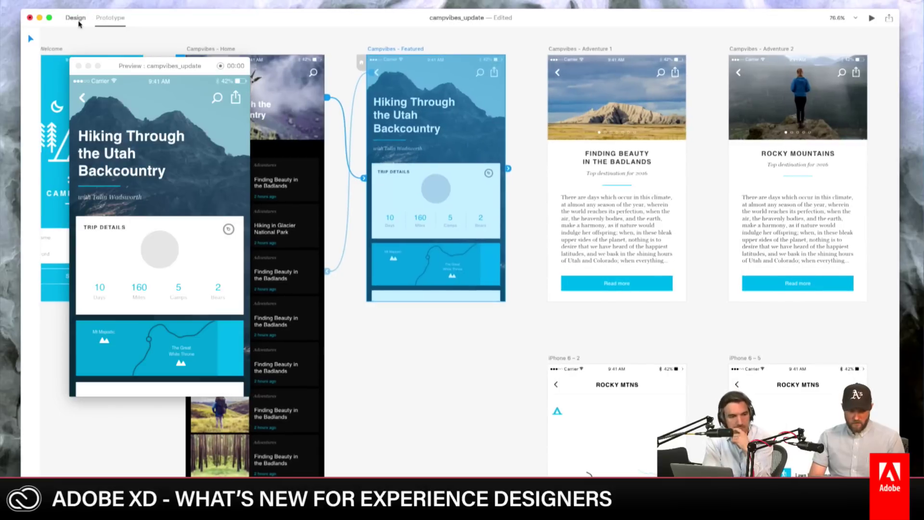
{"action": "scroll", "coordinate": [409, 49], "scroll_direction": "right", "scroll_amount": 1}
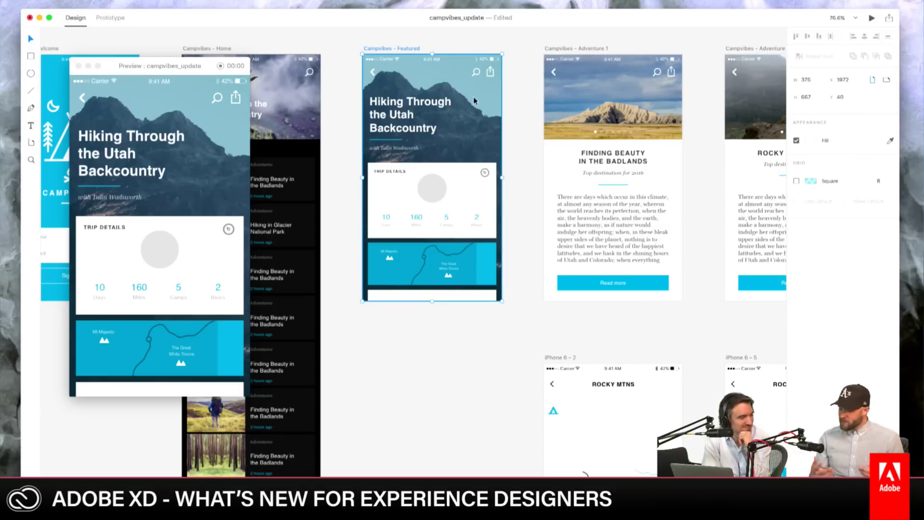
{"action": "scroll", "coordinate": [433, 77], "scroll_direction": "right", "scroll_amount": 3}
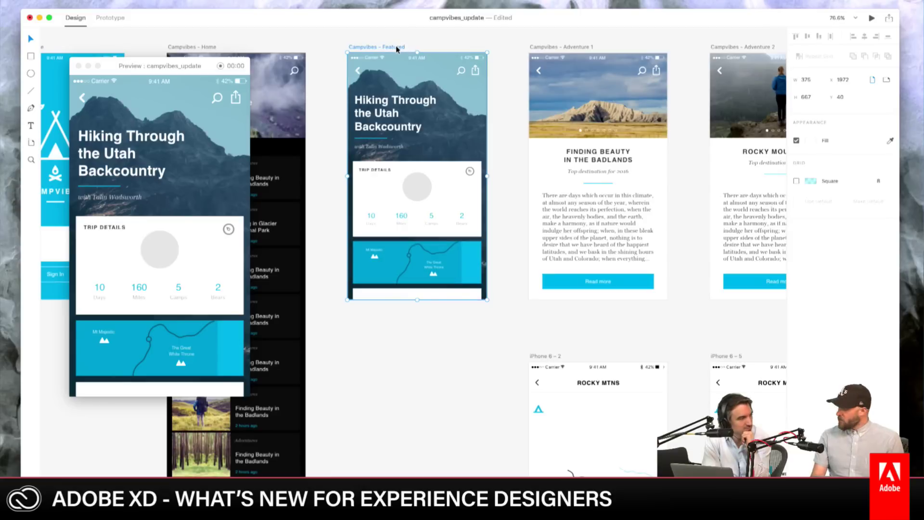
{"action": "left_click_drag", "start_coordinate": [397, 48], "coordinate": [390, 317]}
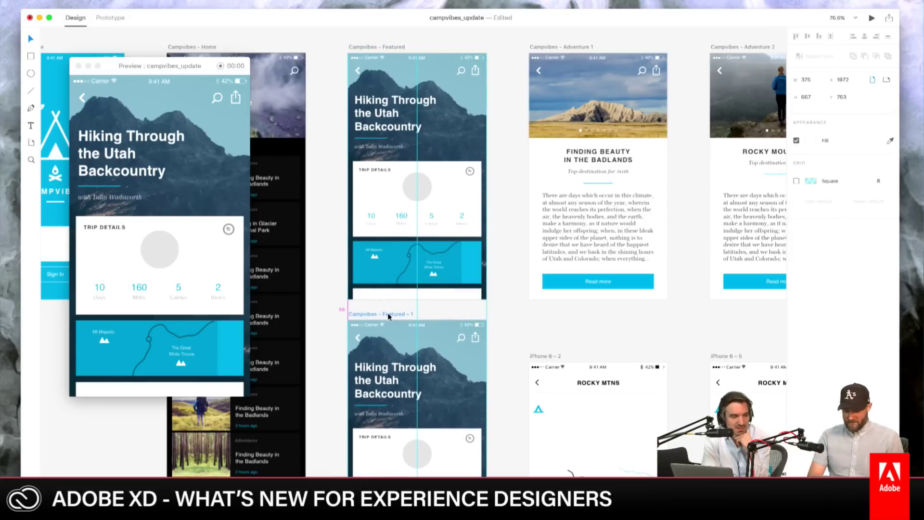
Step: Draw a 375 by 667 rectangle covering the duplicated Featured artboard and remove its border
{"action": "scroll", "coordinate": [546, 249], "scroll_direction": "down", "scroll_amount": 3}
{"action": "scroll", "coordinate": [546, 249], "scroll_direction": "left", "scroll_amount": 2}
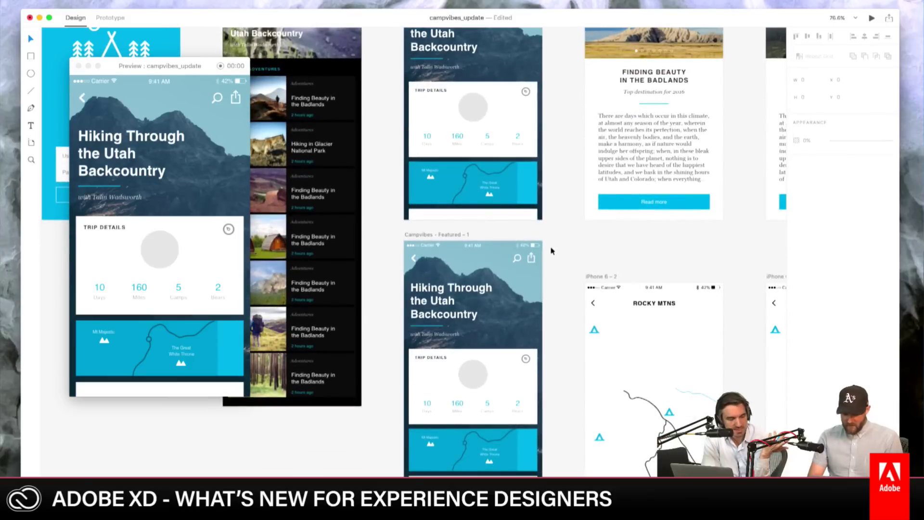
{"action": "scroll", "coordinate": [552, 251], "scroll_direction": "down", "scroll_amount": 2}
{"action": "key", "text": "r"}
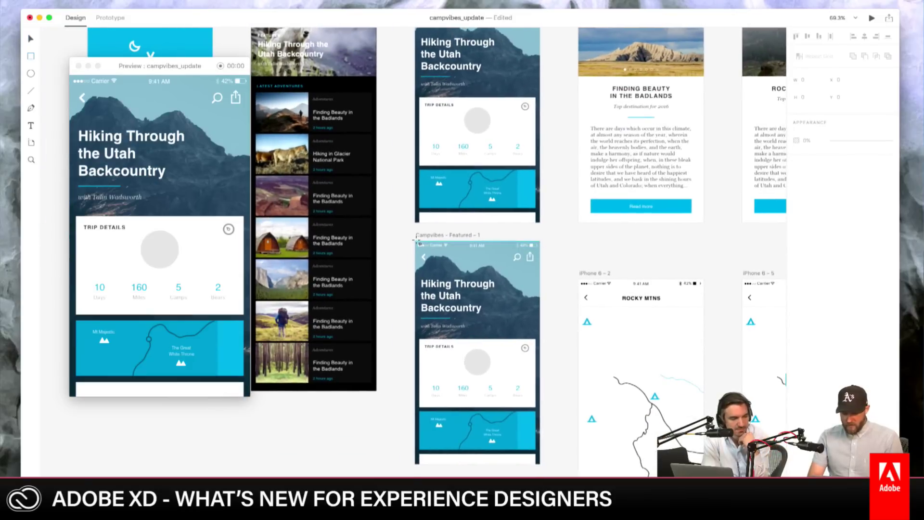
{"action": "mouse_move", "coordinate": [416, 240]}
{"action": "left_mouse_down"}
{"action": "mouse_move", "coordinate": [516, 387]}
{"action": "mouse_move", "coordinate": [540, 463]}
{"action": "left_mouse_up"}
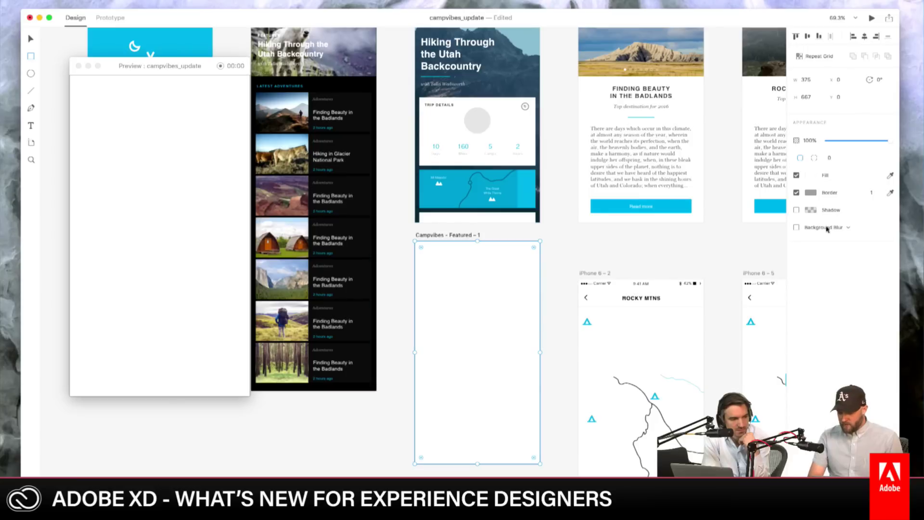
{"action": "left_click", "coordinate": [797, 193]}
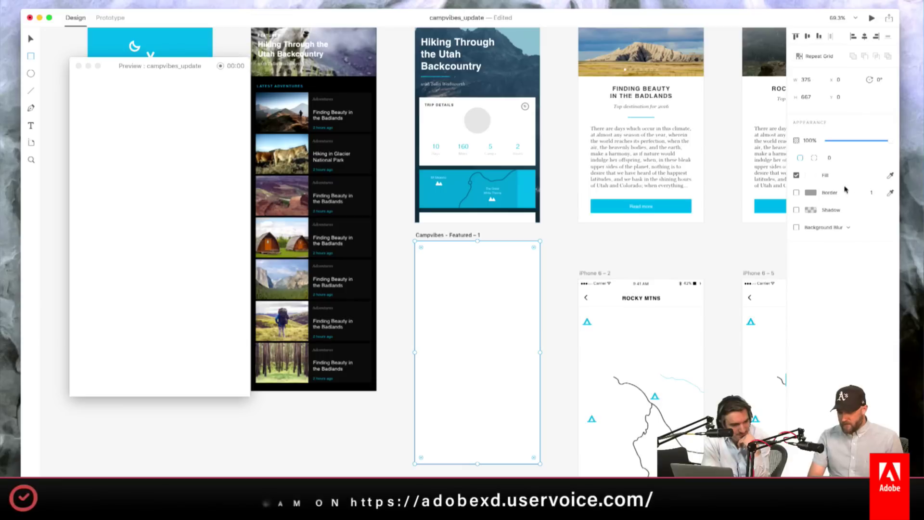
Step: Turn on the rectangle's background blur with amount 47, brightness 12 and opacity 55%
{"action": "left_click", "coordinate": [796, 228]}
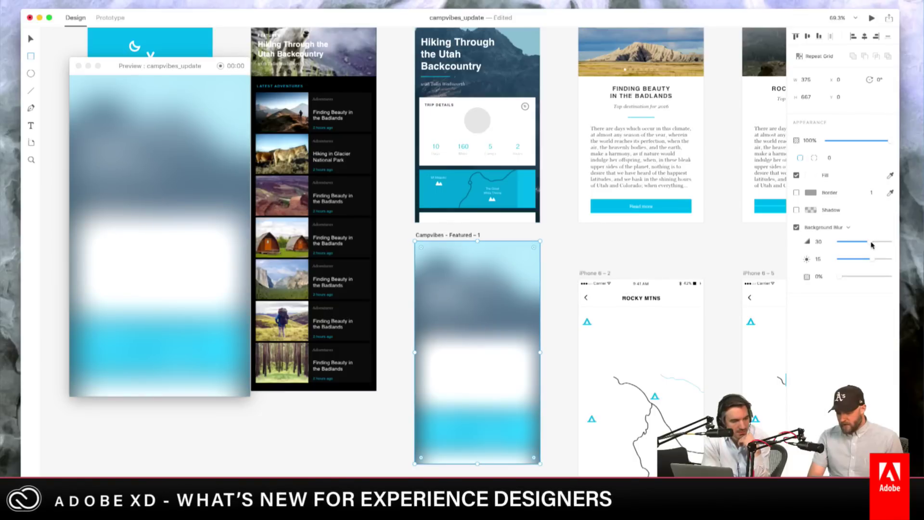
{"action": "left_click_drag", "start_coordinate": [871, 242], "coordinate": [883, 246]}
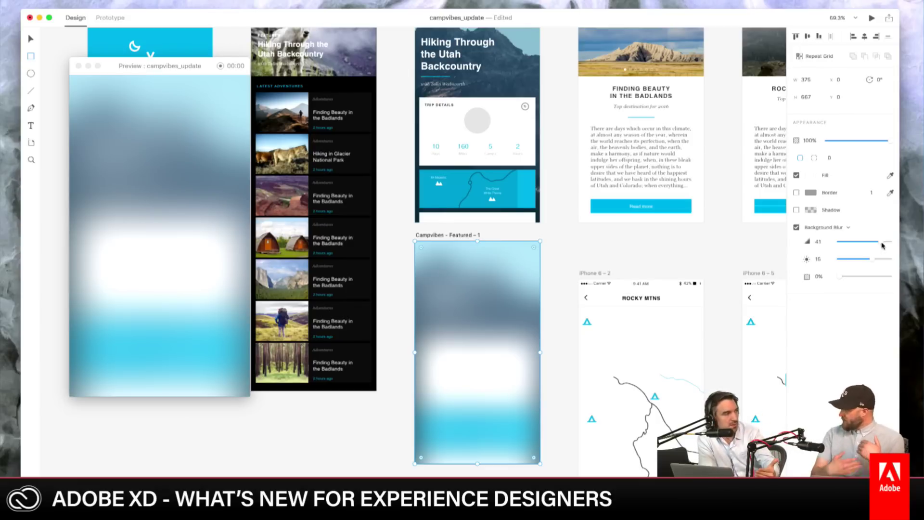
{"action": "mouse_move", "coordinate": [861, 260]}
{"action": "left_mouse_down"}
{"action": "mouse_move", "coordinate": [888, 245]}
{"action": "mouse_move", "coordinate": [844, 262]}
{"action": "mouse_move", "coordinate": [871, 263]}
{"action": "left_mouse_up"}
{"action": "left_click", "coordinate": [850, 277]}
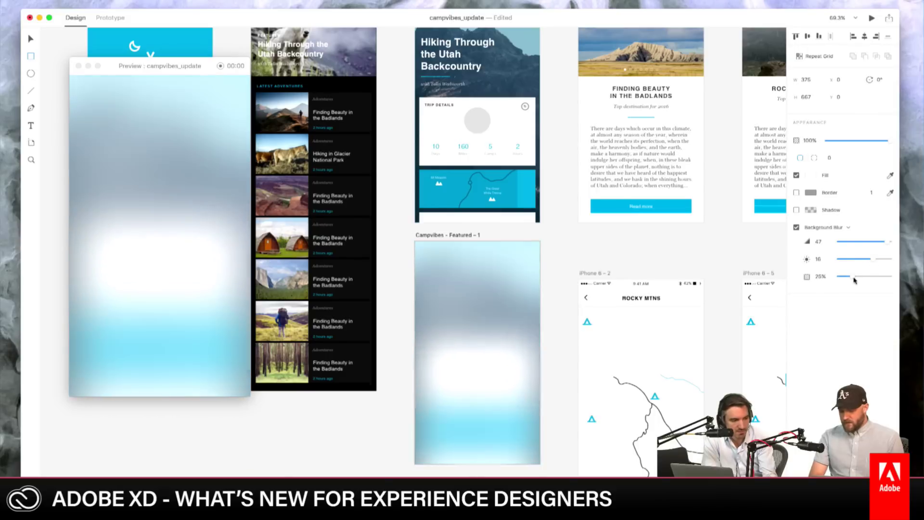
{"action": "left_click_drag", "start_coordinate": [855, 280], "coordinate": [871, 258]}
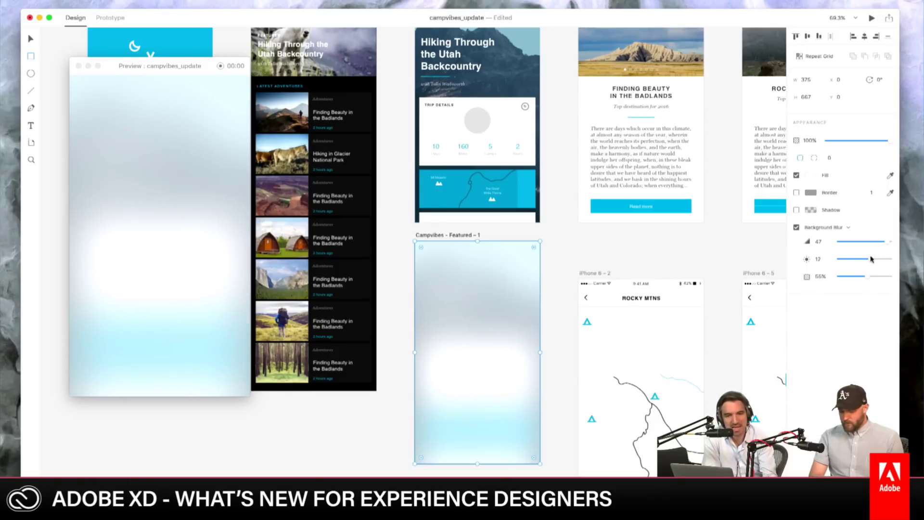
{"action": "left_click", "coordinate": [645, 262]}
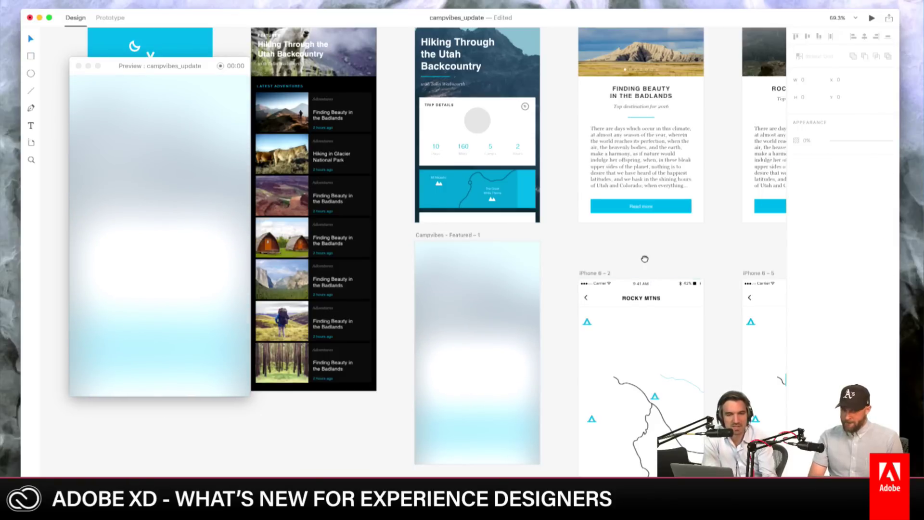
Step: Select the blurred rectangle on the duplicated Featured artboard and close the preview window
{"action": "left_click_drag", "start_coordinate": [645, 258], "coordinate": [648, 236]}
{"action": "scroll", "coordinate": [701, 206], "scroll_direction": "down", "scroll_amount": 4}
{"action": "left_click", "coordinate": [536, 307]}
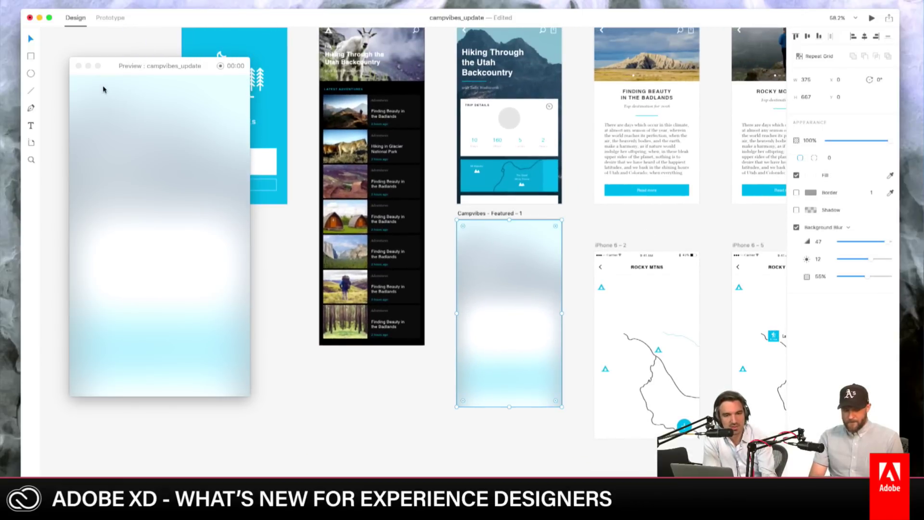
{"action": "left_click", "coordinate": [78, 65]}
Step: Try the blurred rectangle over the Adventure 1 artboard, returning it to the duplicated Featured artboard
{"action": "scroll", "coordinate": [260, 237], "scroll_direction": "up", "scroll_amount": 5}
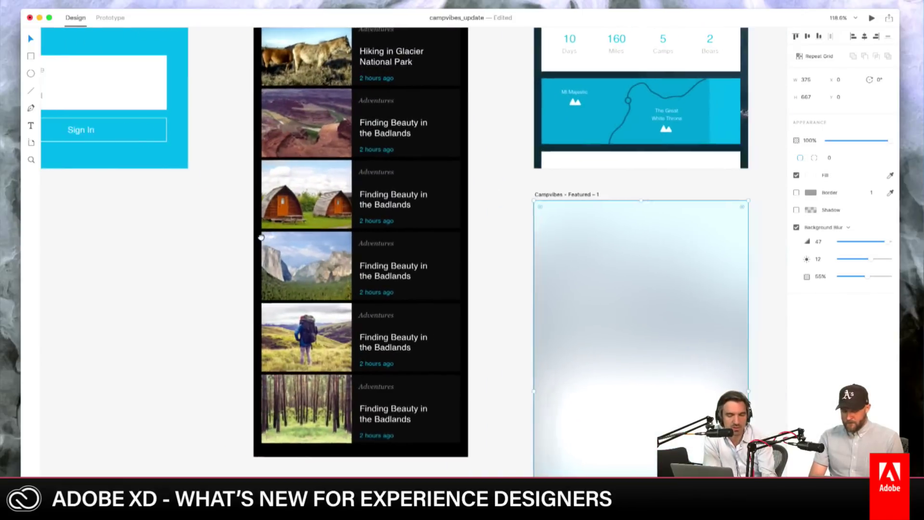
{"action": "scroll", "coordinate": [260, 237], "scroll_direction": "down", "scroll_amount": 5}
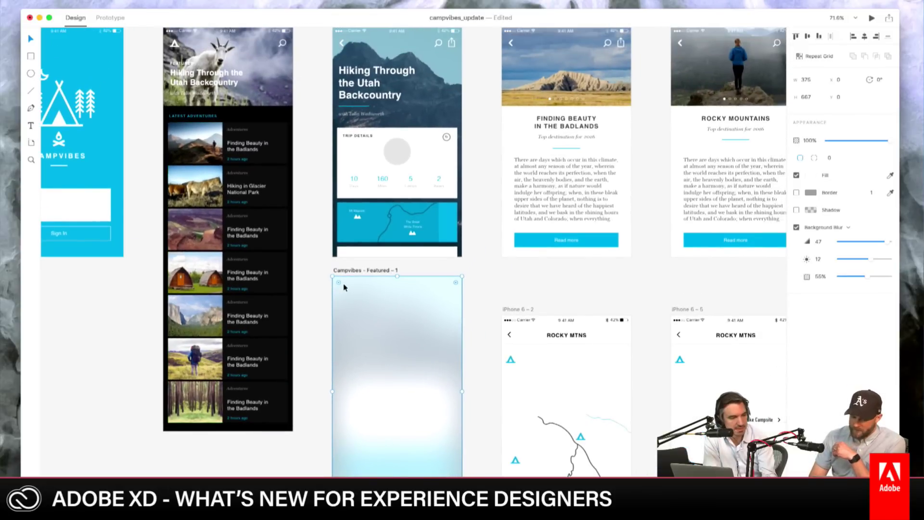
{"action": "scroll", "coordinate": [344, 285], "scroll_direction": "down", "scroll_amount": 2}
{"action": "scroll", "coordinate": [344, 285], "scroll_direction": "right", "scroll_amount": 2}
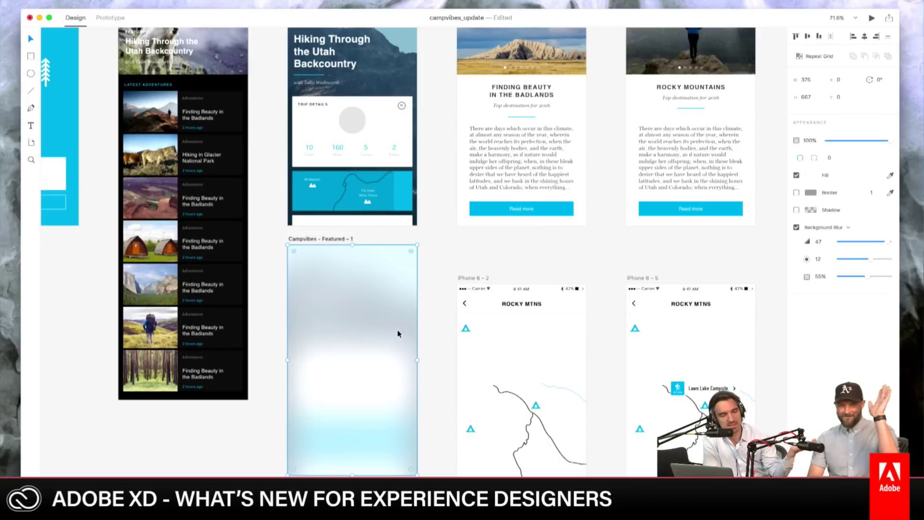
{"action": "left_click_drag", "start_coordinate": [398, 336], "coordinate": [575, 152]}
{"action": "scroll", "coordinate": [575, 153], "scroll_direction": "up", "scroll_amount": 3}
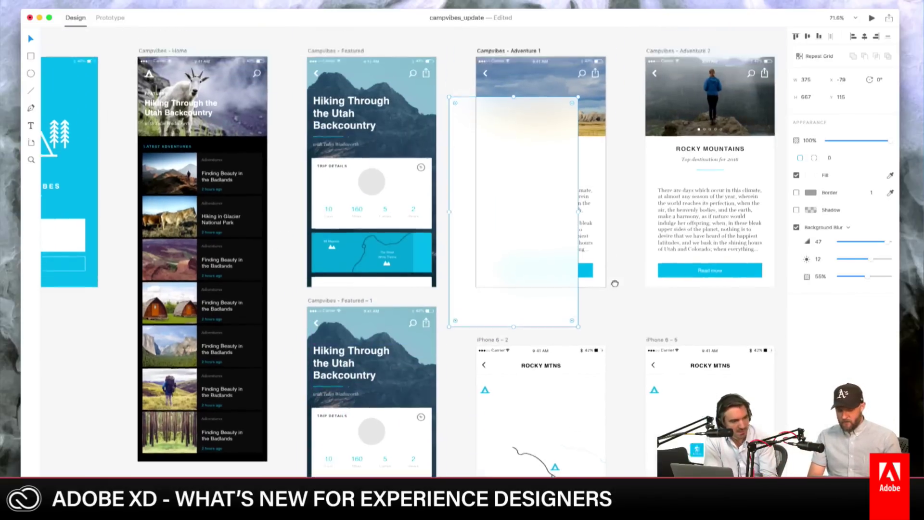
{"action": "left_click_drag", "start_coordinate": [547, 243], "coordinate": [433, 473]}
{"action": "left_click_drag", "start_coordinate": [486, 395], "coordinate": [618, 178]}
{"action": "left_click_drag", "start_coordinate": [535, 273], "coordinate": [533, 373]}
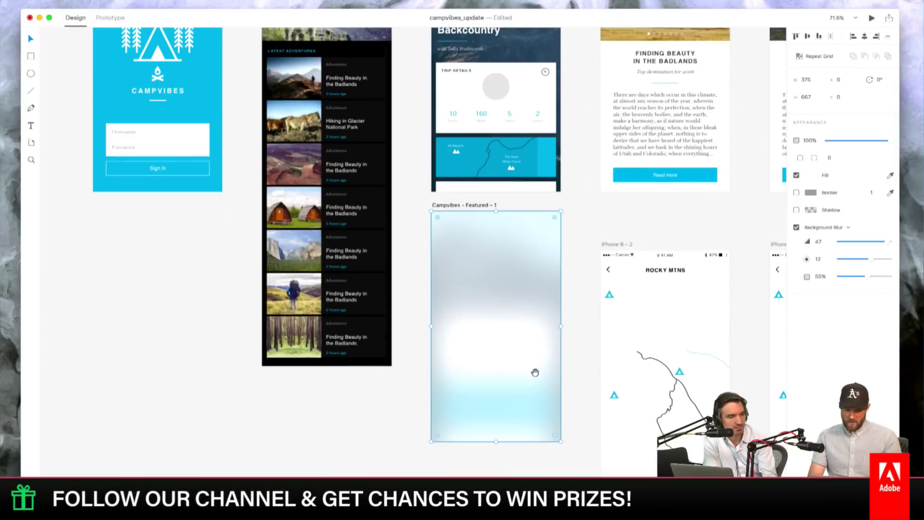
Step: Try a background-blurred circle over the Home artboard's adventures list, drawn about 181 px wide and enlarged to about 239 px, and delete it
{"action": "key", "text": "e"}
{"action": "left_click_drag", "start_coordinate": [309, 159], "coordinate": [371, 222]}
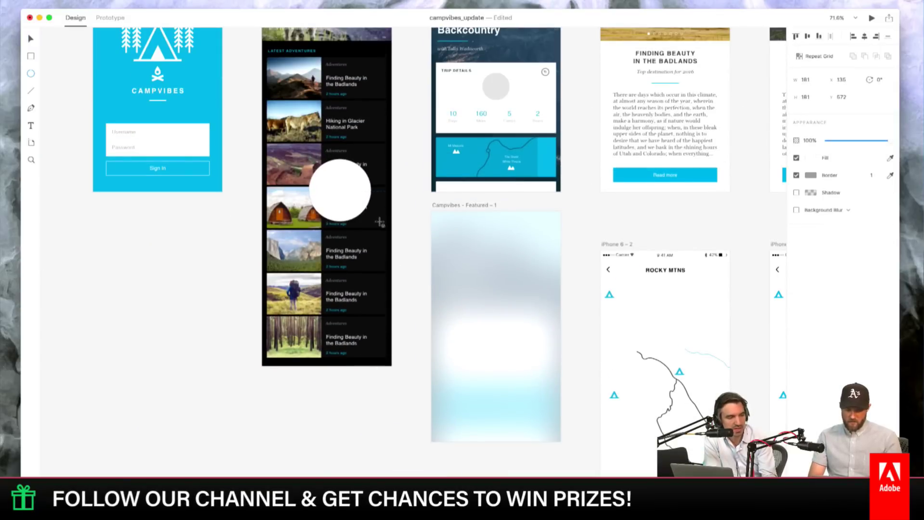
{"action": "left_click", "coordinate": [795, 210]}
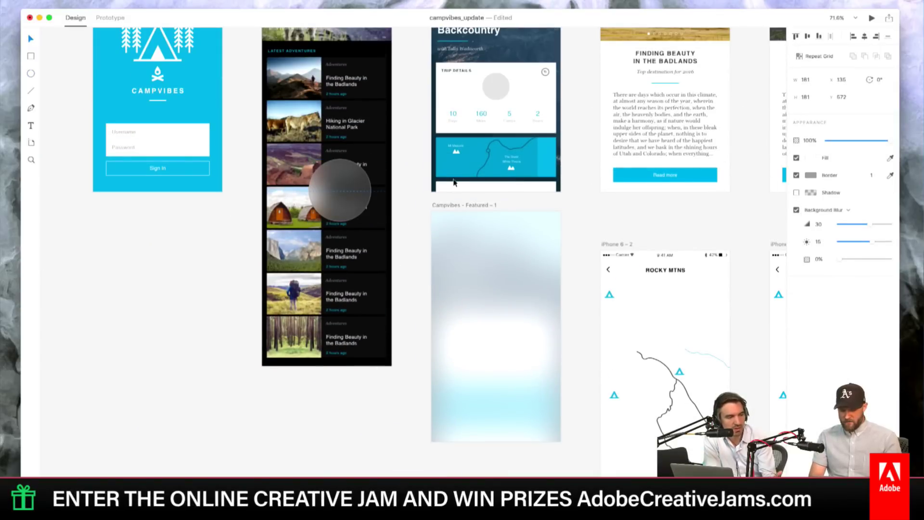
{"action": "left_click_drag", "start_coordinate": [340, 191], "coordinate": [359, 151]}
{"action": "scroll", "coordinate": [411, 163], "scroll_direction": "up", "scroll_amount": 5}
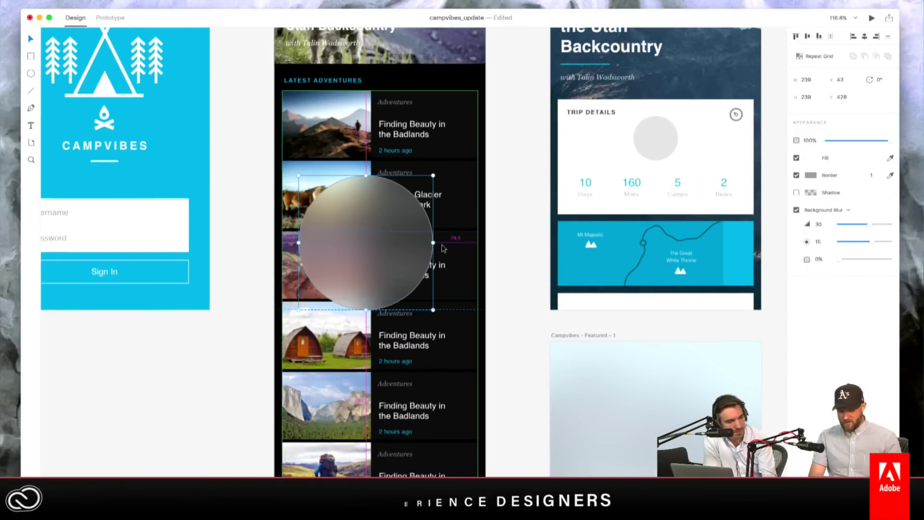
{"action": "key", "text": "Delete"}
{"action": "left_click_drag", "start_coordinate": [542, 200], "coordinate": [462, 210]}
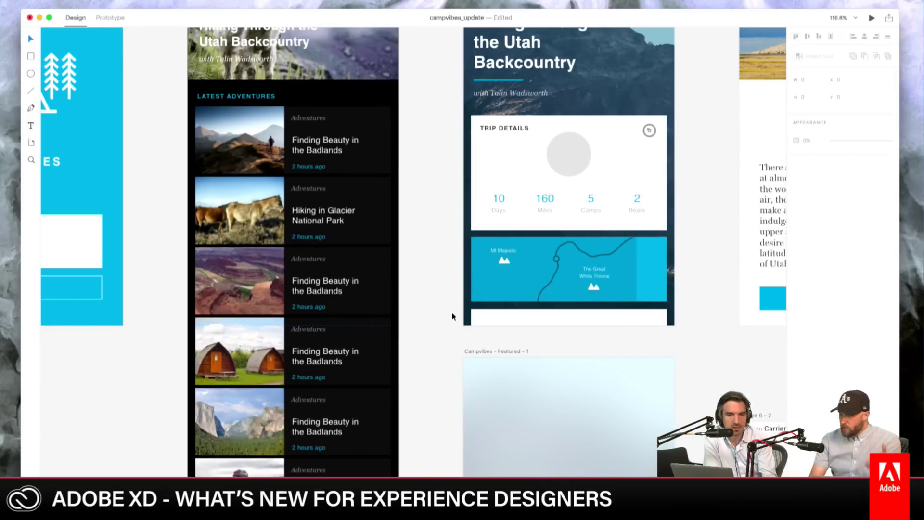
{"action": "scroll", "coordinate": [451, 338], "scroll_direction": "up", "scroll_amount": 5}
{"action": "scroll", "coordinate": [451, 339], "scroll_direction": "right", "scroll_amount": 5}
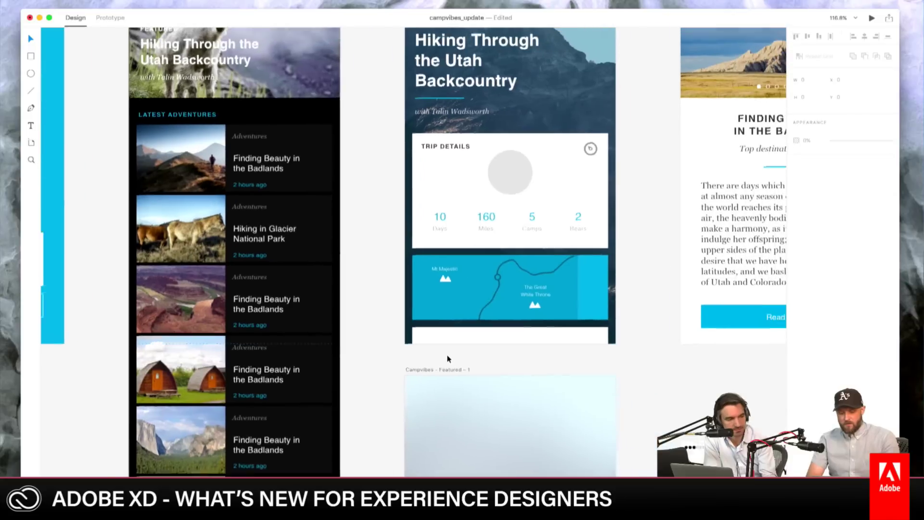
{"action": "scroll", "coordinate": [450, 263], "scroll_direction": "up", "scroll_amount": 1}
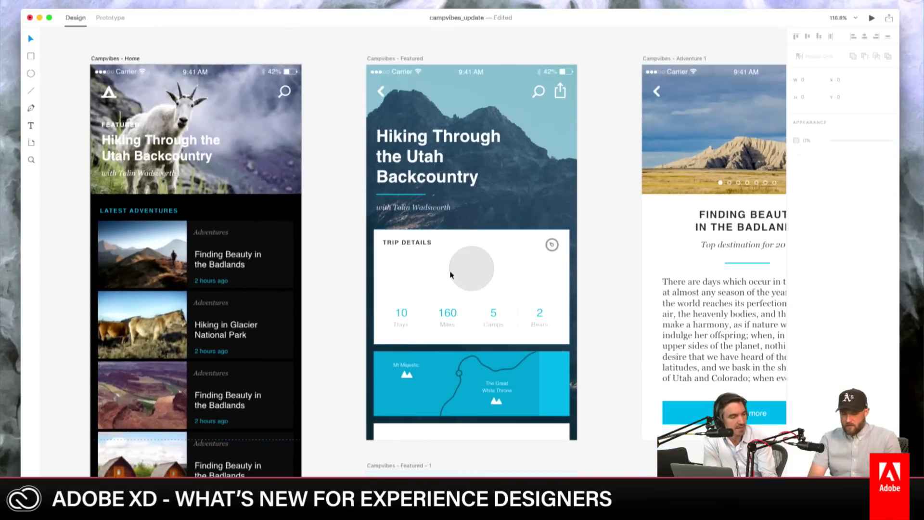
Step: Measure the "Hiking Through the Utah Backcountry" headline's distances to the Featured artboard's edges and to the byline below it
{"action": "left_click", "coordinate": [385, 144]}
{"action": "scroll", "coordinate": [370, 163], "scroll_direction": "up", "scroll_amount": 5}
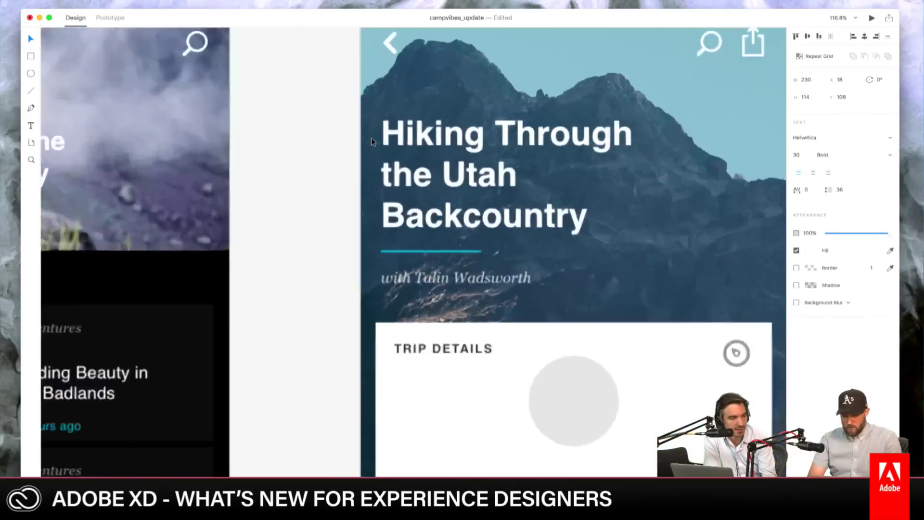
{"action": "left_click_drag", "start_coordinate": [322, 161], "coordinate": [287, 196]}
{"action": "left_click", "coordinate": [379, 186]}
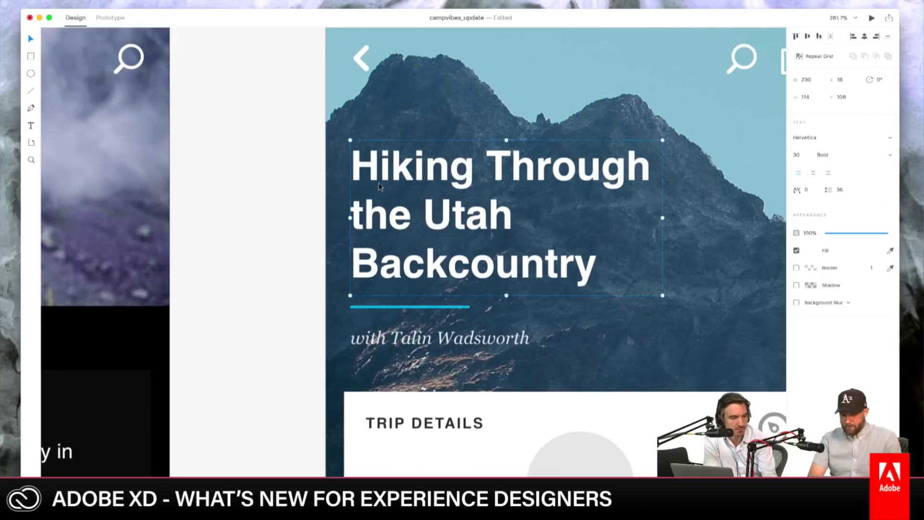
{"action": "key", "text": "alt"}
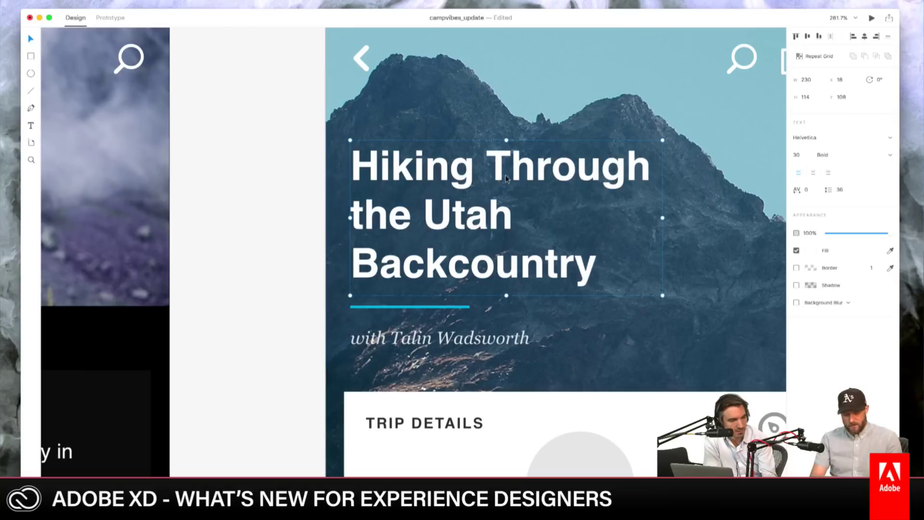
{"action": "key", "text": "alt"}
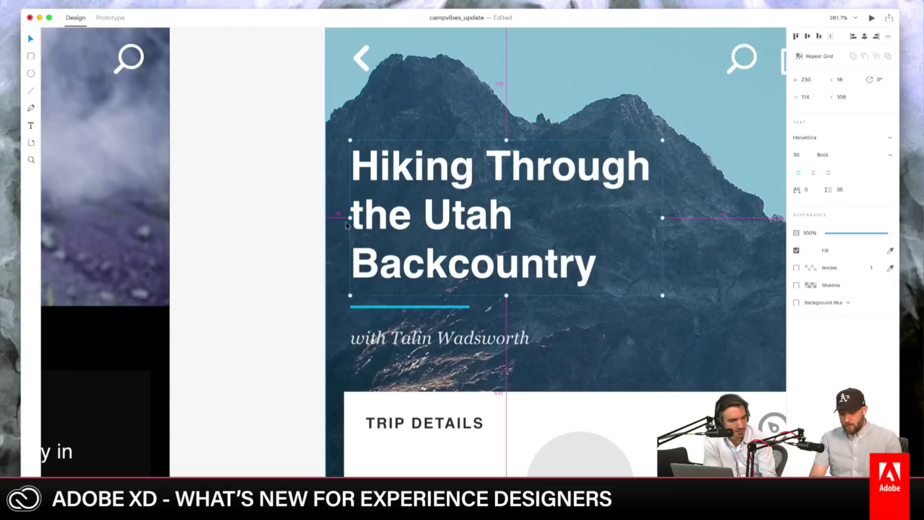
{"action": "scroll", "coordinate": [345, 225], "scroll_direction": "down", "scroll_amount": 2}
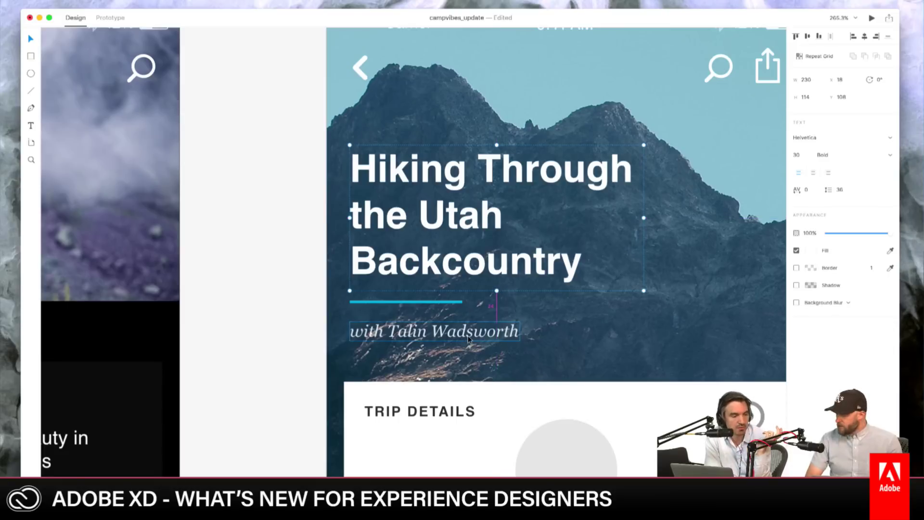
{"action": "left_click", "coordinate": [301, 318]}
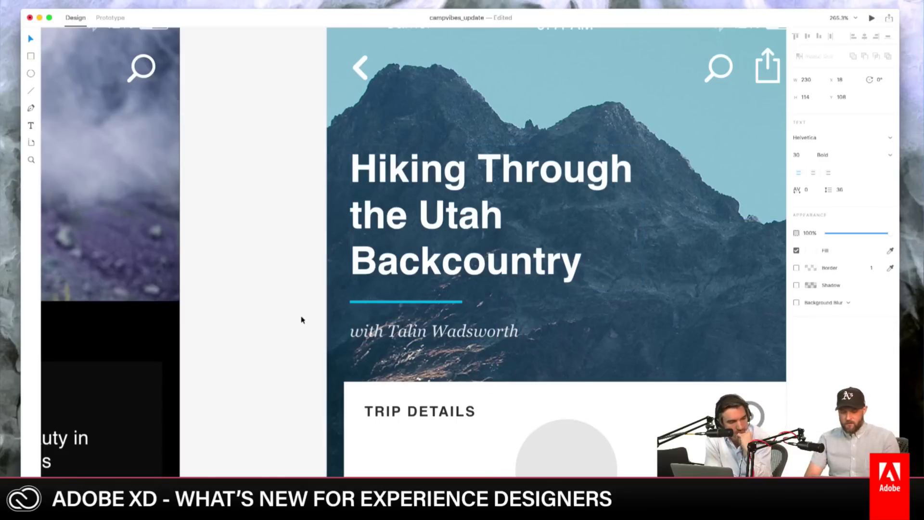
Step: Try to measure the distance between the headline and the search icon on the Featured artboard
{"action": "scroll", "coordinate": [240, 320], "scroll_direction": "right", "scroll_amount": 4}
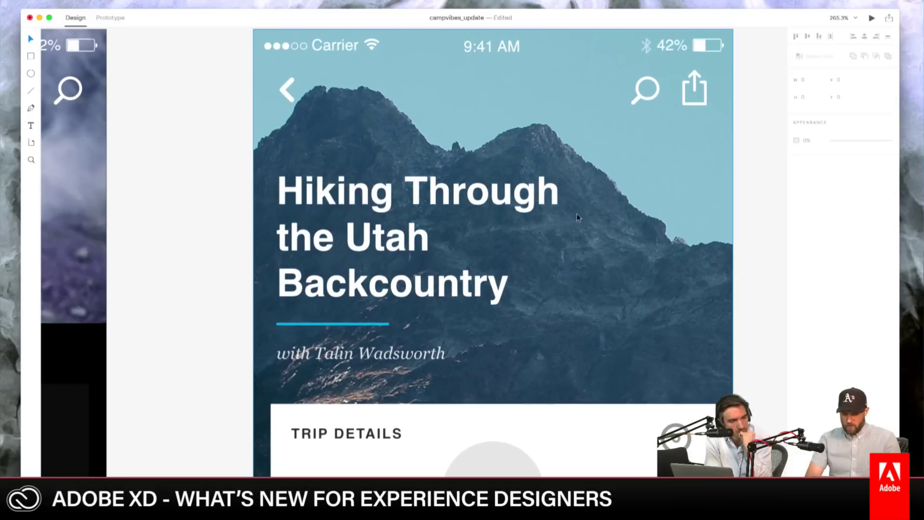
{"action": "left_click", "coordinate": [641, 100]}
{"action": "left_click", "coordinate": [754, 116]}
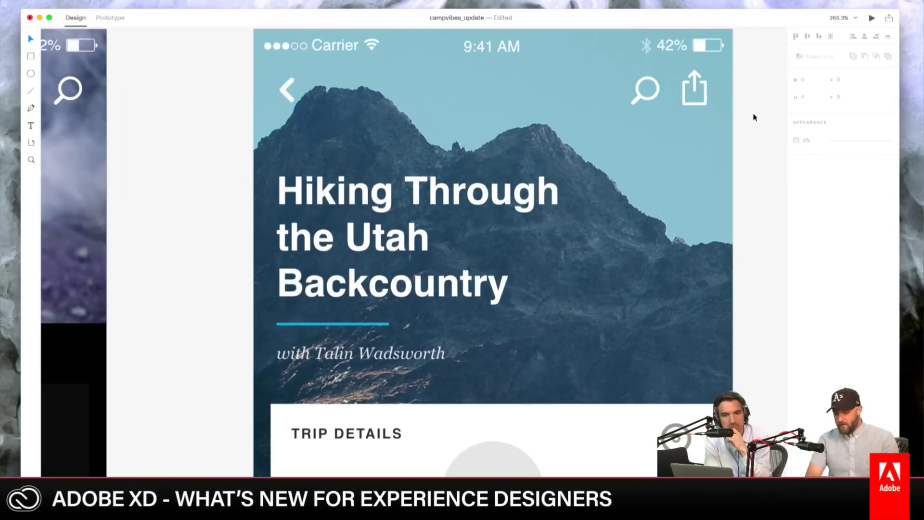
{"action": "double_click", "coordinate": [640, 95]}
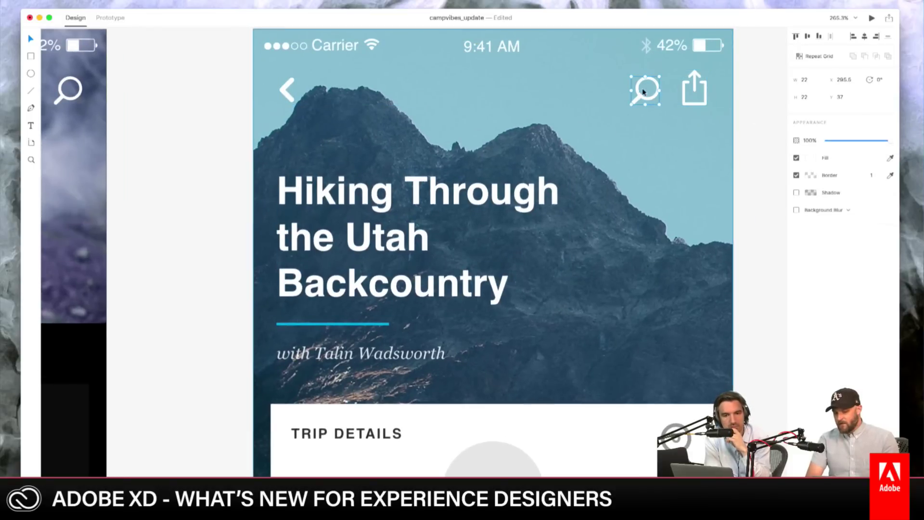
{"action": "left_click", "coordinate": [515, 219]}
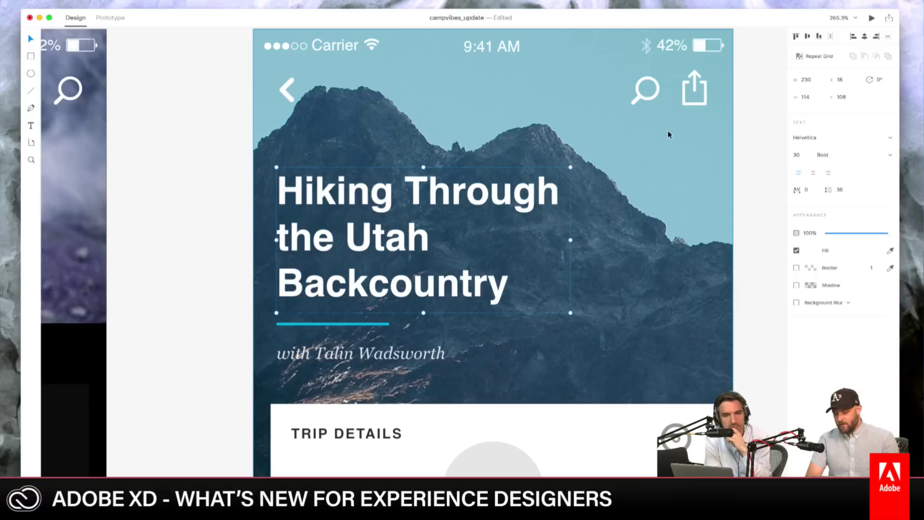
{"action": "mouse_move", "coordinate": [646, 99]}
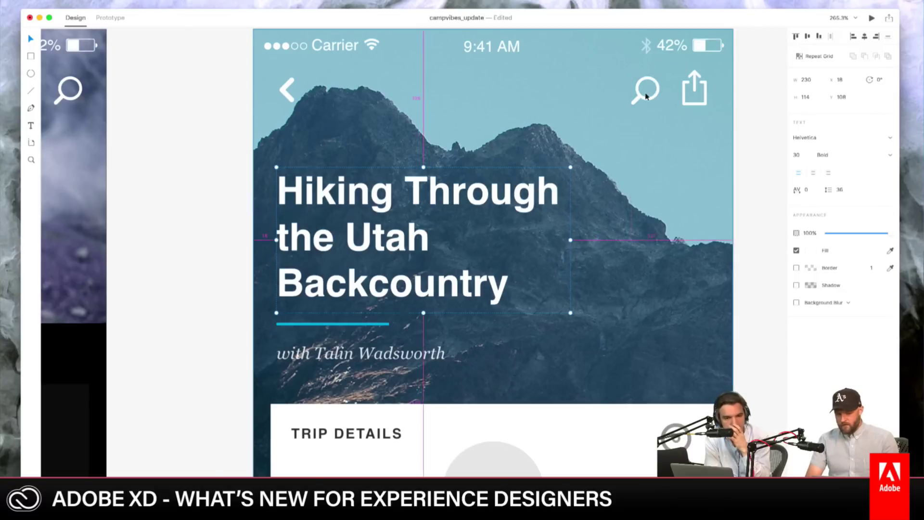
{"action": "scroll", "coordinate": [645, 98], "scroll_direction": "up", "scroll_amount": 3}
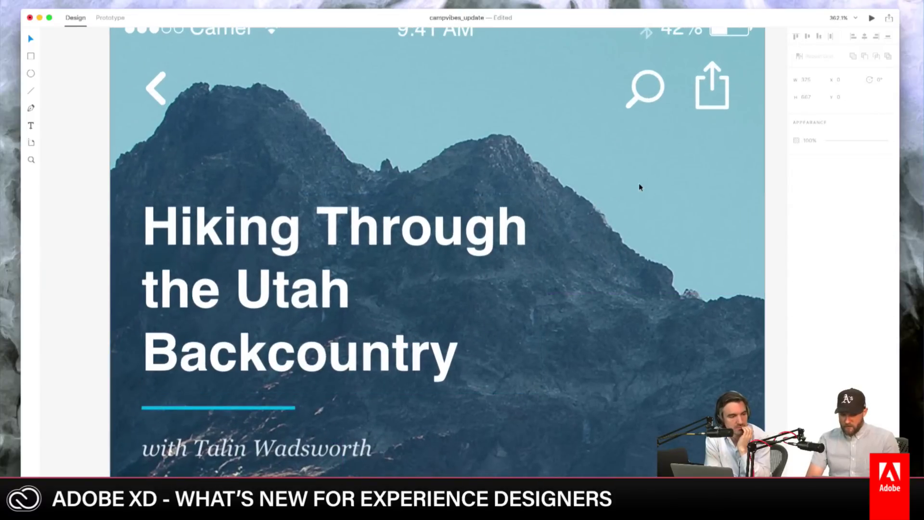
Step: Measure the upper tent icon's distances to the ROCKY MTNS title on the iPhone 6 – 2 artboard
{"action": "scroll", "coordinate": [639, 187], "scroll_direction": "down", "scroll_amount": 5}
{"action": "scroll", "coordinate": [639, 186], "scroll_direction": "right", "scroll_amount": 5}
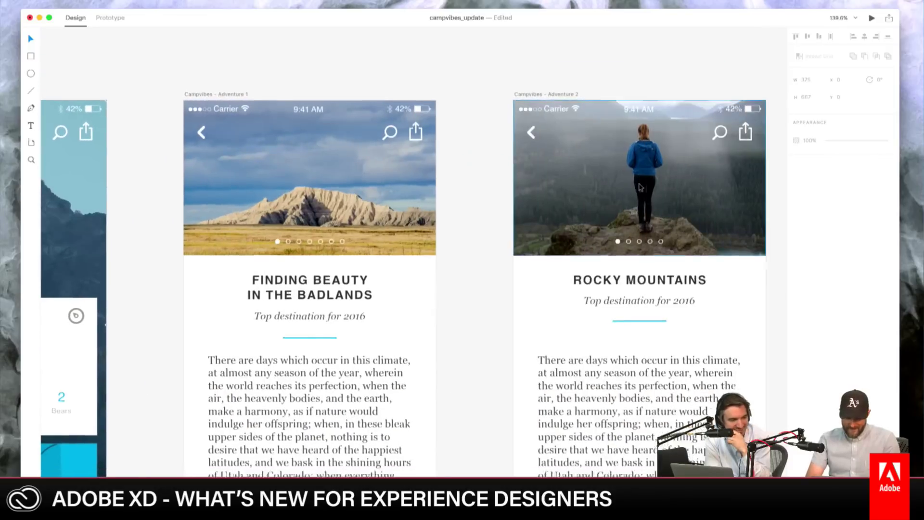
{"action": "scroll", "coordinate": [639, 186], "scroll_direction": "down", "scroll_amount": 2}
{"action": "scroll", "coordinate": [597, 227], "scroll_direction": "up", "scroll_amount": 1}
{"action": "scroll", "coordinate": [547, 311], "scroll_direction": "right", "scroll_amount": 1}
{"action": "scroll", "coordinate": [547, 310], "scroll_direction": "down", "scroll_amount": 10}
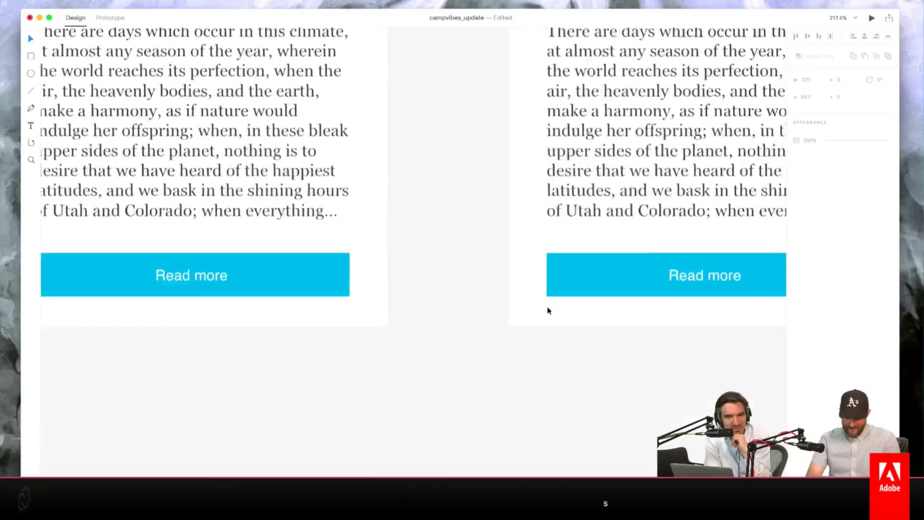
{"action": "scroll", "coordinate": [395, 239], "scroll_direction": "up", "scroll_amount": 4}
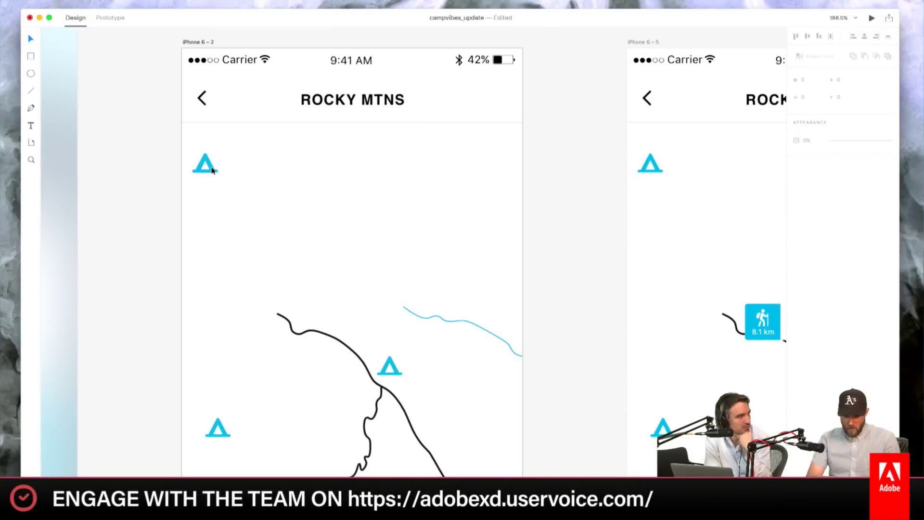
{"action": "left_click", "coordinate": [208, 166]}
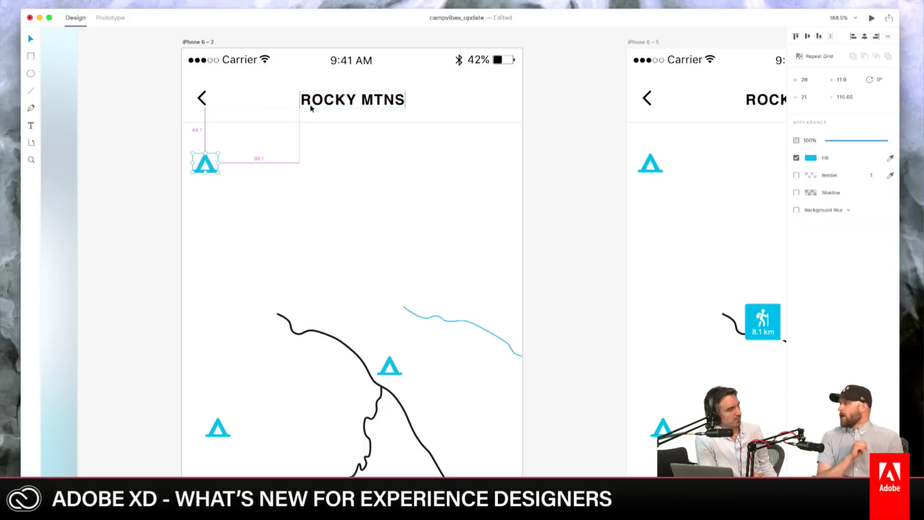
{"action": "scroll", "coordinate": [310, 109], "scroll_direction": "up", "scroll_amount": 3}
Step: Reselect the upper tent icon on iPhone 6 – 2 and recheck its spacing to the header title at closer range
{"action": "scroll", "coordinate": [310, 108], "scroll_direction": "down", "scroll_amount": 5}
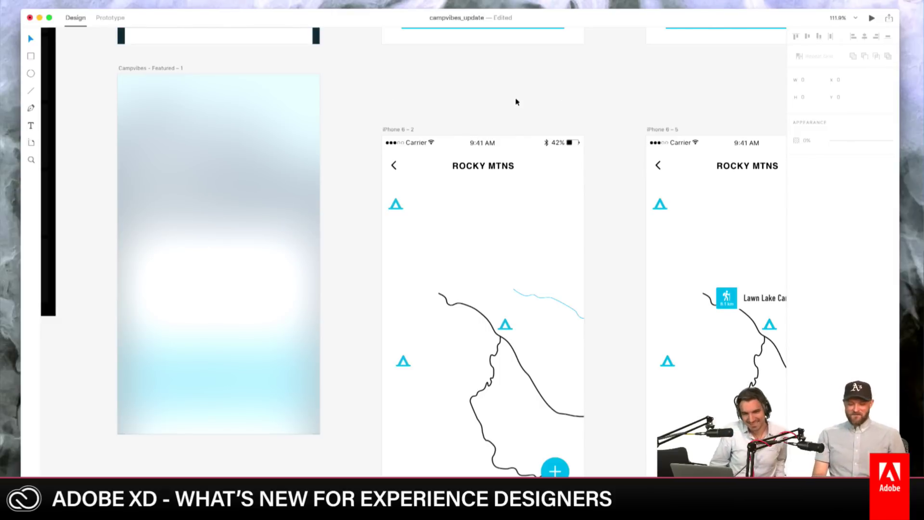
{"action": "scroll", "coordinate": [516, 102], "scroll_direction": "up", "scroll_amount": 5}
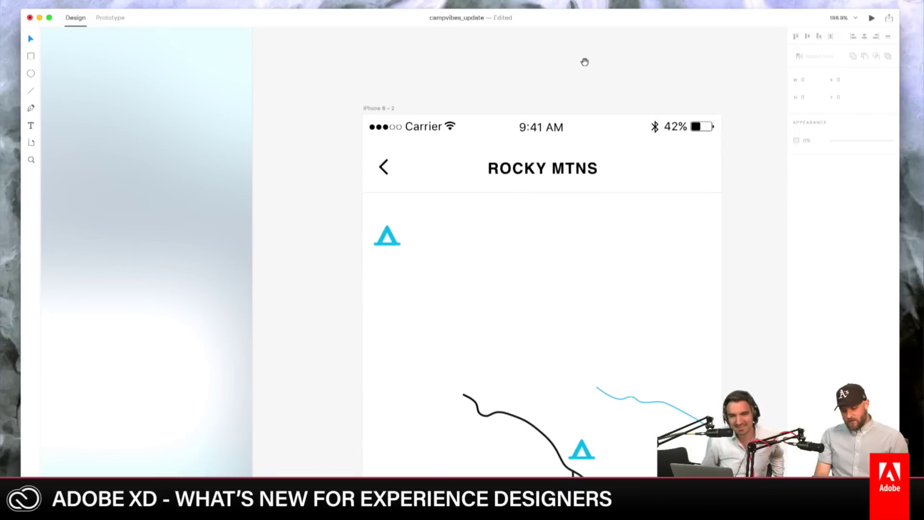
{"action": "left_click", "coordinate": [395, 241]}
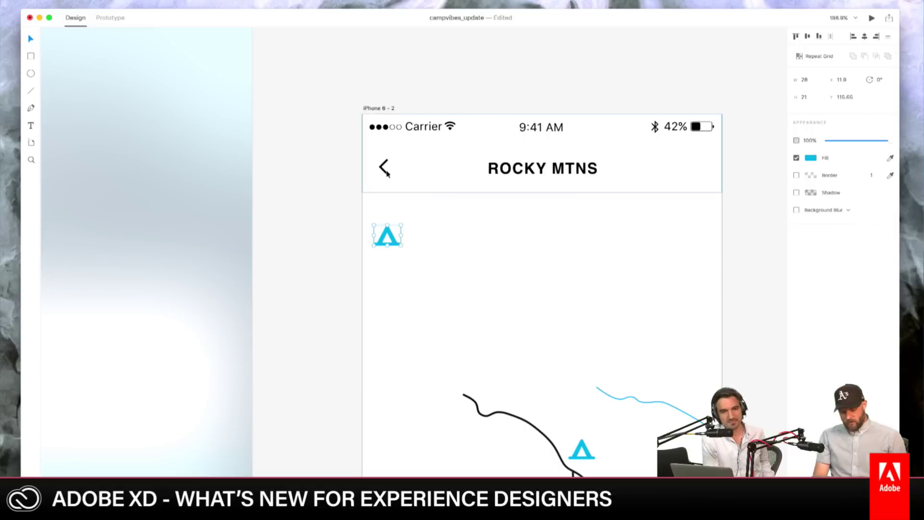
{"action": "key", "text": "alt"}
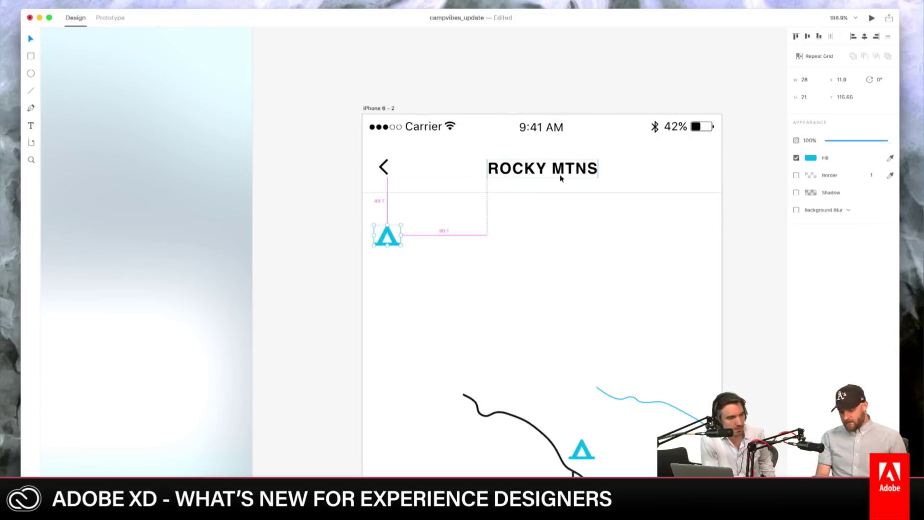
{"action": "scroll", "coordinate": [560, 178], "scroll_direction": "up", "scroll_amount": 5}
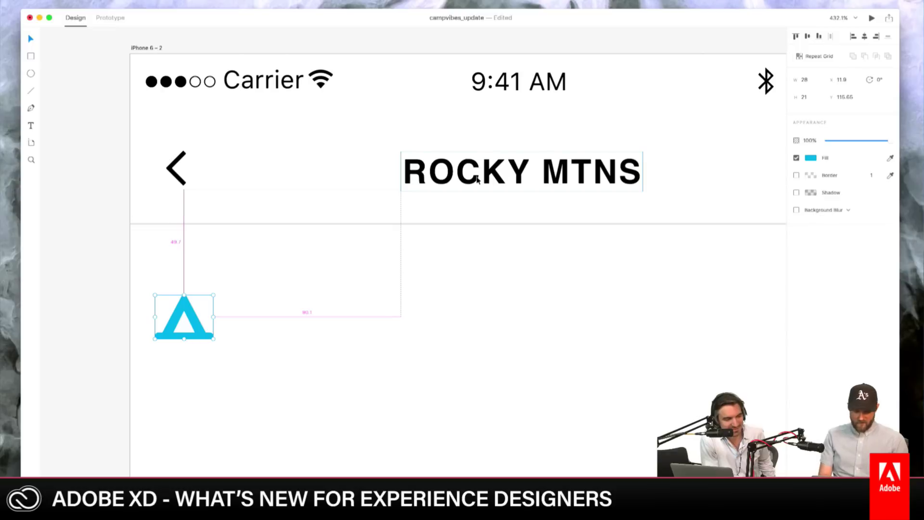
{"action": "scroll", "coordinate": [477, 180], "scroll_direction": "down", "scroll_amount": 5}
{"action": "scroll", "coordinate": [531, 244], "scroll_direction": "down", "scroll_amount": 2}
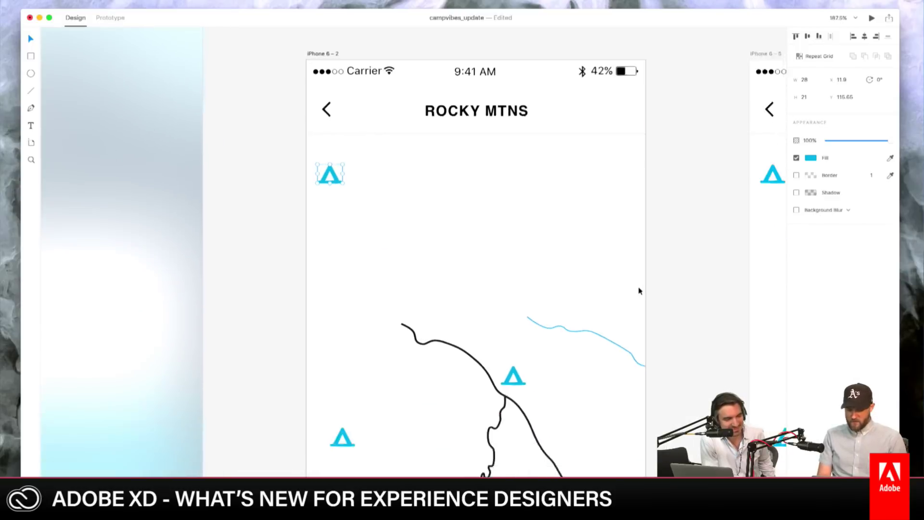
Step: Select the blurred rectangle on the Campvibes - Featured – 1 artboard to view its background blur settings, and deselect it
{"action": "scroll", "coordinate": [640, 290], "scroll_direction": "down", "scroll_amount": 5}
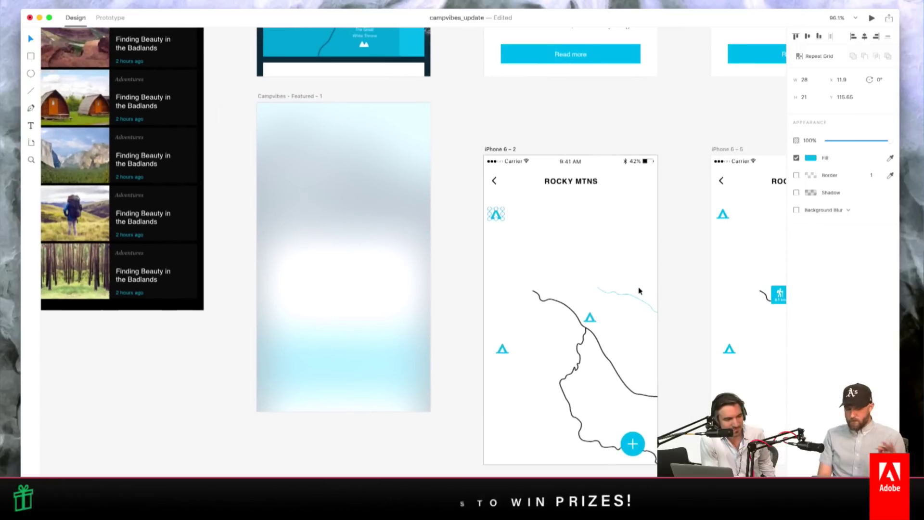
{"action": "left_click", "coordinate": [373, 240]}
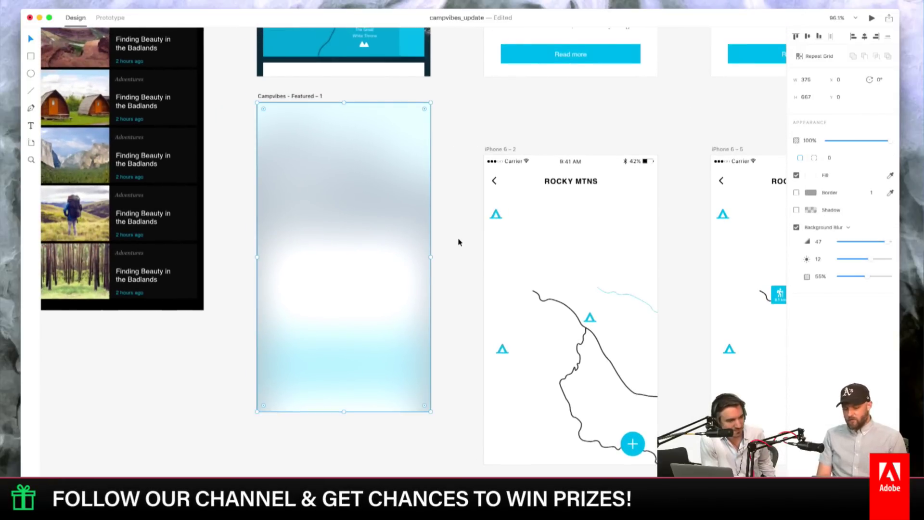
{"action": "scroll", "coordinate": [458, 242], "scroll_direction": "up", "scroll_amount": 3}
{"action": "scroll", "coordinate": [459, 242], "scroll_direction": "left", "scroll_amount": 3}
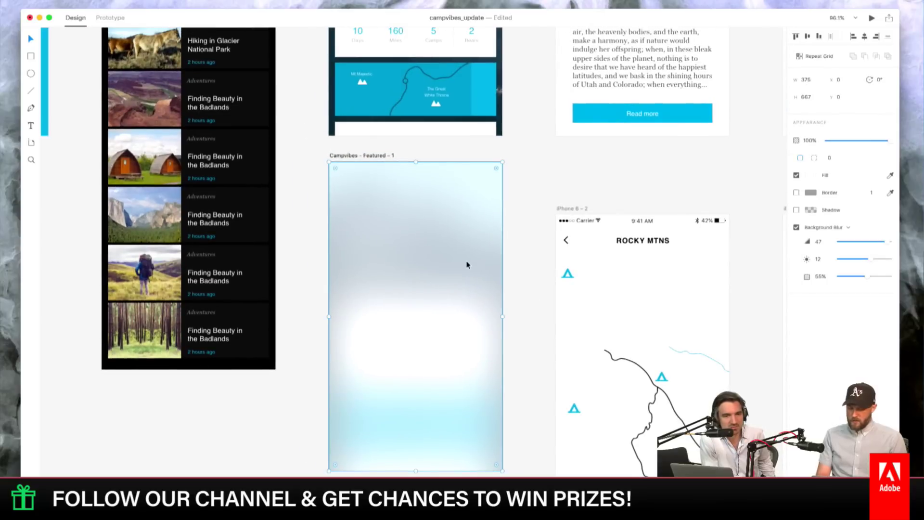
{"action": "left_click", "coordinate": [530, 214]}
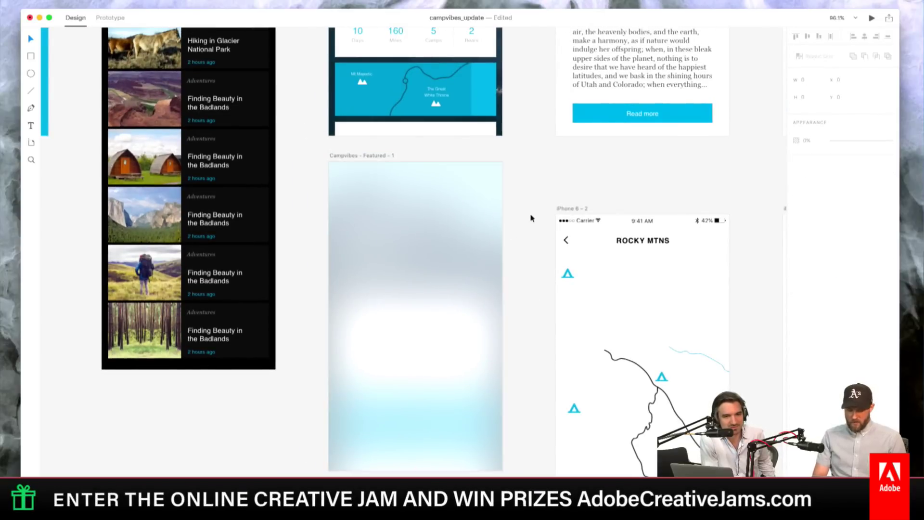
Step: Open the Apple iOS UI kit
{"action": "left_click", "coordinate": [54, 0]}
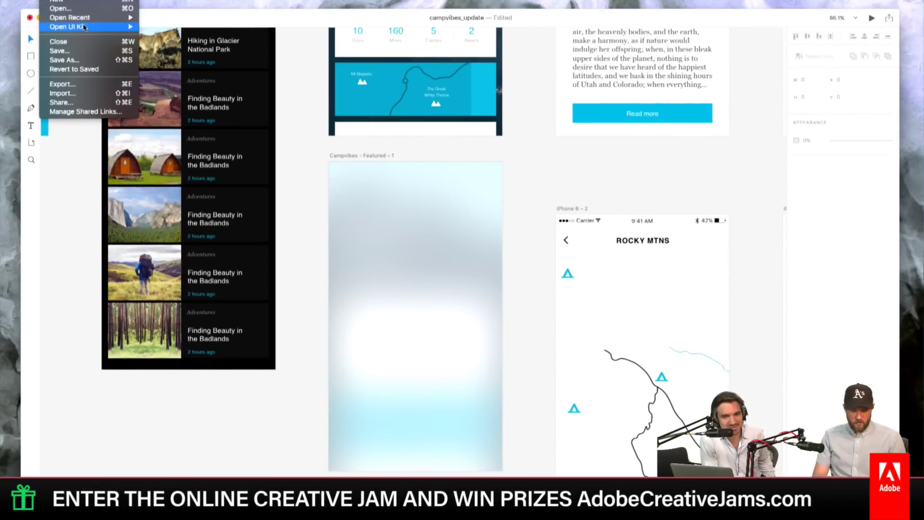
{"action": "mouse_move", "coordinate": [86, 27]}
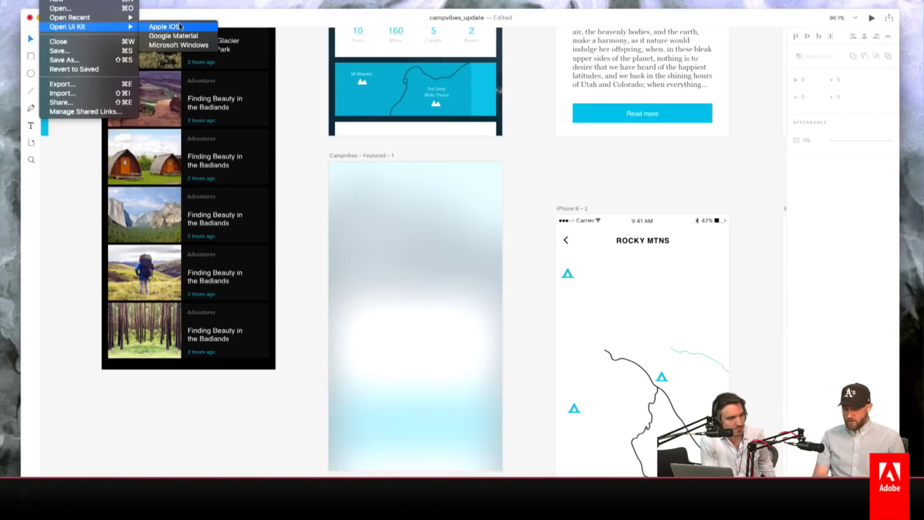
{"action": "left_click", "coordinate": [180, 27]}
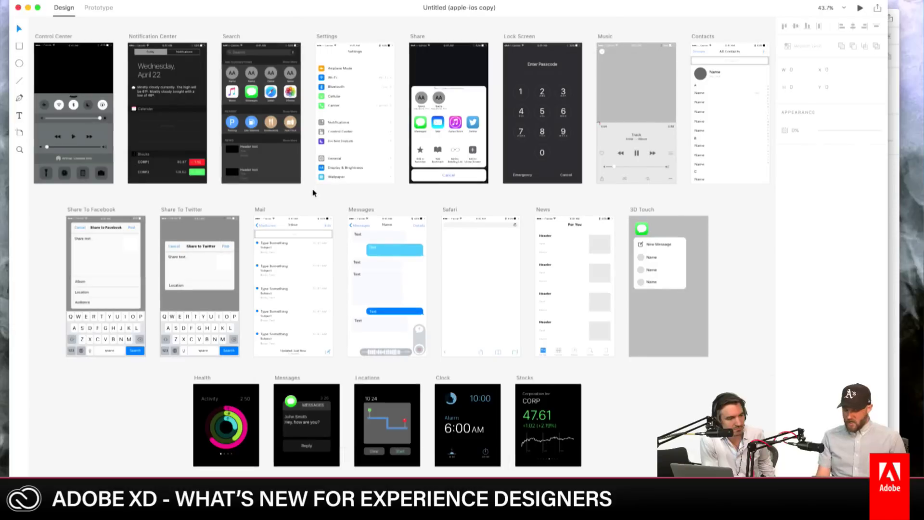
Step: Copy the Share to Twitter dialog from the iOS kit into campvibes_update, placing it over the blurred Featured – 1 artboard
{"action": "scroll", "coordinate": [146, 273], "scroll_direction": "up", "scroll_amount": 5}
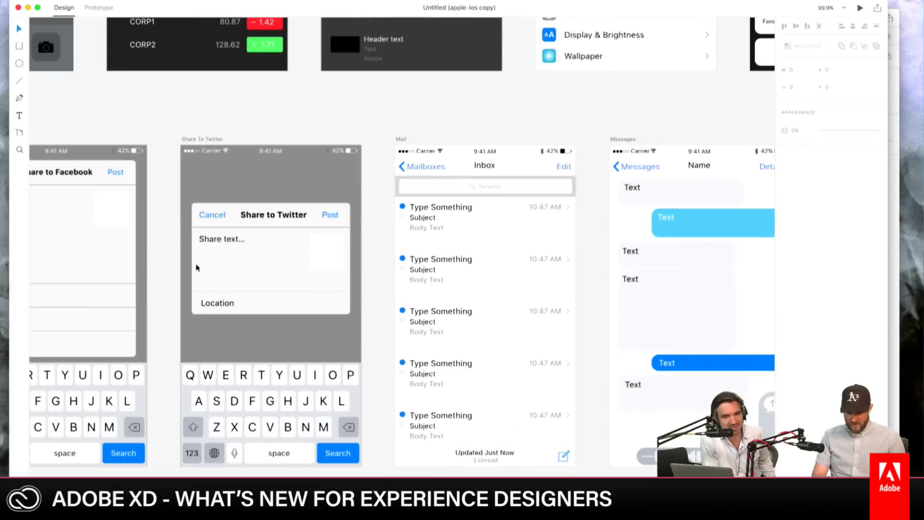
{"action": "left_click", "coordinate": [201, 266]}
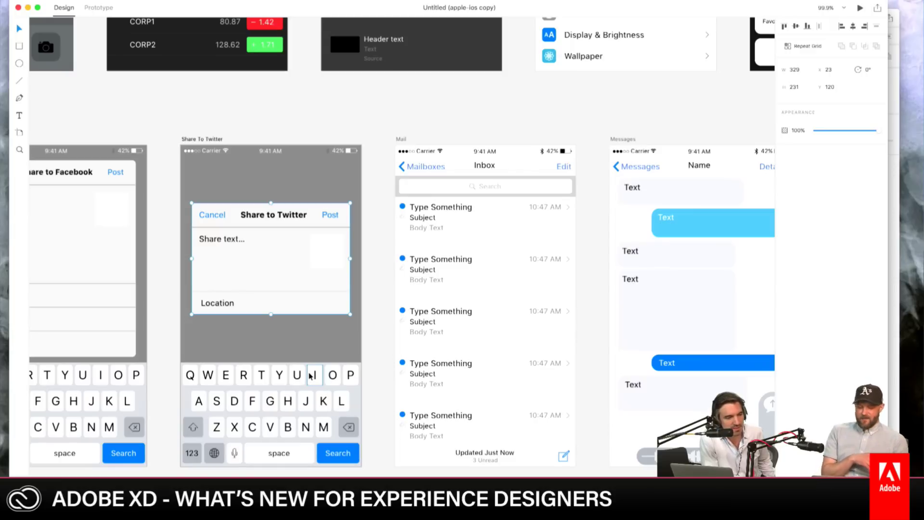
{"action": "key", "text": "super+grave"}
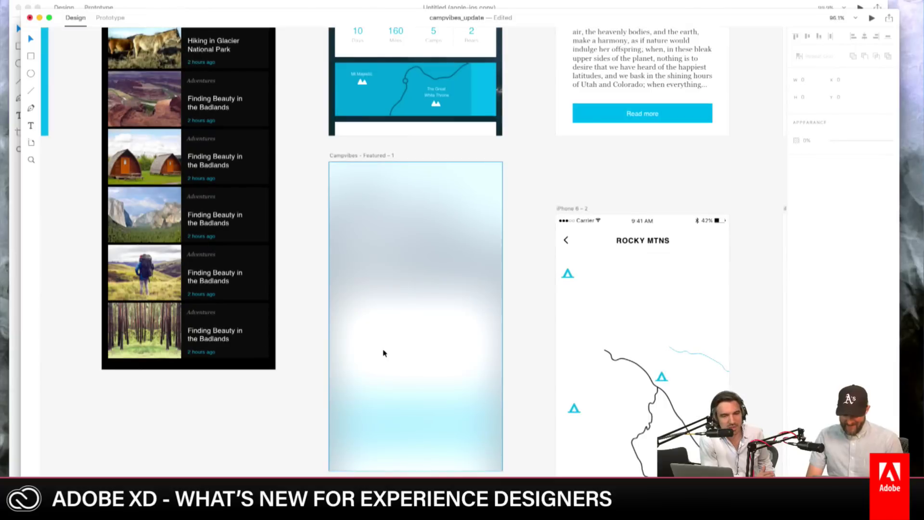
{"action": "key", "text": "super+v"}
{"action": "left_click_drag", "start_coordinate": [456, 283], "coordinate": [453, 303]}
Step: Set the background blur brightness of the rectangle behind the Share to Twitter dialog to -50
{"action": "left_click", "coordinate": [478, 202]}
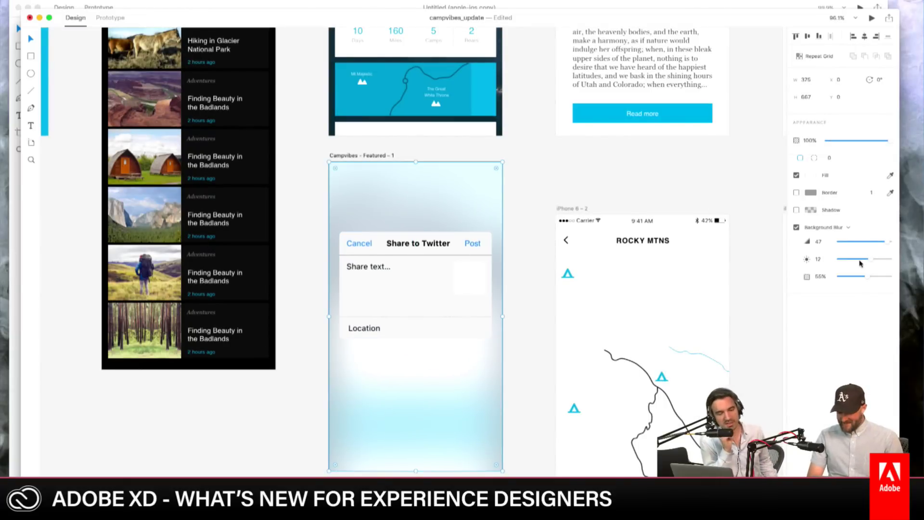
{"action": "left_click_drag", "start_coordinate": [860, 261], "coordinate": [838, 261]}
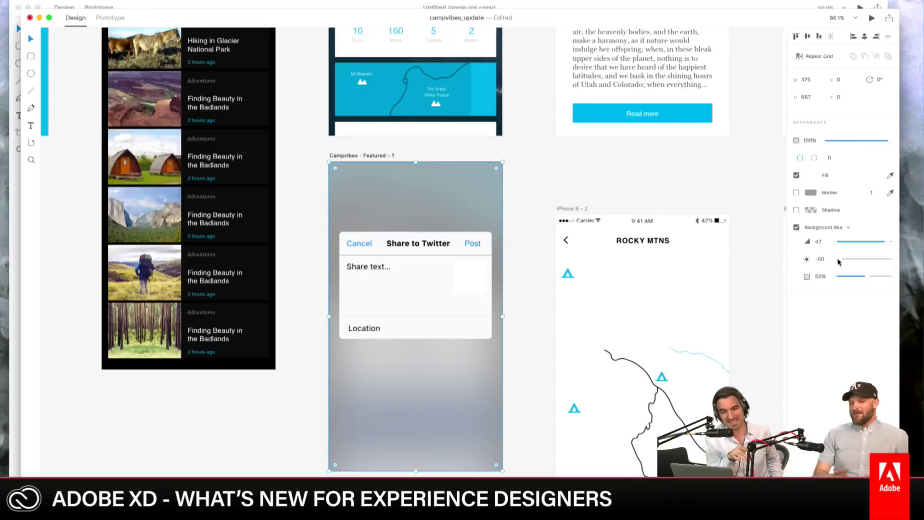
{"action": "left_click", "coordinate": [655, 211]}
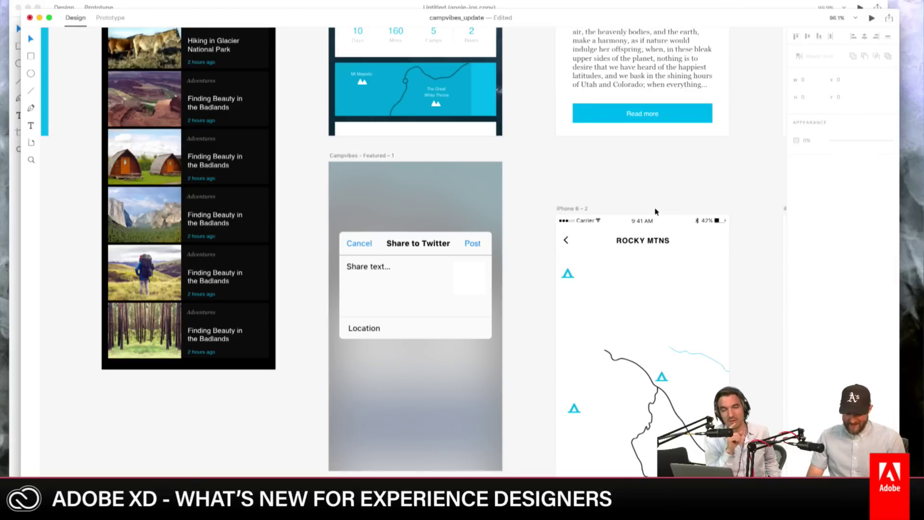
Step: Copy the keyboard from the Share To Twitter screen of the iOS kit to the bottom of the campvibes_update Featured – 1 artboard
{"action": "key", "text": "super+grave"}
{"action": "left_click", "coordinate": [360, 400]}
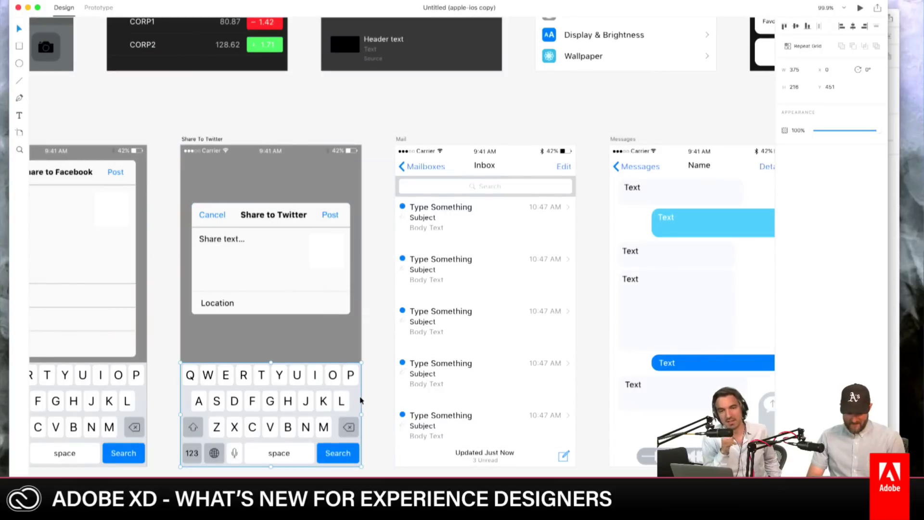
{"action": "key", "text": "super+c"}
{"action": "key", "text": "super+grave"}
{"action": "key", "text": "super+v"}
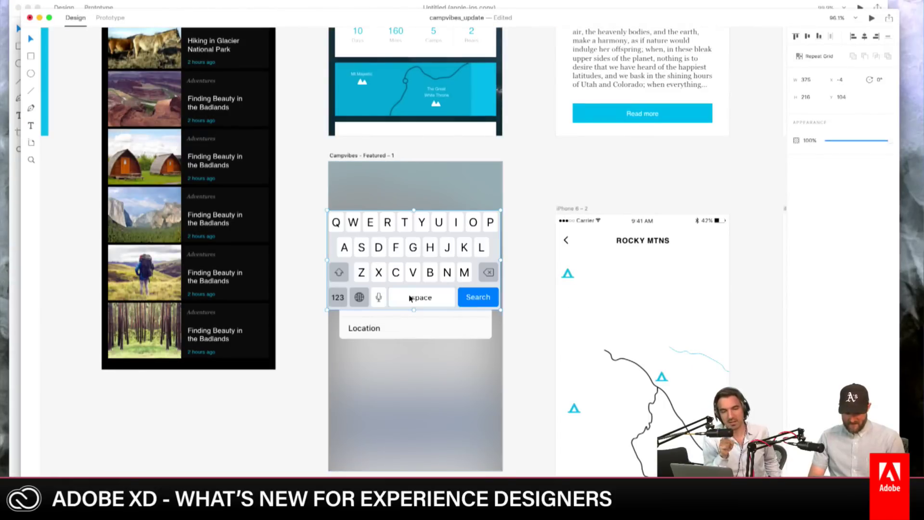
{"action": "left_click_drag", "start_coordinate": [410, 298], "coordinate": [412, 458]}
Step: Place the white status bar at the top of the Featured – 1 artboard and move the Share to Twitter dialog up to Y 125
{"action": "key", "text": "super+Tab"}
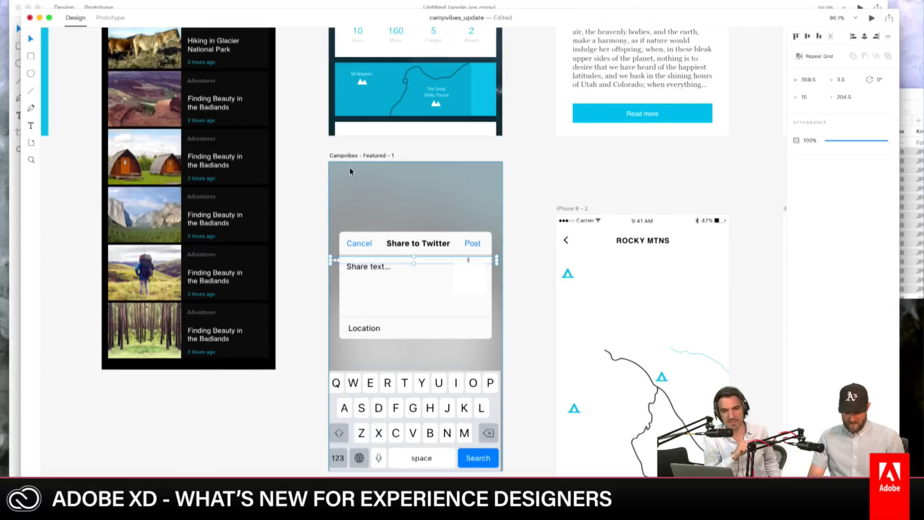
{"action": "key", "text": "Escape"}
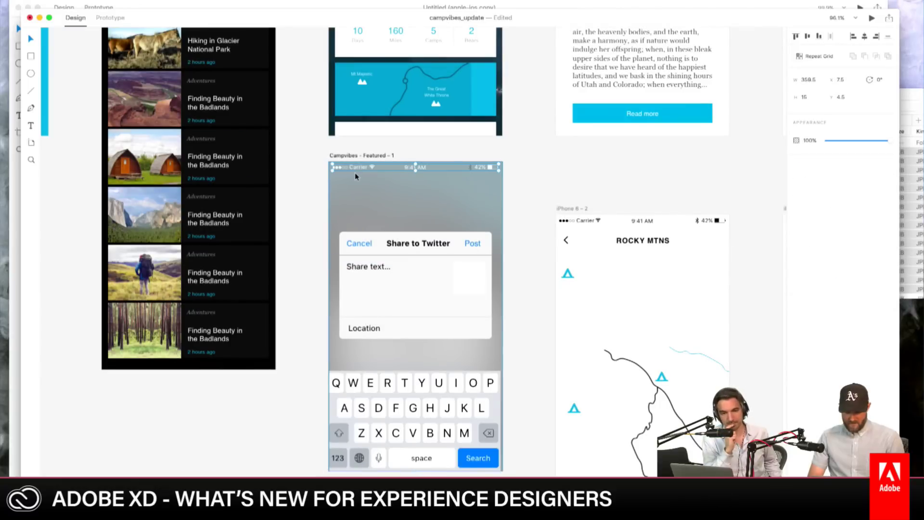
{"action": "scroll", "coordinate": [517, 182], "scroll_direction": "up", "scroll_amount": 3}
{"action": "scroll", "coordinate": [518, 181], "scroll_direction": "up", "scroll_amount": 3}
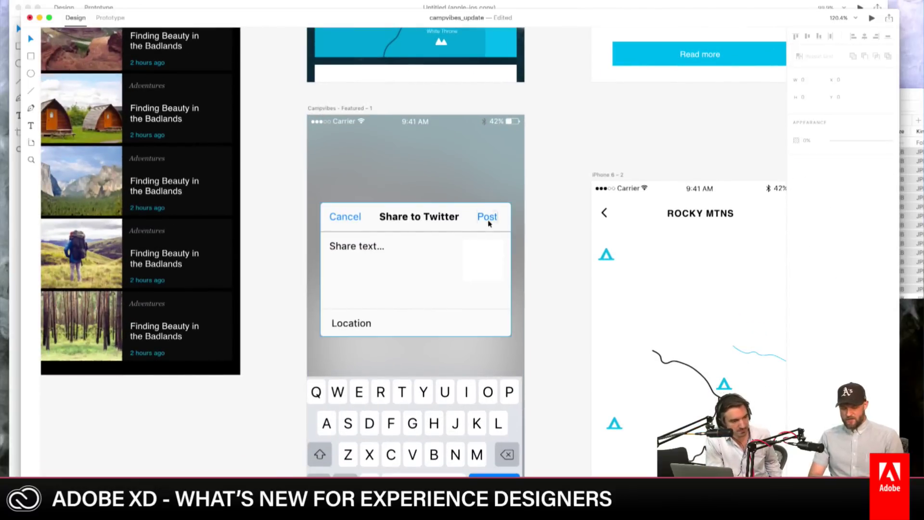
{"action": "left_click_drag", "start_coordinate": [458, 295], "coordinate": [457, 282]}
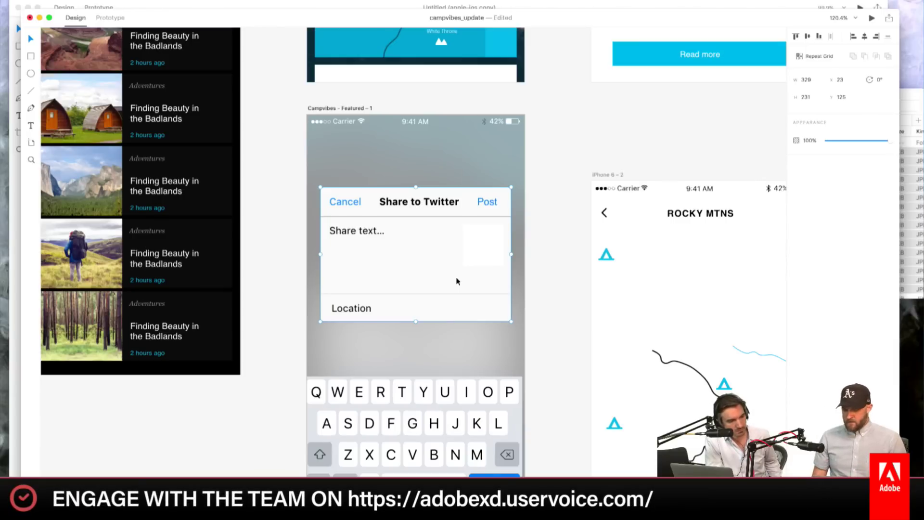
{"action": "left_click", "coordinate": [552, 216]}
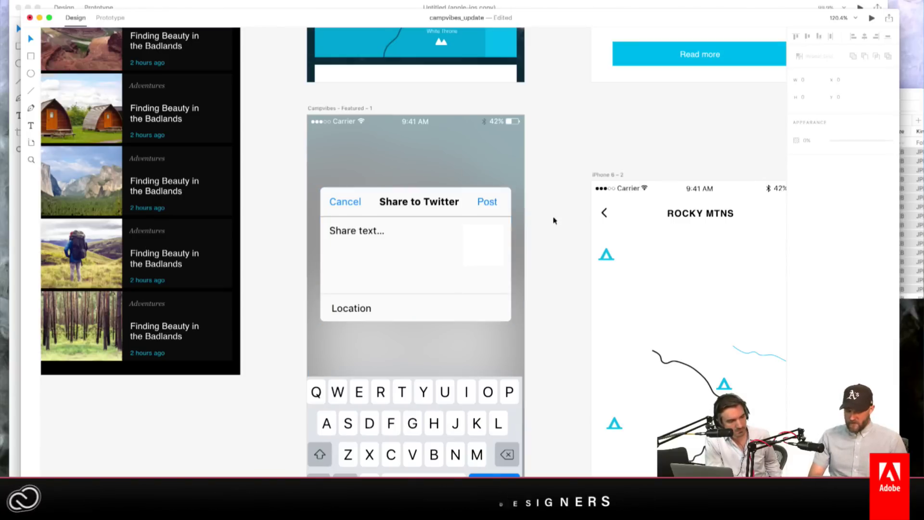
Step: Link the share icon on the Campvibes - Featured artboard to the Campvibes - Featured – 1 artboard in Prototype mode
{"action": "scroll", "coordinate": [552, 217], "scroll_direction": "down", "scroll_amount": 3}
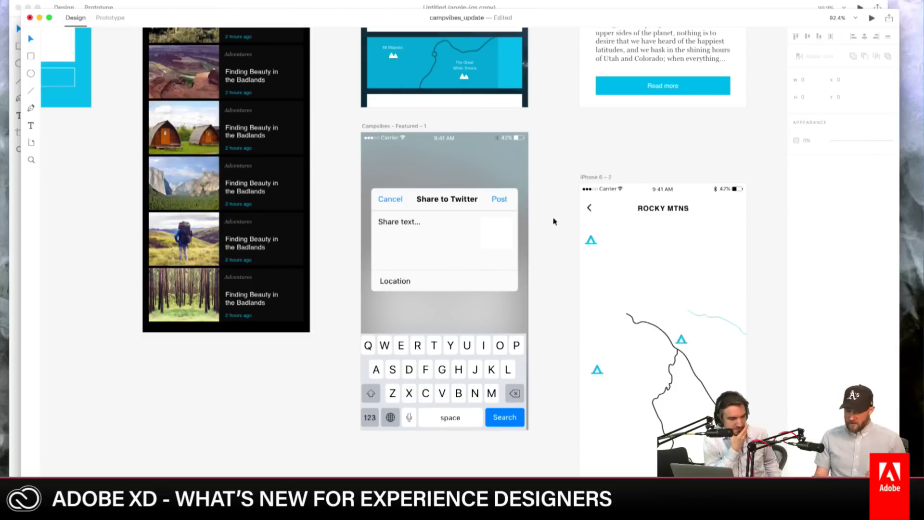
{"action": "scroll", "coordinate": [553, 221], "scroll_direction": "up", "scroll_amount": 5}
{"action": "scroll", "coordinate": [552, 220], "scroll_direction": "down", "scroll_amount": 5}
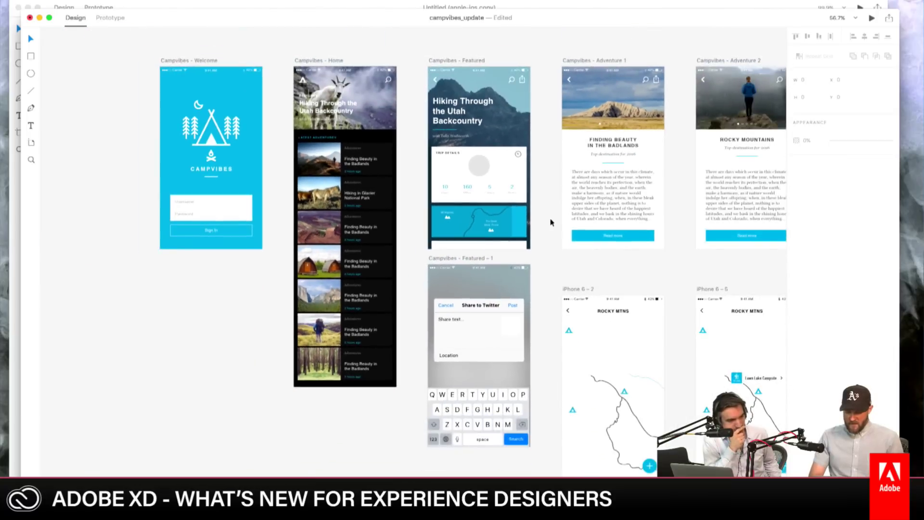
{"action": "scroll", "coordinate": [546, 208], "scroll_direction": "up", "scroll_amount": 2}
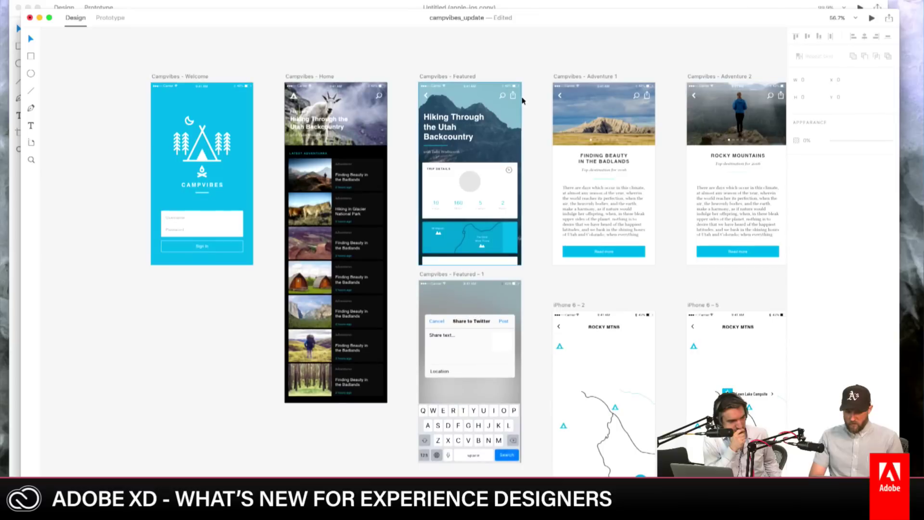
{"action": "left_click", "coordinate": [514, 96]}
{"action": "left_click", "coordinate": [110, 18]}
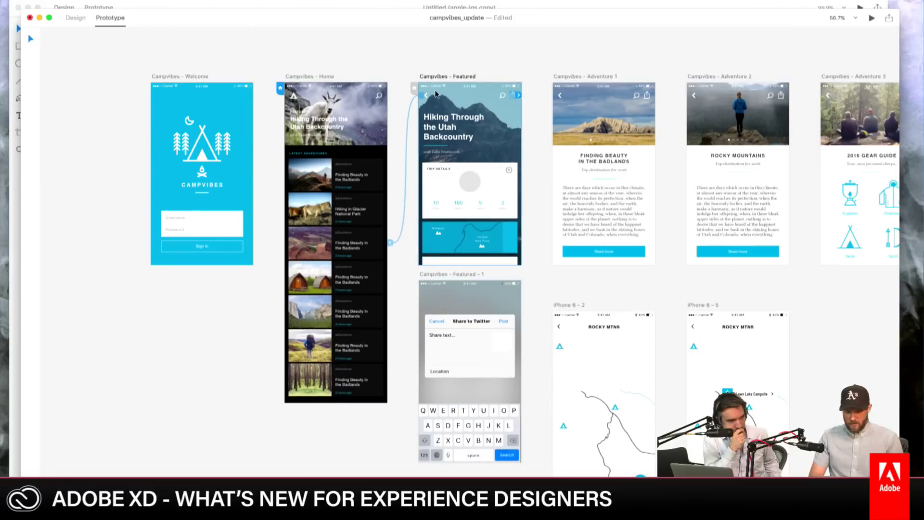
{"action": "left_click_drag", "start_coordinate": [518, 94], "coordinate": [488, 340]}
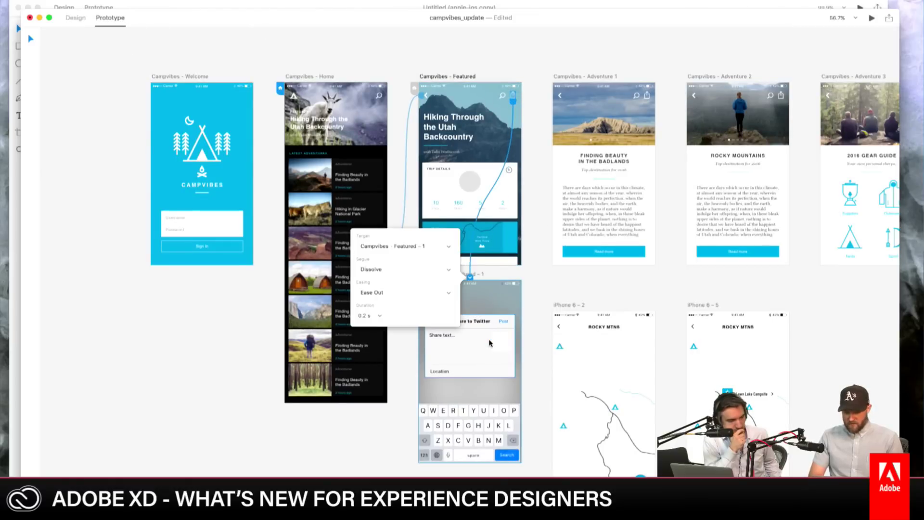
Step: Link the Post text inside the Share to Twitter dialog back to the Campvibes - Featured artboard
{"action": "left_click", "coordinate": [478, 320]}
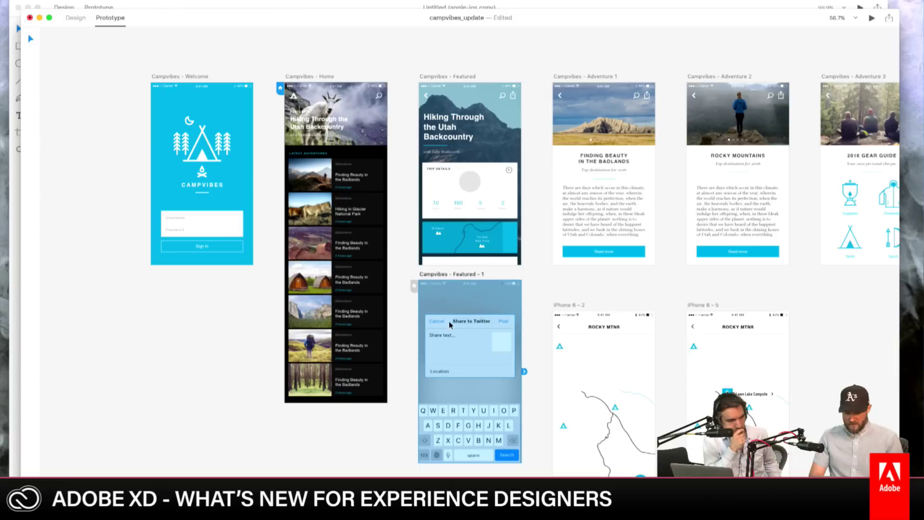
{"action": "double_click", "coordinate": [509, 322]}
{"action": "left_click_drag", "start_coordinate": [512, 323], "coordinate": [517, 216]}
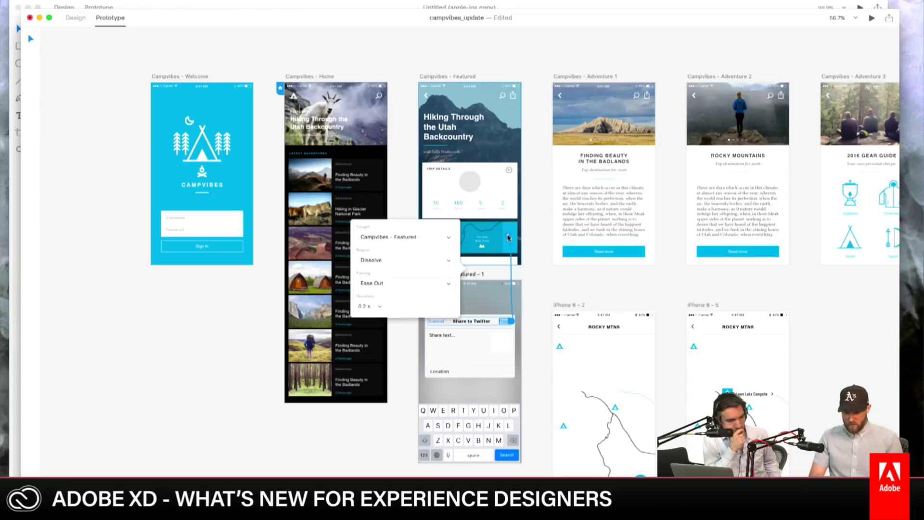
{"action": "left_click", "coordinate": [540, 305]}
Step: Preview the prototype from the Featured artboard, testing the share icon and the Post link, and close the preview
{"action": "left_click", "coordinate": [461, 99]}
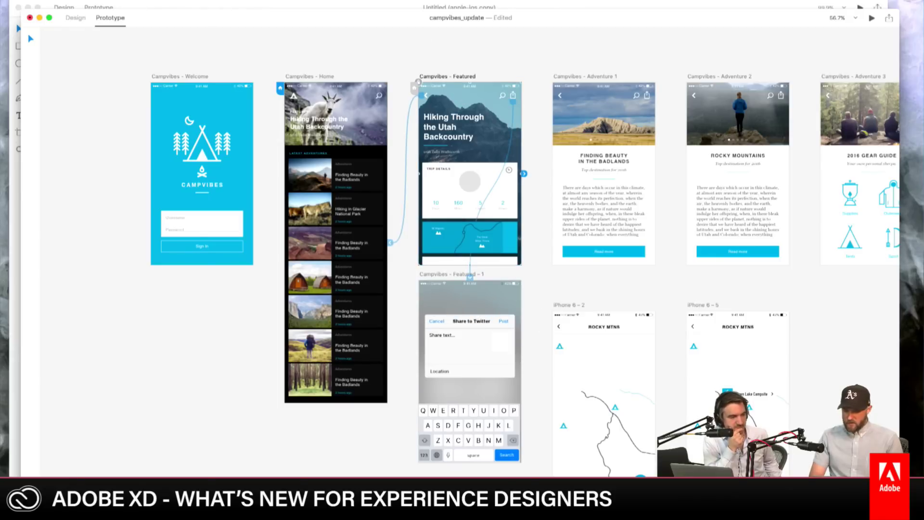
{"action": "left_click", "coordinate": [872, 19]}
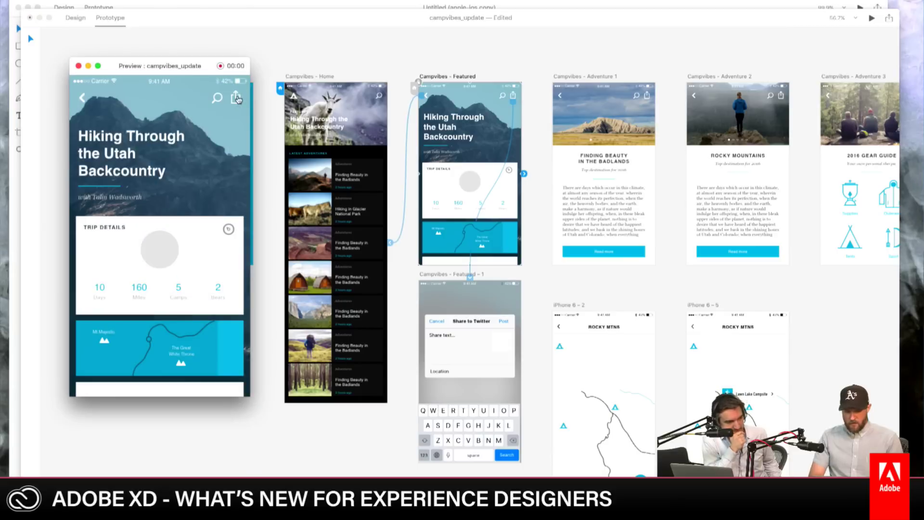
{"action": "left_click", "coordinate": [236, 98]}
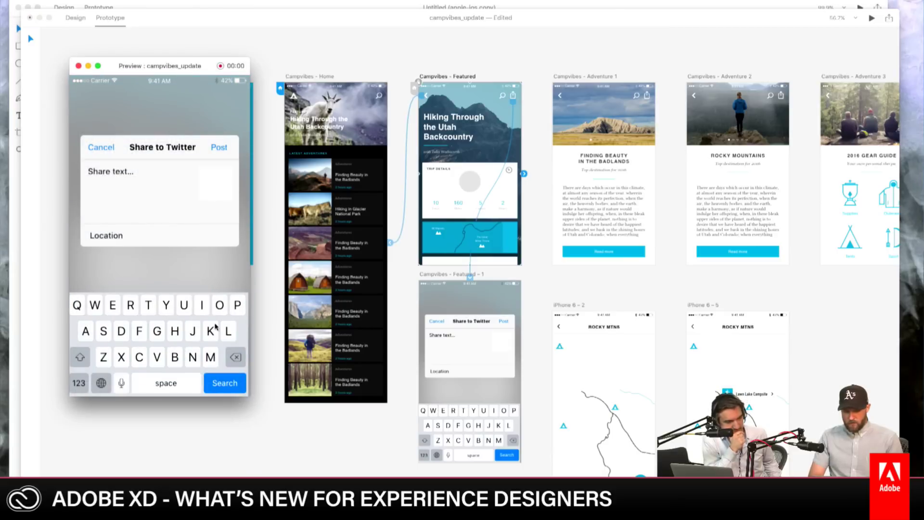
{"action": "left_click", "coordinate": [219, 148]}
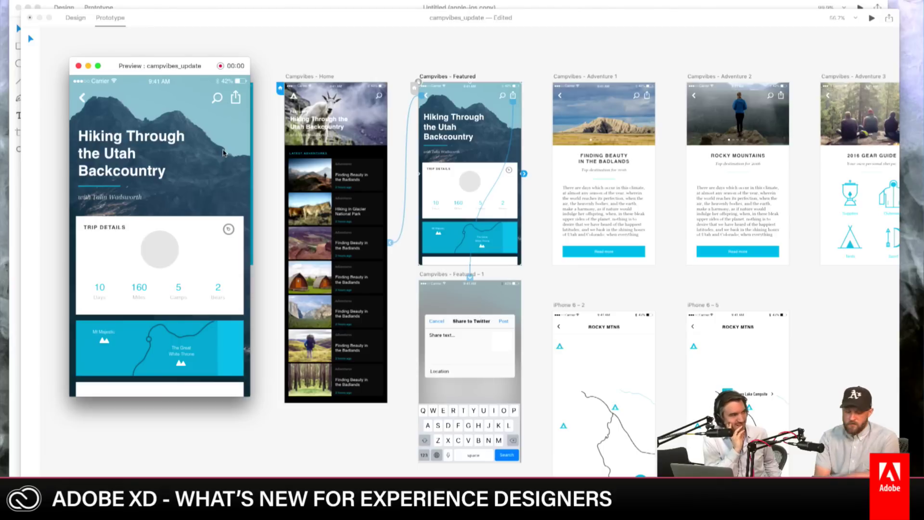
{"action": "left_click", "coordinate": [78, 66]}
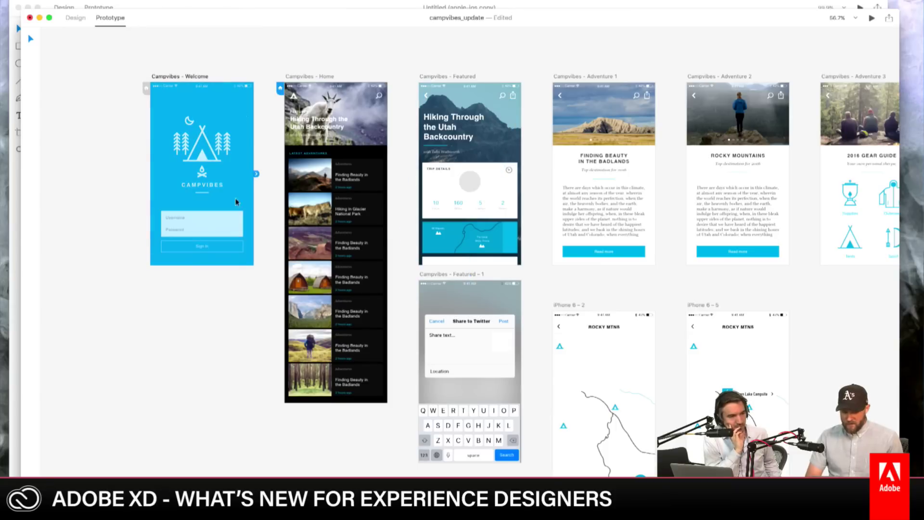
Step: Link the Welcome artboard's login fields to Campvibes - Home, and Home's Hiking in Glacier National Park entry to Campvibes - Adventure 2
{"action": "left_click", "coordinate": [236, 228]}
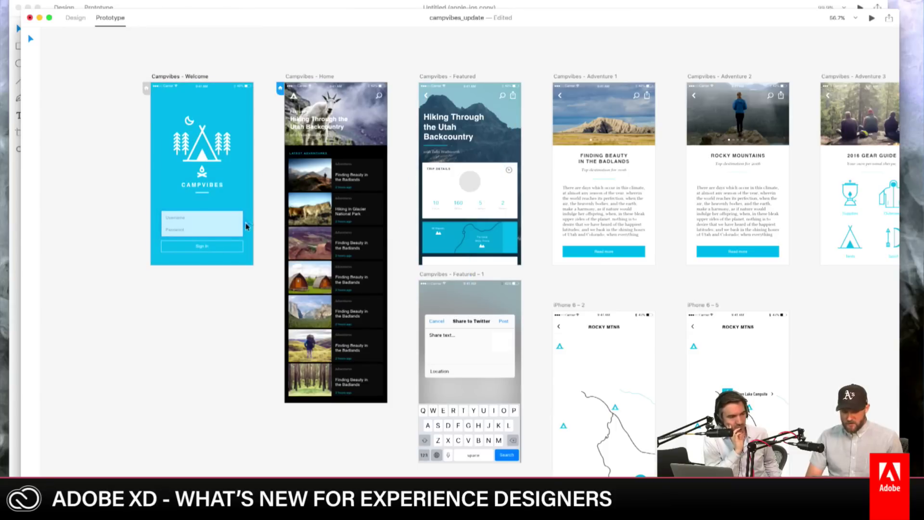
{"action": "left_click_drag", "start_coordinate": [246, 224], "coordinate": [337, 183]}
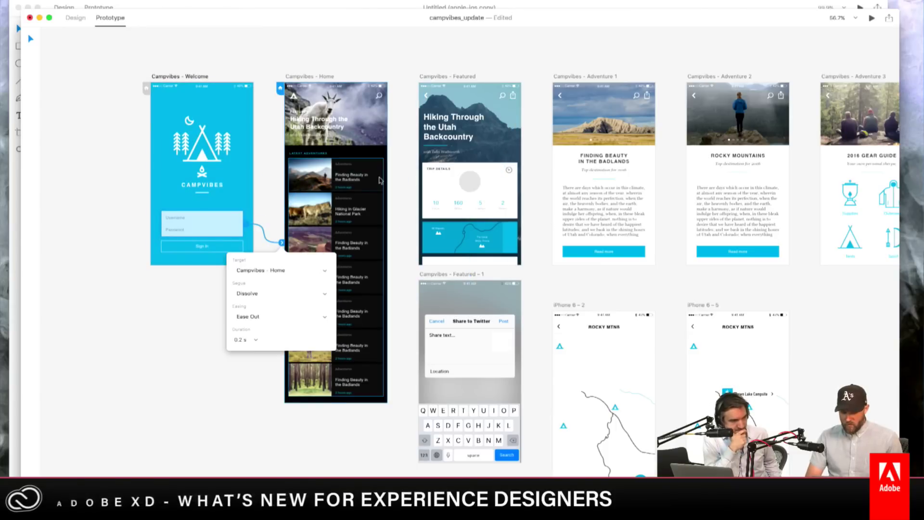
{"action": "left_click", "coordinate": [380, 181]}
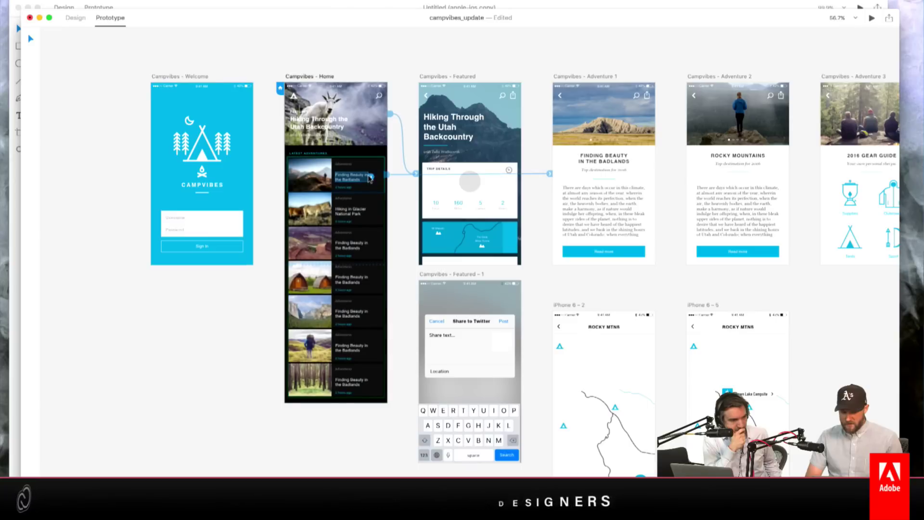
{"action": "left_click", "coordinate": [385, 209]}
{"action": "left_click_drag", "start_coordinate": [386, 210], "coordinate": [743, 133]}
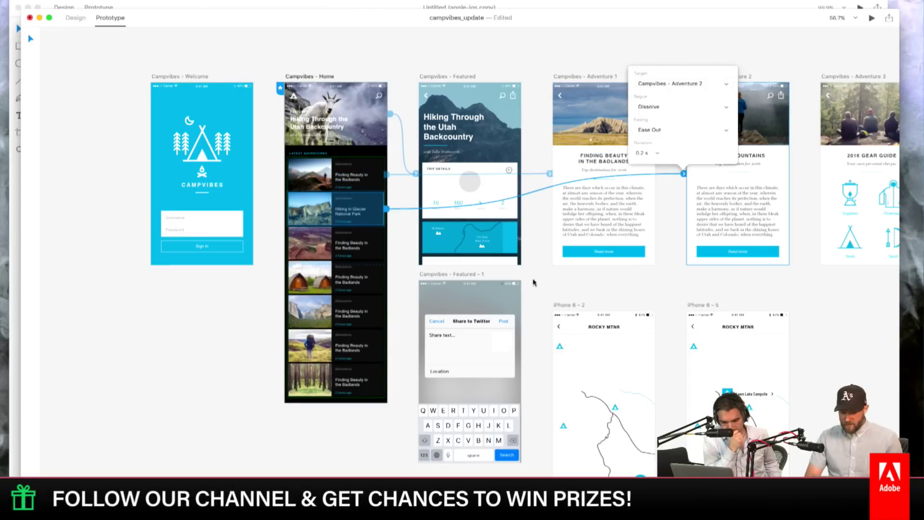
{"action": "left_click", "coordinate": [534, 283]}
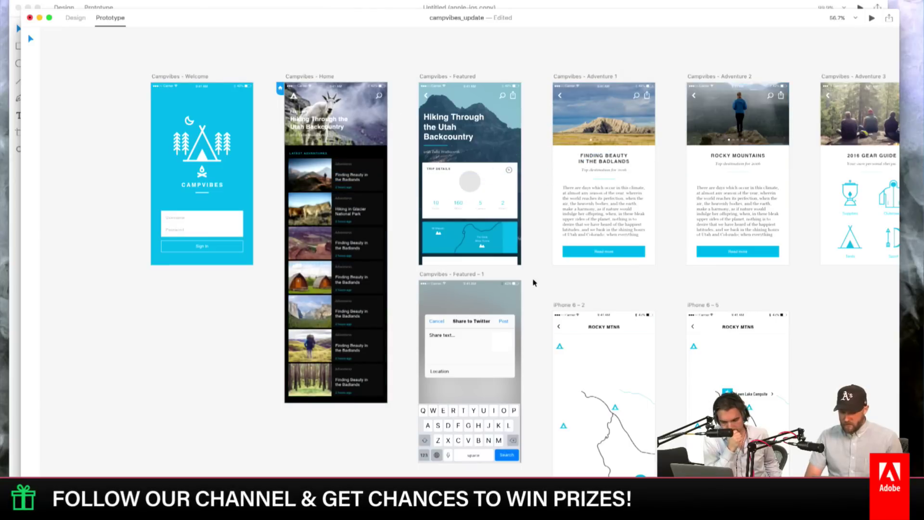
Step: Share the prototype online by creating a link titled campvibes_update
{"action": "left_click", "coordinate": [888, 21]}
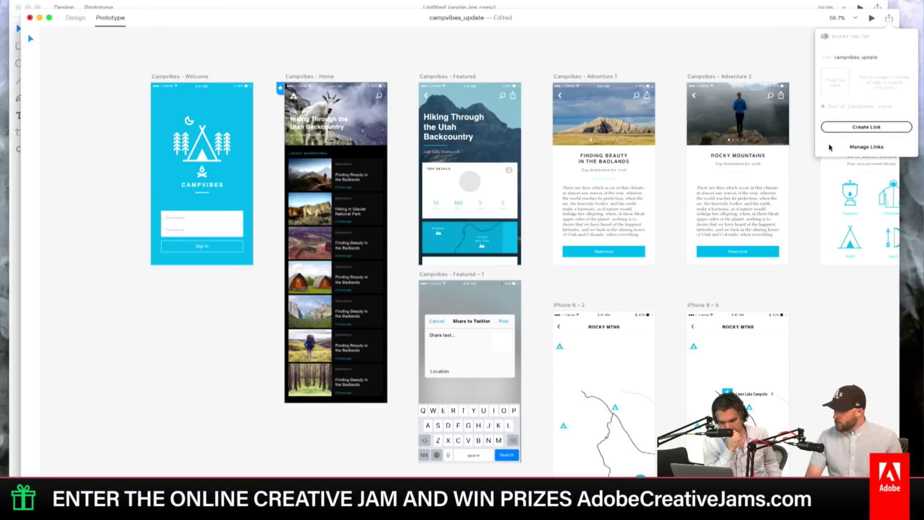
{"action": "left_click", "coordinate": [889, 58]}
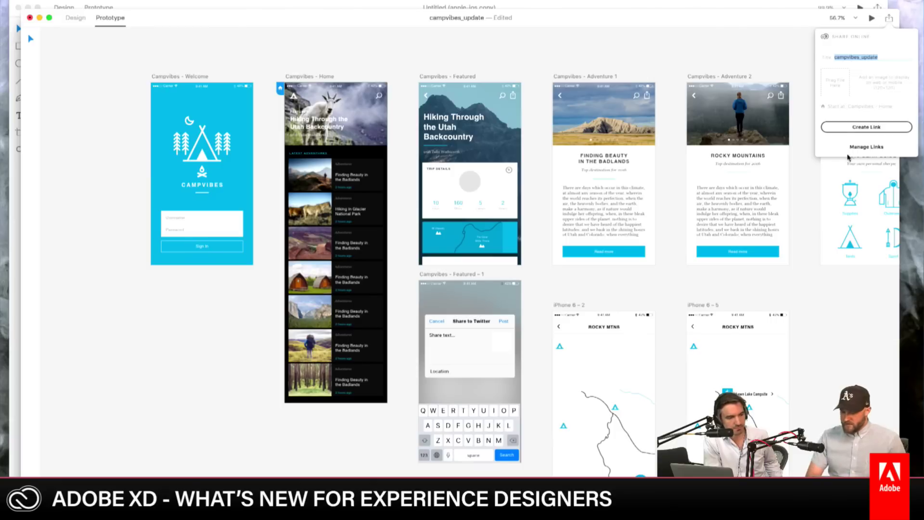
{"action": "left_click", "coordinate": [866, 127]}
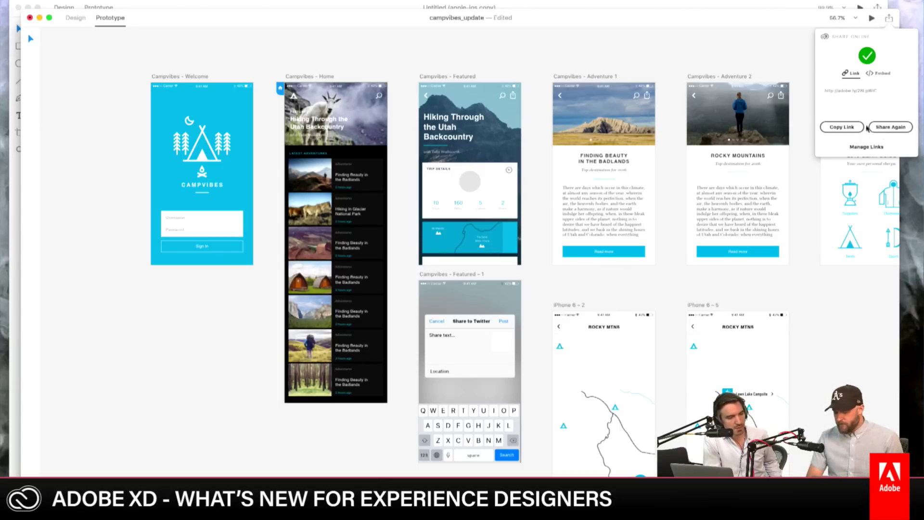
Step: Open the shared prototype link in the browser and test navigation between Home, Featured and the Share to Twitter screen
{"action": "left_click", "coordinate": [858, 91]}
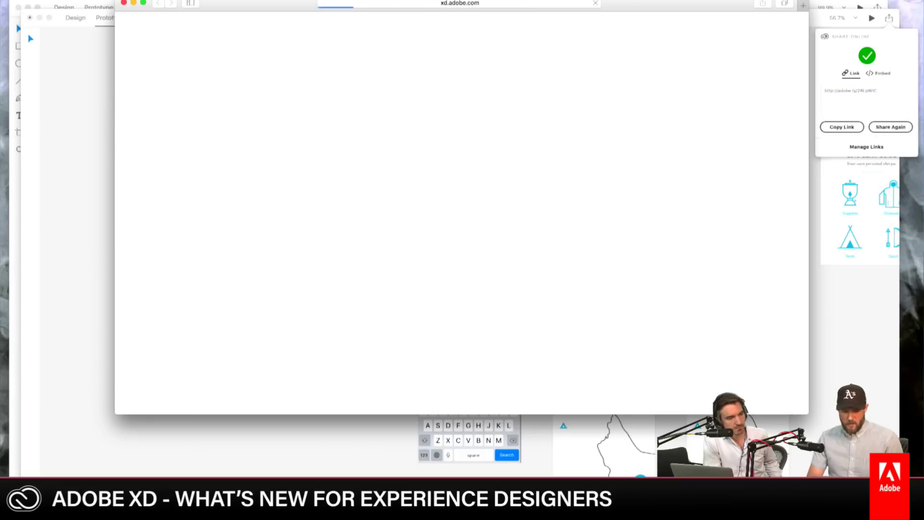
{"action": "left_click_drag", "start_coordinate": [301, 3], "coordinate": [300, 37]}
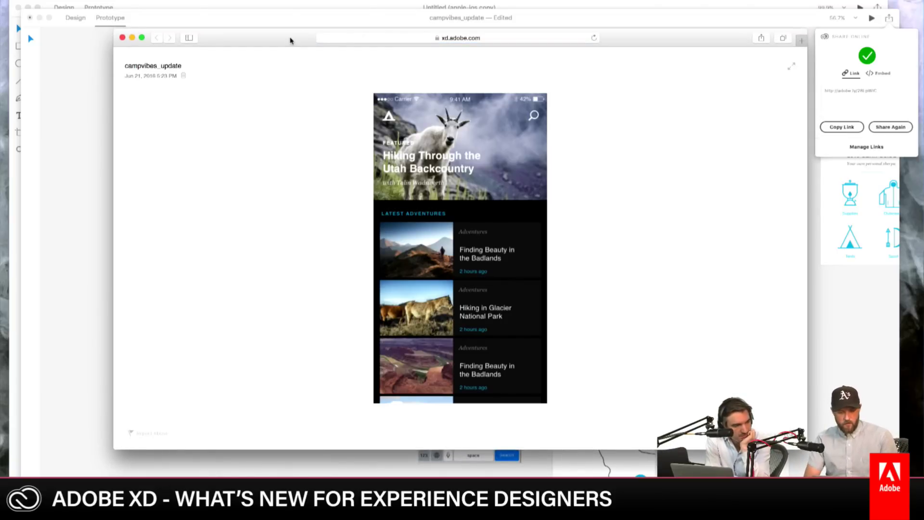
{"action": "left_click_drag", "start_coordinate": [291, 38], "coordinate": [295, 76]}
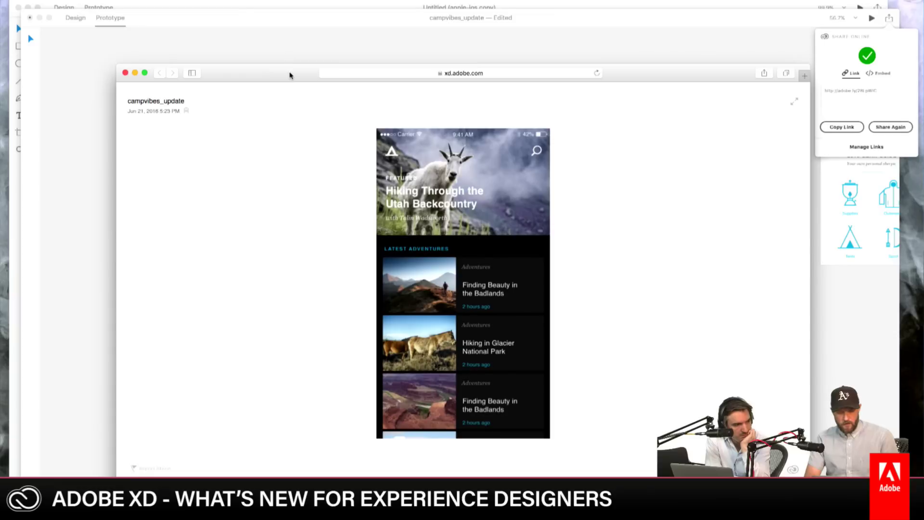
{"action": "left_click", "coordinate": [528, 255]}
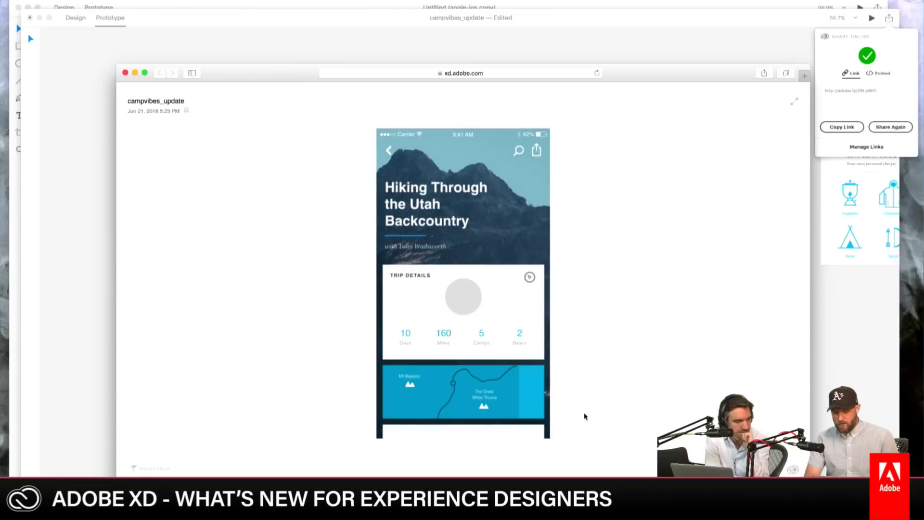
{"action": "left_click", "coordinate": [388, 153]}
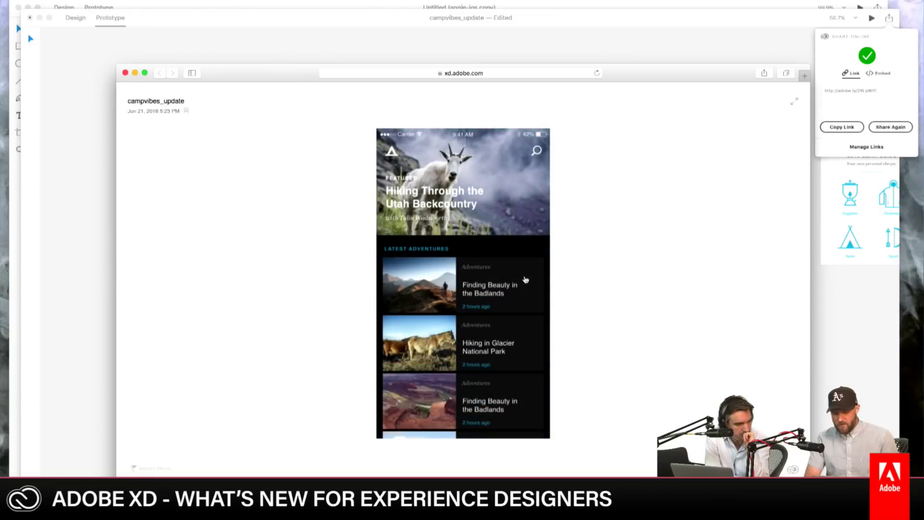
{"action": "left_click", "coordinate": [526, 195]}
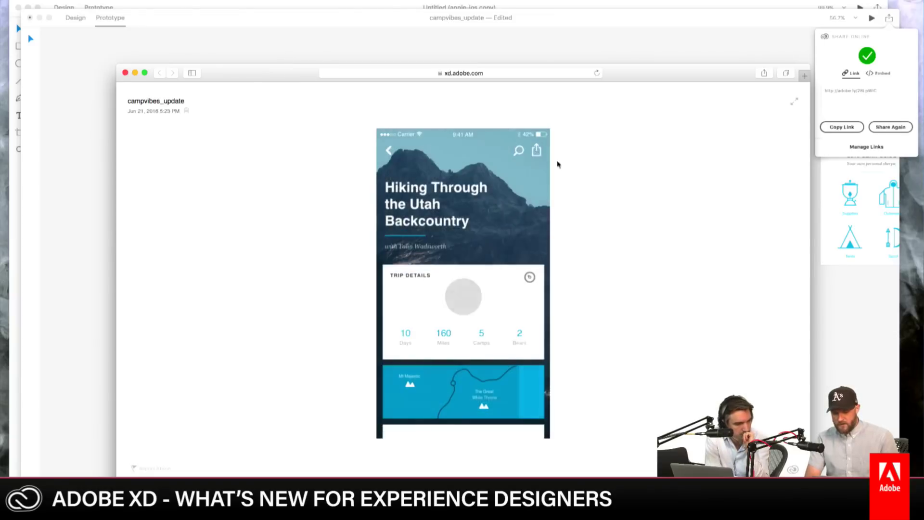
{"action": "left_click", "coordinate": [535, 151]}
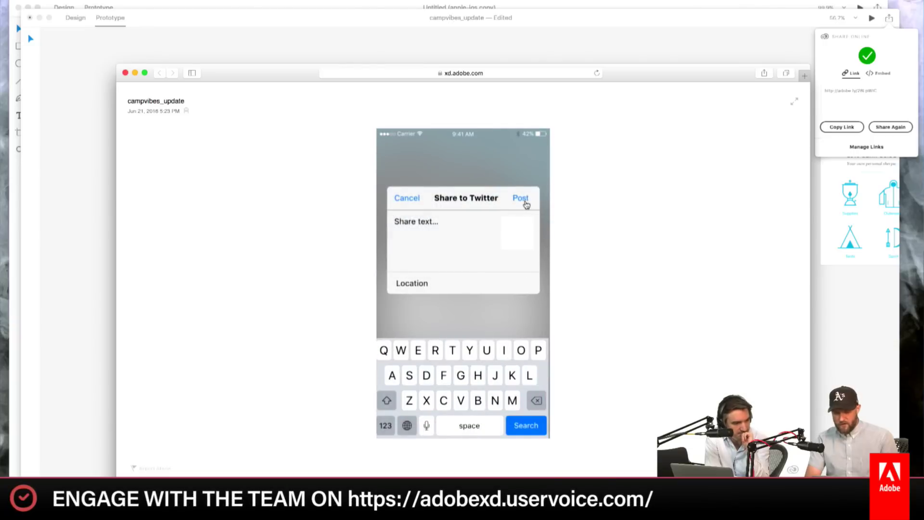
{"action": "left_click", "coordinate": [523, 200]}
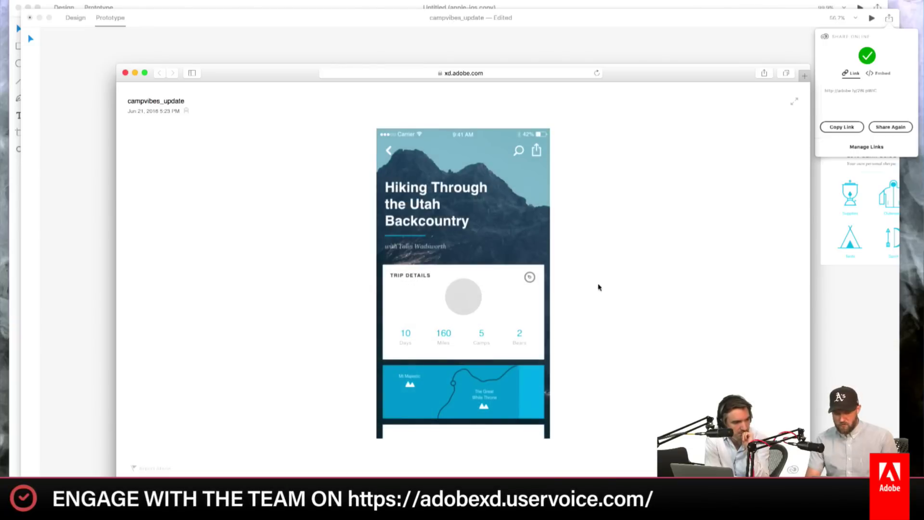
Step: View the shared prototype full screen from the Home screen, open Finding Beauty in the Badlands, and reload the page
{"action": "left_click", "coordinate": [388, 151]}
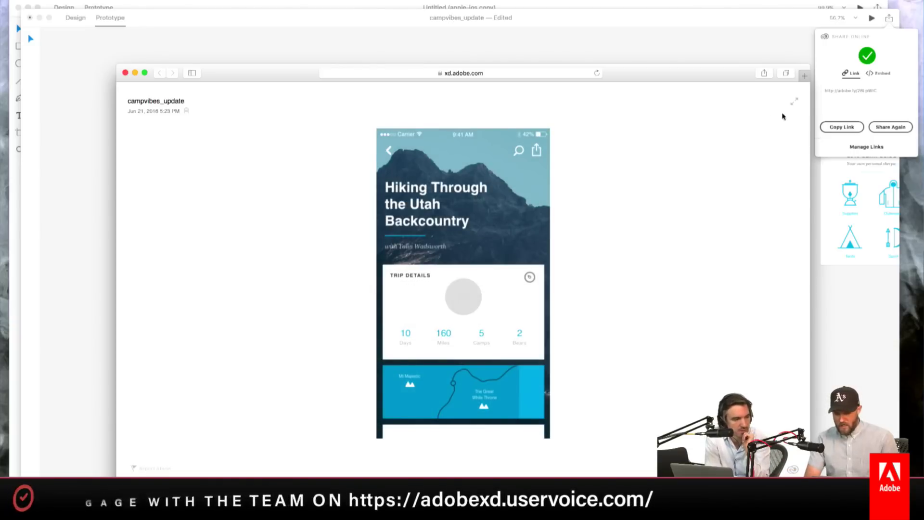
{"action": "left_click_drag", "start_coordinate": [717, 73], "coordinate": [702, 42]}
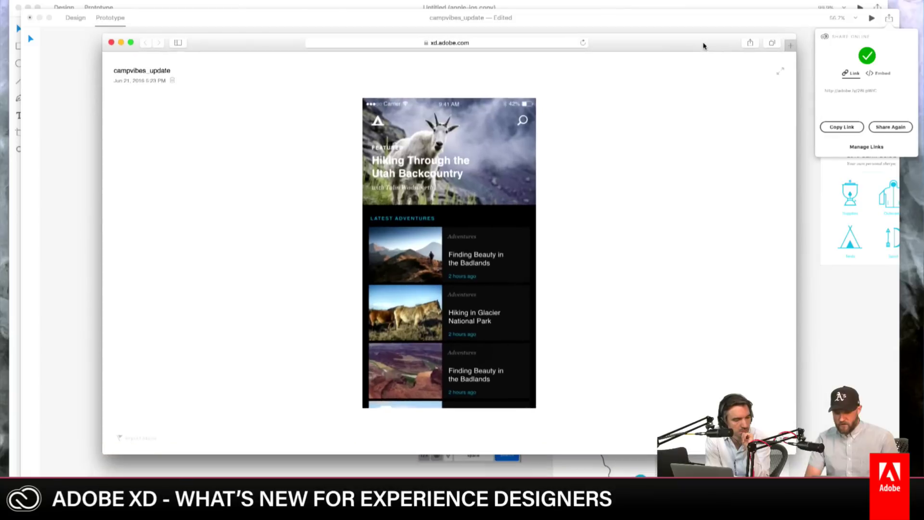
{"action": "left_click", "coordinate": [782, 73]}
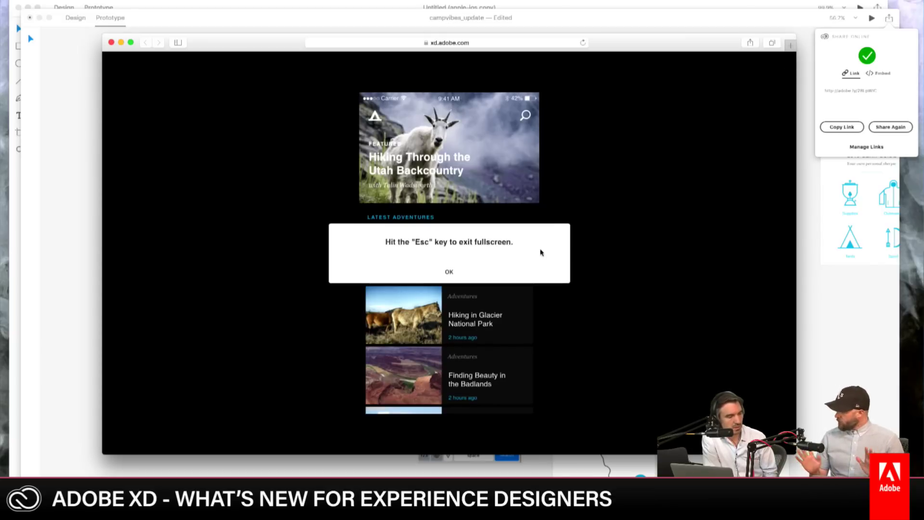
{"action": "left_click", "coordinate": [450, 272]}
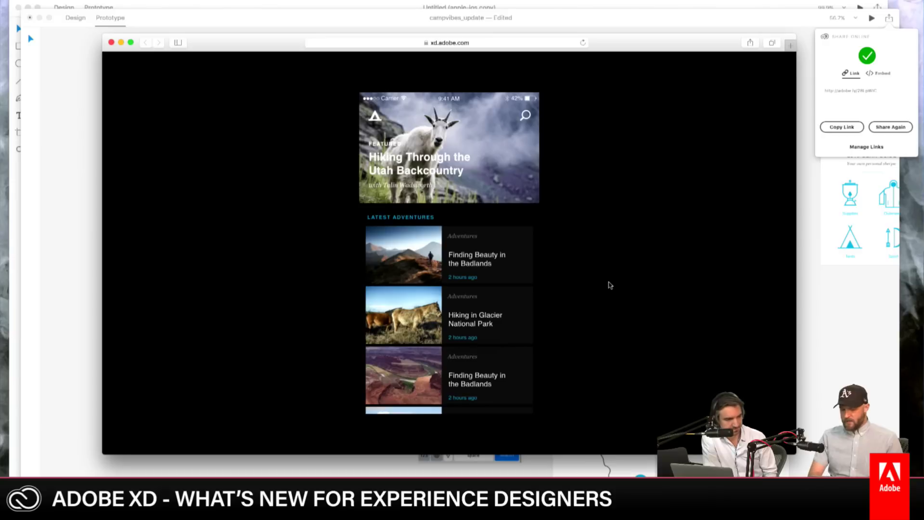
{"action": "left_click", "coordinate": [492, 255]}
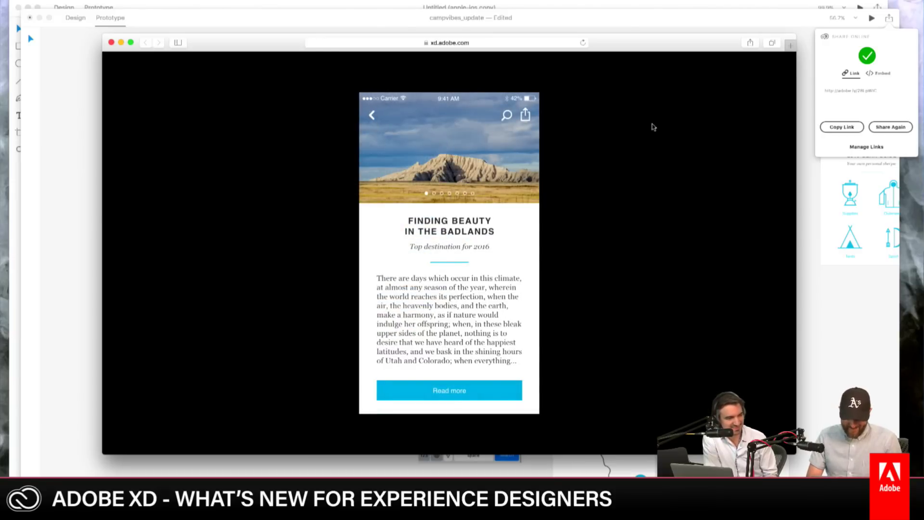
{"action": "key", "text": "super+r"}
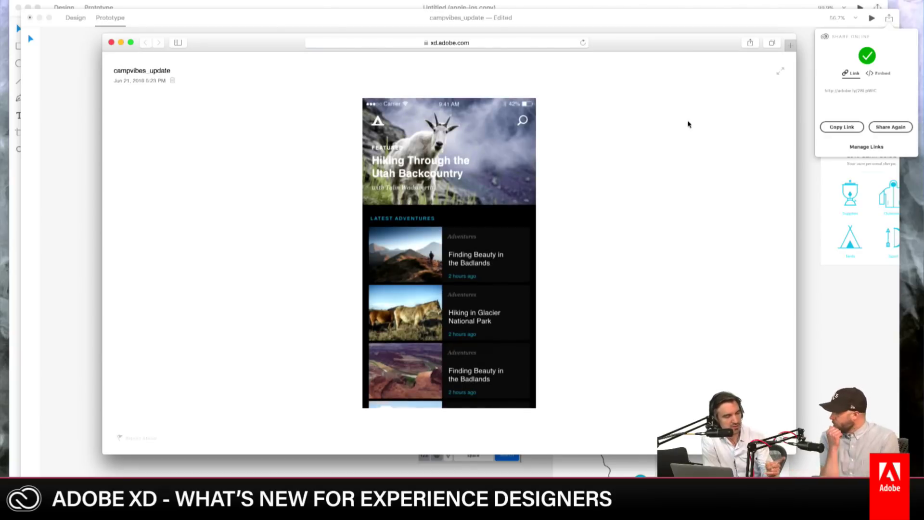
Step: Test the Featured link and its back arrow, reveal Home's hotspots, open Hiking in Glacier National Park, and close the shared prototype
{"action": "left_click", "coordinate": [509, 174]}
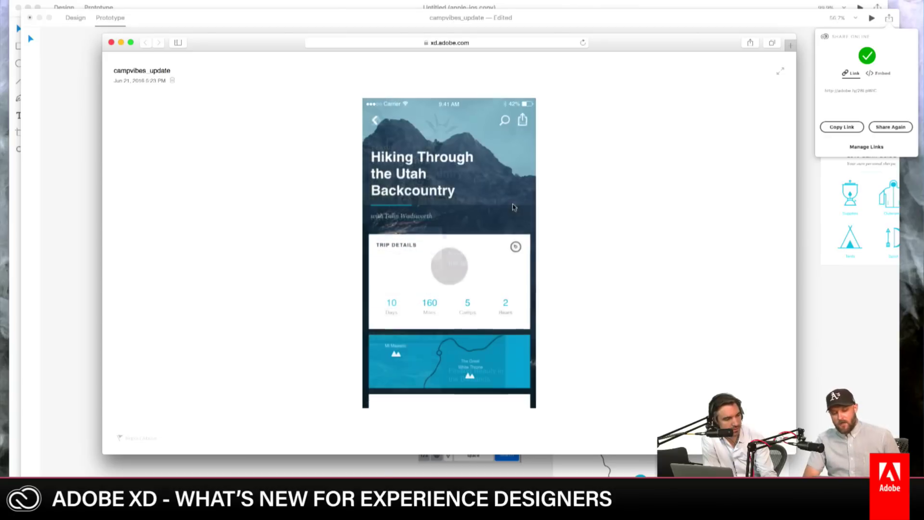
{"action": "left_click", "coordinate": [376, 121]}
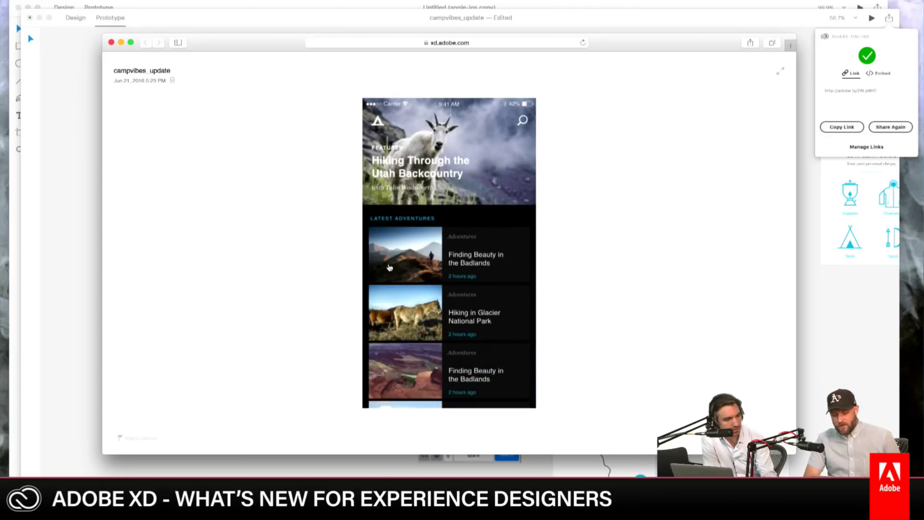
{"action": "left_click", "coordinate": [452, 221]}
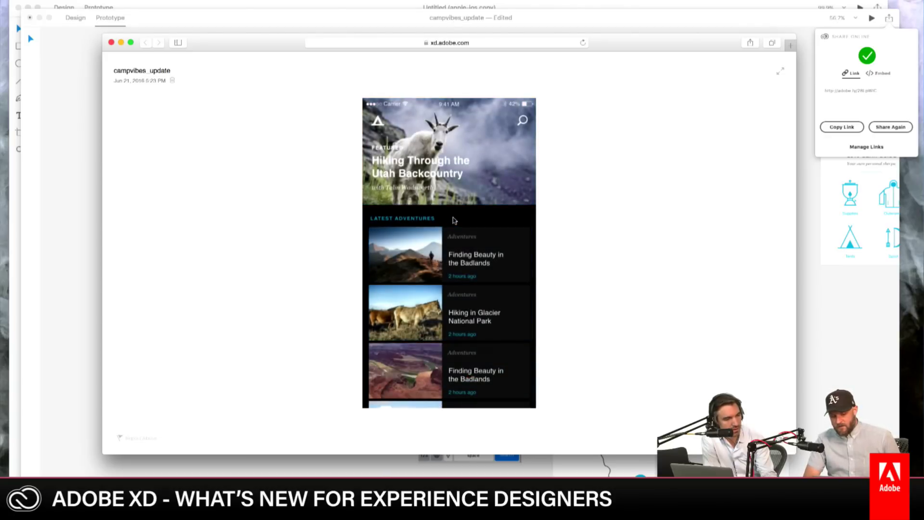
{"action": "left_click", "coordinate": [452, 220]}
{"action": "left_click", "coordinate": [453, 220]}
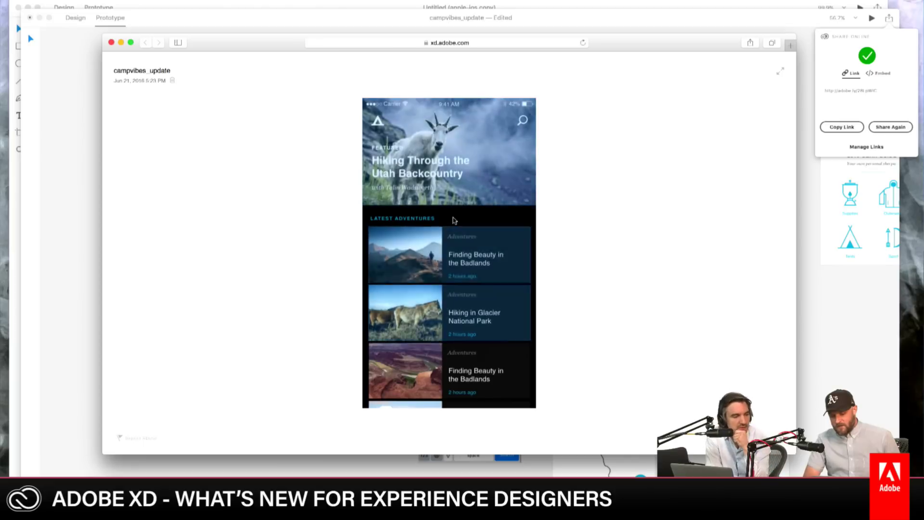
{"action": "left_click", "coordinate": [483, 299]}
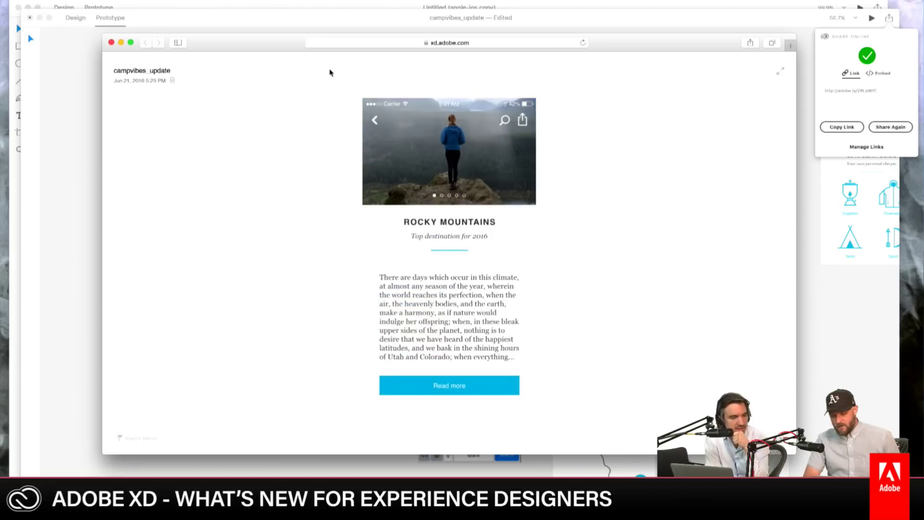
{"action": "key", "text": "super+r"}
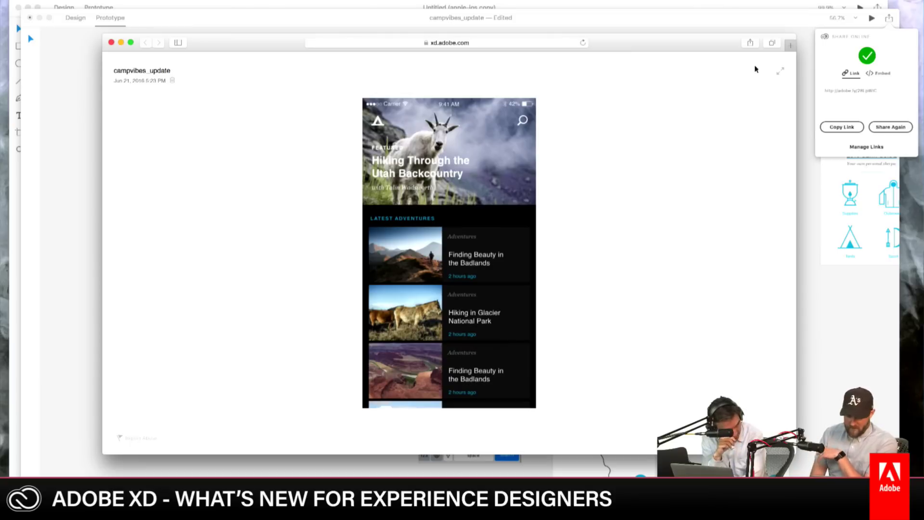
{"action": "left_click", "coordinate": [111, 43]}
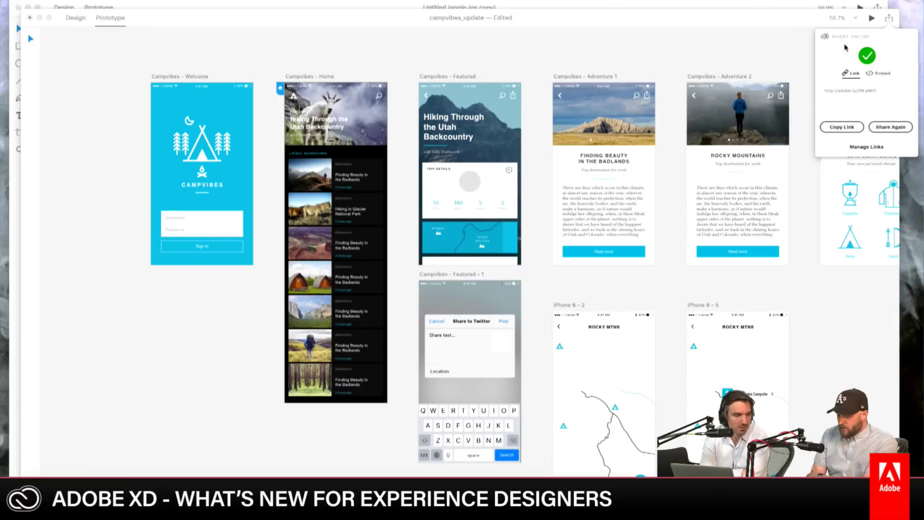
Step: Display the shared prototype's embed code and select its text
{"action": "left_click", "coordinate": [878, 75]}
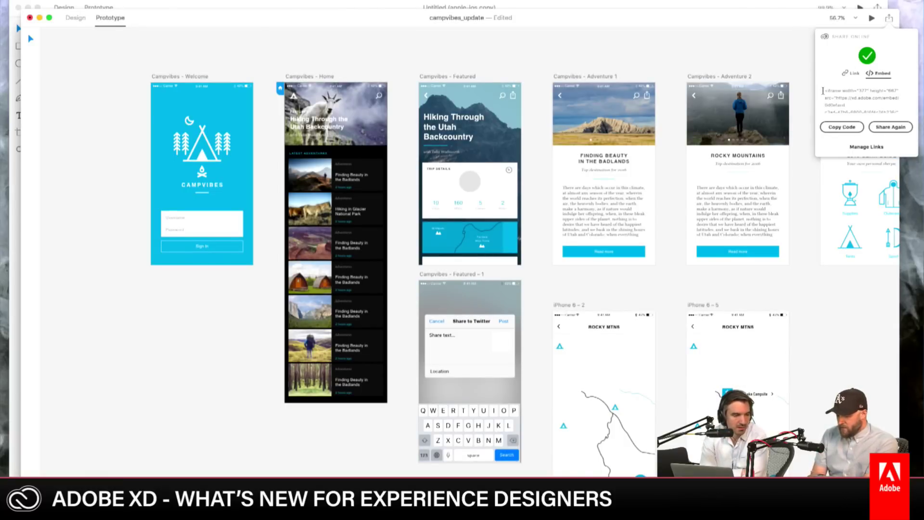
{"action": "left_click_drag", "start_coordinate": [821, 92], "coordinate": [851, 126]}
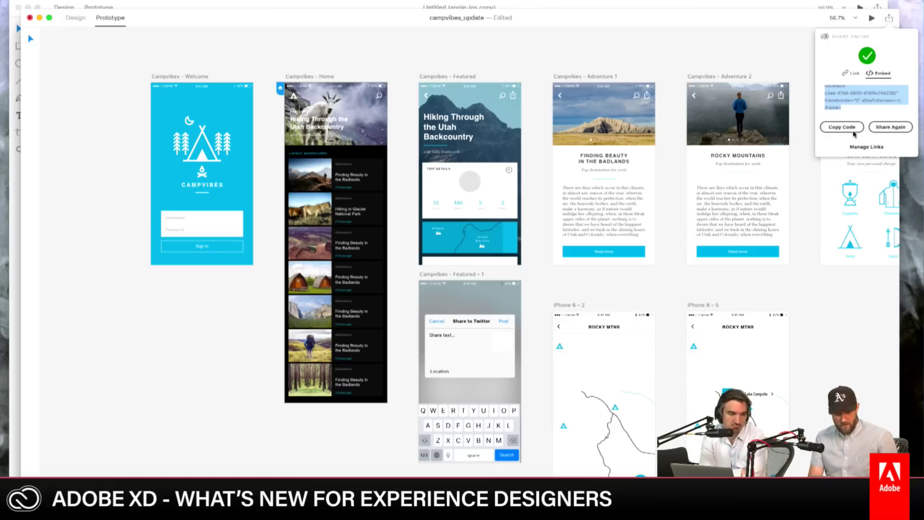
Step: Switch to Safari, visit the Behance website, and close the browser window
{"action": "left_click", "coordinate": [495, 489]}
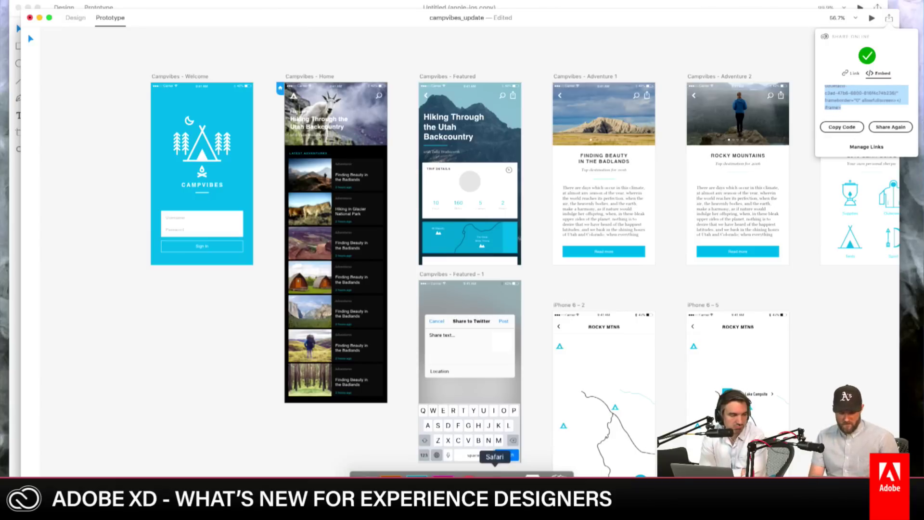
{"action": "type", "text": "bhena"}
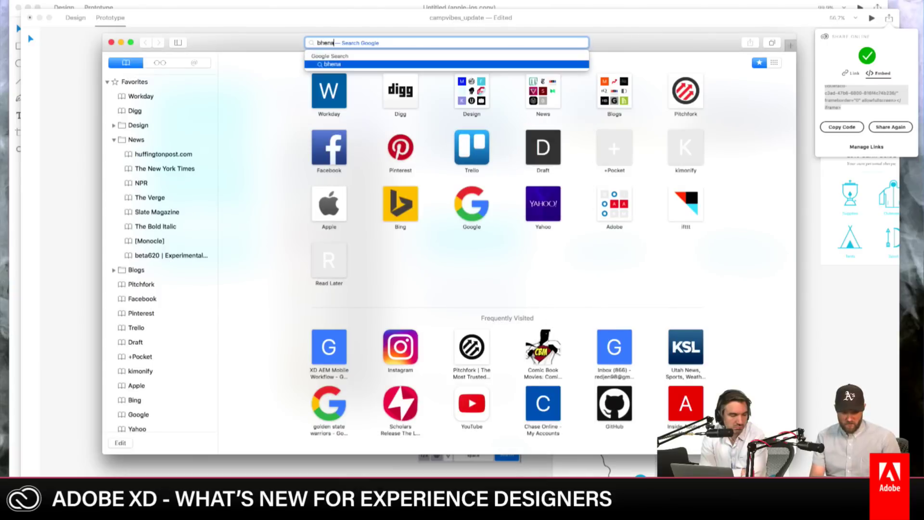
{"action": "key", "text": "BackSpace"}
{"action": "key", "text": "BackSpace"}
{"action": "type", "text": "eh"}
{"action": "key", "text": "Return"}
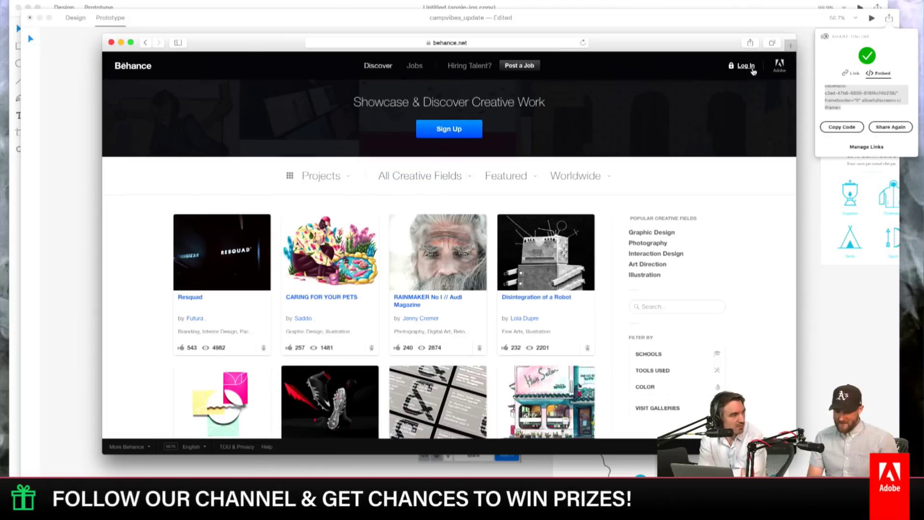
{"action": "key", "text": "super+w"}
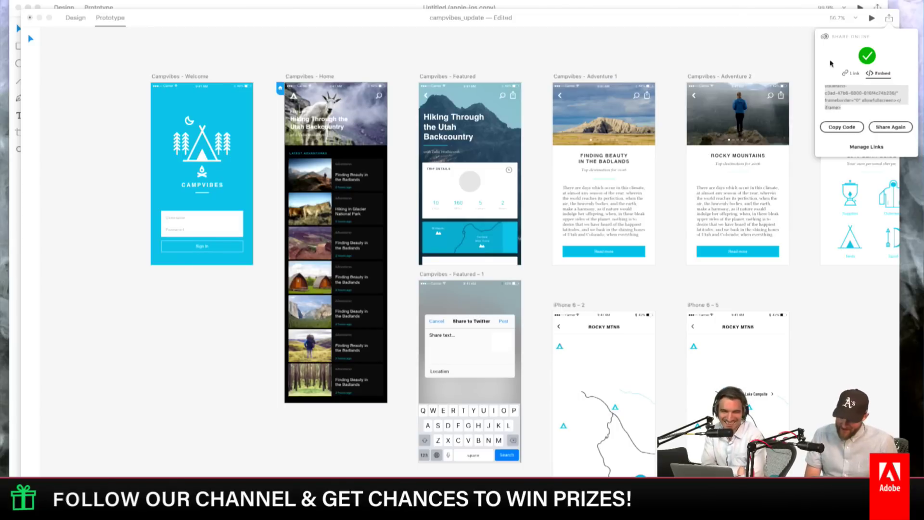
Step: Select the embed code again and dismiss the online sharing options
{"action": "left_click", "coordinate": [838, 104]}
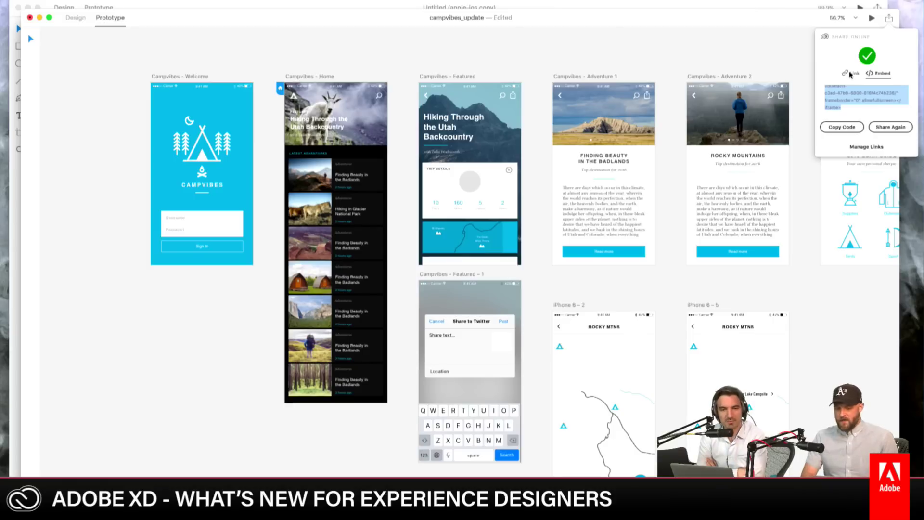
{"action": "left_click", "coordinate": [727, 53]}
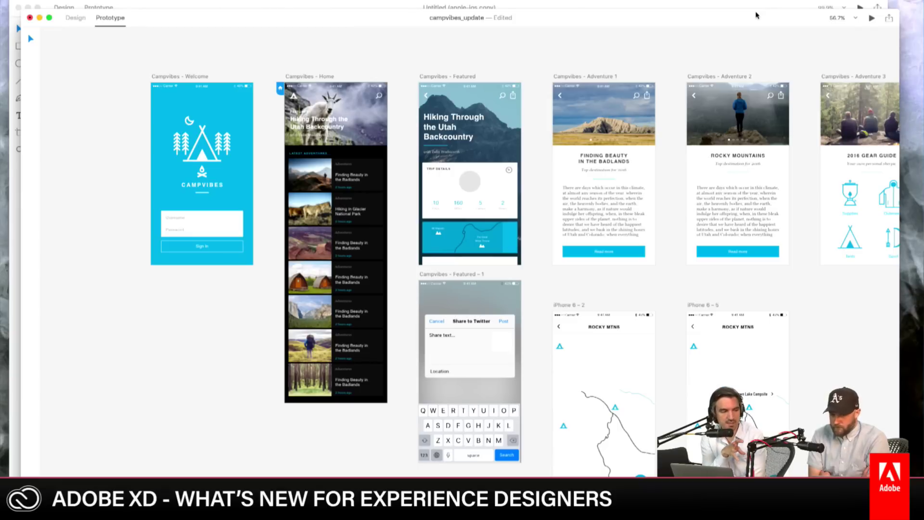
Step: Set the Campvibes - Welcome artboard as the prototype's home screen
{"action": "scroll", "coordinate": [663, 173], "scroll_direction": "down", "scroll_amount": 5}
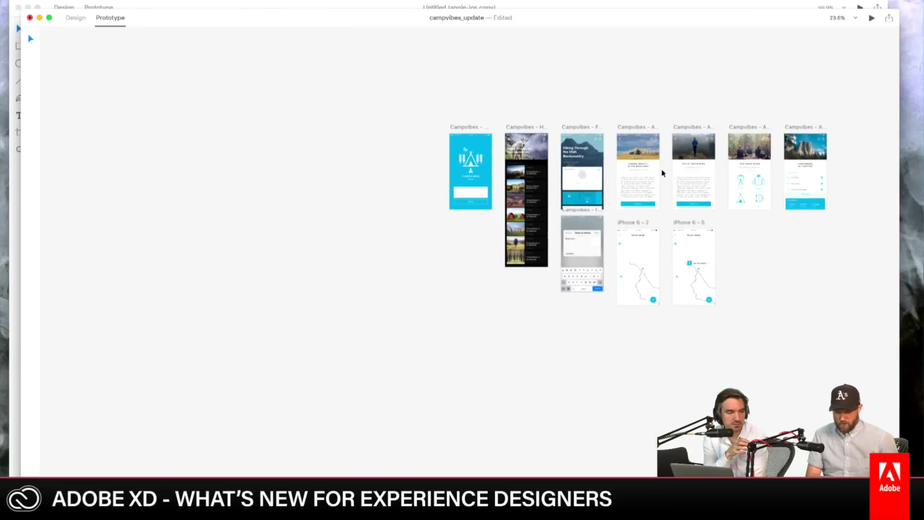
{"action": "scroll", "coordinate": [663, 173], "scroll_direction": "right", "scroll_amount": 5}
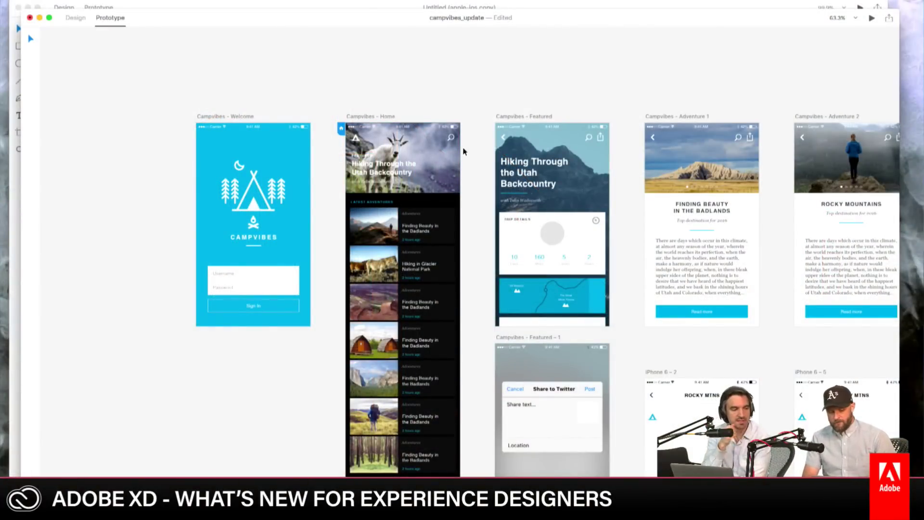
{"action": "left_click", "coordinate": [240, 116]}
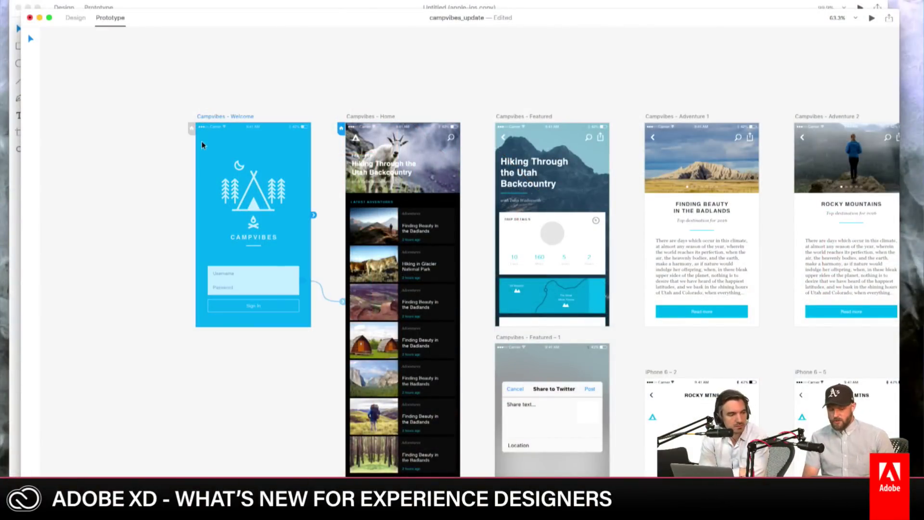
{"action": "left_click", "coordinate": [191, 128]}
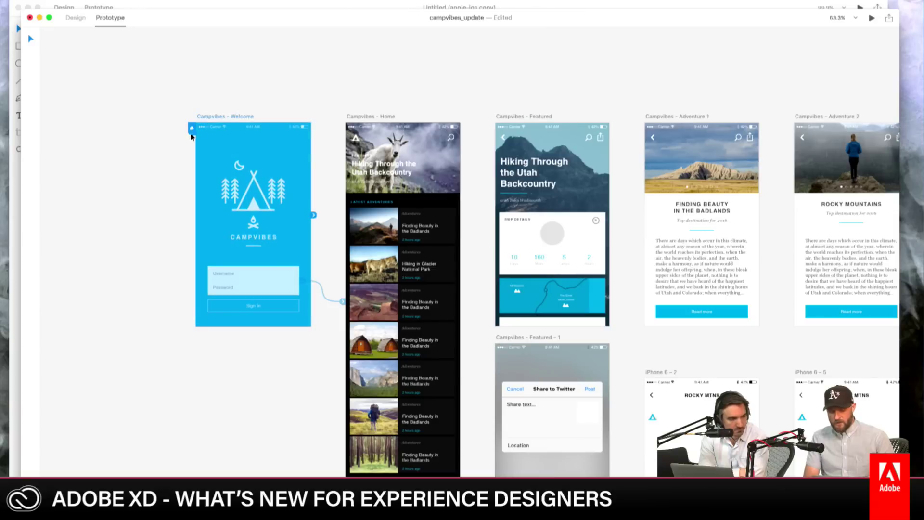
Step: Inspect the home markers of the Home and Featured artboards and set Campvibes - Home as the home artboard
{"action": "left_click", "coordinate": [377, 120]}
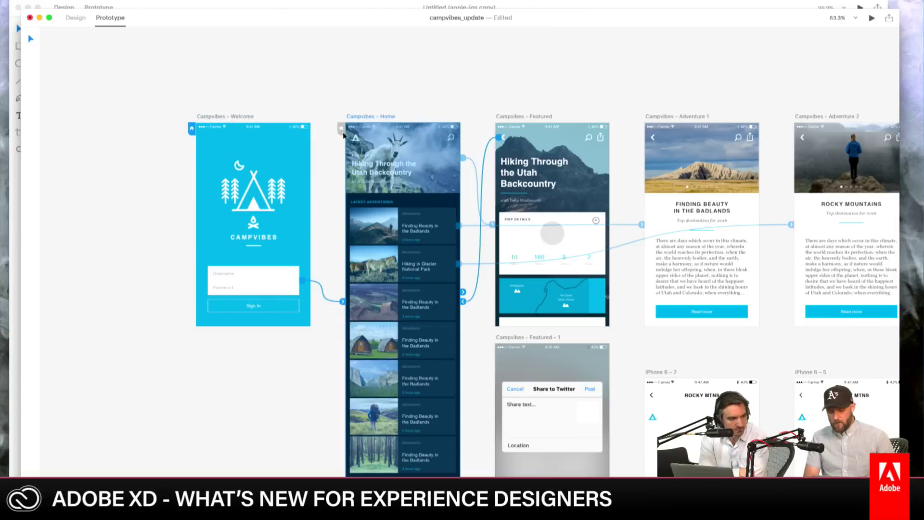
{"action": "left_click", "coordinate": [506, 122]}
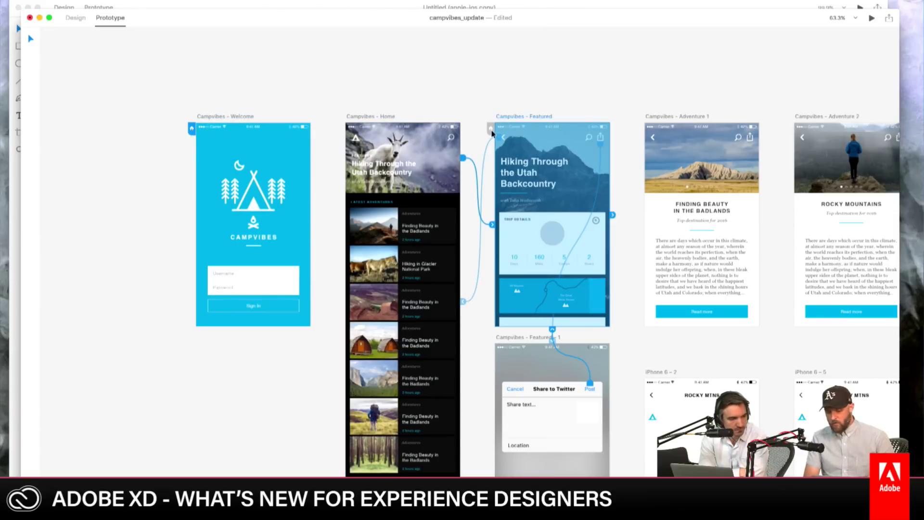
{"action": "left_click", "coordinate": [354, 121]}
{"action": "left_click", "coordinate": [360, 118]}
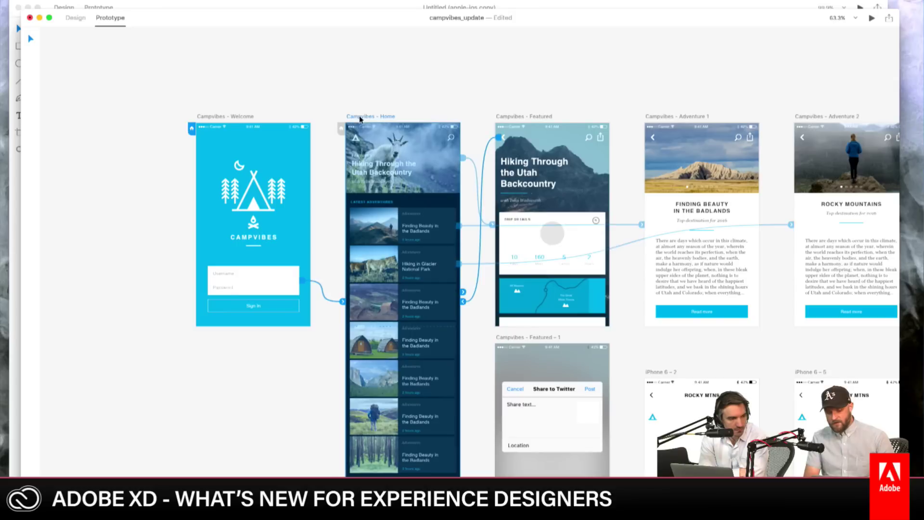
{"action": "left_click", "coordinate": [341, 129]}
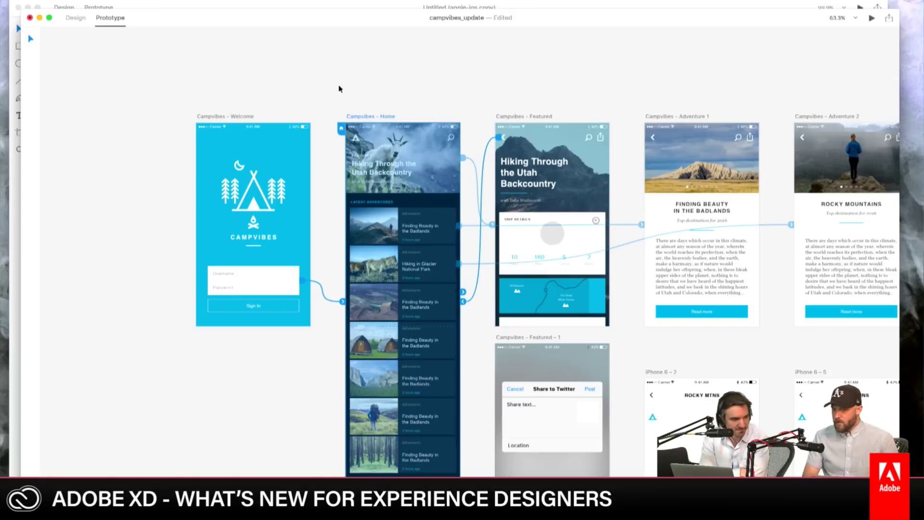
Step: Make the Campvibes - Welcome artboard the prototype's home artboard once more
{"action": "left_click", "coordinate": [208, 116]}
{"action": "scroll", "coordinate": [435, 104], "scroll_direction": "down", "scroll_amount": 3}
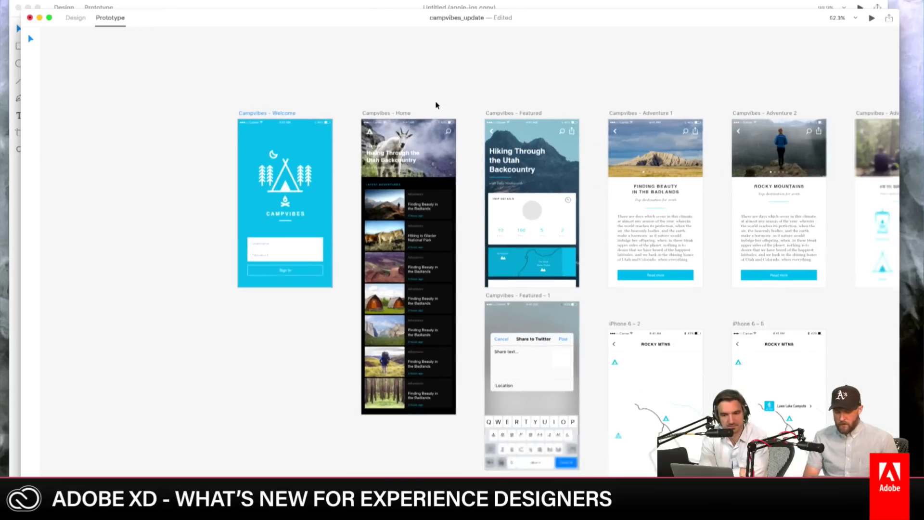
{"action": "scroll", "coordinate": [436, 104], "scroll_direction": "right", "scroll_amount": 10}
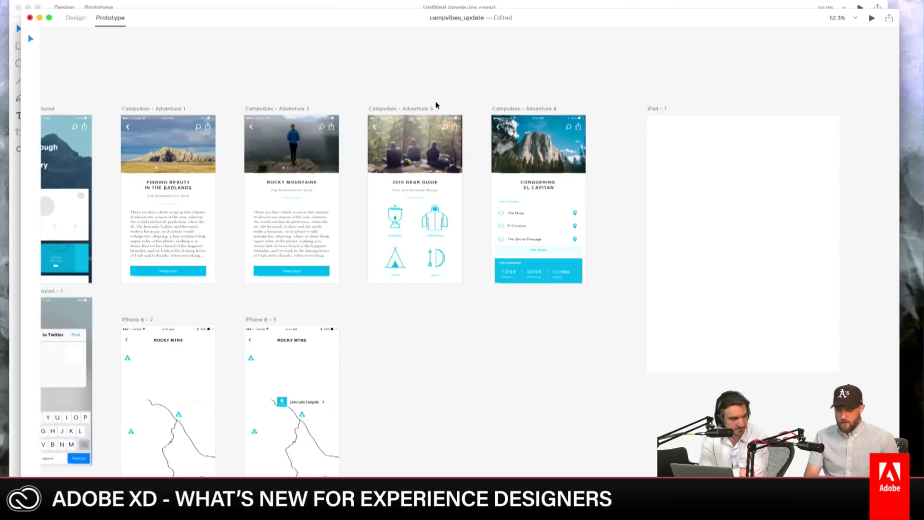
{"action": "scroll", "coordinate": [436, 104], "scroll_direction": "left", "scroll_amount": 5}
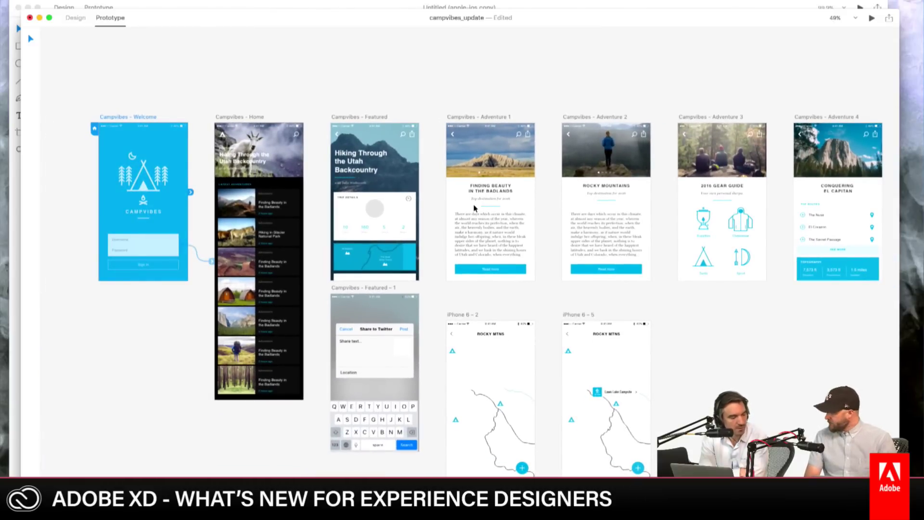
Step: Set the empty iPad - 1 artboard as the prototype's home artboard and clear the selection
{"action": "scroll", "coordinate": [474, 208], "scroll_direction": "down", "scroll_amount": 3}
{"action": "scroll", "coordinate": [474, 208], "scroll_direction": "right", "scroll_amount": 5}
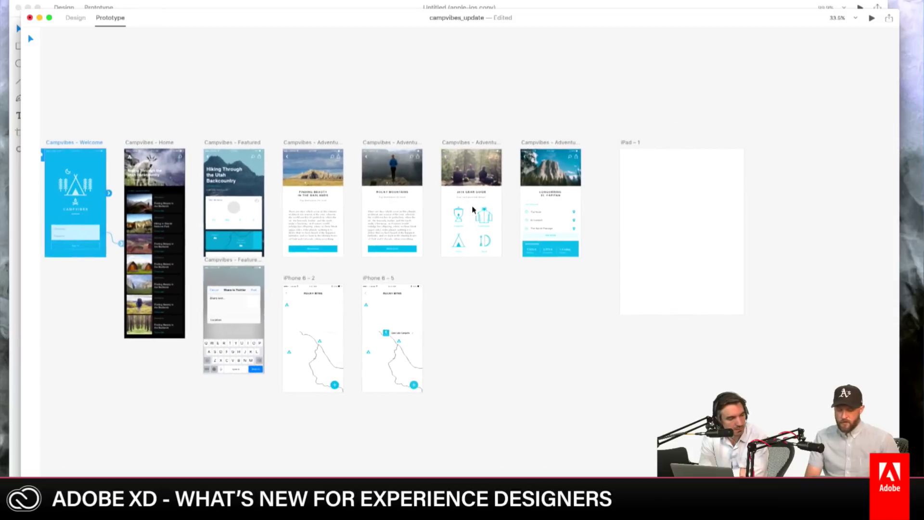
{"action": "left_click", "coordinate": [629, 144]}
{"action": "scroll", "coordinate": [629, 147], "scroll_direction": "up", "scroll_amount": 5}
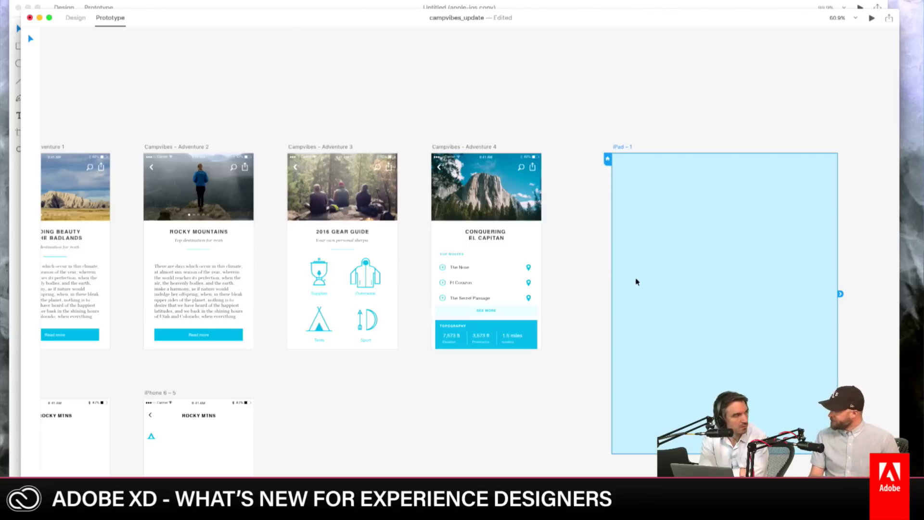
{"action": "left_click", "coordinate": [571, 124]}
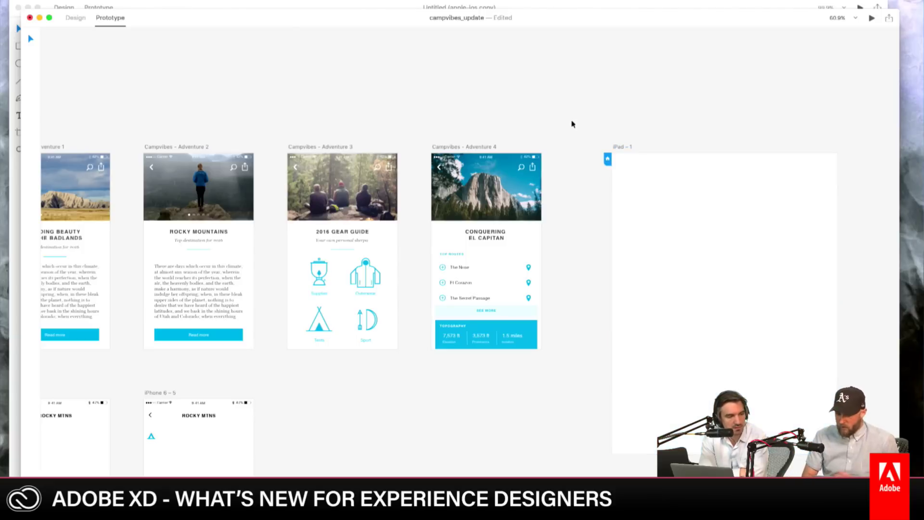
Step: Look over the Campvibes artboards in the prototype, from the Welcome screen across to the adventure and map screens
{"action": "scroll", "coordinate": [572, 125], "scroll_direction": "left", "scroll_amount": 10}
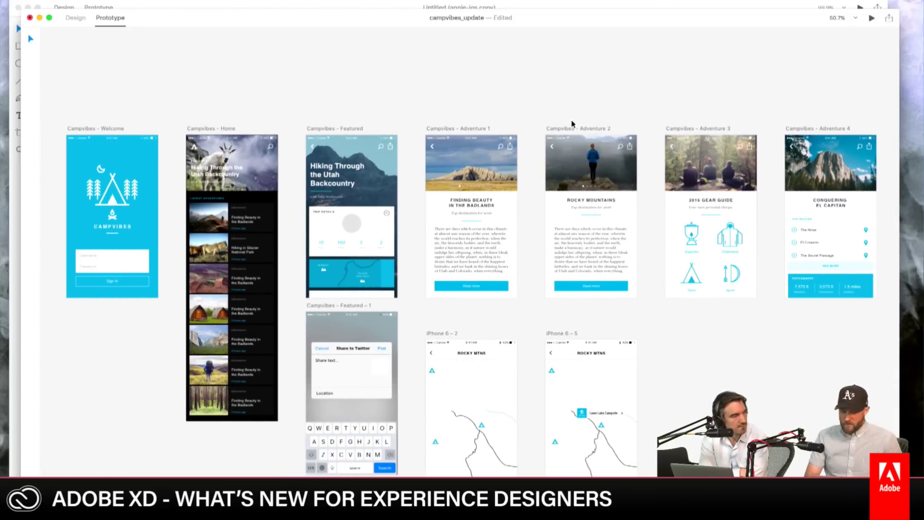
{"action": "scroll", "coordinate": [572, 124], "scroll_direction": "left", "scroll_amount": 3}
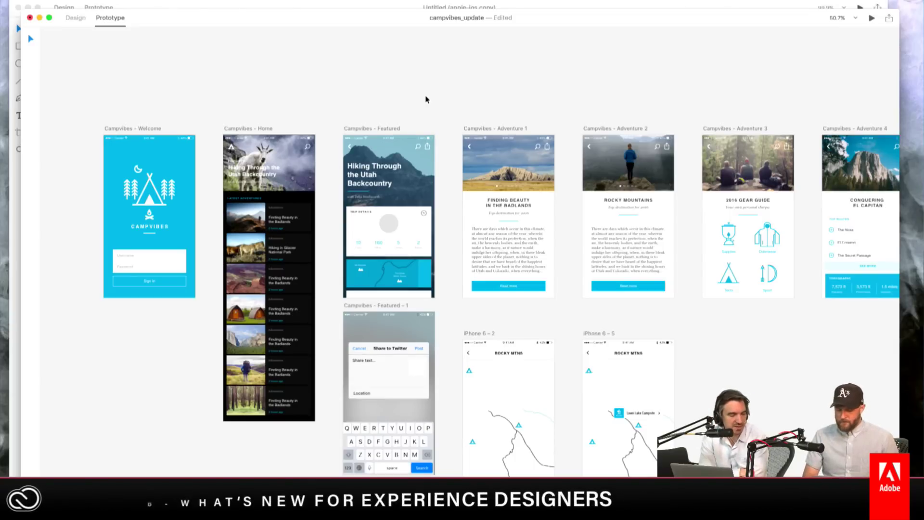
{"action": "scroll", "coordinate": [455, 161], "scroll_direction": "up", "scroll_amount": 5}
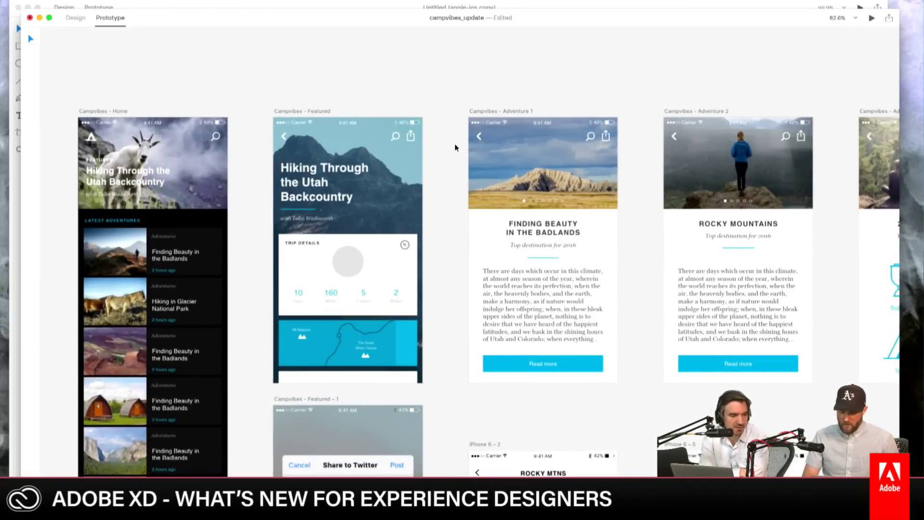
{"action": "scroll", "coordinate": [454, 147], "scroll_direction": "down", "scroll_amount": 3}
{"action": "scroll", "coordinate": [455, 146], "scroll_direction": "down", "scroll_amount": 3}
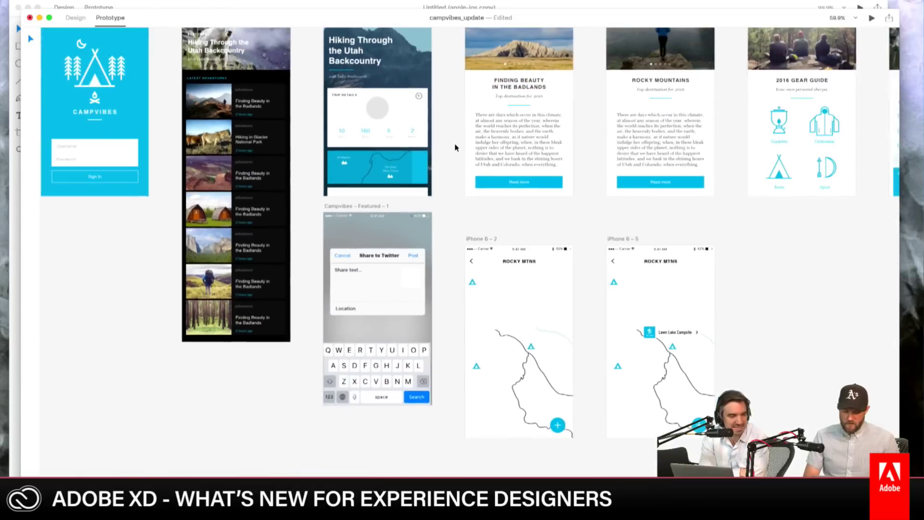
{"action": "scroll", "coordinate": [454, 147], "scroll_direction": "right", "scroll_amount": 5}
{"action": "scroll", "coordinate": [455, 147], "scroll_direction": "left", "scroll_amount": 6}
{"action": "scroll", "coordinate": [455, 146], "scroll_direction": "up", "scroll_amount": 1}
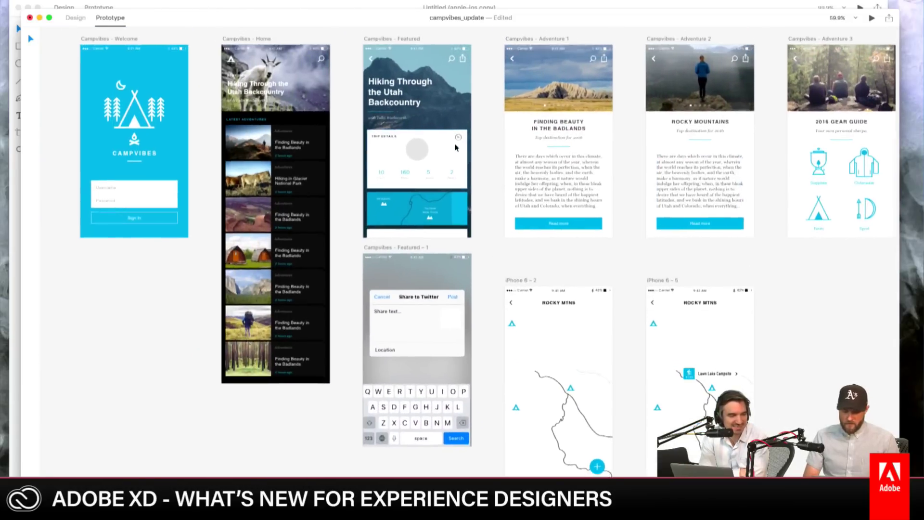
{"action": "scroll", "coordinate": [456, 148], "scroll_direction": "up", "scroll_amount": 1}
{"action": "left_click", "coordinate": [120, 47]}
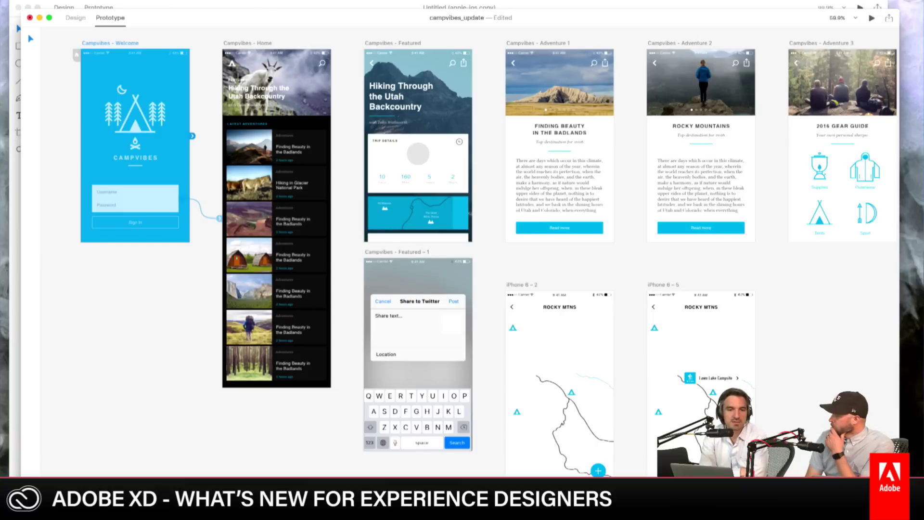
{"action": "left_click", "coordinate": [54, 0]}
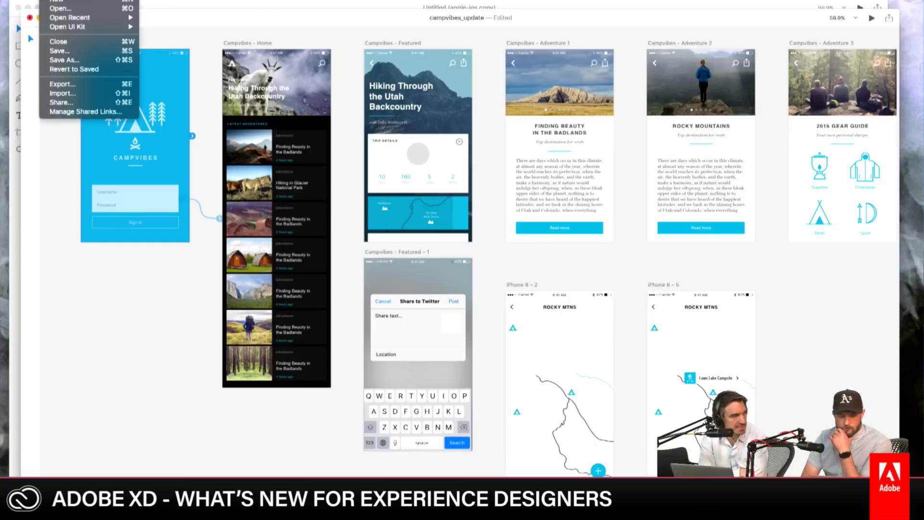
{"action": "left_click", "coordinate": [89, 84]}
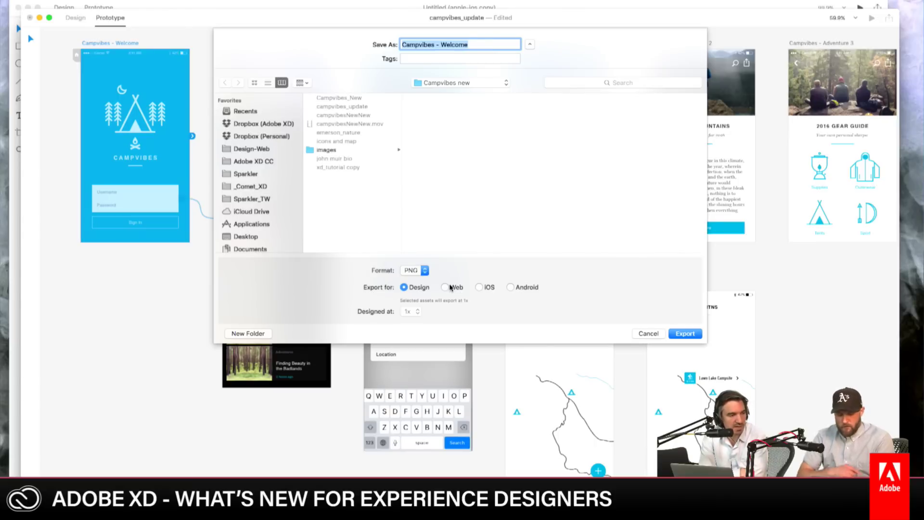
{"action": "left_click", "coordinate": [424, 270]}
{"action": "left_click", "coordinate": [411, 287]}
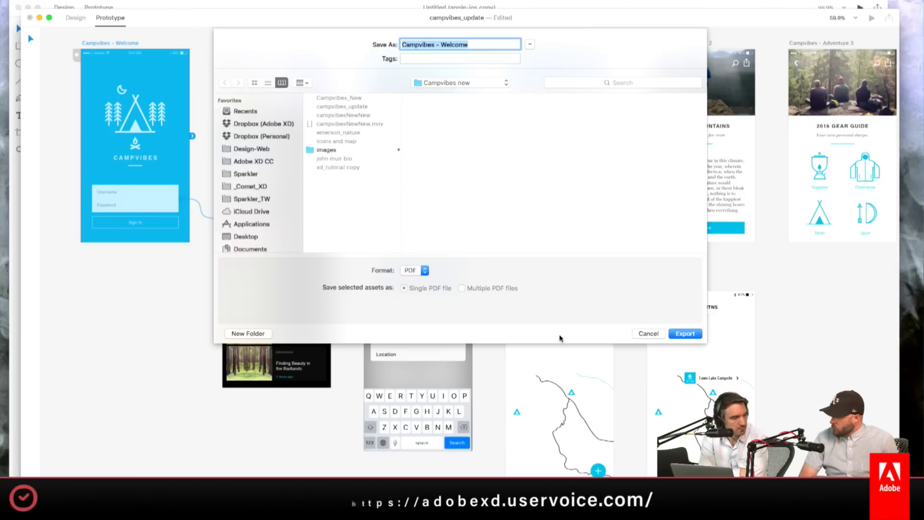
{"action": "left_click", "coordinate": [639, 336]}
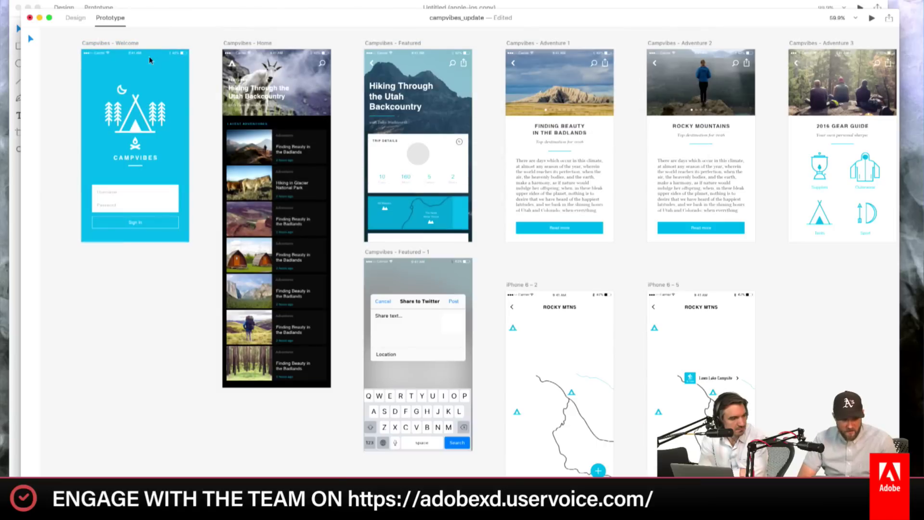
Step: Switch to Design mode and export all artboards as a single PDF file into the Campvibes new folder
{"action": "left_click", "coordinate": [68, 19]}
{"action": "left_click", "coordinate": [48, 1]}
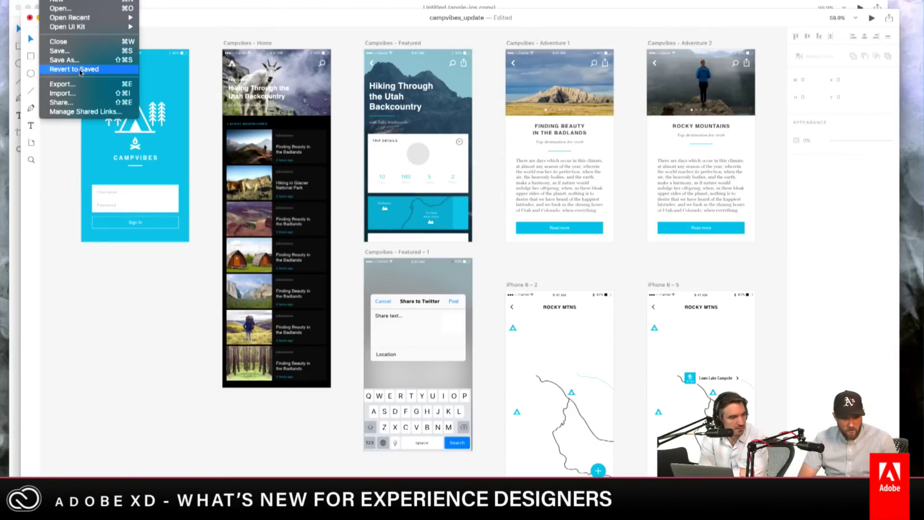
{"action": "left_click", "coordinate": [53, 86]}
{"action": "left_click", "coordinate": [415, 211]}
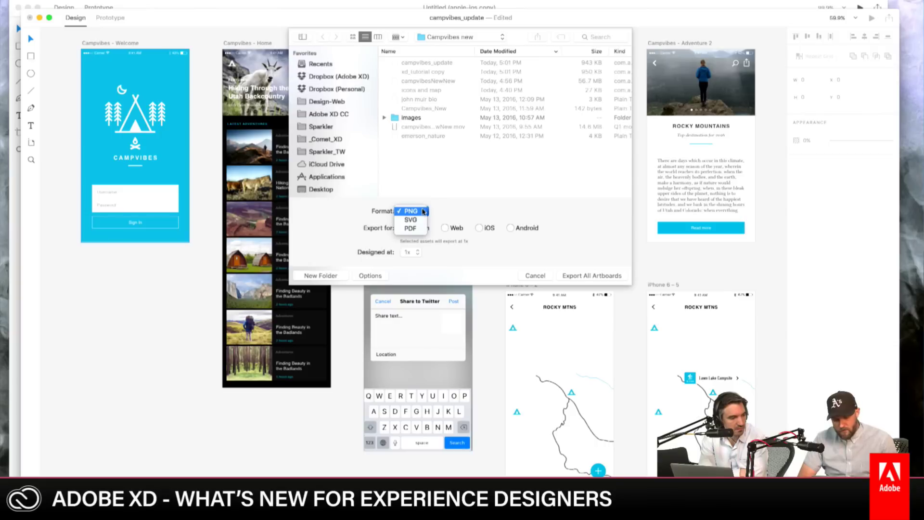
{"action": "left_click", "coordinate": [422, 229]}
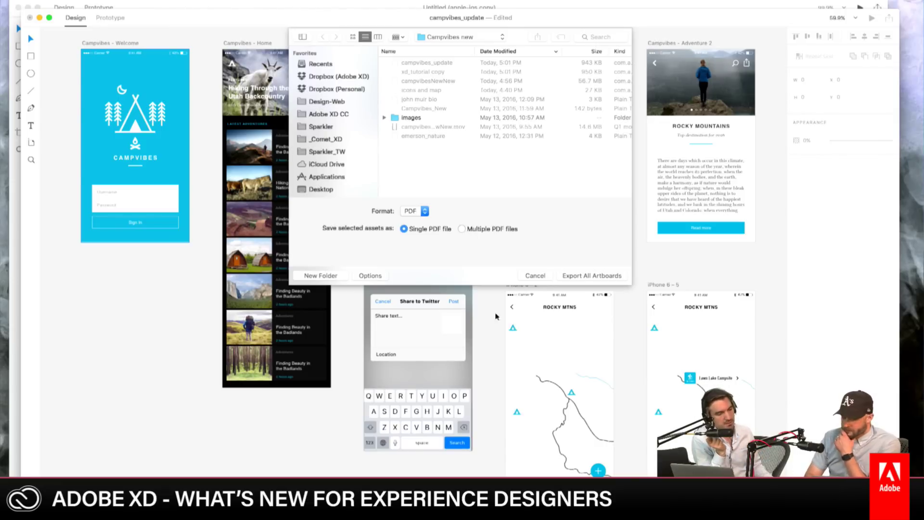
{"action": "left_click", "coordinate": [602, 277]}
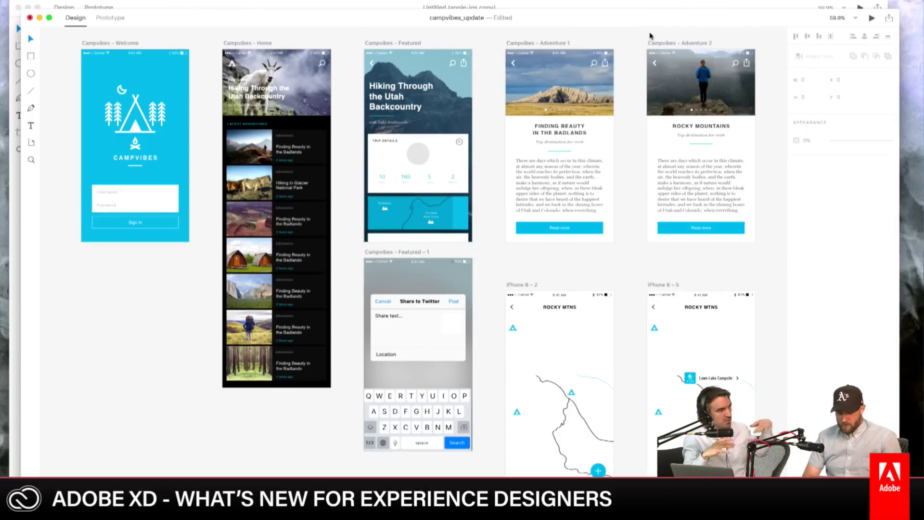
Step: Switch to Finder, go to the Campvibes new folder and open a quick preview of campvibes_update.pdf
{"action": "key", "text": "super+Tab"}
{"action": "key", "text": "super+Tab"}
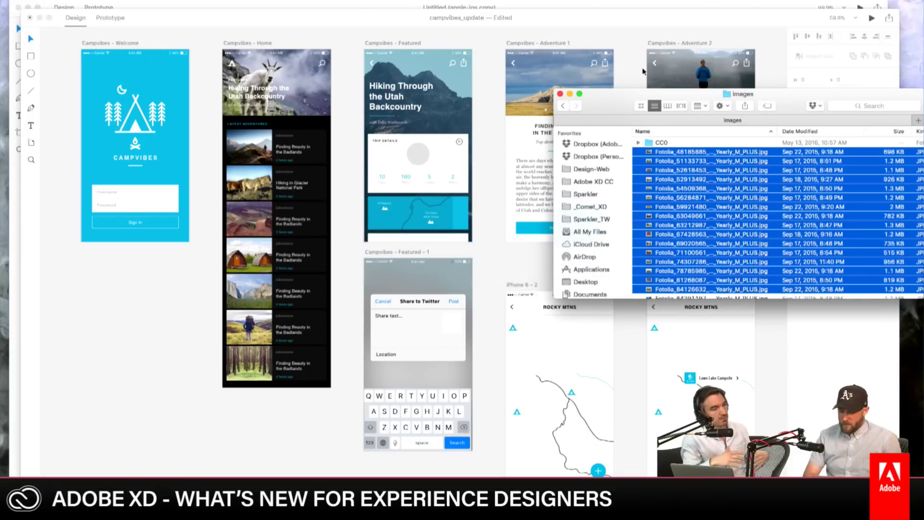
{"action": "left_click", "coordinate": [563, 106]}
{"action": "left_click", "coordinate": [711, 160]}
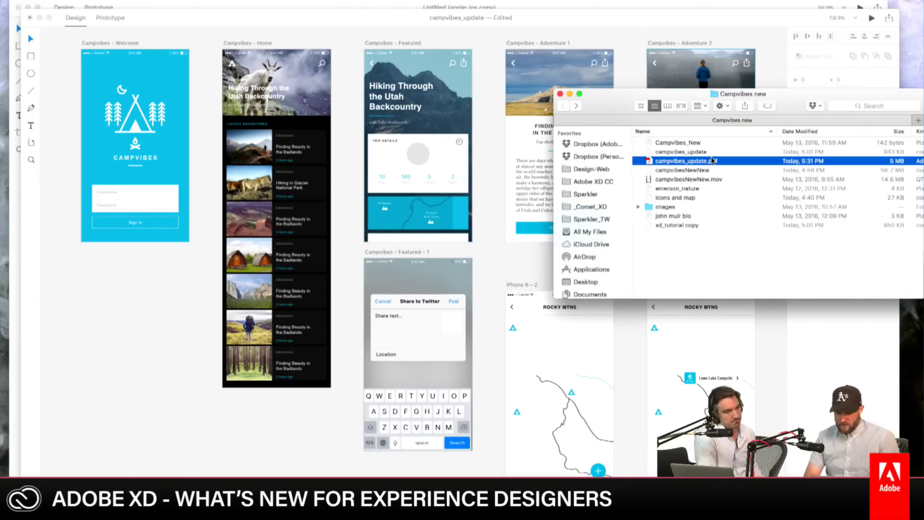
{"action": "key", "text": "space"}
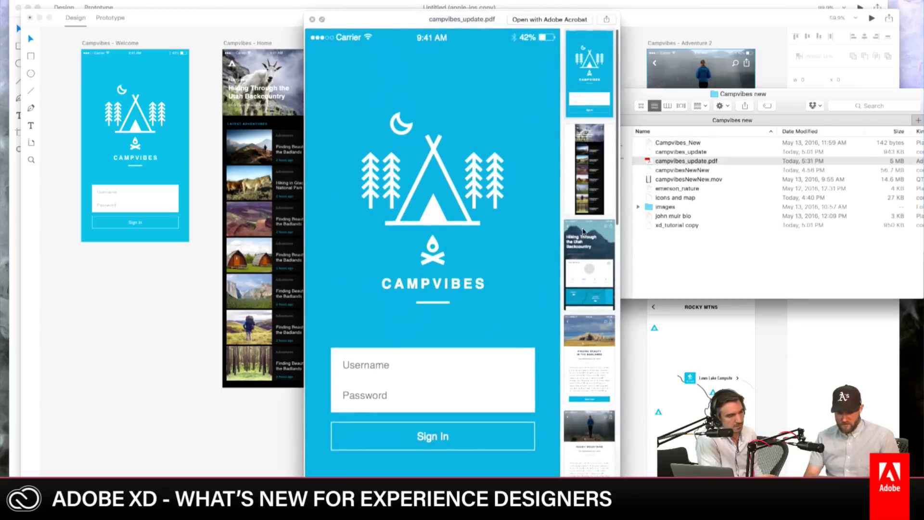
Step: Page through the exported PDF to check the Home, Featured and Adventure screens
{"action": "left_click", "coordinate": [587, 198]}
{"action": "left_click", "coordinate": [587, 251]}
{"action": "left_click", "coordinate": [587, 325]}
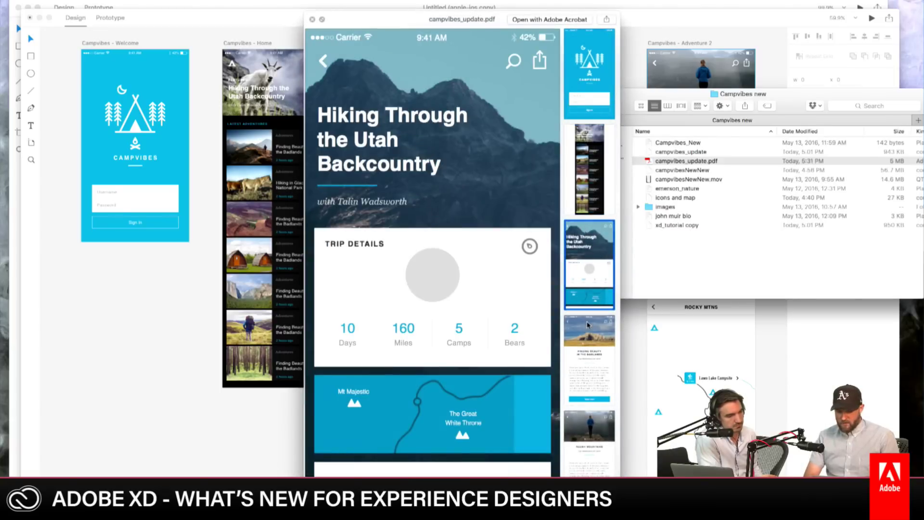
{"action": "scroll", "coordinate": [587, 326], "scroll_direction": "down", "scroll_amount": 5}
{"action": "left_click", "coordinate": [596, 282]}
{"action": "left_click", "coordinate": [595, 238]}
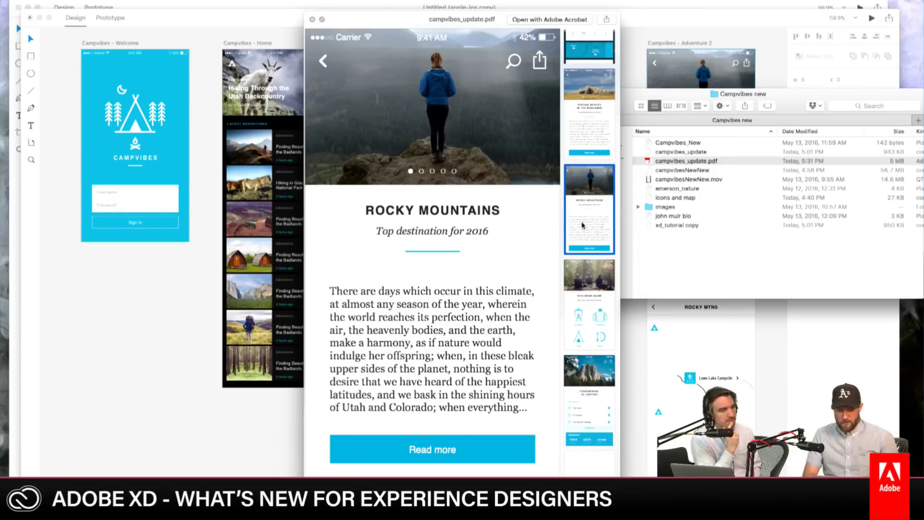
Step: Close the PDF preview and minimize the Finder window to return to the design in Adobe XD
{"action": "key", "text": "space"}
{"action": "left_click", "coordinate": [767, 225]}
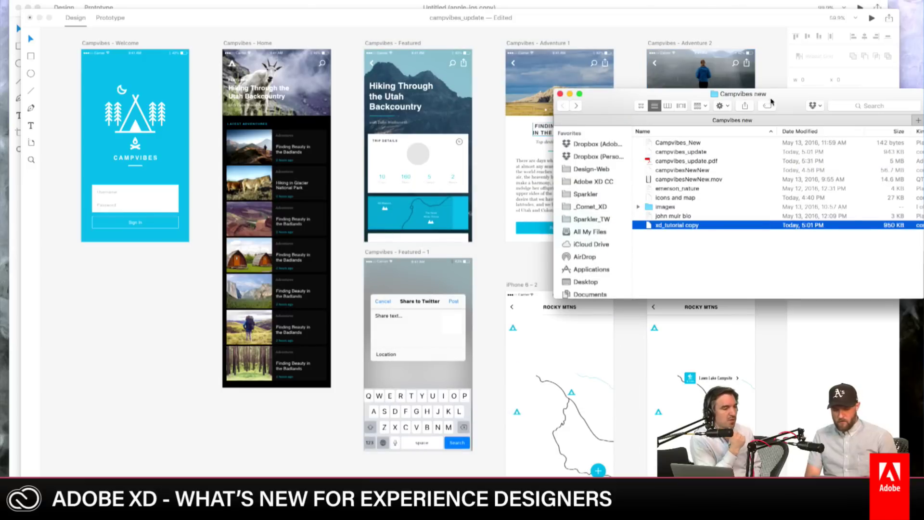
{"action": "left_click_drag", "start_coordinate": [773, 104], "coordinate": [633, 106]}
{"action": "key", "text": "super+m"}
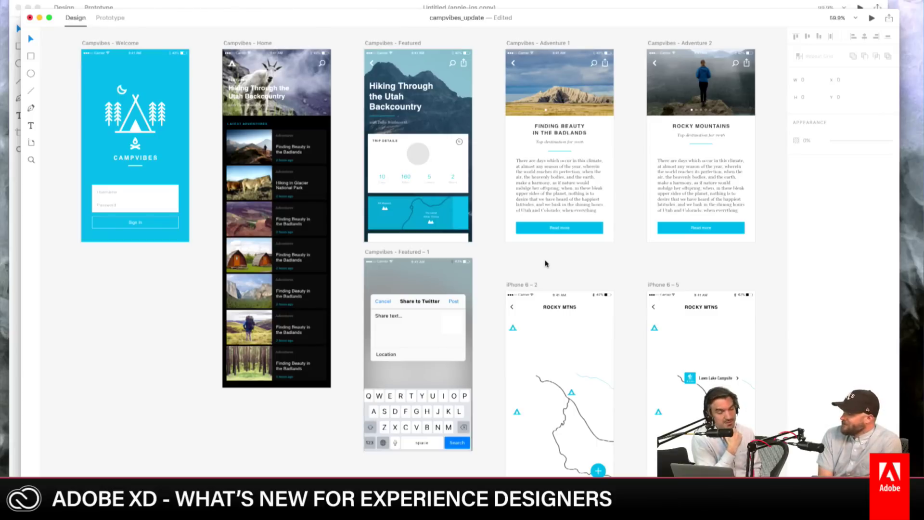
Step: Save the campvibes_update document and close both open design windows
{"action": "scroll", "coordinate": [546, 263], "scroll_direction": "left", "scroll_amount": 3}
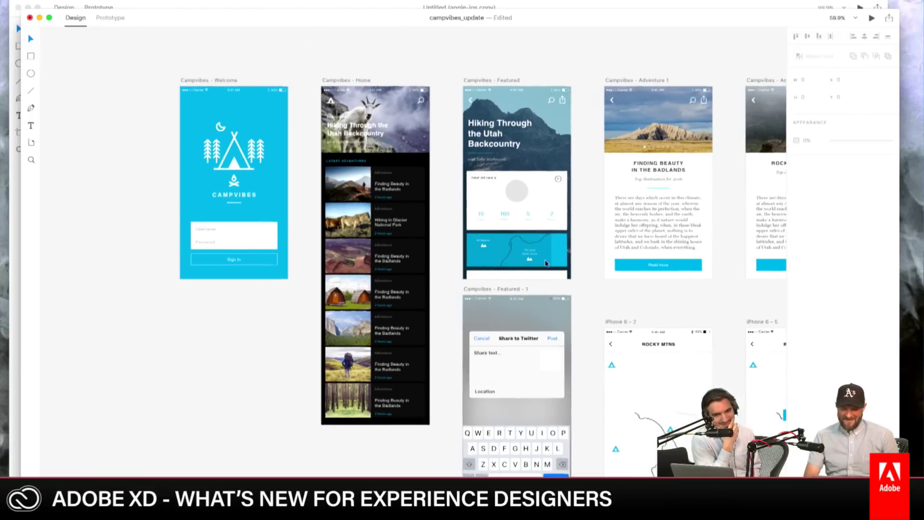
{"action": "scroll", "coordinate": [546, 262], "scroll_direction": "up", "scroll_amount": 5}
{"action": "scroll", "coordinate": [546, 263], "scroll_direction": "left", "scroll_amount": 5}
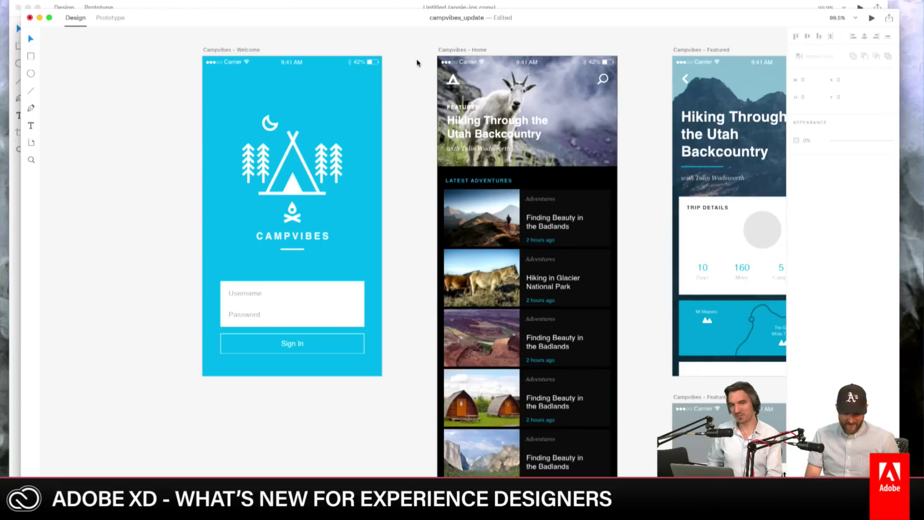
{"action": "key", "text": "super+s"}
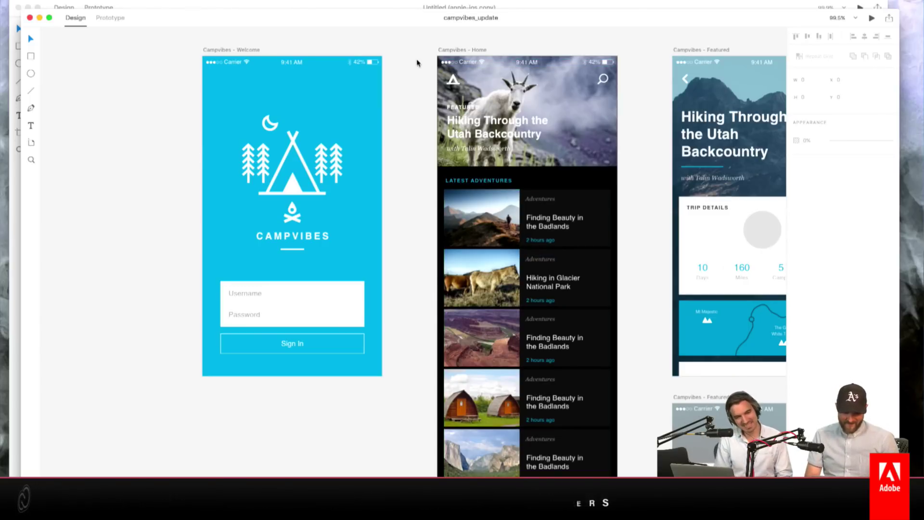
{"action": "key", "text": "super+w"}
{"action": "key", "text": "super+w"}
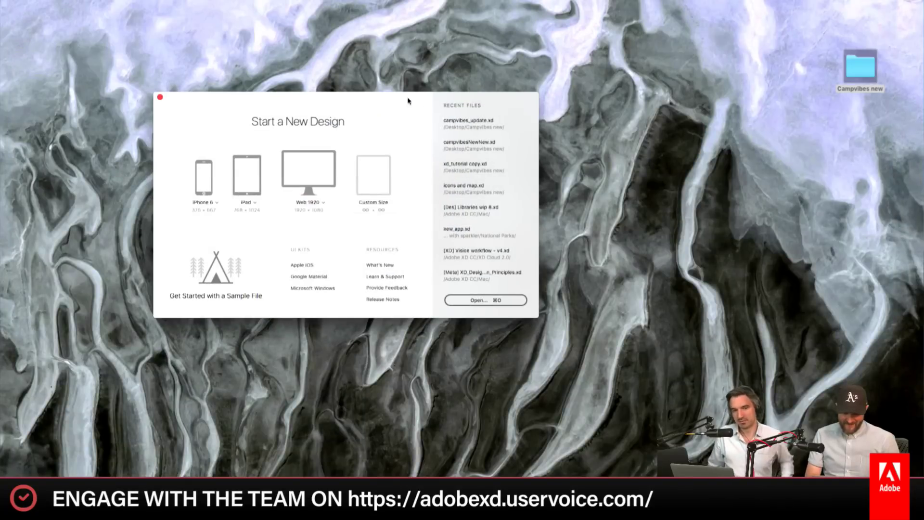
Step: Find the XD Layers-2 preview build in the Downloads folder, launch it and close the Finder window
{"action": "left_click_drag", "start_coordinate": [408, 100], "coordinate": [530, 135]}
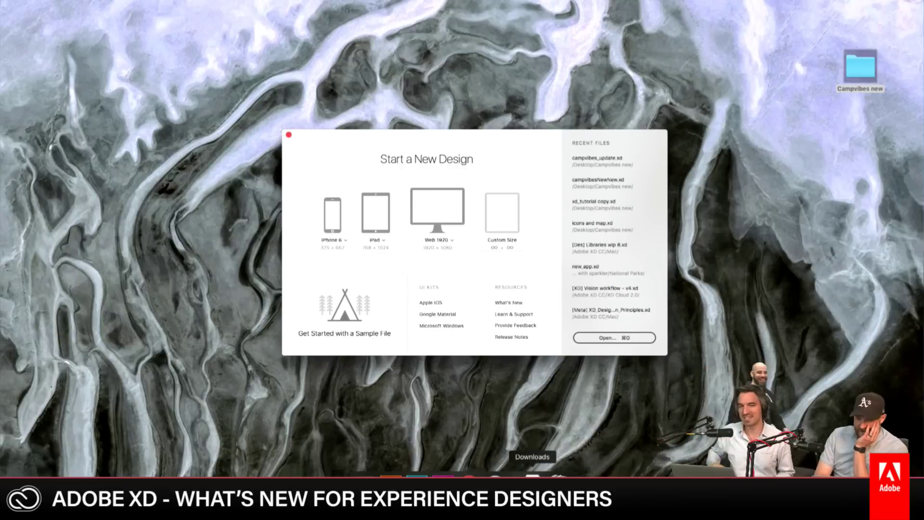
{"action": "left_click", "coordinate": [532, 476]}
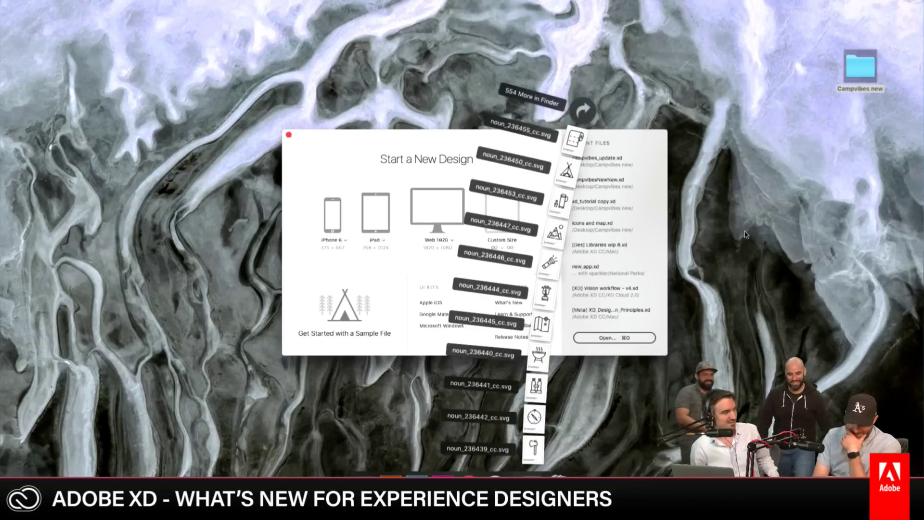
{"action": "left_click", "coordinate": [575, 103]}
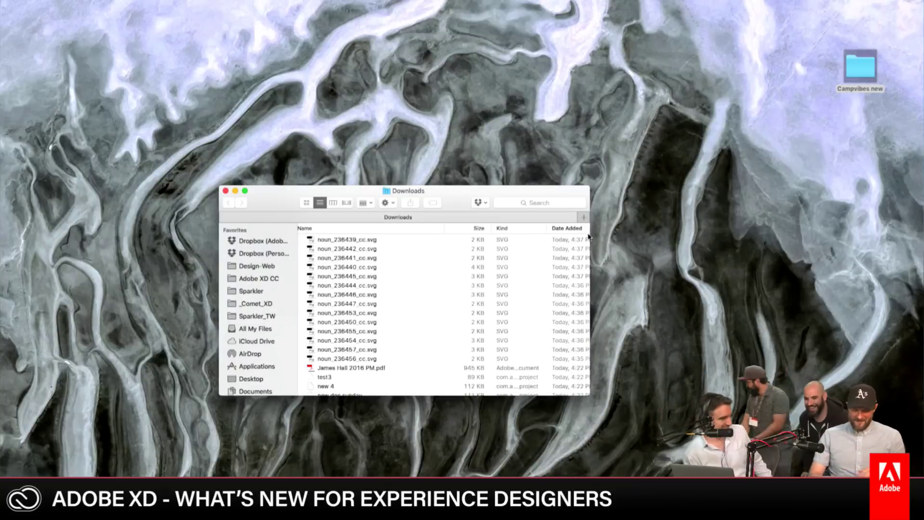
{"action": "scroll", "coordinate": [448, 307], "scroll_direction": "down", "scroll_amount": 10}
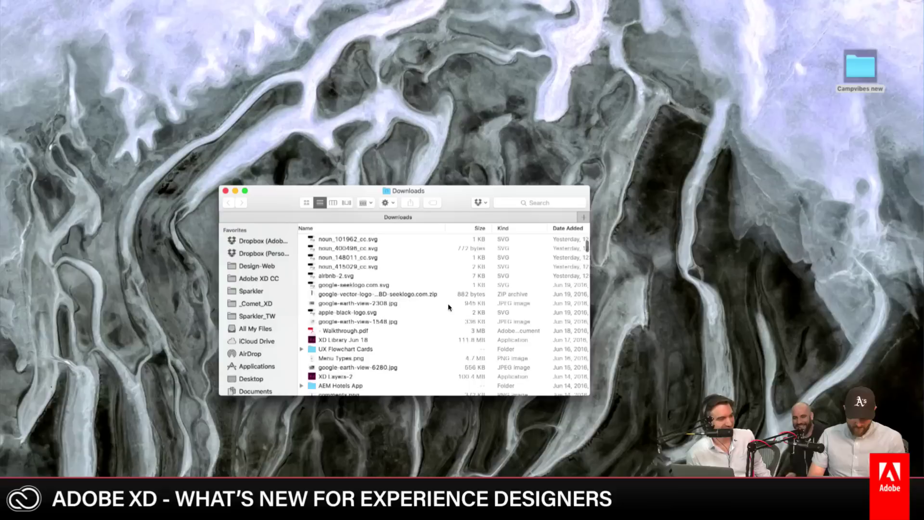
{"action": "scroll", "coordinate": [448, 307], "scroll_direction": "down", "scroll_amount": 5}
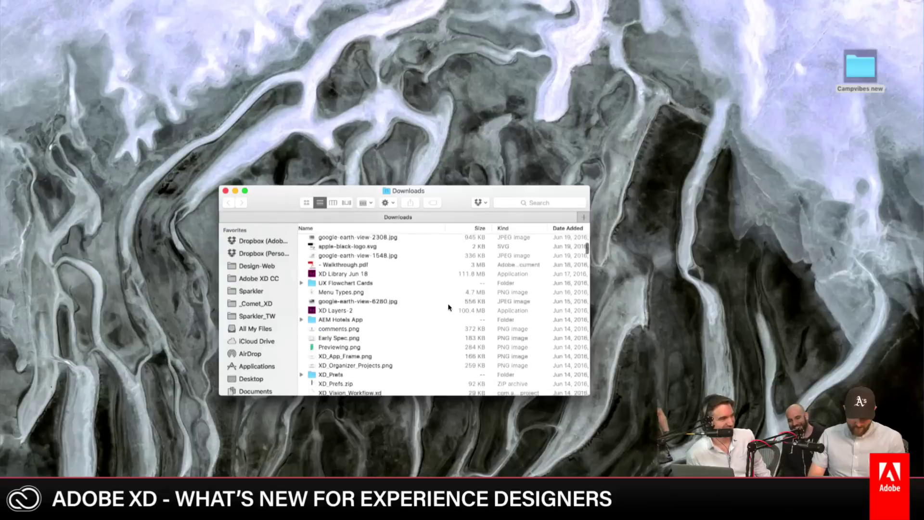
{"action": "double_click", "coordinate": [374, 311]}
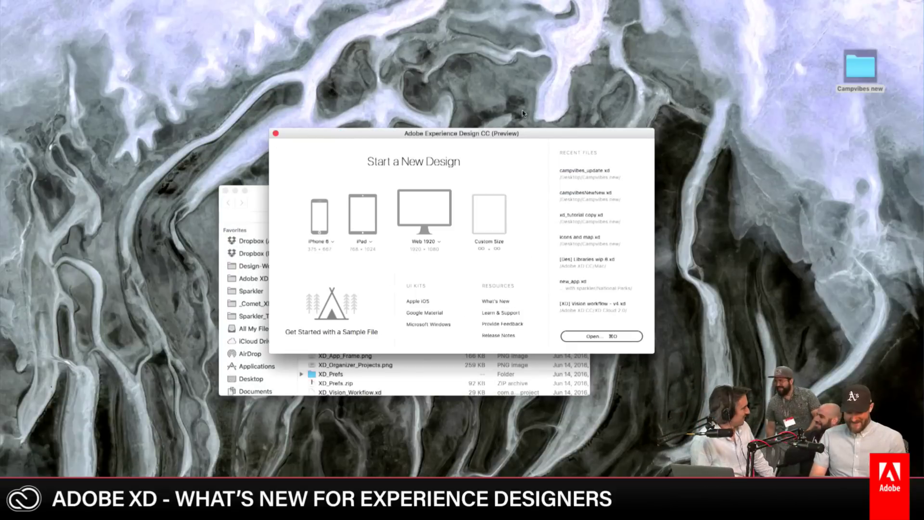
{"action": "left_click", "coordinate": [225, 192]}
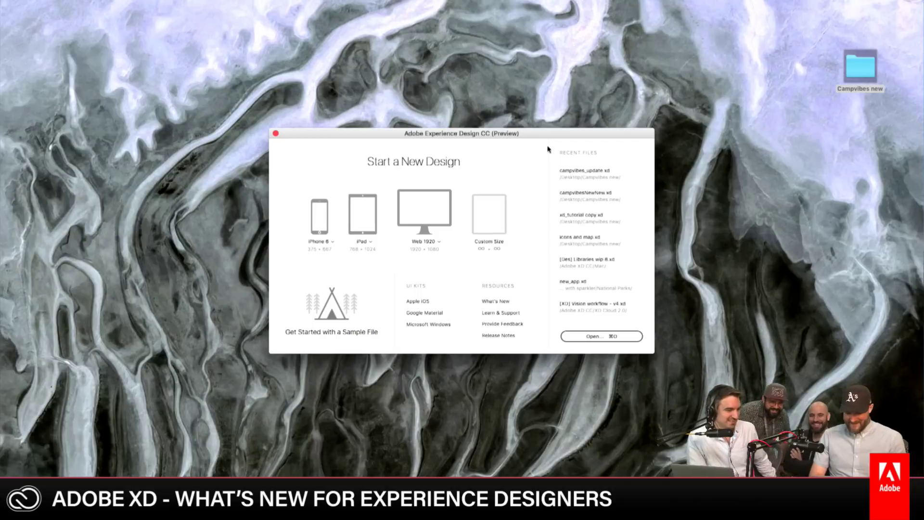
Step: Try to open the recent file campvibes_update.xd in the preview build, and open the sample tutorial file instead
{"action": "left_click", "coordinate": [595, 172]}
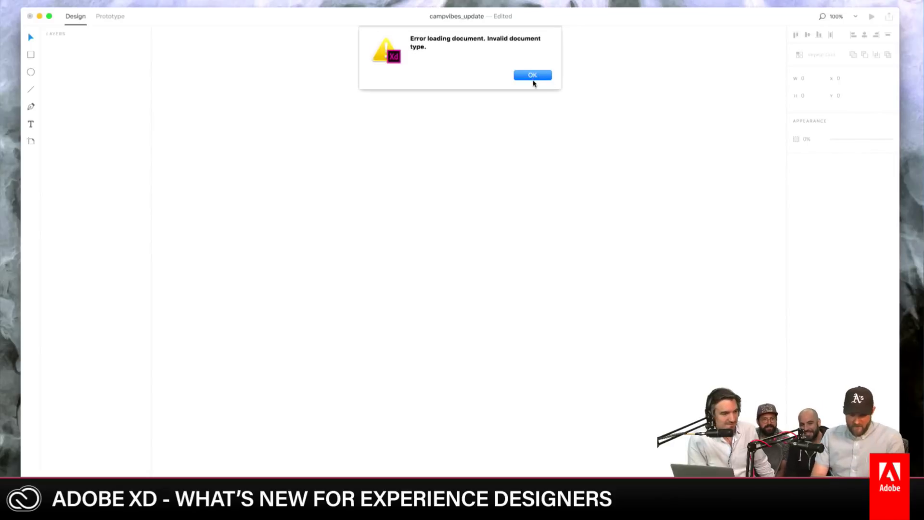
{"action": "left_click", "coordinate": [533, 81]}
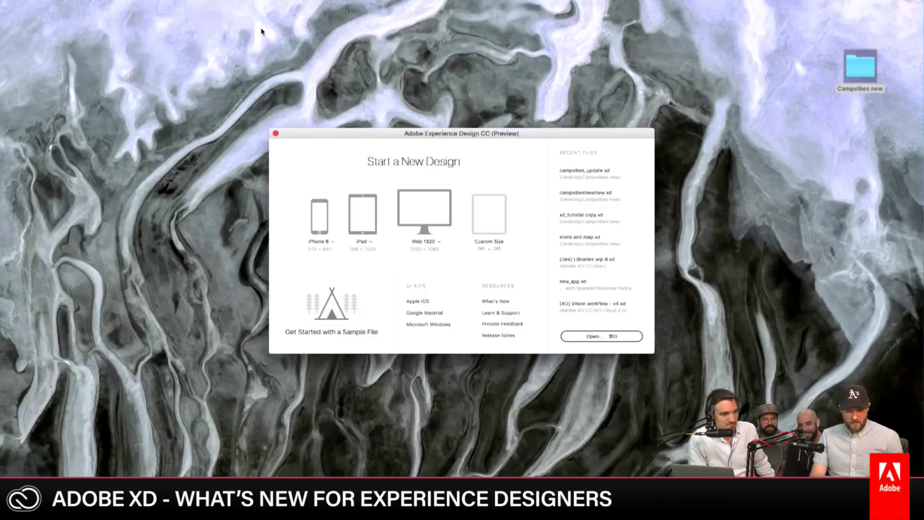
{"action": "left_click", "coordinate": [339, 314]}
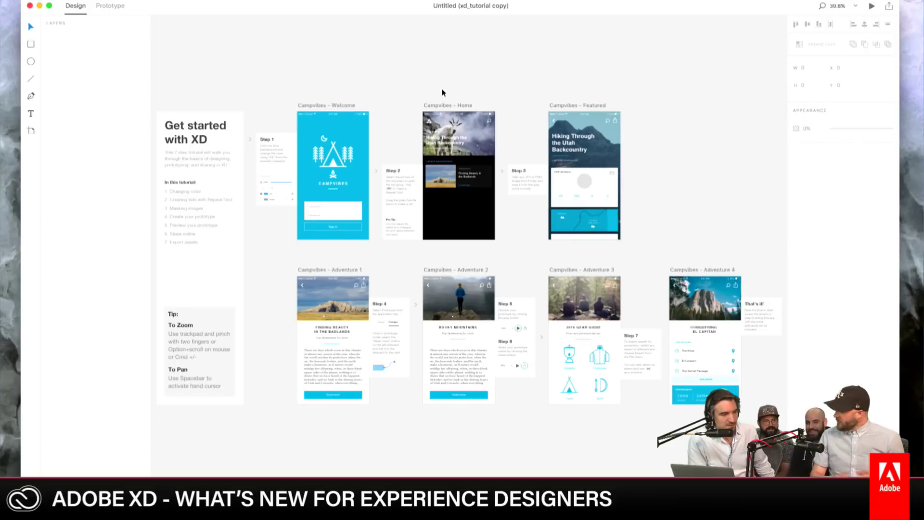
{"action": "scroll", "coordinate": [409, 190], "scroll_direction": "up", "scroll_amount": 5}
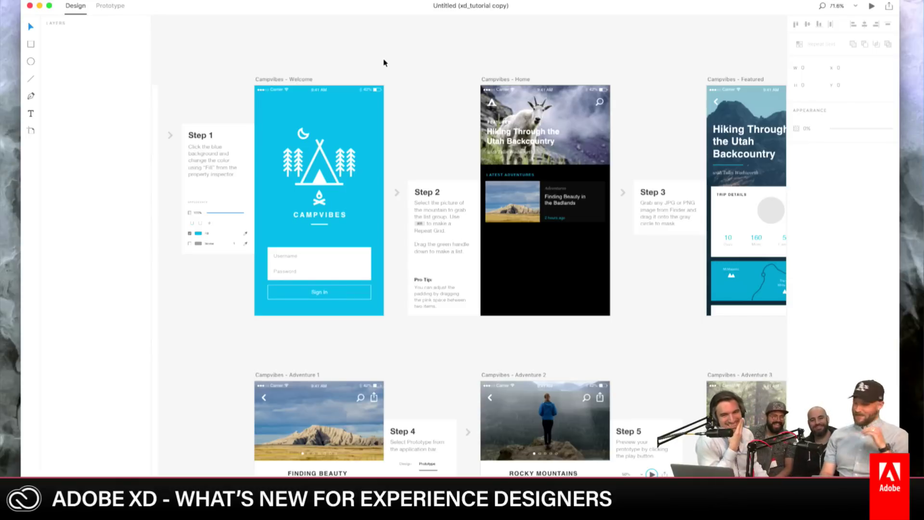
{"action": "scroll", "coordinate": [384, 62], "scroll_direction": "left", "scroll_amount": 5}
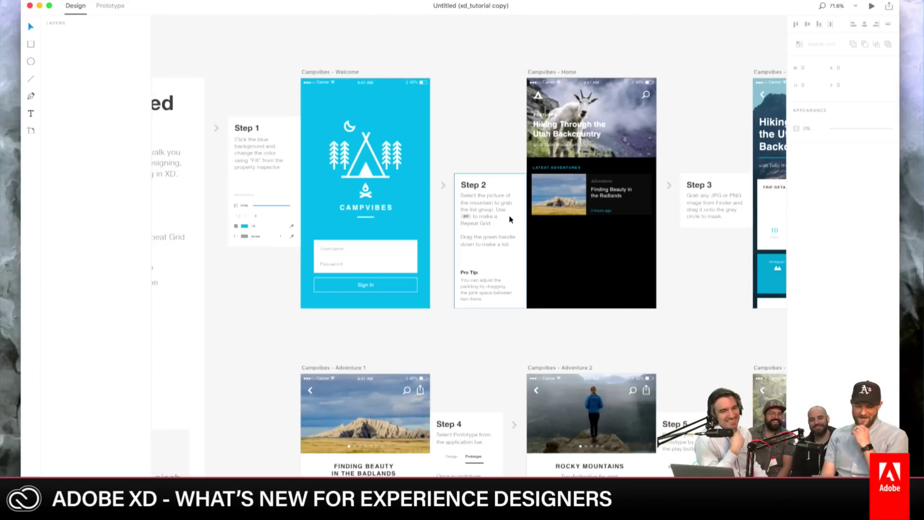
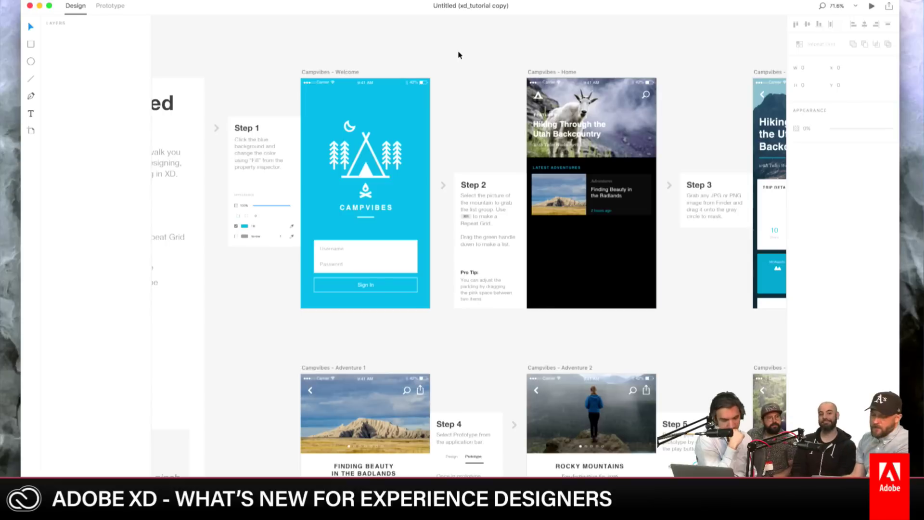
Step: Launch Keynote and switch back to the XD tutorial design without opening a presentation
{"action": "mouse_move", "coordinate": [392, 475]}
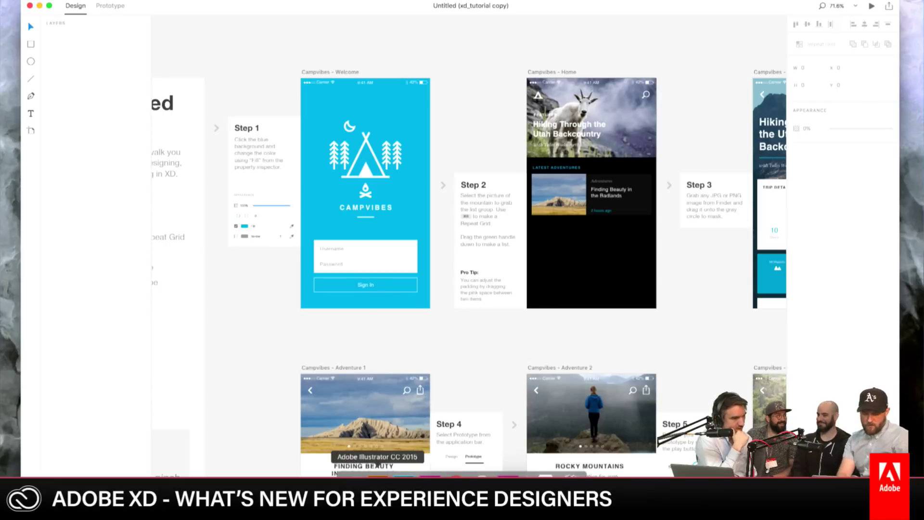
{"action": "key", "text": "super+space"}
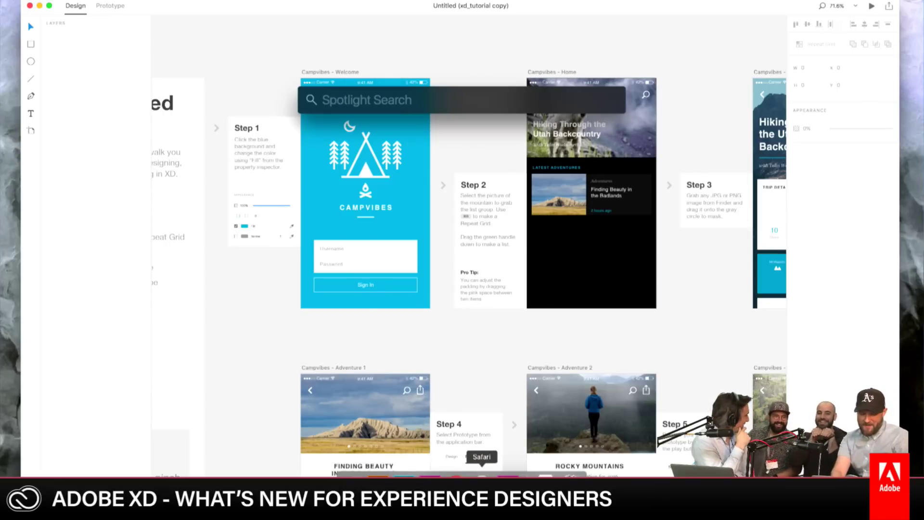
{"action": "type", "text": "keynot"}
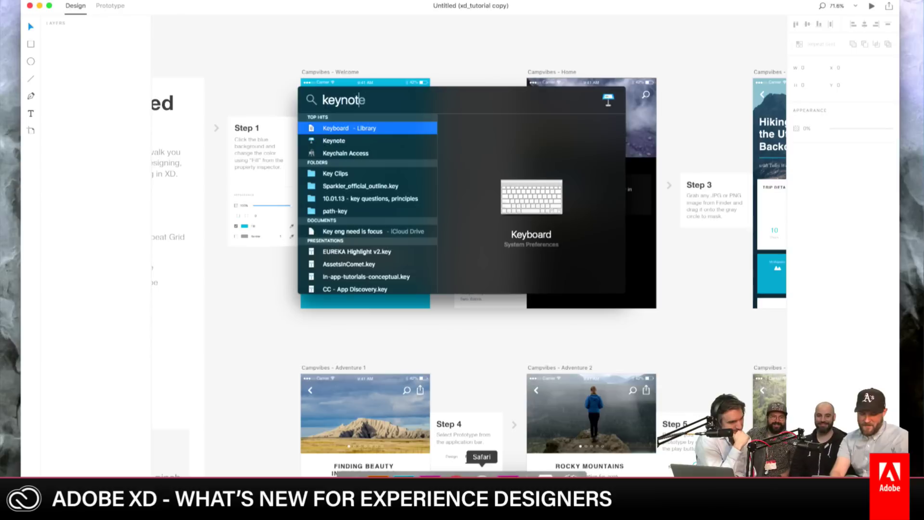
{"action": "type", "text": "e"}
{"action": "key", "text": "Return"}
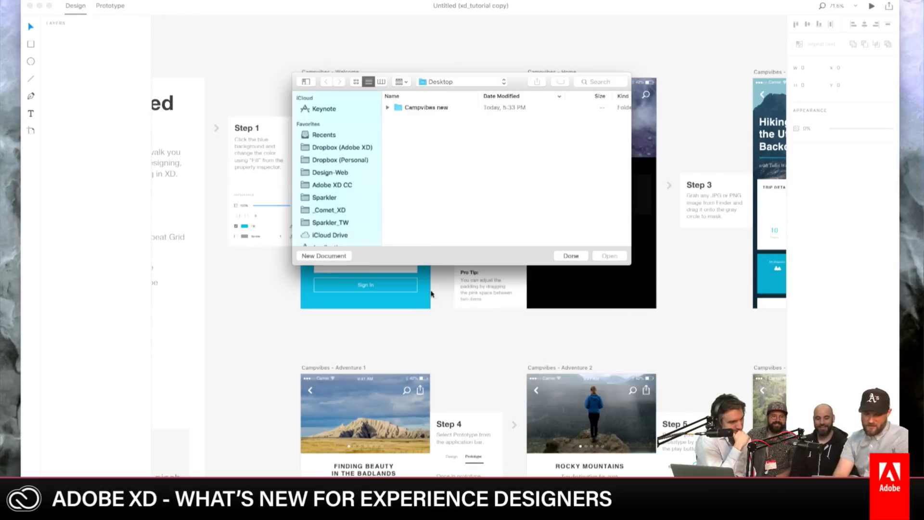
{"action": "left_click", "coordinate": [439, 307]}
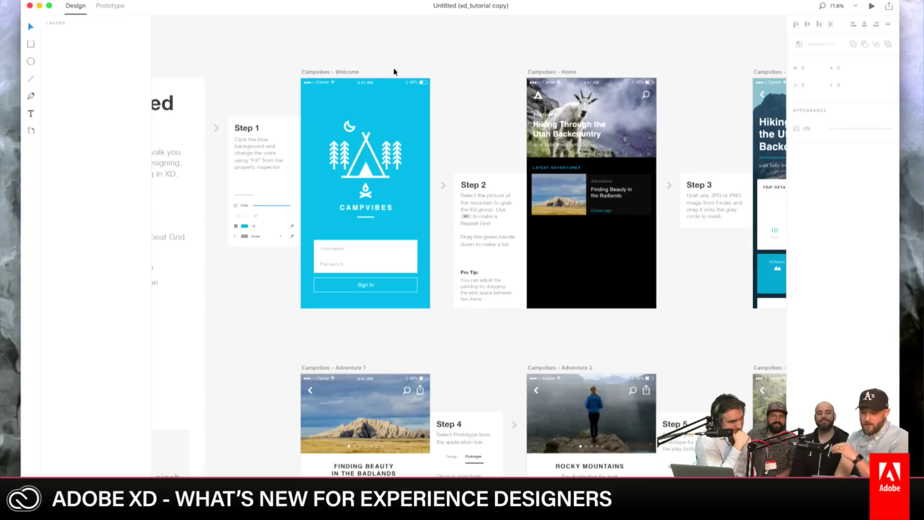
Step: Deselect everything to list all artboards as layers, and look over the artboards before focusing on Campvibes - Welcome
{"action": "left_click", "coordinate": [417, 107]}
{"action": "left_click", "coordinate": [447, 117]}
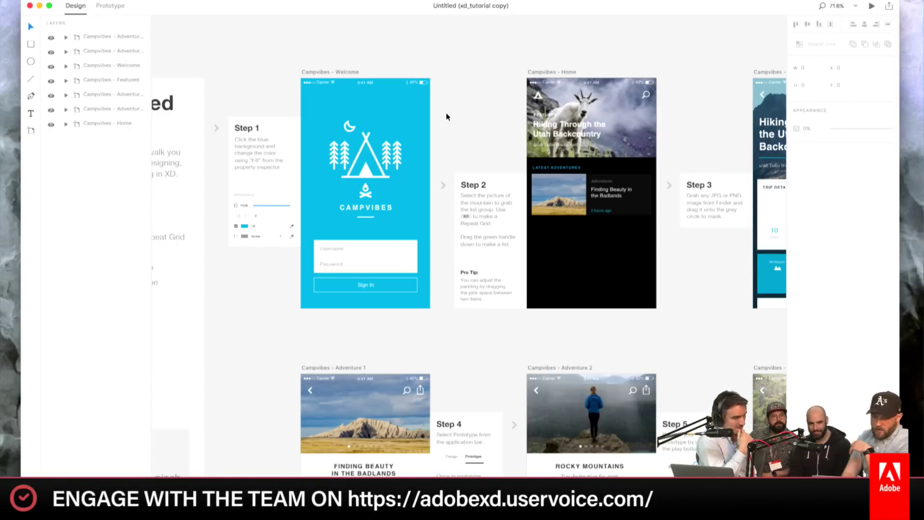
{"action": "scroll", "coordinate": [446, 117], "scroll_direction": "down", "scroll_amount": 5}
{"action": "scroll", "coordinate": [446, 117], "scroll_direction": "right", "scroll_amount": 3}
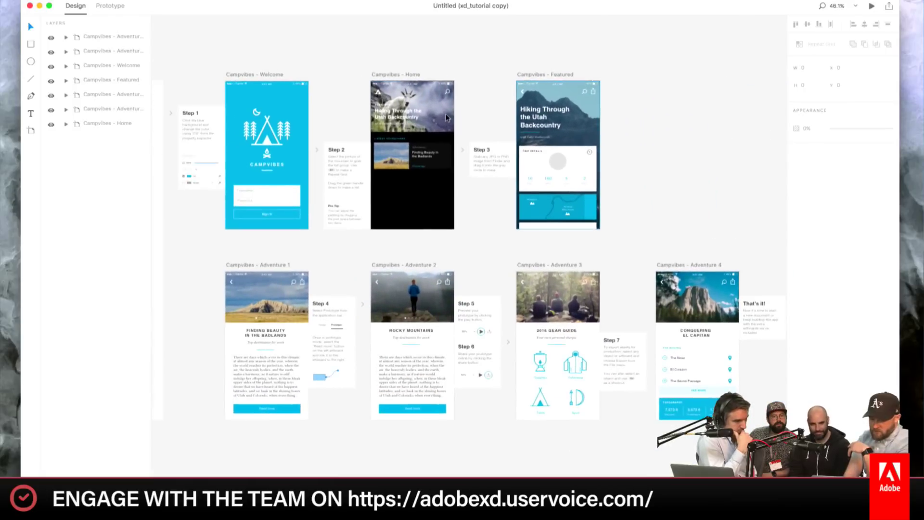
{"action": "scroll", "coordinate": [447, 117], "scroll_direction": "up", "scroll_amount": 5}
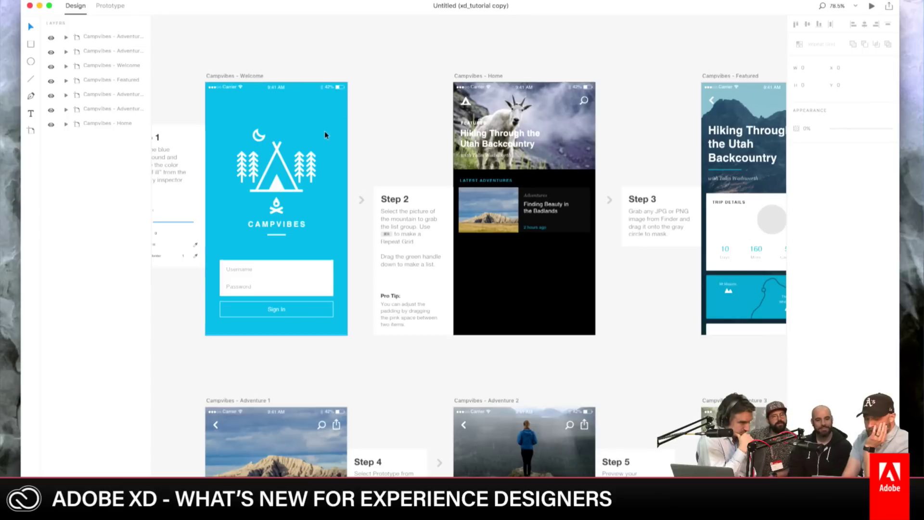
Step: Examine the layers of the Welcome artboard by selecting the tent logo group, shapes inside it and the blue background rectangle
{"action": "left_click", "coordinate": [281, 161]}
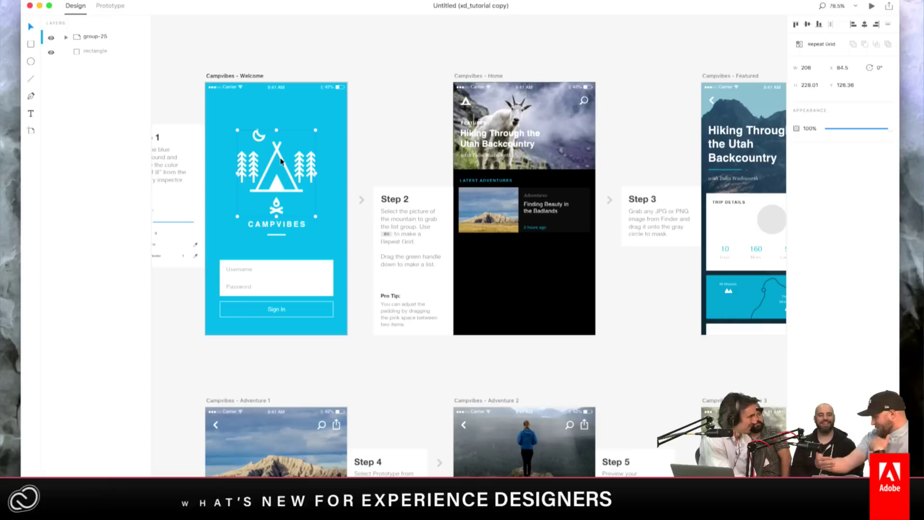
{"action": "double_click", "coordinate": [276, 188]}
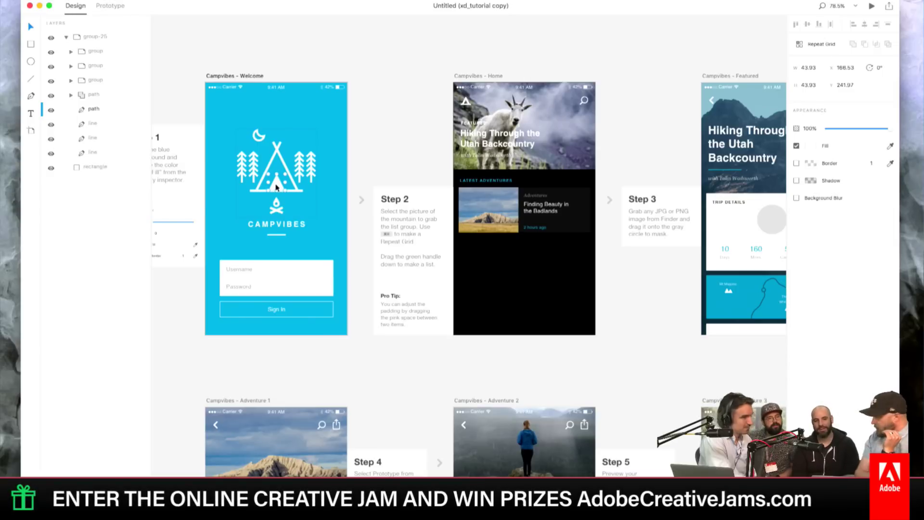
{"action": "left_click", "coordinate": [285, 160]}
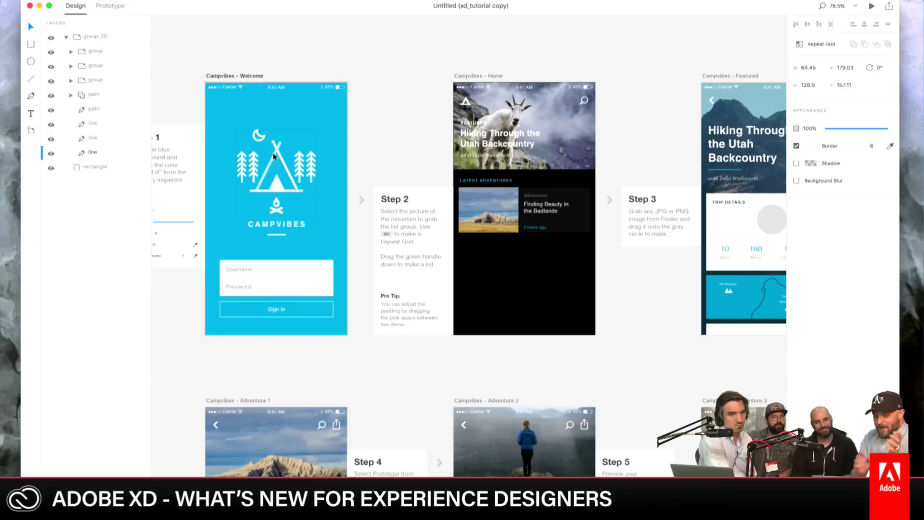
{"action": "left_click", "coordinate": [328, 135]}
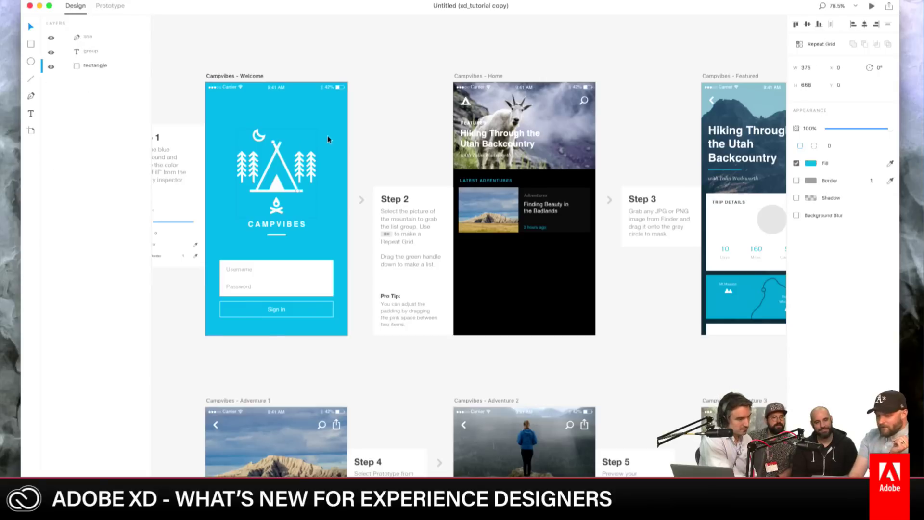
{"action": "left_click", "coordinate": [301, 159]}
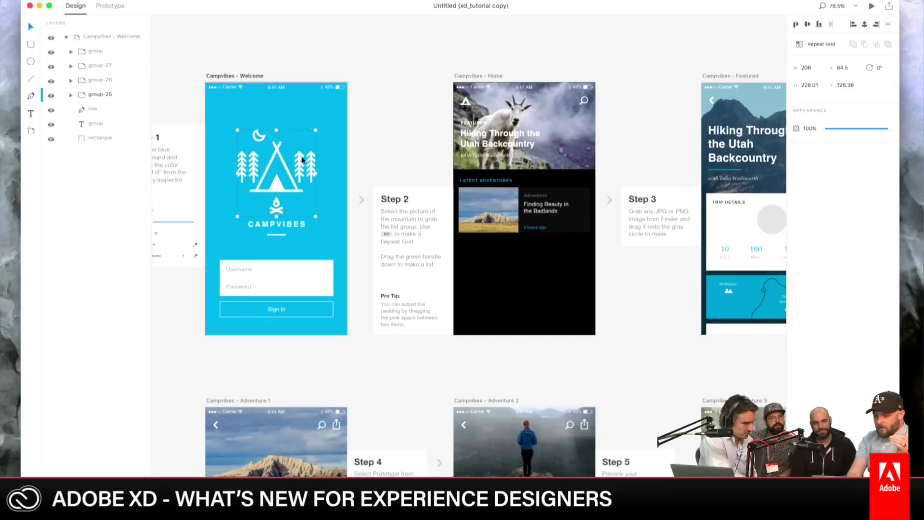
Step: Examine the layers of the Home and Featured artboards by selecting the adventure list item and the Trip Details card
{"action": "left_click", "coordinate": [539, 209]}
{"action": "scroll", "coordinate": [538, 206], "scroll_direction": "right", "scroll_amount": 3}
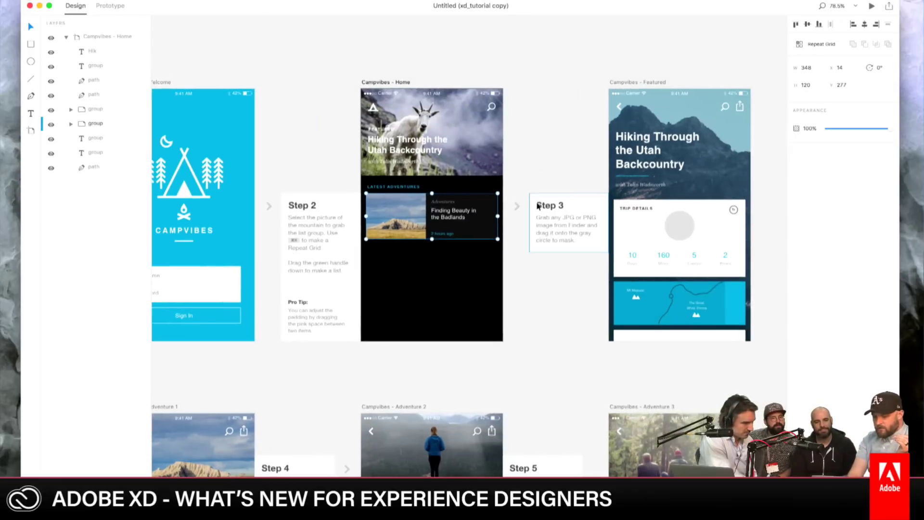
{"action": "left_click", "coordinate": [721, 220]}
Step: Inspect the title and subtitle layers of Adventure 2, and select the title, subtitle and body text together on Adventure 1
{"action": "scroll", "coordinate": [465, 357], "scroll_direction": "left", "scroll_amount": 4}
{"action": "scroll", "coordinate": [465, 357], "scroll_direction": "down", "scroll_amount": 3}
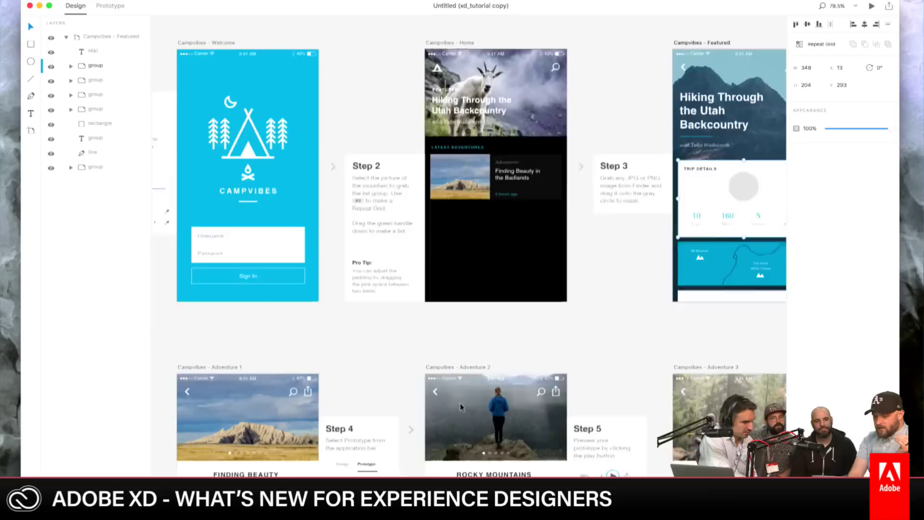
{"action": "left_click", "coordinate": [508, 436]}
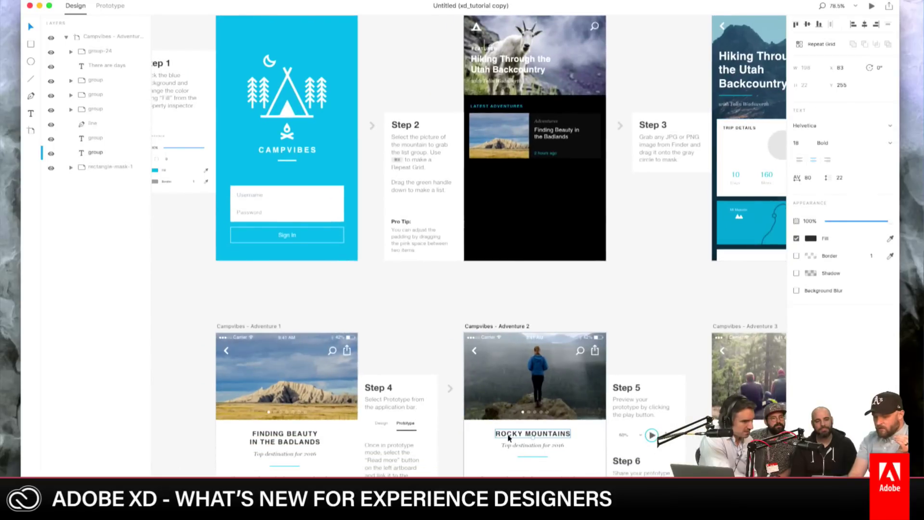
{"action": "left_click", "coordinate": [515, 446]}
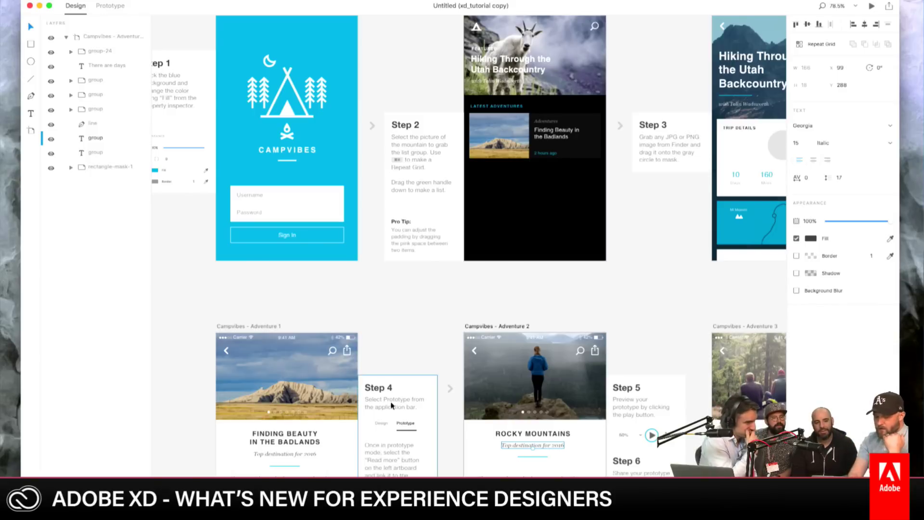
{"action": "left_click", "coordinate": [300, 387]}
{"action": "left_click", "coordinate": [307, 436]}
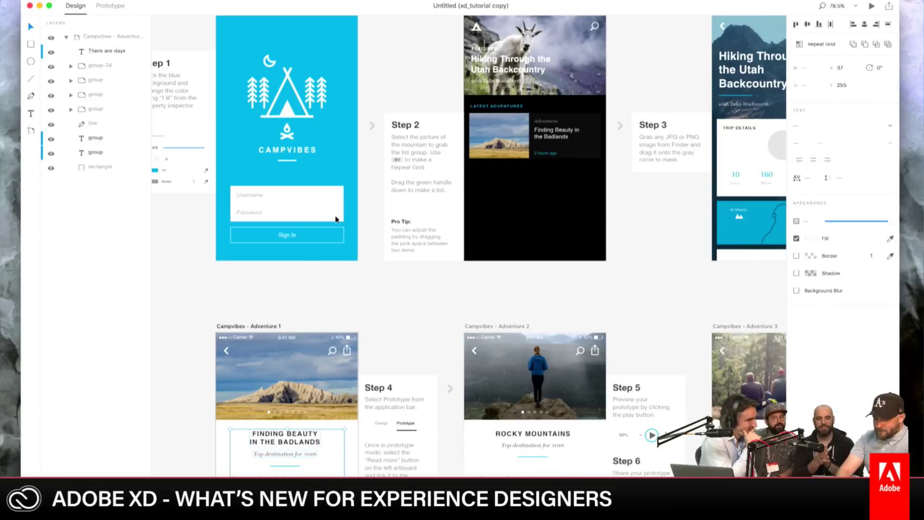
Step: Look over the Welcome, Home and Adventure artboards across the canvas
{"action": "scroll", "coordinate": [315, 280], "scroll_direction": "left", "scroll_amount": 2}
{"action": "scroll", "coordinate": [316, 280], "scroll_direction": "down", "scroll_amount": 2}
{"action": "scroll", "coordinate": [315, 280], "scroll_direction": "left", "scroll_amount": 1}
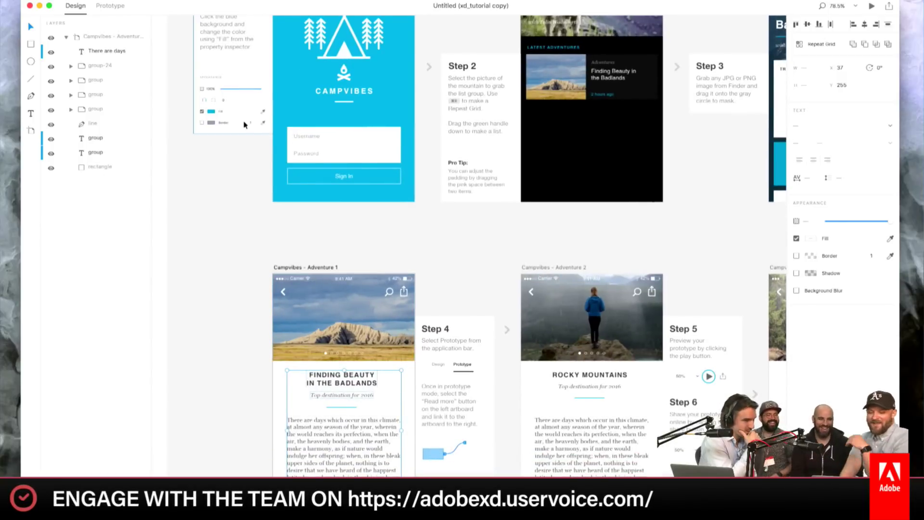
{"action": "scroll", "coordinate": [243, 125], "scroll_direction": "up", "scroll_amount": 3}
{"action": "scroll", "coordinate": [243, 125], "scroll_direction": "right", "scroll_amount": 1}
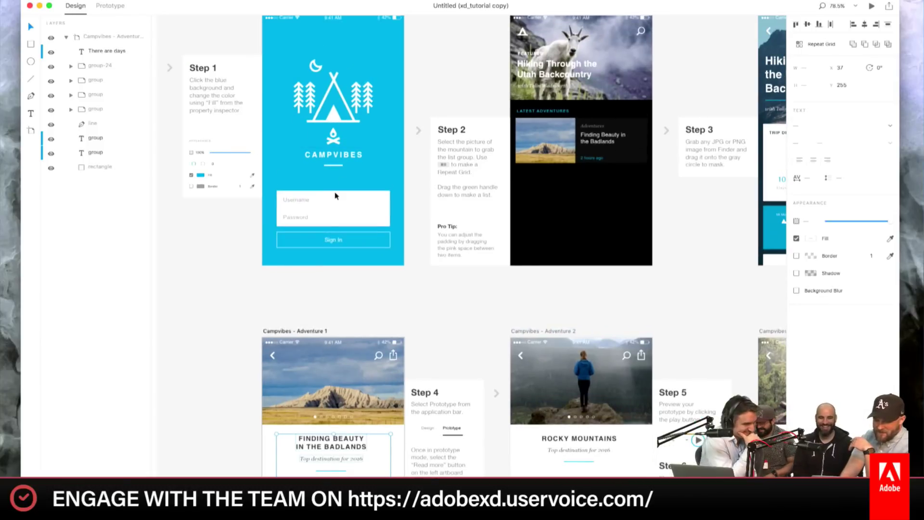
{"action": "scroll", "coordinate": [433, 236], "scroll_direction": "right", "scroll_amount": 15}
{"action": "scroll", "coordinate": [433, 236], "scroll_direction": "down", "scroll_amount": 8}
{"action": "scroll", "coordinate": [433, 235], "scroll_direction": "left", "scroll_amount": 8}
{"action": "scroll", "coordinate": [433, 236], "scroll_direction": "down", "scroll_amount": 2}
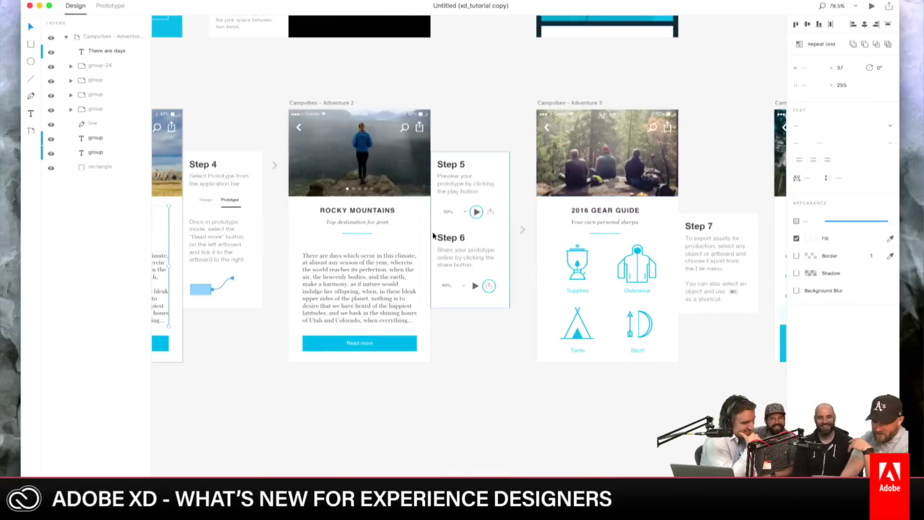
{"action": "scroll", "coordinate": [433, 235], "scroll_direction": "up", "scroll_amount": 2}
{"action": "scroll", "coordinate": [433, 235], "scroll_direction": "left", "scroll_amount": 2}
{"action": "scroll", "coordinate": [432, 235], "scroll_direction": "up", "scroll_amount": 1}
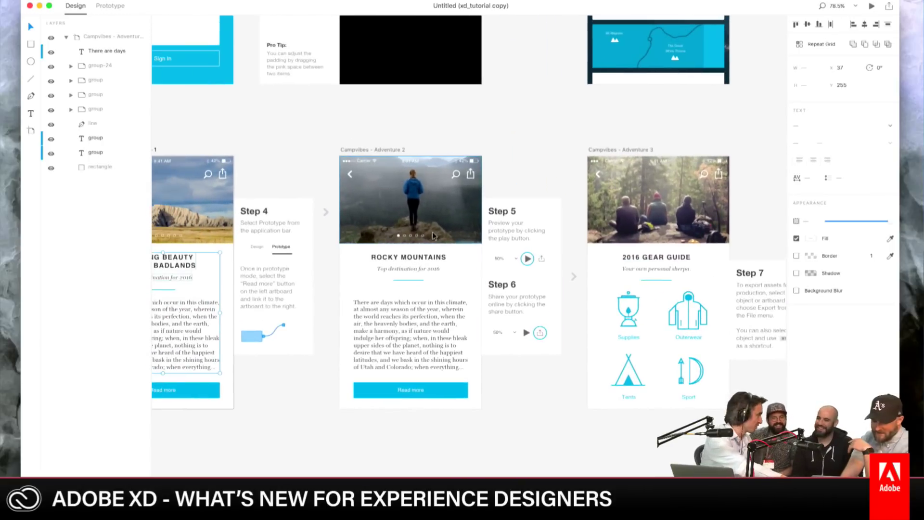
Step: Match Adventure 1's layers to its design by selecting the pager dots, the status bar group and the divider line
{"action": "scroll", "coordinate": [433, 236], "scroll_direction": "left", "scroll_amount": 6}
{"action": "scroll", "coordinate": [433, 235], "scroll_direction": "up", "scroll_amount": 1}
{"action": "left_click", "coordinate": [292, 261]}
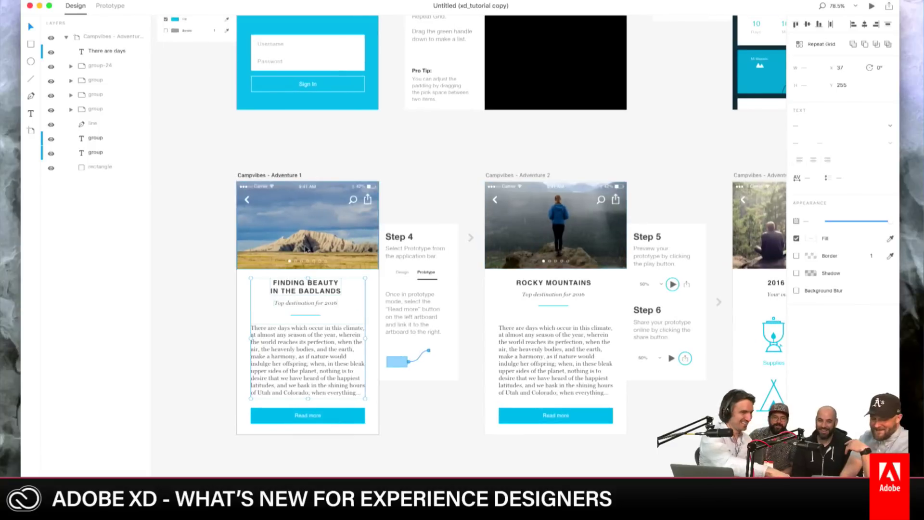
{"action": "left_click", "coordinate": [292, 261]}
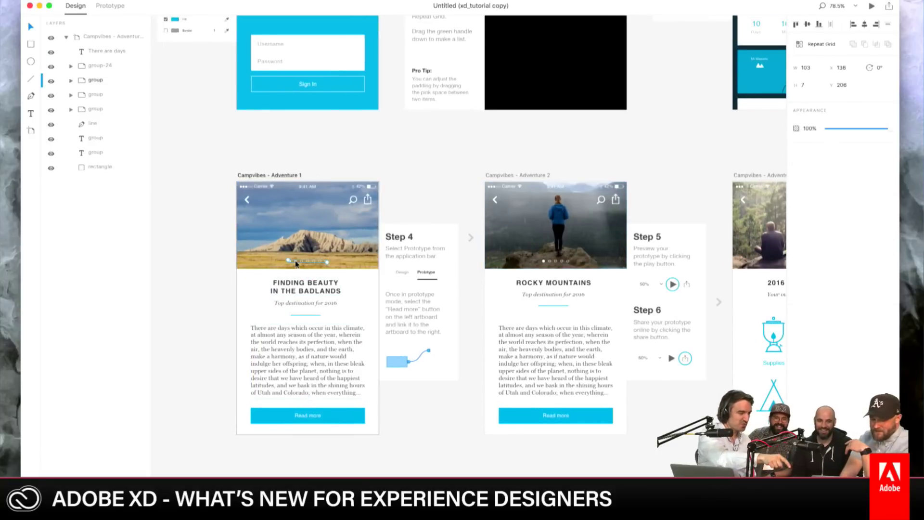
{"action": "left_click", "coordinate": [95, 98]}
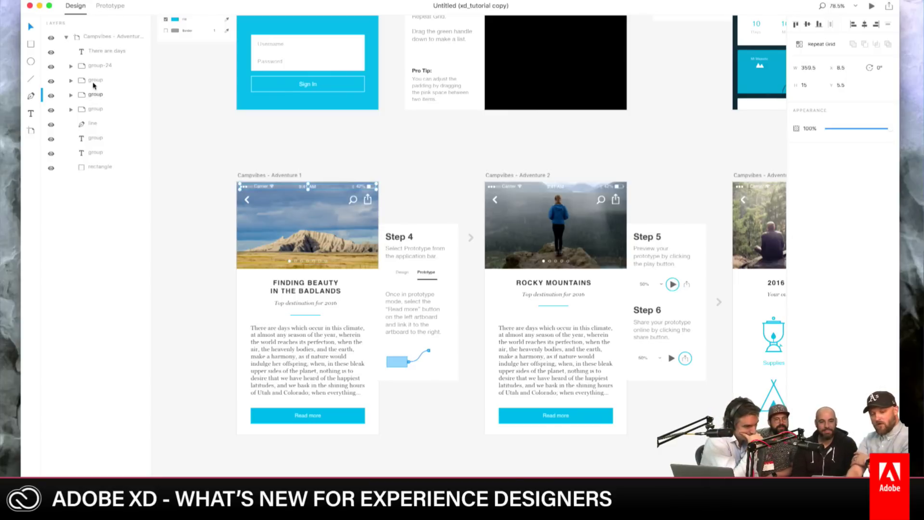
{"action": "left_click", "coordinate": [94, 82]}
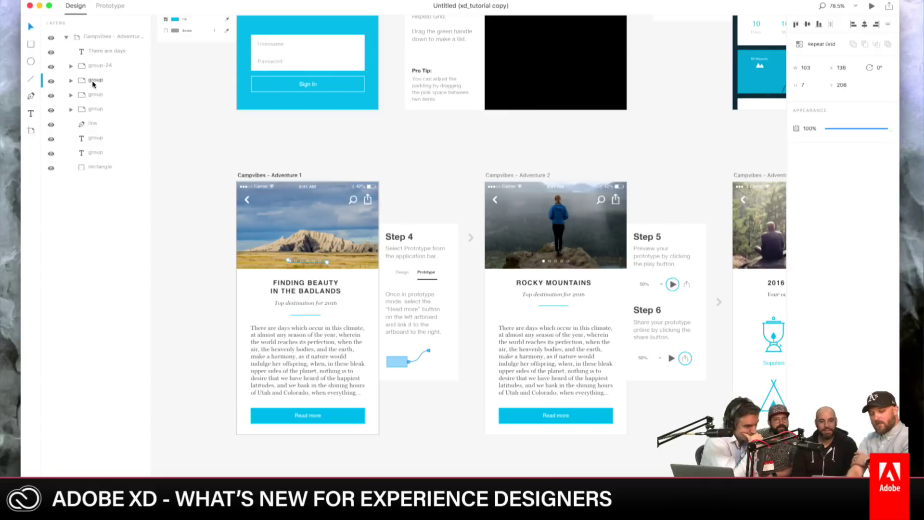
{"action": "left_click", "coordinate": [96, 111]}
{"action": "left_click", "coordinate": [91, 124]}
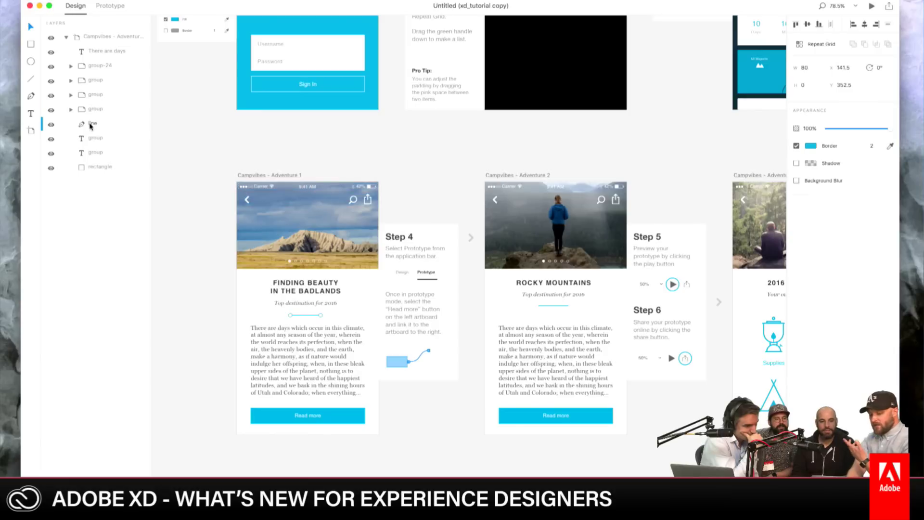
{"action": "left_click", "coordinate": [92, 94]}
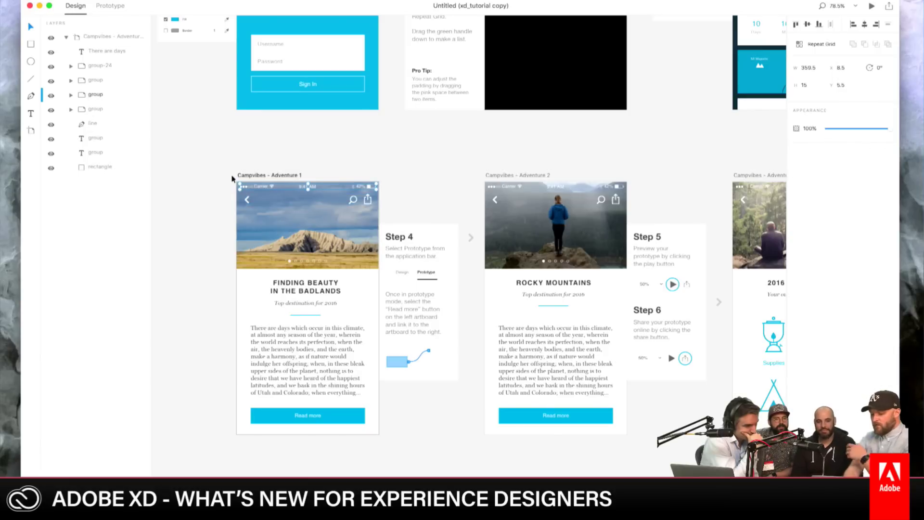
Step: Inspect the contextual layers of Adventure 1's header by selecting the landscape photo and the overlapping pager dots
{"action": "left_click", "coordinate": [256, 253]}
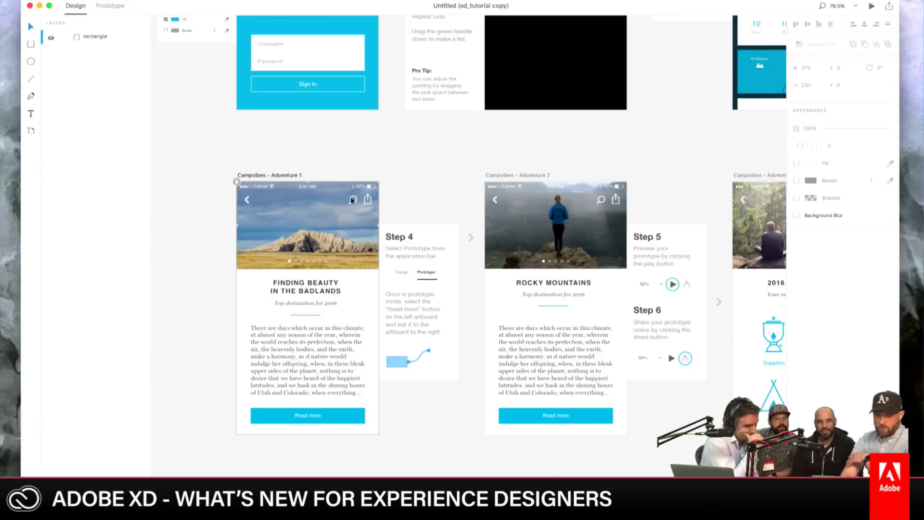
{"action": "left_click", "coordinate": [301, 260]}
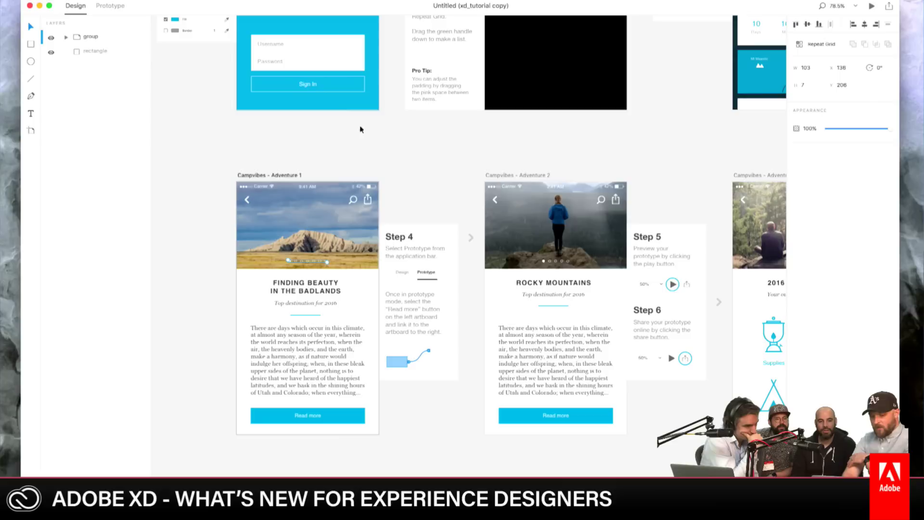
{"action": "left_click", "coordinate": [88, 53]}
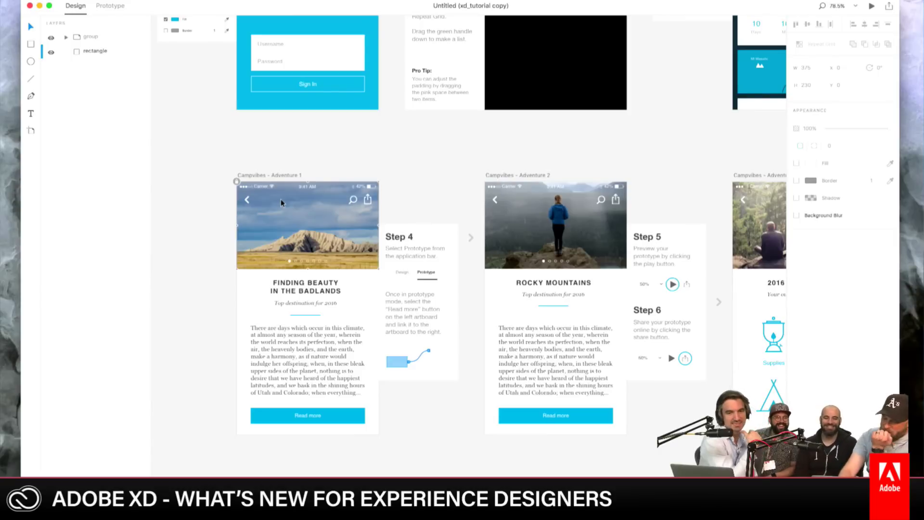
{"action": "left_click", "coordinate": [374, 298]}
{"action": "left_click", "coordinate": [340, 246]}
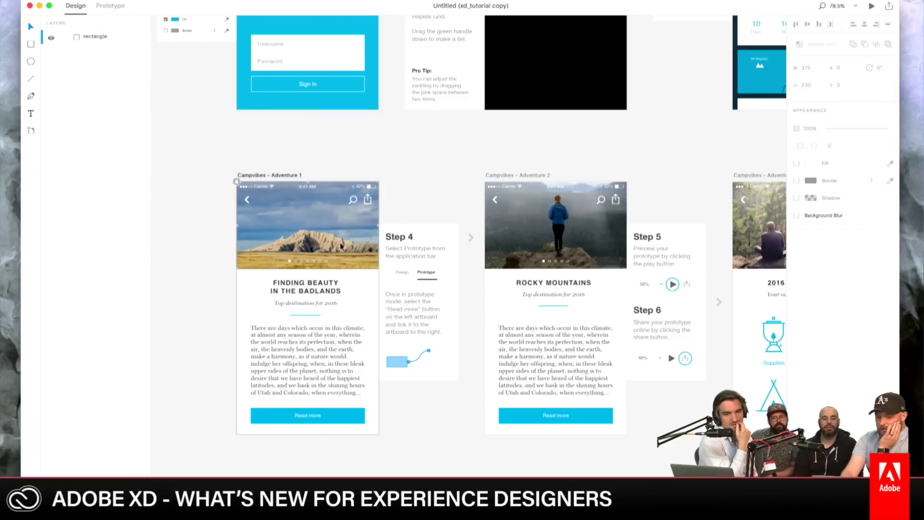
Step: Inspect Adventure 1's contextual layers by selecting the Finding Beauty in the Badlands title and the body text
{"action": "left_click", "coordinate": [335, 302]}
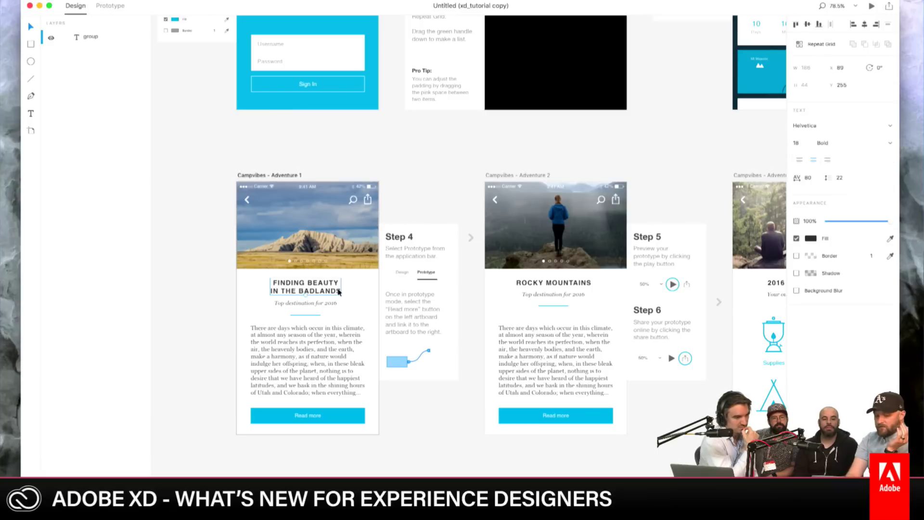
{"action": "left_click", "coordinate": [313, 332]}
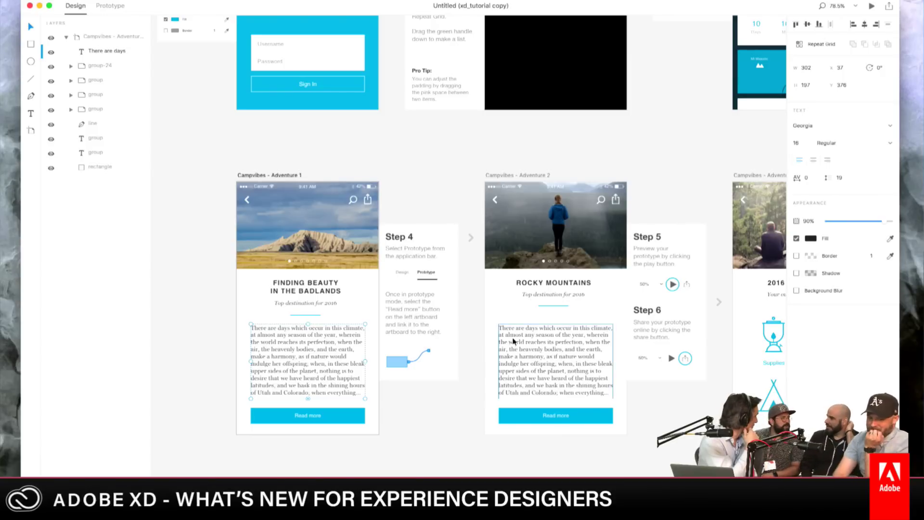
{"action": "scroll", "coordinate": [475, 301], "scroll_direction": "down", "scroll_amount": 3}
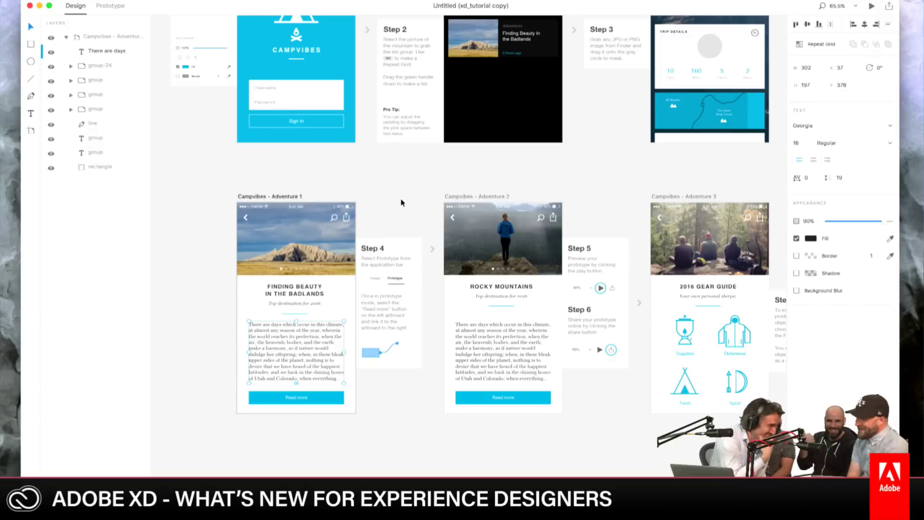
Step: Close the tutorial copy, quit the preview build, and launch Adobe XD with the recent file campvibes_update.xd
{"action": "key", "text": "super+w"}
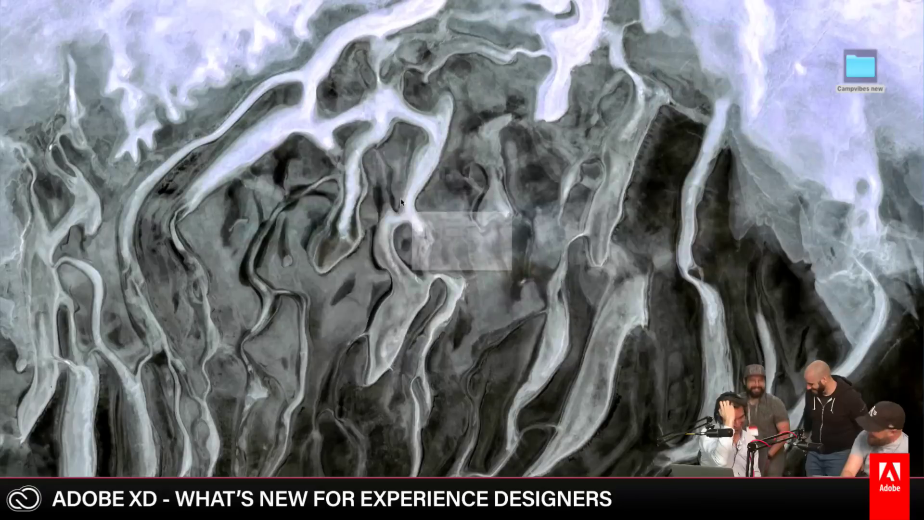
{"action": "key", "text": "super+q"}
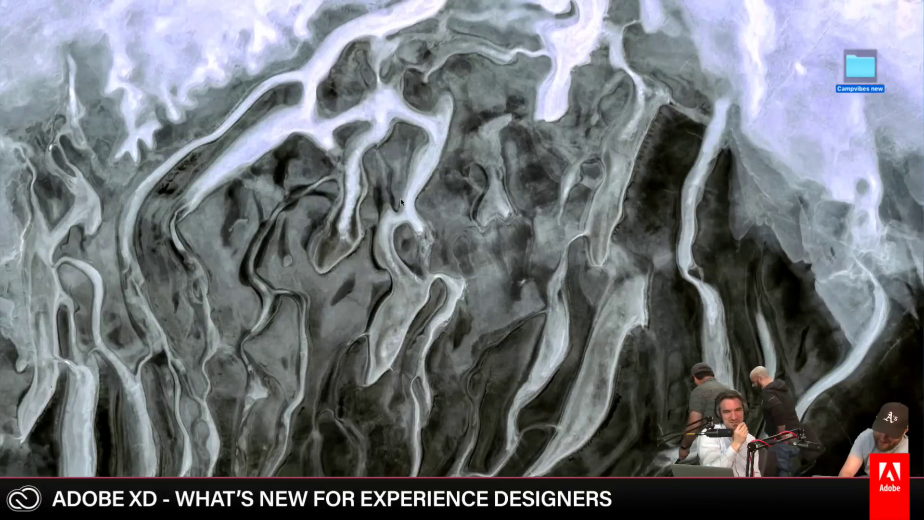
{"action": "left_click", "coordinate": [443, 475]}
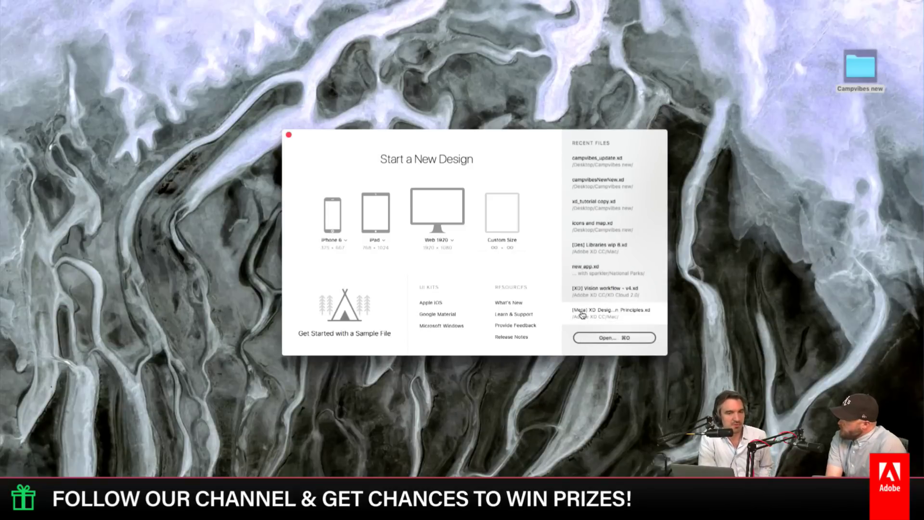
{"action": "left_click", "coordinate": [616, 159]}
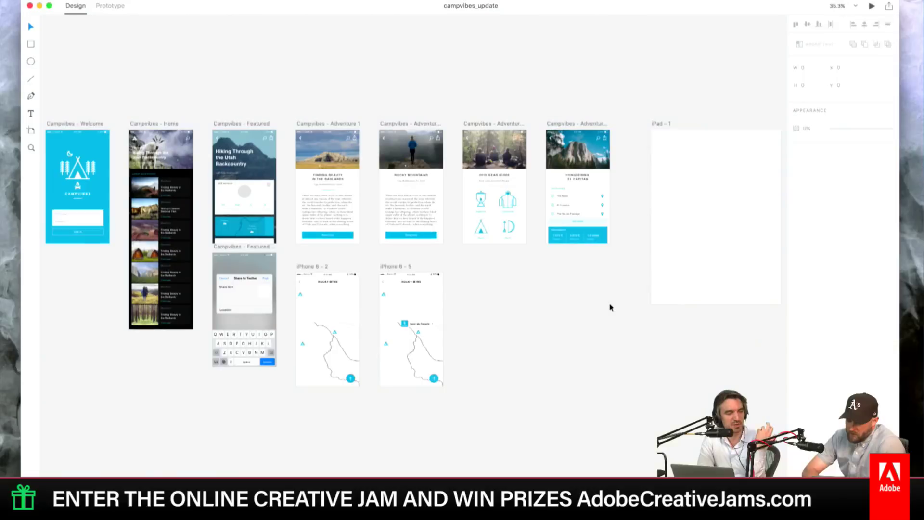
Step: Select the back, search and share icons on Adventure 3 together, try a lower opacity, and restore it to 100%
{"action": "scroll", "coordinate": [457, 251], "scroll_direction": "up", "scroll_amount": 5}
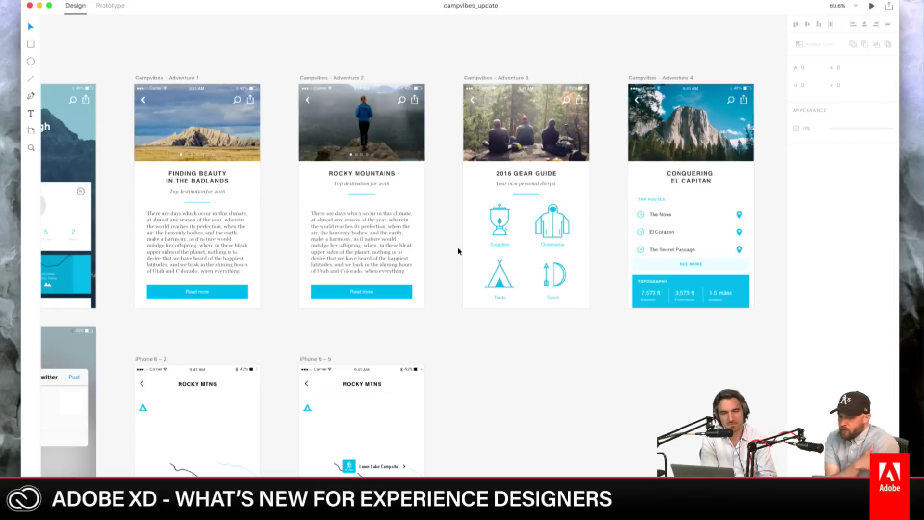
{"action": "scroll", "coordinate": [458, 251], "scroll_direction": "up", "scroll_amount": 5}
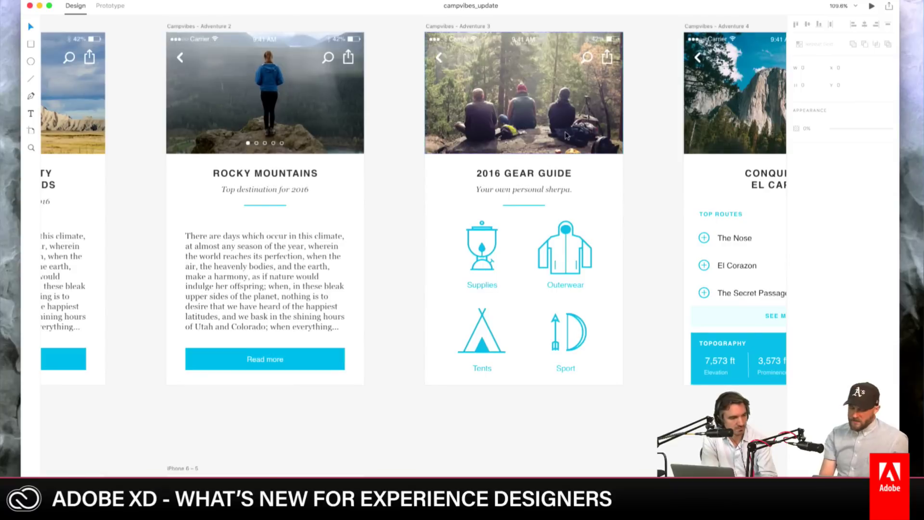
{"action": "left_click", "coordinate": [458, 296]}
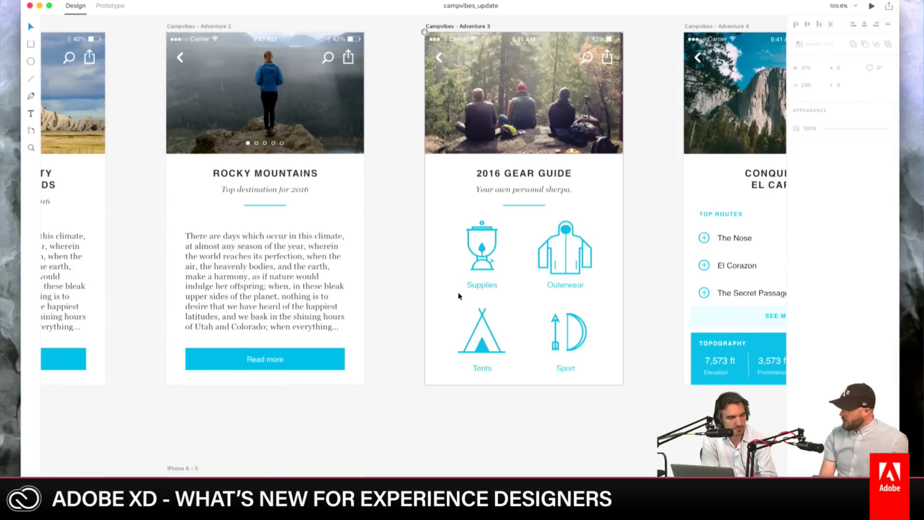
{"action": "scroll", "coordinate": [458, 296], "scroll_direction": "up", "scroll_amount": 2}
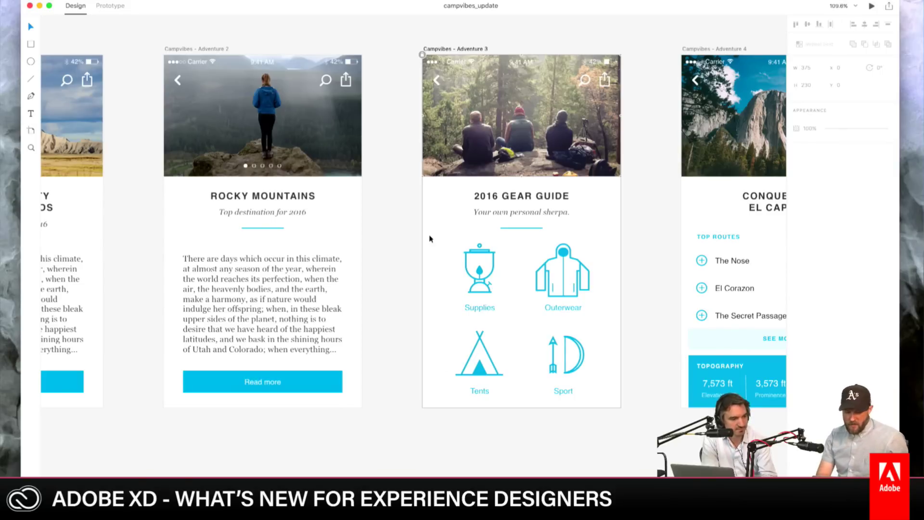
{"action": "scroll", "coordinate": [428, 193], "scroll_direction": "up", "scroll_amount": 5}
{"action": "left_click", "coordinate": [463, 204]}
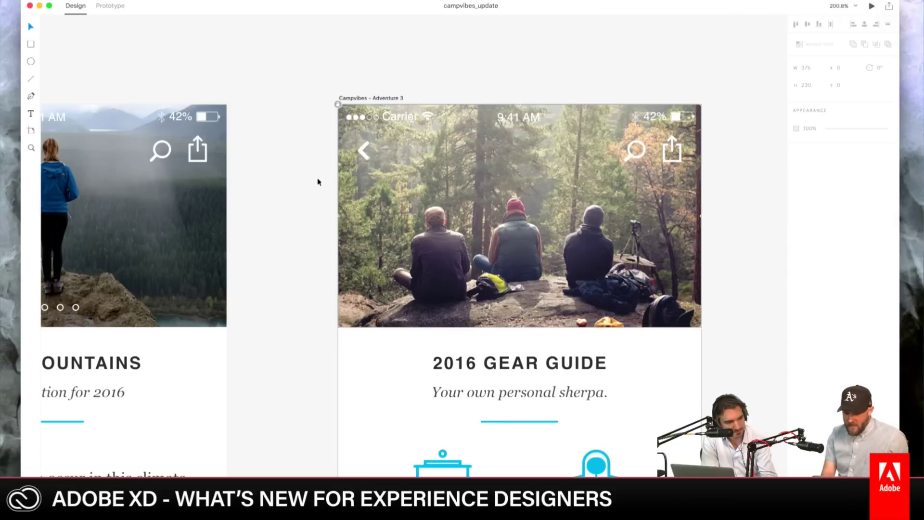
{"action": "left_click_drag", "start_coordinate": [312, 143], "coordinate": [712, 227]}
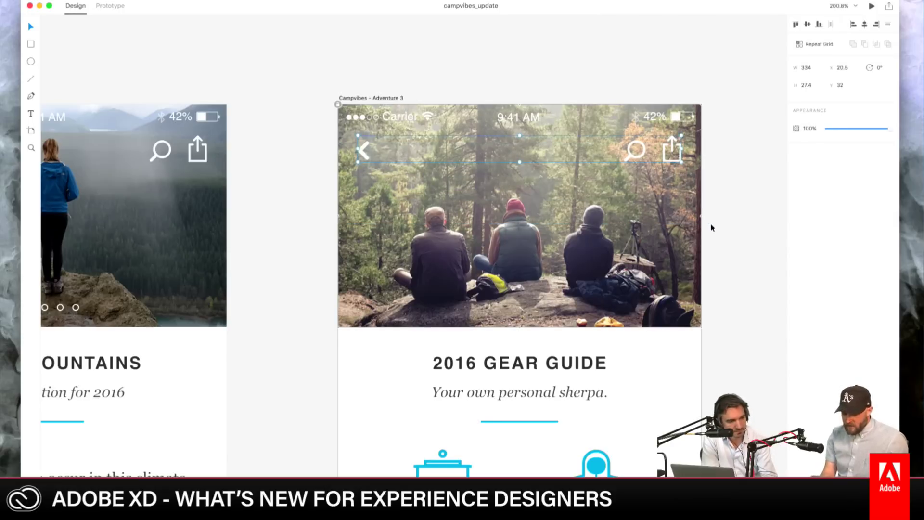
{"action": "scroll", "coordinate": [338, 107], "scroll_direction": "up", "scroll_amount": 2}
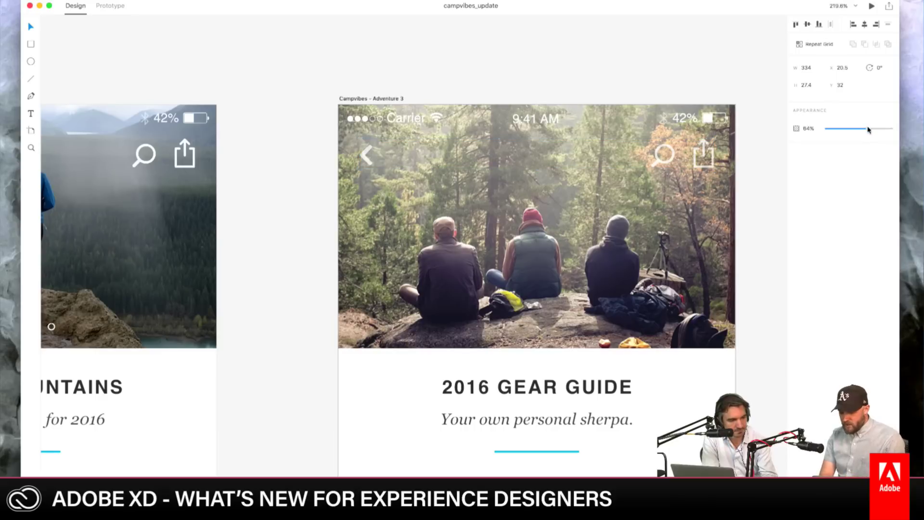
{"action": "left_click_drag", "start_coordinate": [868, 130], "coordinate": [910, 130]}
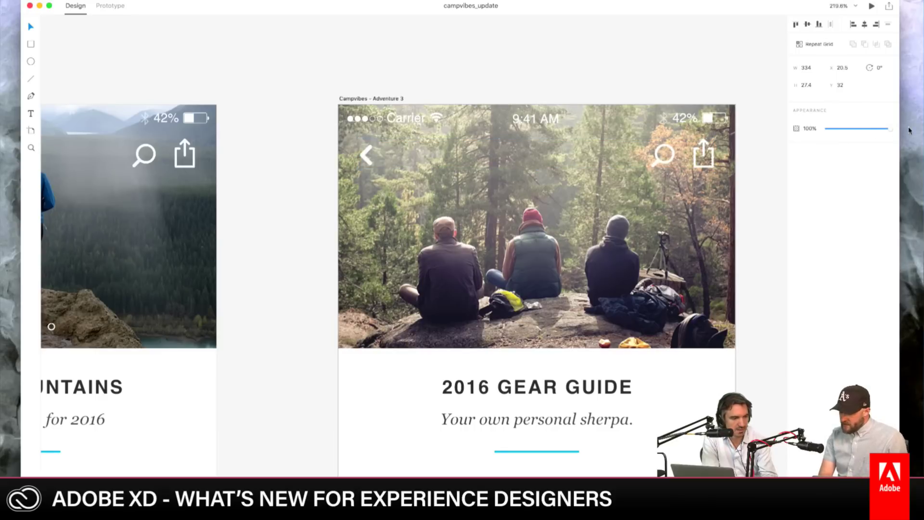
Step: Select Adventure 3's forest header photo to examine its opacity setting, and clear the selection
{"action": "left_click", "coordinate": [413, 75]}
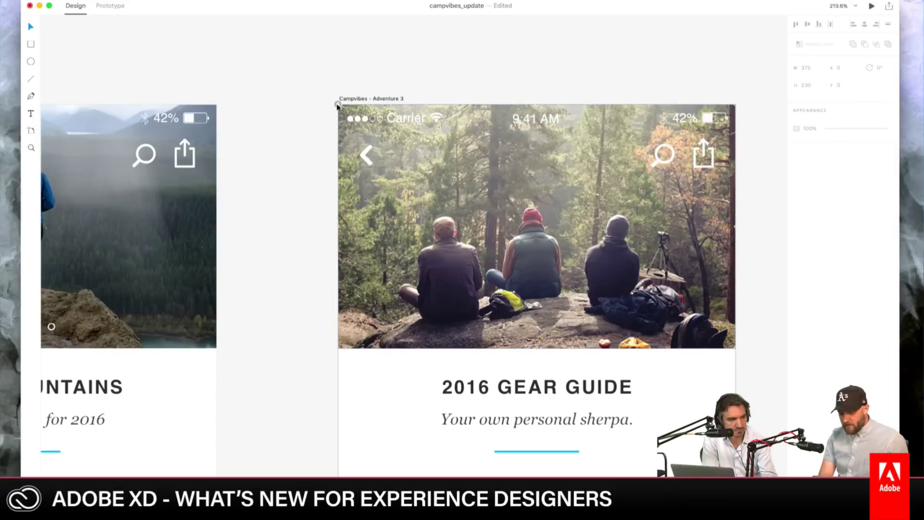
{"action": "left_click", "coordinate": [338, 106]}
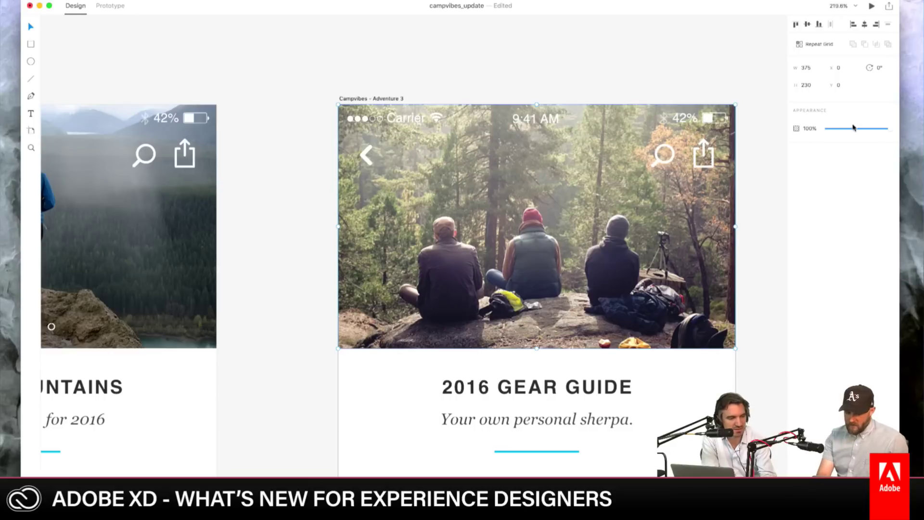
{"action": "left_click", "coordinate": [768, 55]}
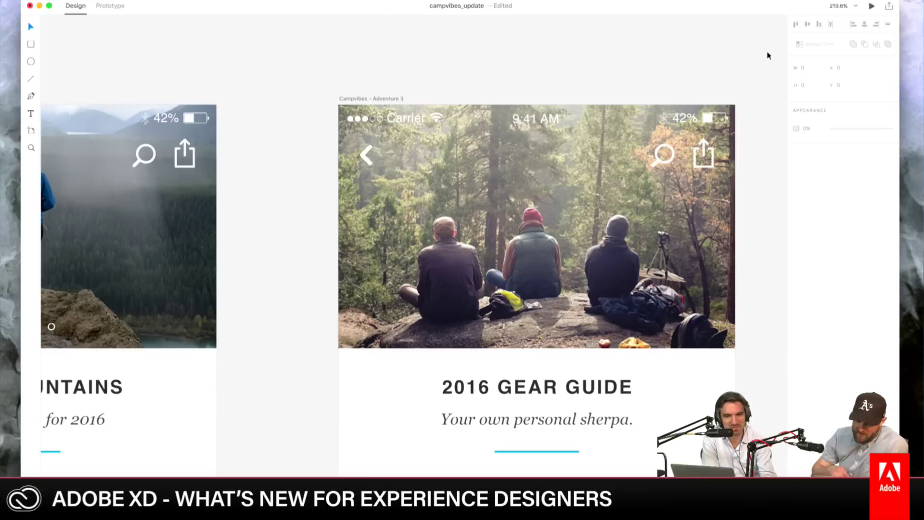
Step: Save the campvibes_update document
{"action": "scroll", "coordinate": [768, 55], "scroll_direction": "down", "scroll_amount": 5}
{"action": "scroll", "coordinate": [768, 56], "scroll_direction": "left", "scroll_amount": 5}
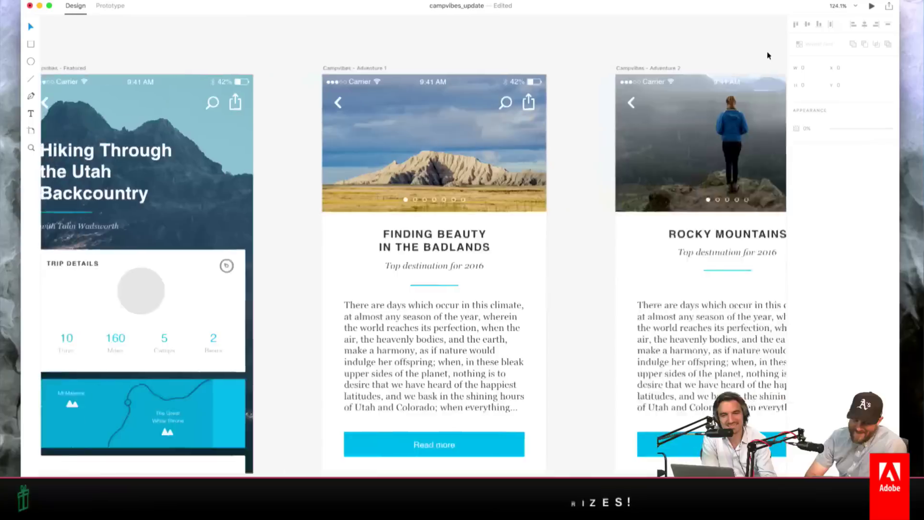
{"action": "scroll", "coordinate": [768, 55], "scroll_direction": "left", "scroll_amount": 10}
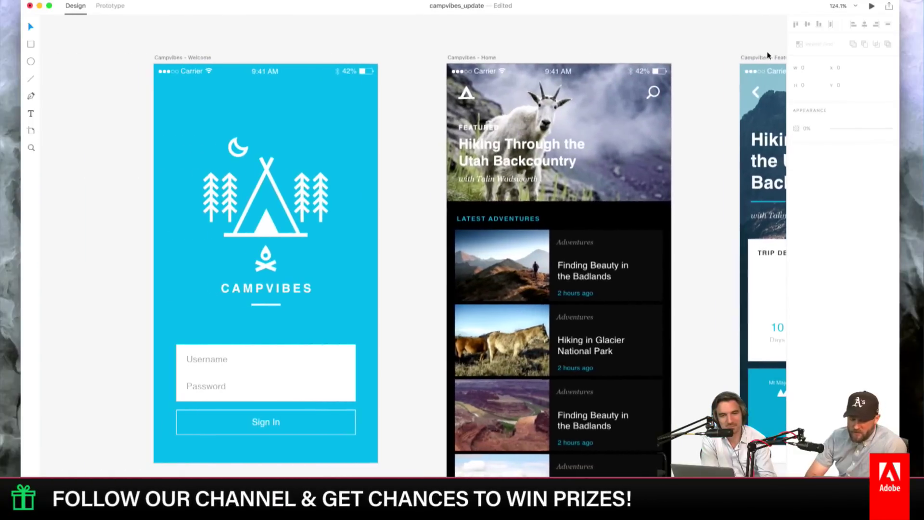
{"action": "scroll", "coordinate": [768, 55], "scroll_direction": "right", "scroll_amount": 4}
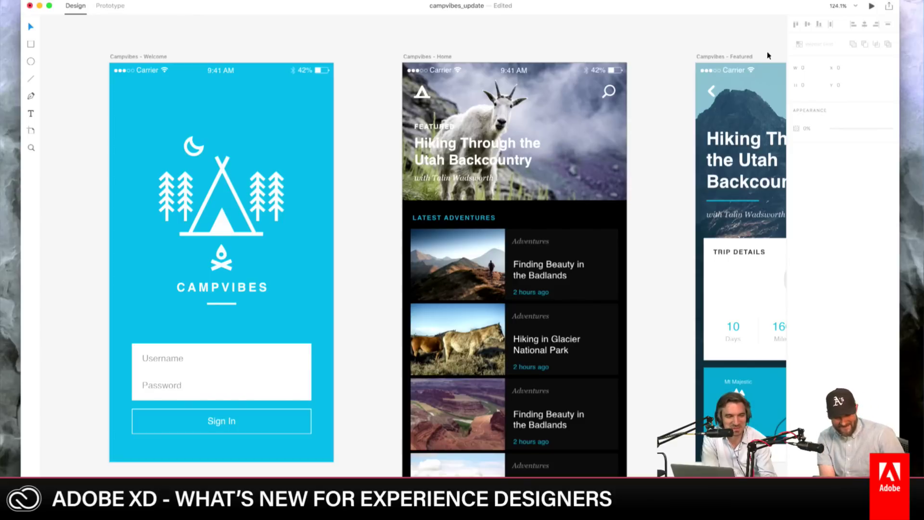
{"action": "key", "text": "super+s"}
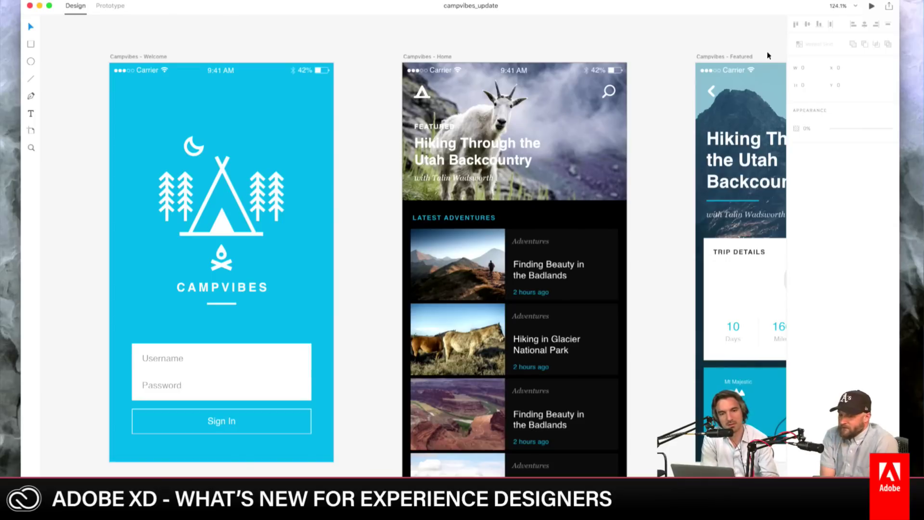
Step: Round the Sign In button's corners on the Welcome artboard to a radius of 21
{"action": "scroll", "coordinate": [768, 55], "scroll_direction": "down", "scroll_amount": 3}
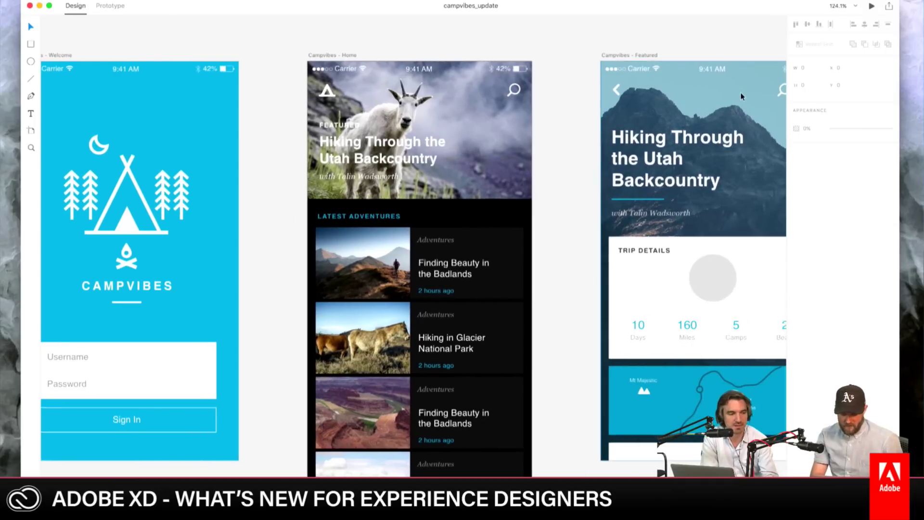
{"action": "scroll", "coordinate": [741, 97], "scroll_direction": "down", "scroll_amount": 3}
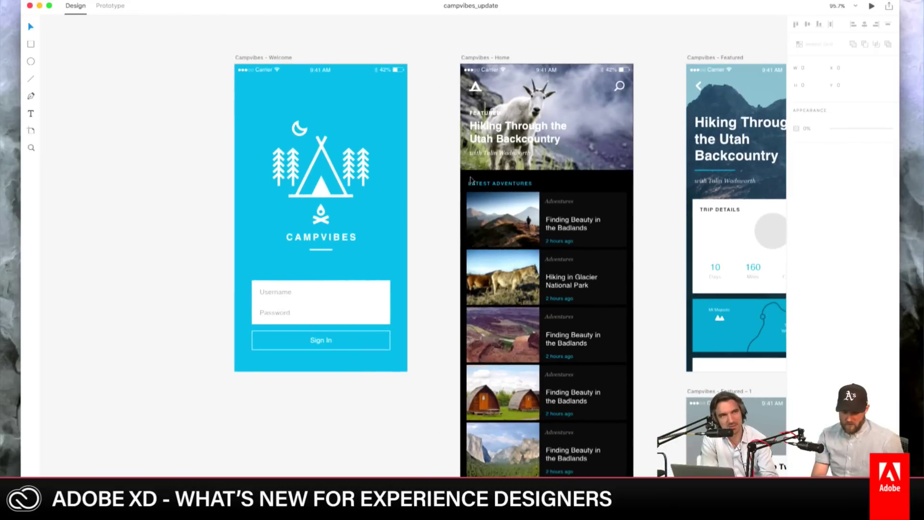
{"action": "scroll", "coordinate": [475, 143], "scroll_direction": "up", "scroll_amount": 5}
{"action": "scroll", "coordinate": [475, 143], "scroll_direction": "up", "scroll_amount": 5}
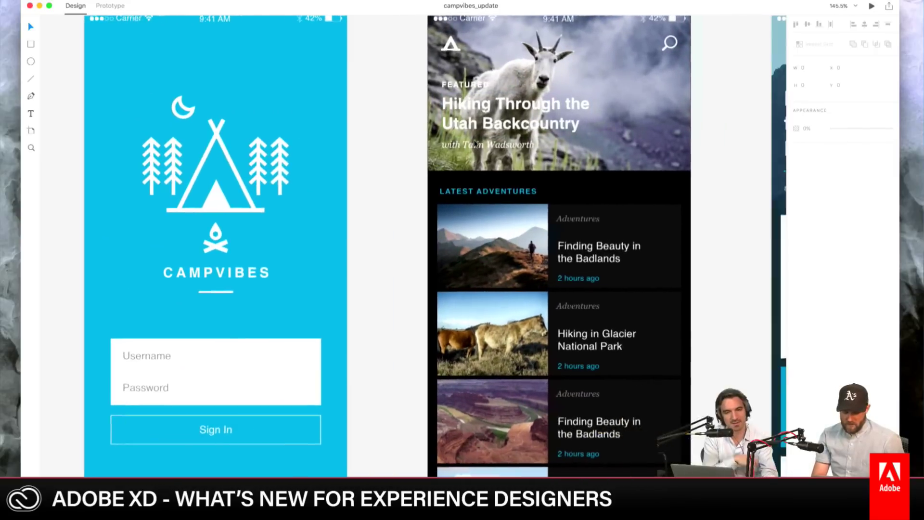
{"action": "scroll", "coordinate": [474, 143], "scroll_direction": "left", "scroll_amount": 7}
{"action": "scroll", "coordinate": [469, 322], "scroll_direction": "down", "scroll_amount": 2}
{"action": "scroll", "coordinate": [468, 321], "scroll_direction": "right", "scroll_amount": 1}
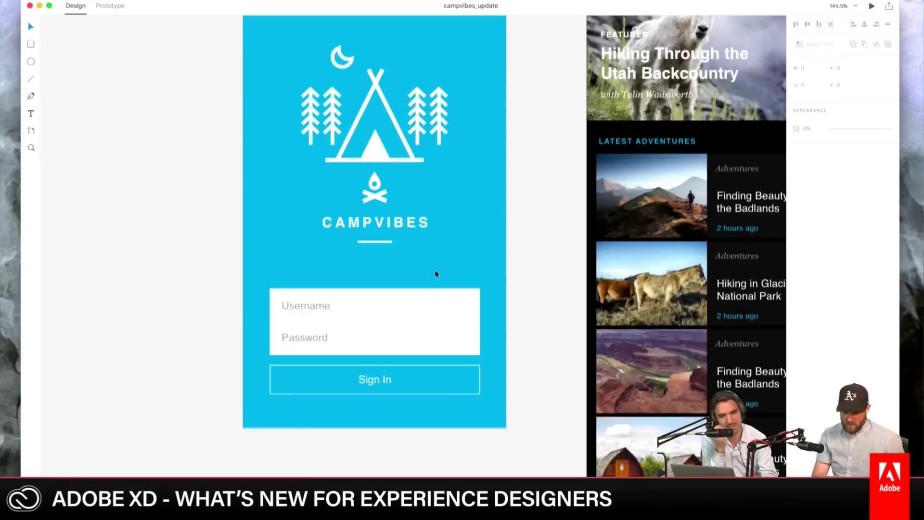
{"action": "left_click", "coordinate": [454, 366]}
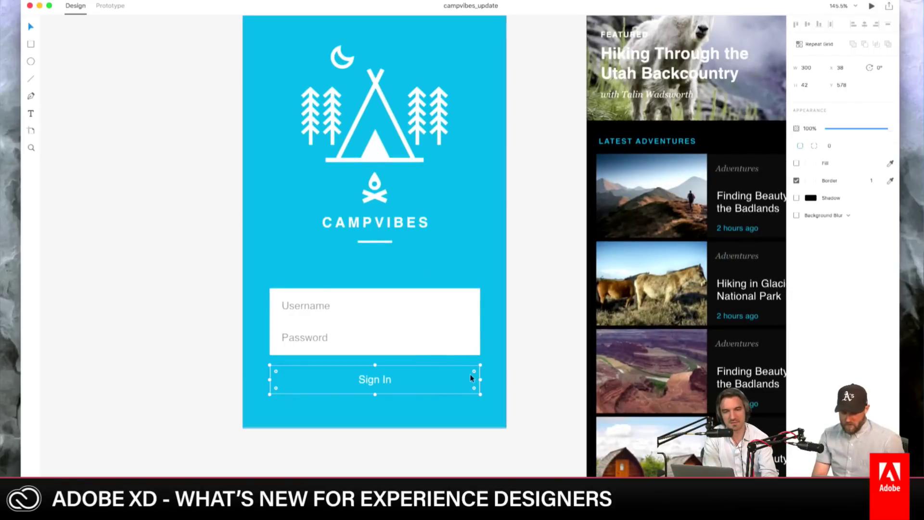
{"action": "left_click_drag", "start_coordinate": [473, 376], "coordinate": [464, 381]}
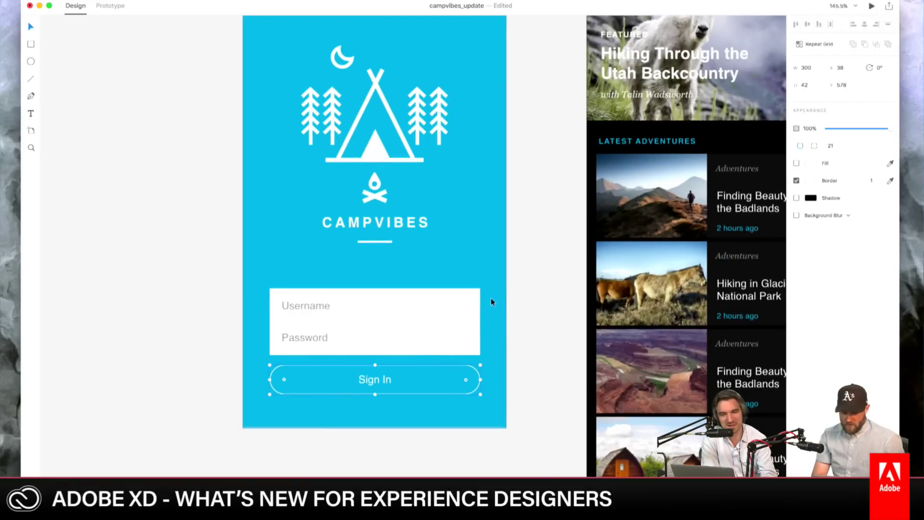
Step: Set the corner radius of the white Username and Password box to 4
{"action": "left_click", "coordinate": [473, 302]}
{"action": "double_click", "coordinate": [473, 302]}
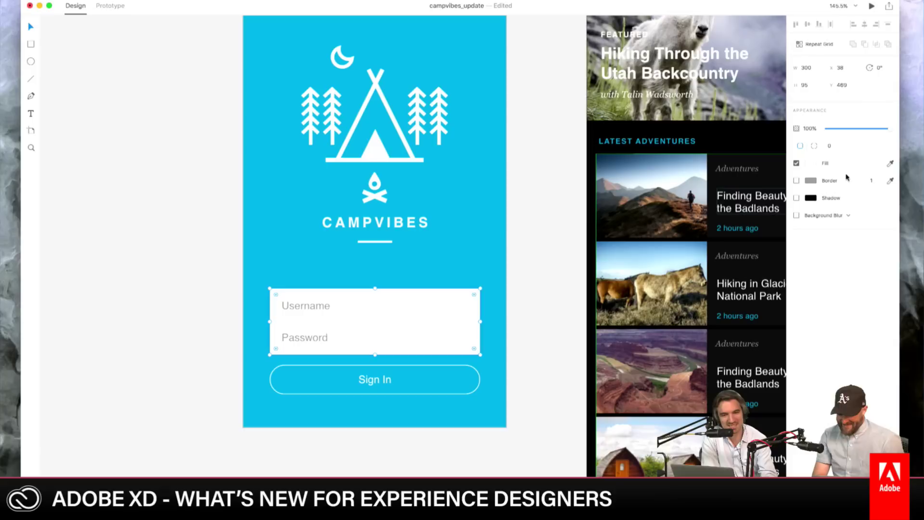
{"action": "left_click", "coordinate": [831, 147]}
{"action": "type", "text": "4"}
{"action": "key", "text": "Tab"}
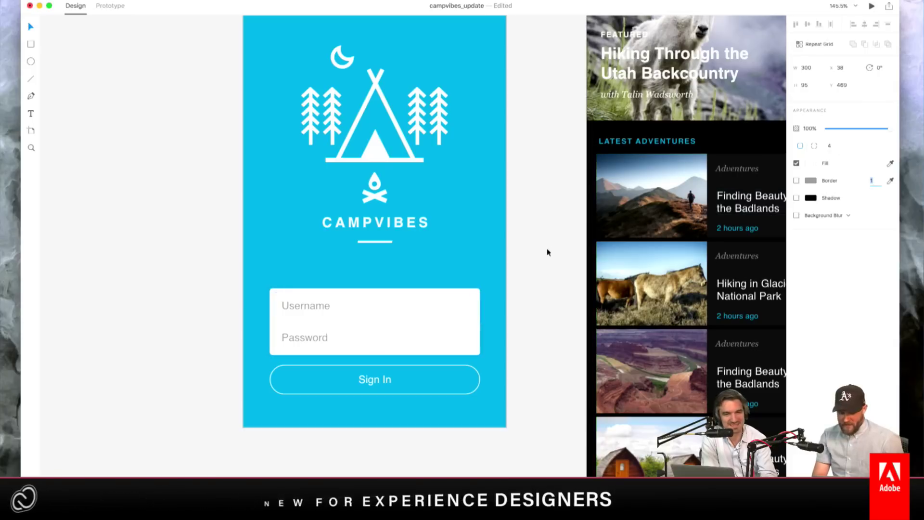
Step: Enable background blur on the login box with amount 20 and brightness 33, raise the blur's fill opacity to the maximum, and deselect it
{"action": "left_click", "coordinate": [796, 215]}
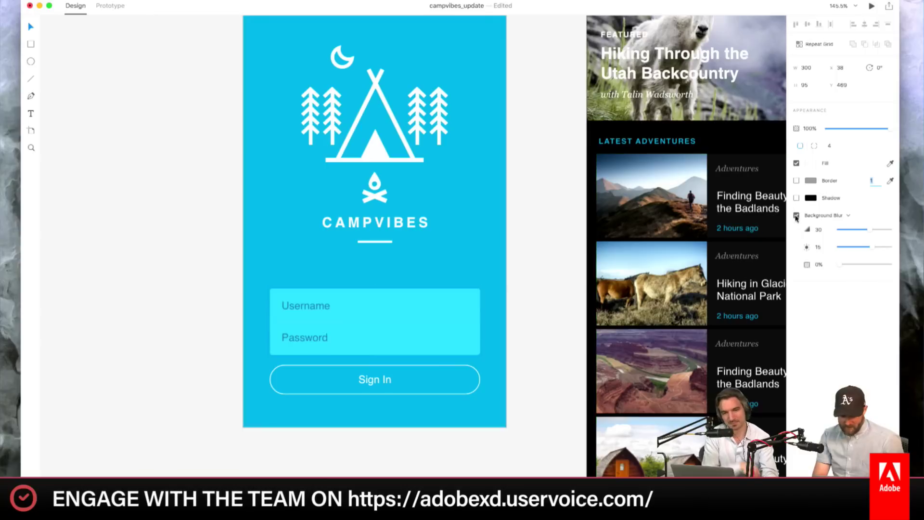
{"action": "mouse_move", "coordinate": [868, 230]}
{"action": "left_mouse_down"}
{"action": "mouse_move", "coordinate": [885, 231]}
{"action": "mouse_move", "coordinate": [889, 249]}
{"action": "mouse_move", "coordinate": [857, 232]}
{"action": "mouse_move", "coordinate": [877, 231]}
{"action": "mouse_move", "coordinate": [860, 231]}
{"action": "left_mouse_up"}
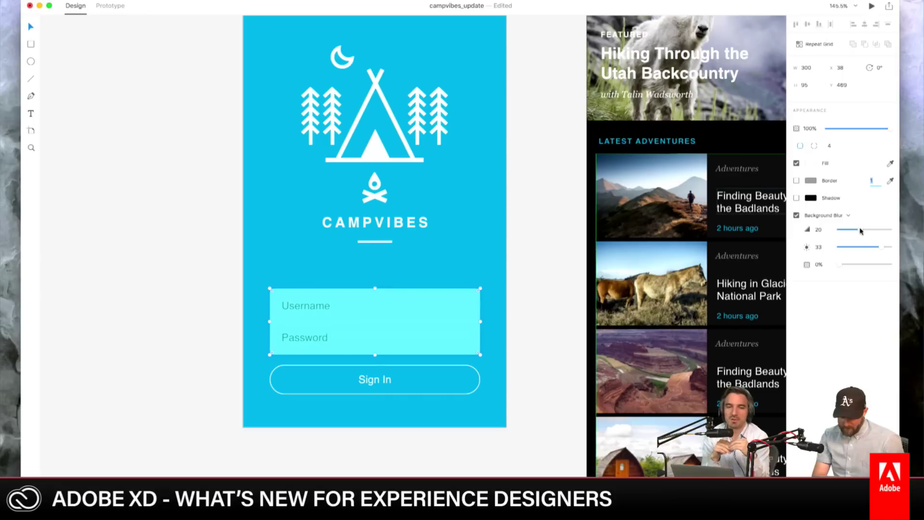
{"action": "left_click_drag", "start_coordinate": [846, 265], "coordinate": [895, 266]}
{"action": "left_click", "coordinate": [563, 233]}
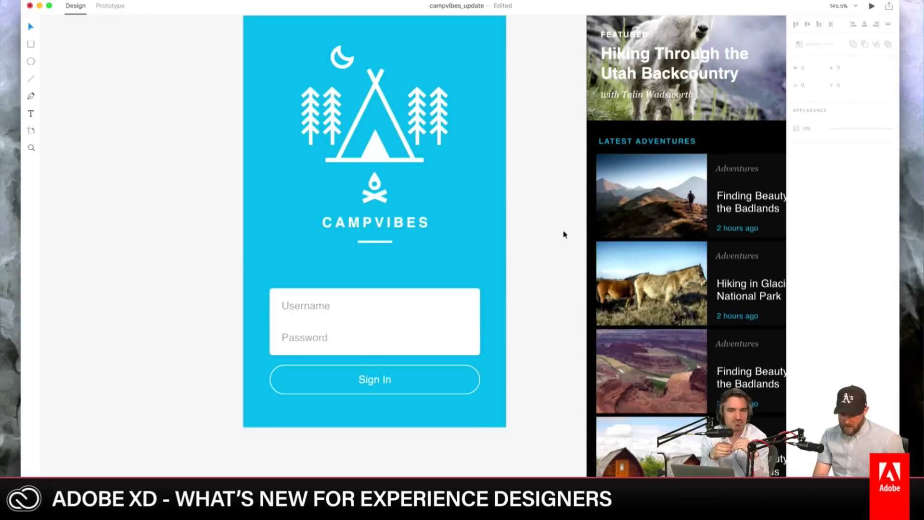
{"action": "key", "text": "super+minus"}
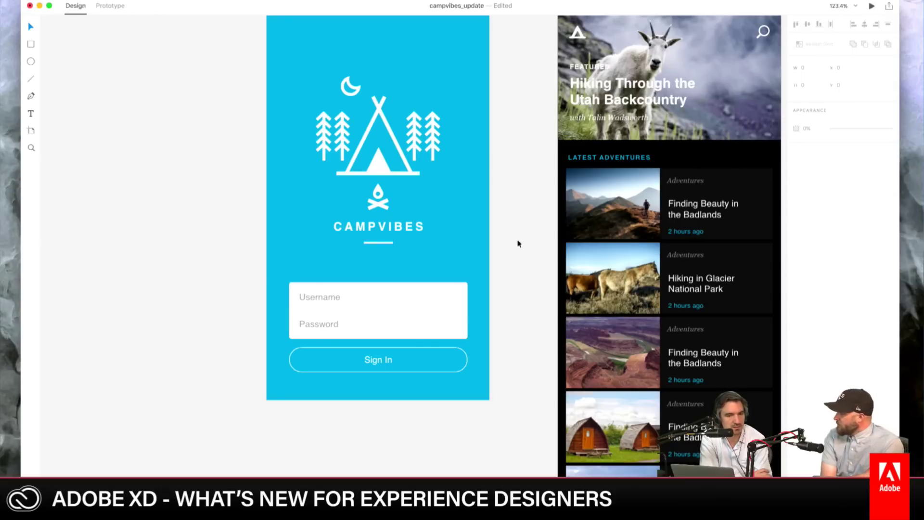
{"action": "scroll", "coordinate": [518, 243], "scroll_direction": "right", "scroll_amount": 5}
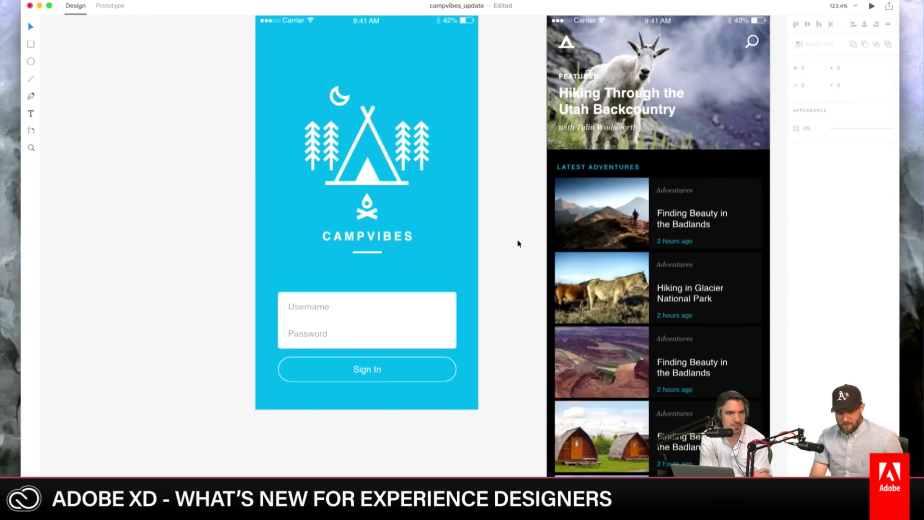
Step: Switch to Finder, open the Campvibes new folder on the Desktop, and move its window clear of the Featured artboard
{"action": "scroll", "coordinate": [518, 244], "scroll_direction": "down", "scroll_amount": 2}
{"action": "scroll", "coordinate": [518, 244], "scroll_direction": "right", "scroll_amount": 10}
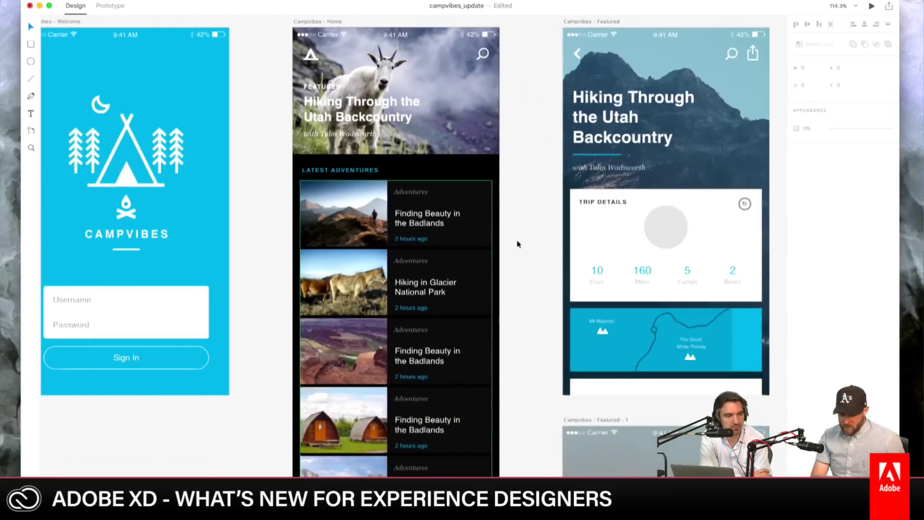
{"action": "key", "text": "super+Tab"}
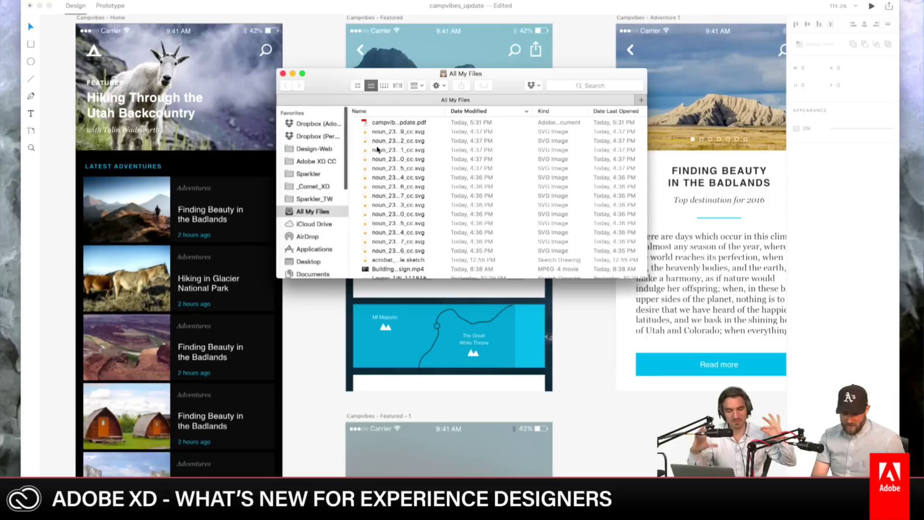
{"action": "left_click", "coordinate": [317, 262]}
{"action": "left_click", "coordinate": [433, 126]}
{"action": "double_click", "coordinate": [434, 126]}
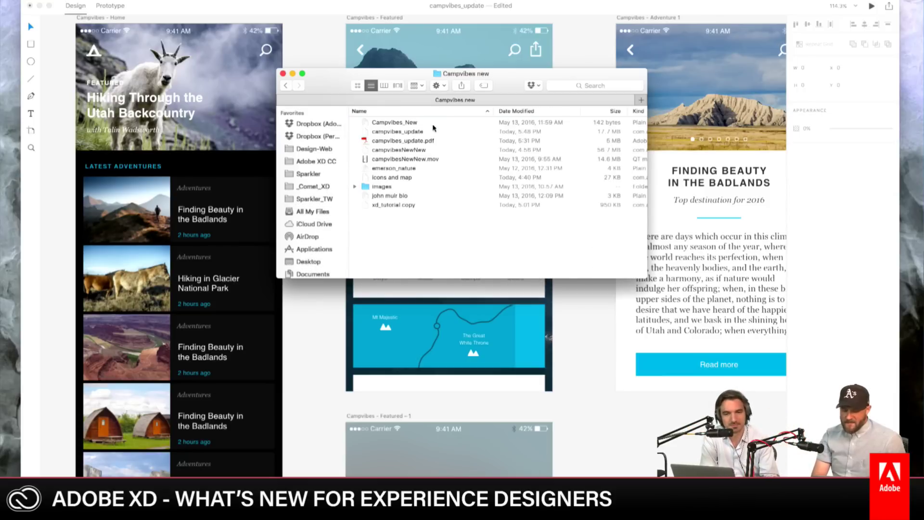
{"action": "left_click_drag", "start_coordinate": [488, 75], "coordinate": [797, 183]}
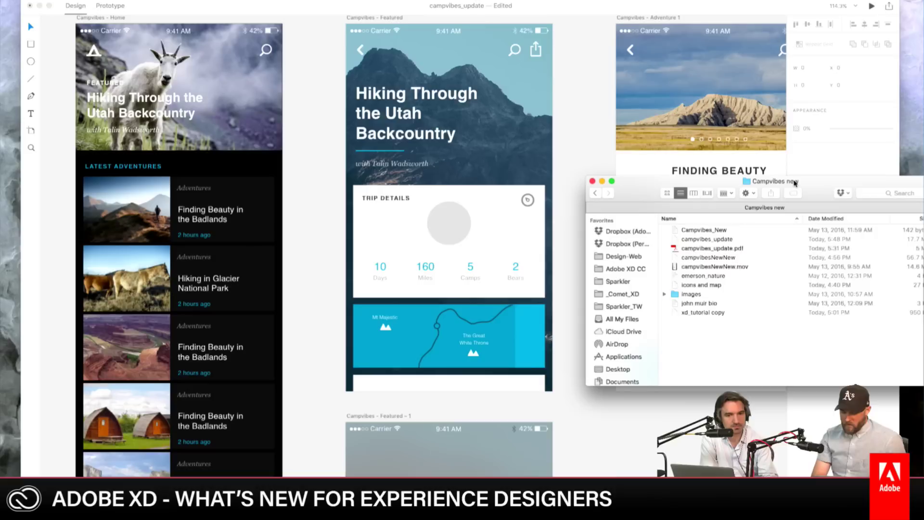
Step: Browse through the images and Profiles folders and open the John Muir folder
{"action": "double_click", "coordinate": [725, 295]}
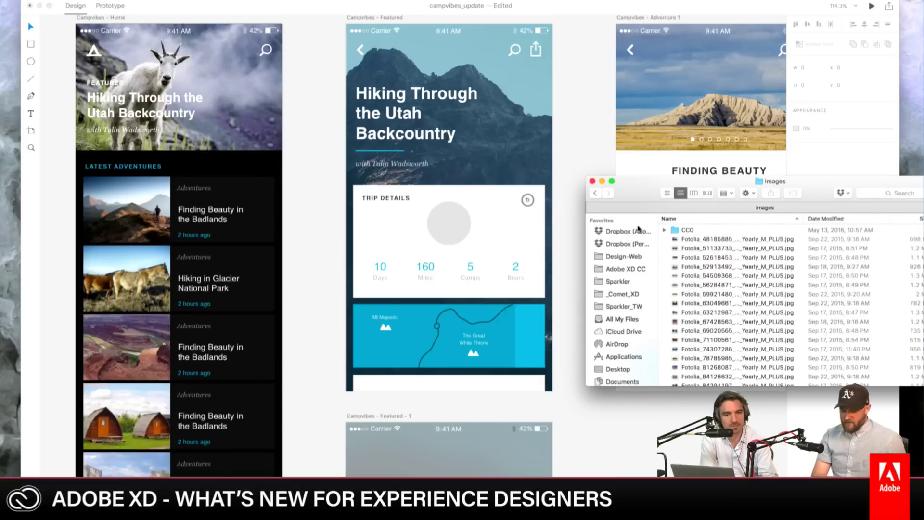
{"action": "left_click", "coordinate": [596, 193]}
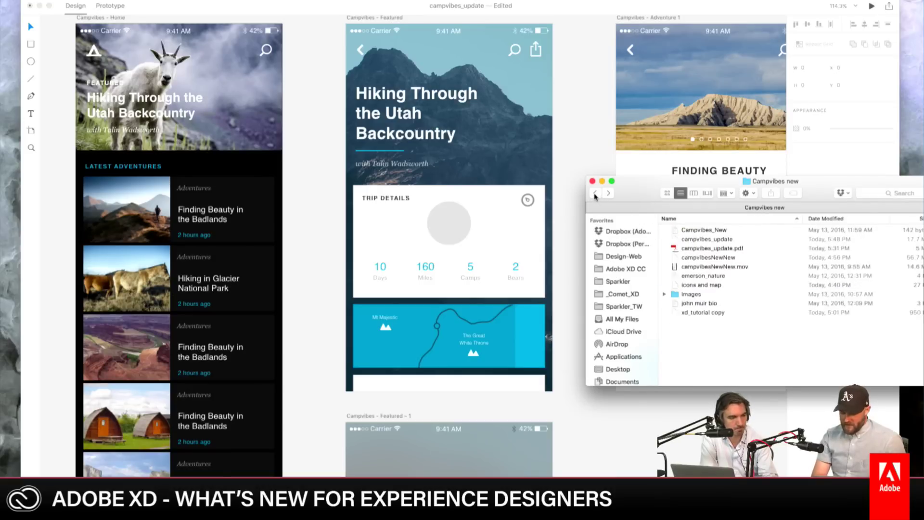
{"action": "double_click", "coordinate": [713, 292]}
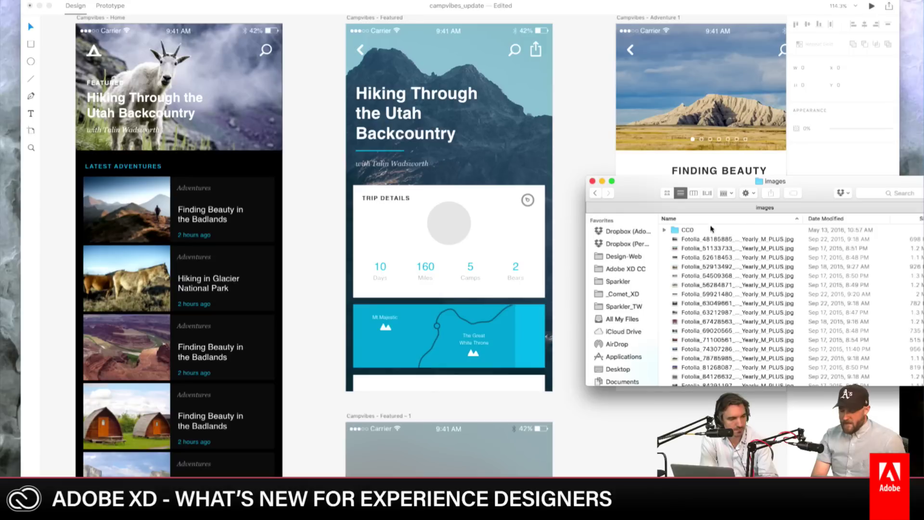
{"action": "scroll", "coordinate": [714, 291], "scroll_direction": "down", "scroll_amount": 5}
{"action": "double_click", "coordinate": [710, 381]}
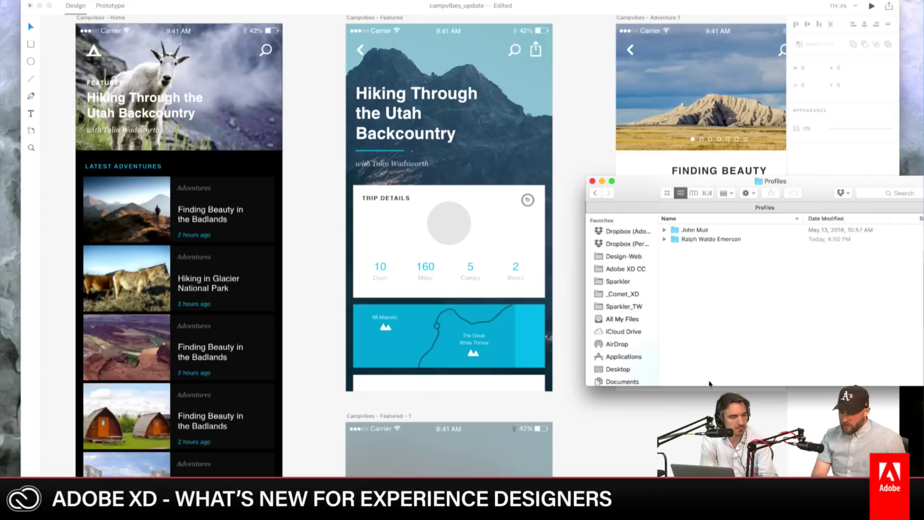
{"action": "double_click", "coordinate": [710, 230]}
Step: Preview colby_3-65_muir_medium.jpg, bring it into the XD document, and place it over the grey circle in Trip Details on the Featured artboard
{"action": "left_click", "coordinate": [710, 231]}
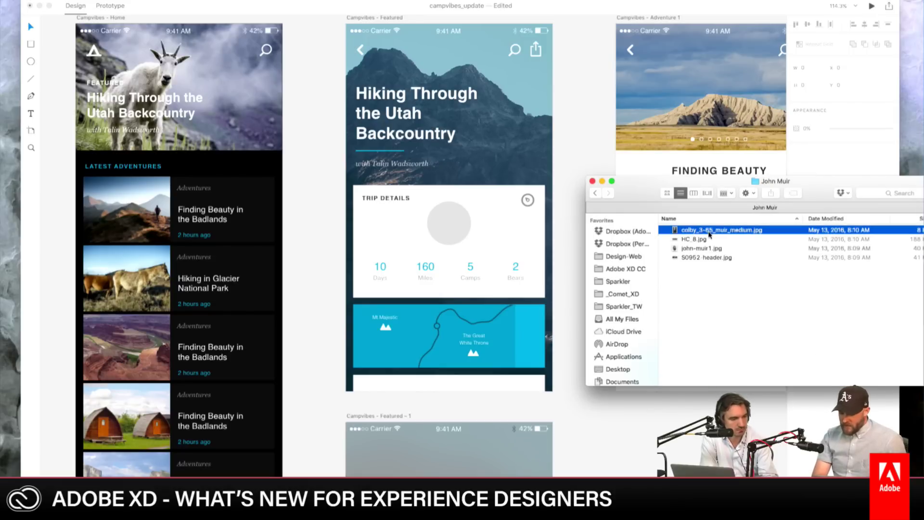
{"action": "key", "text": "space"}
{"action": "key", "text": "space"}
{"action": "left_click_drag", "start_coordinate": [675, 230], "coordinate": [574, 179]}
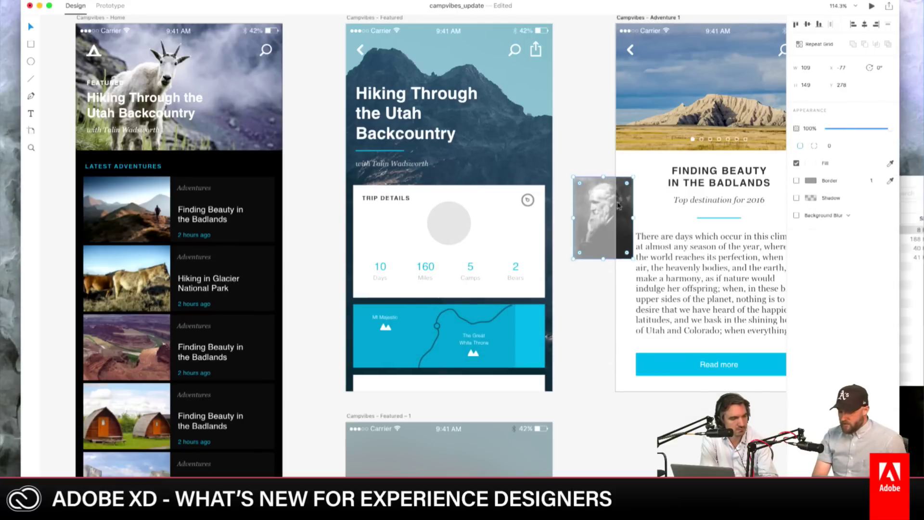
{"action": "left_click_drag", "start_coordinate": [620, 203], "coordinate": [476, 222]}
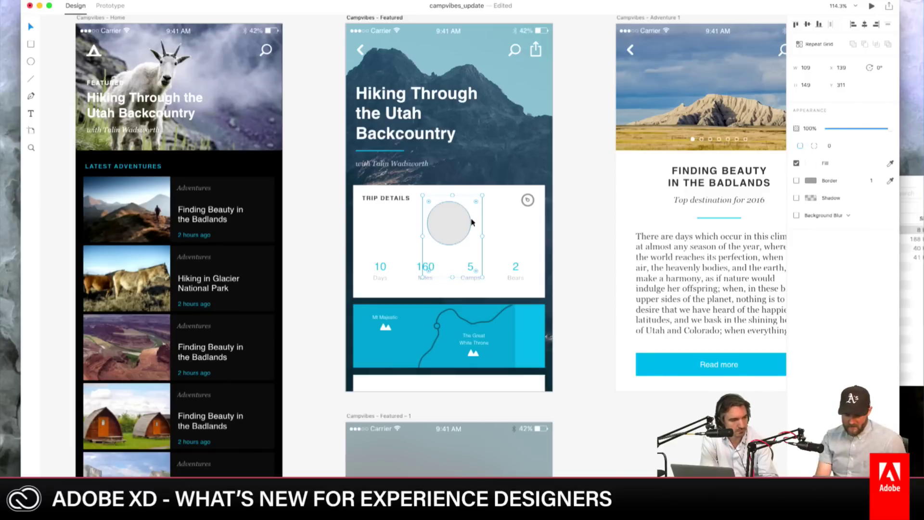
{"action": "left_click", "coordinate": [472, 222]}
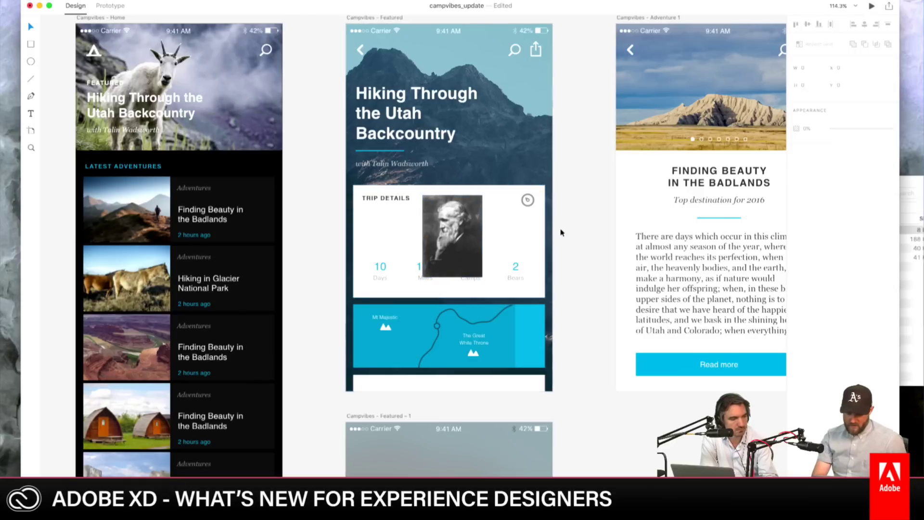
{"action": "left_click", "coordinate": [610, 226]}
Step: Centre the portrait behind the grey circle at about 95 by 131 and mask it with the circle
{"action": "left_click", "coordinate": [432, 247]}
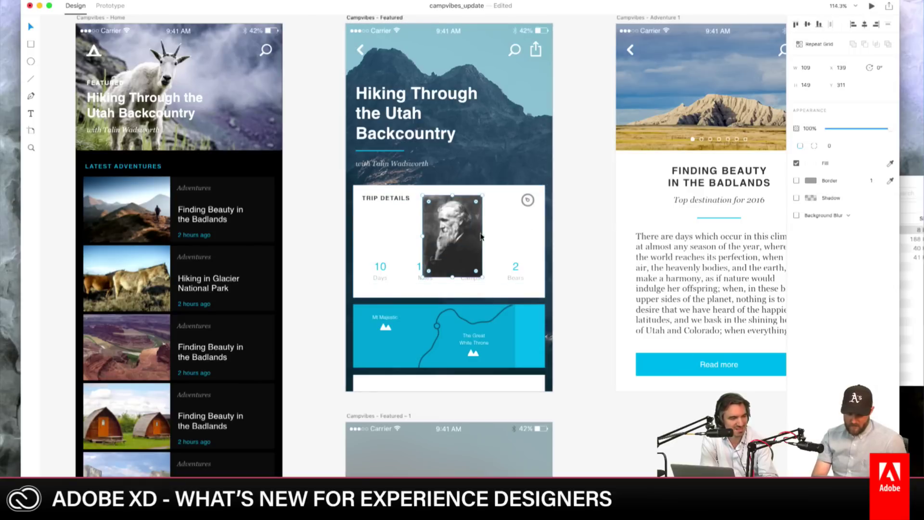
{"action": "mouse_move", "coordinate": [456, 236]}
{"action": "left_mouse_down"}
{"action": "mouse_move", "coordinate": [410, 232]}
{"action": "mouse_move", "coordinate": [450, 233]}
{"action": "left_mouse_up"}
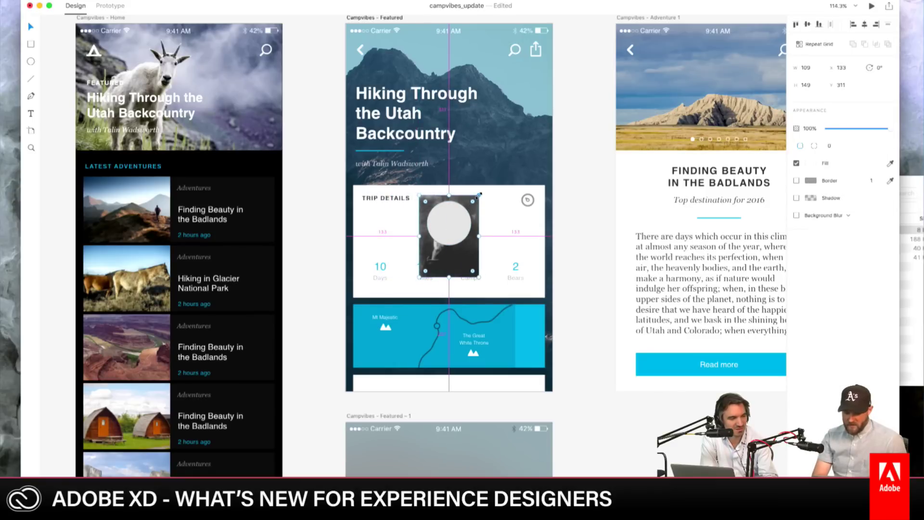
{"action": "left_click", "coordinate": [457, 229], "text": "shift"}
{"action": "key", "text": "super+shift+m"}
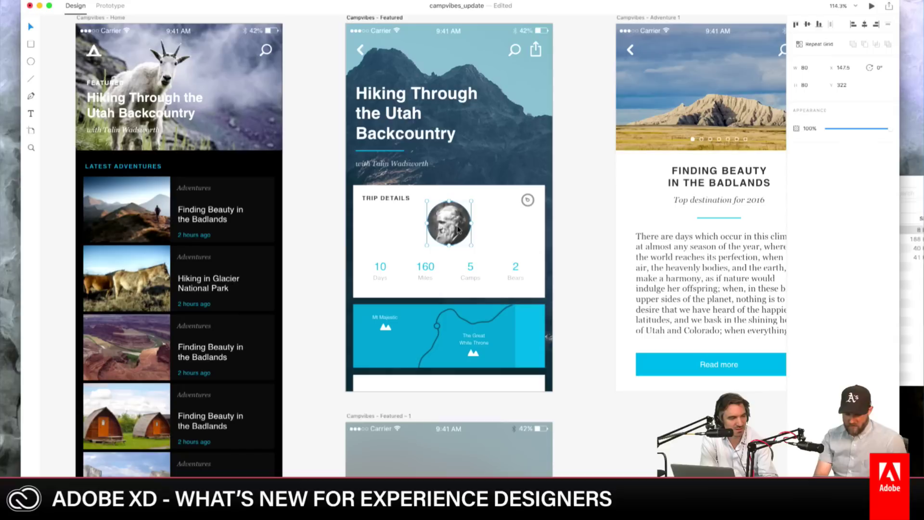
Step: Enter the circular mask in Trip Details and shift the portrait slightly down inside it, centred horizontally
{"action": "double_click", "coordinate": [460, 227]}
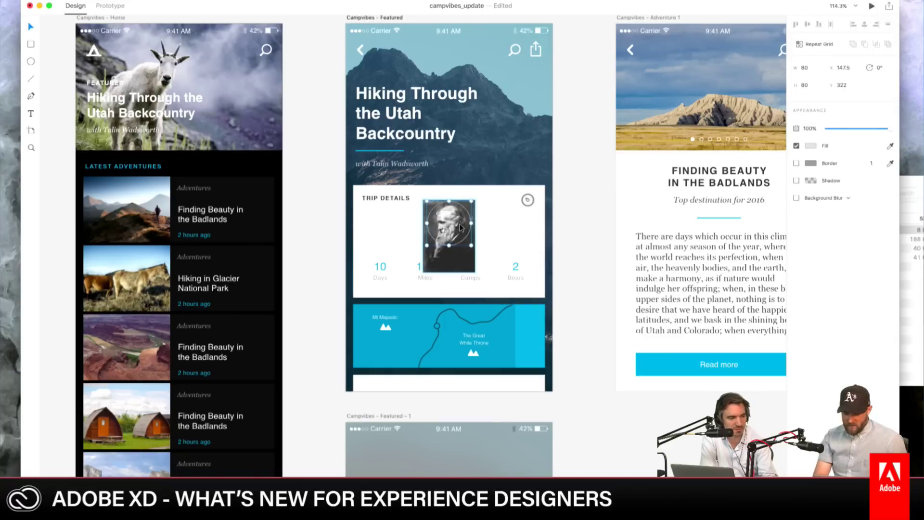
{"action": "left_click", "coordinate": [588, 231]}
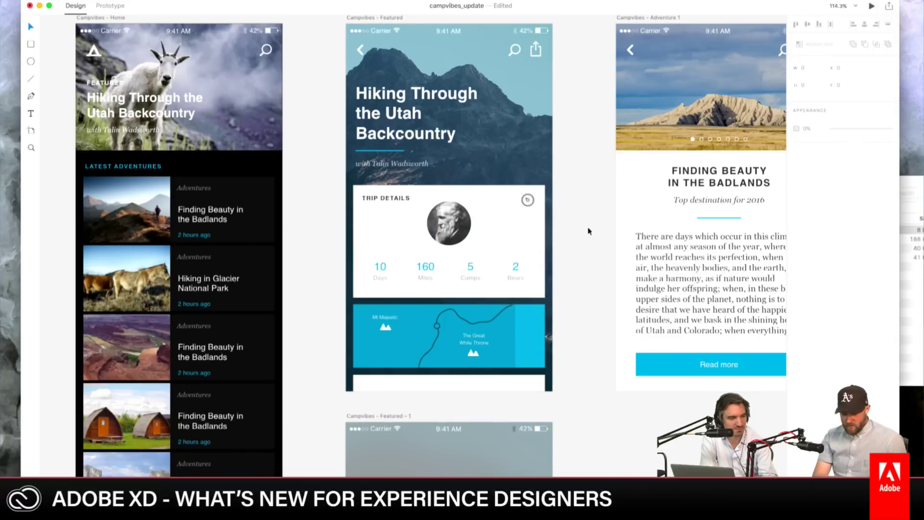
{"action": "scroll", "coordinate": [588, 231], "scroll_direction": "up", "scroll_amount": 5}
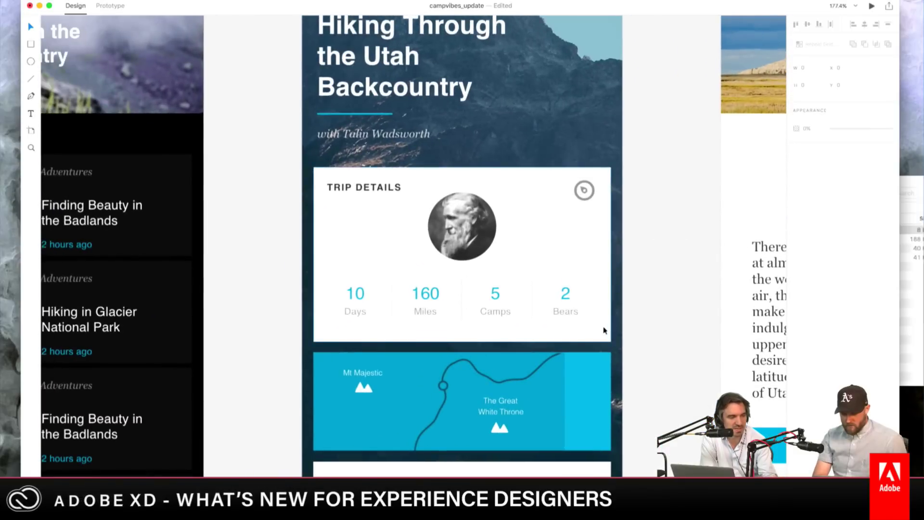
{"action": "scroll", "coordinate": [605, 330], "scroll_direction": "down", "scroll_amount": 2}
{"action": "double_click", "coordinate": [496, 221]}
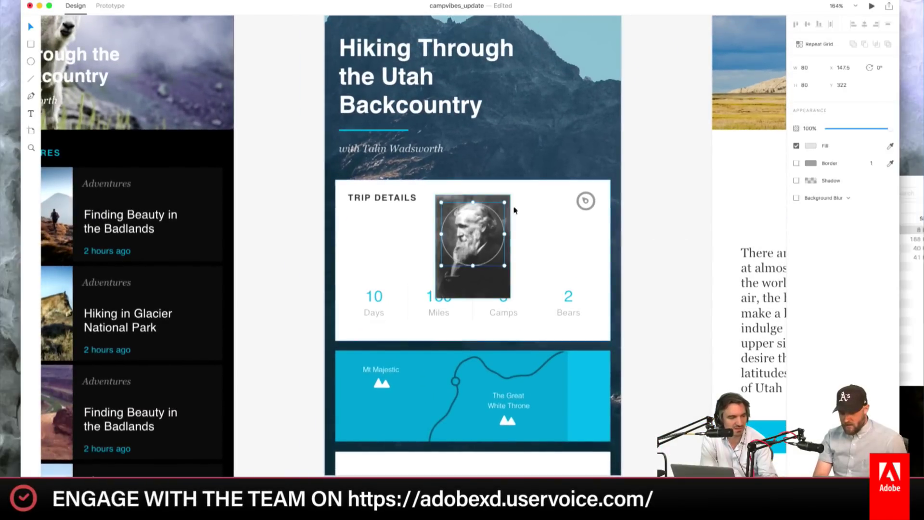
{"action": "left_click_drag", "start_coordinate": [507, 212], "coordinate": [506, 215]}
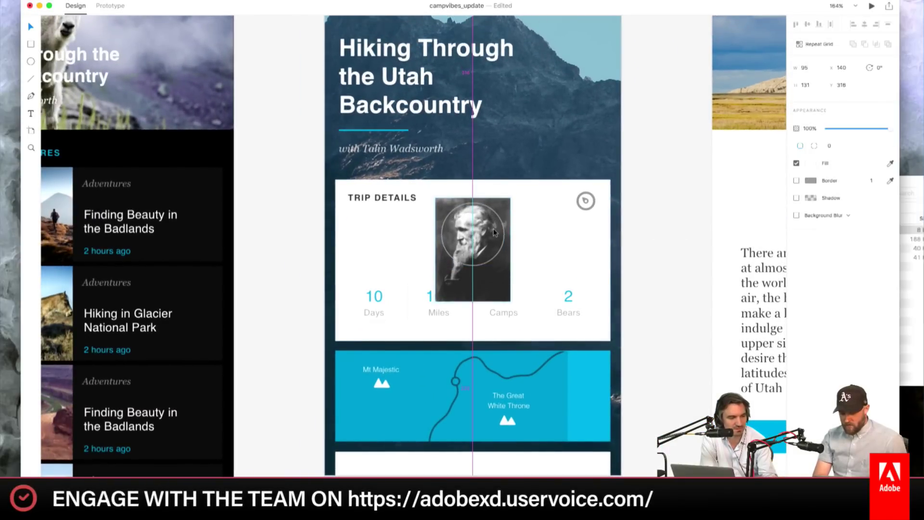
{"action": "left_click", "coordinate": [629, 259]}
{"action": "scroll", "coordinate": [714, 247], "scroll_direction": "down", "scroll_amount": 3}
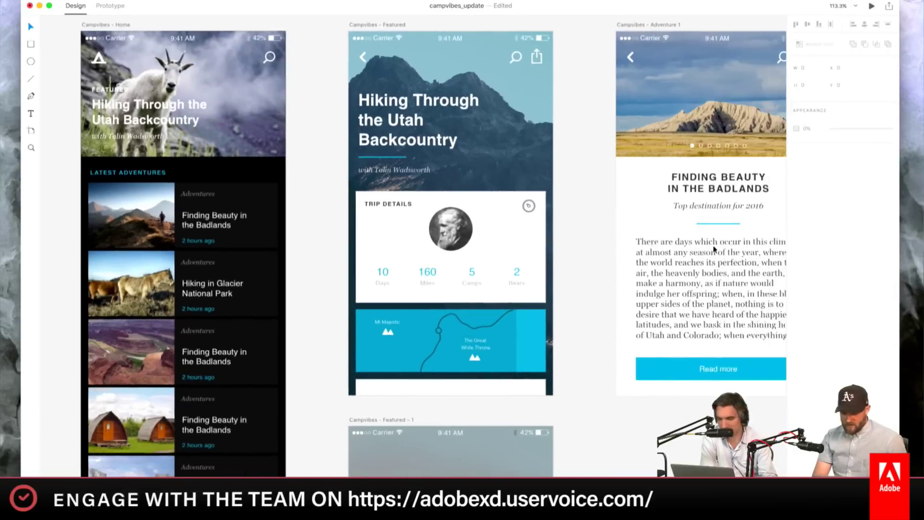
Step: In Prototype mode, link the central tent icon on artboard iPhone 6 – 2 to iPhone 6 – 5 with a Dissolve transition
{"action": "scroll", "coordinate": [714, 249], "scroll_direction": "down", "scroll_amount": 10}
{"action": "scroll", "coordinate": [714, 248], "scroll_direction": "right", "scroll_amount": 6}
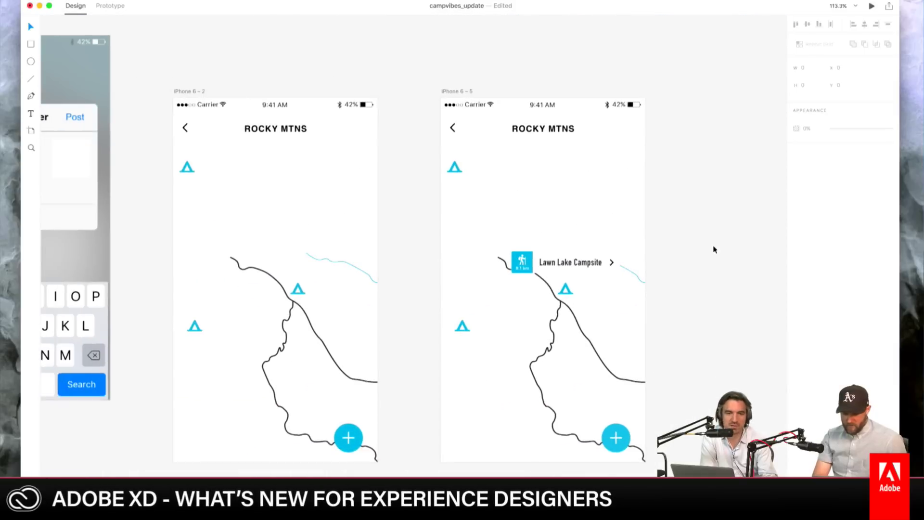
{"action": "left_click_drag", "start_coordinate": [369, 198], "coordinate": [446, 187]}
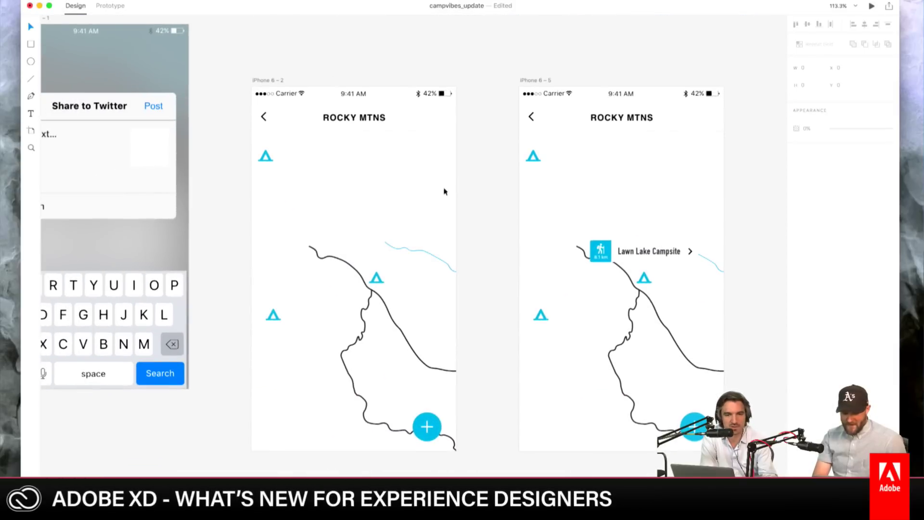
{"action": "left_click", "coordinate": [377, 282]}
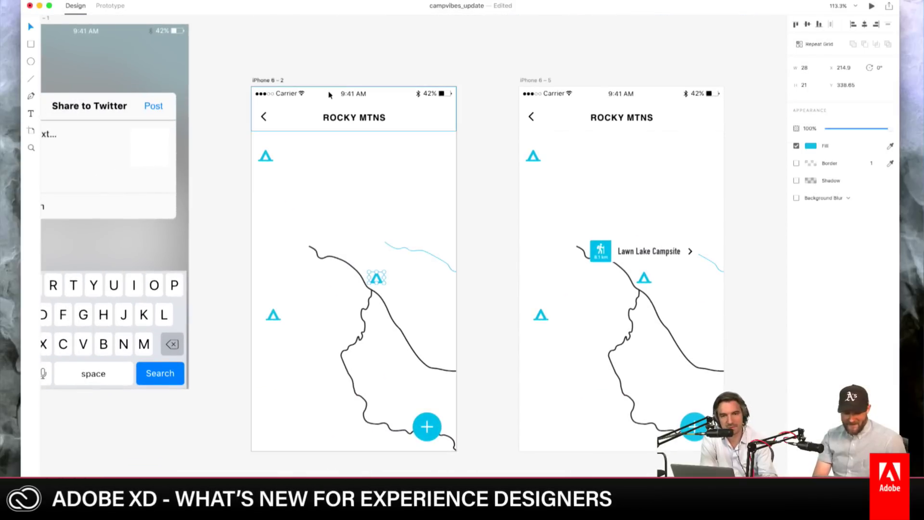
{"action": "left_click", "coordinate": [111, 6]}
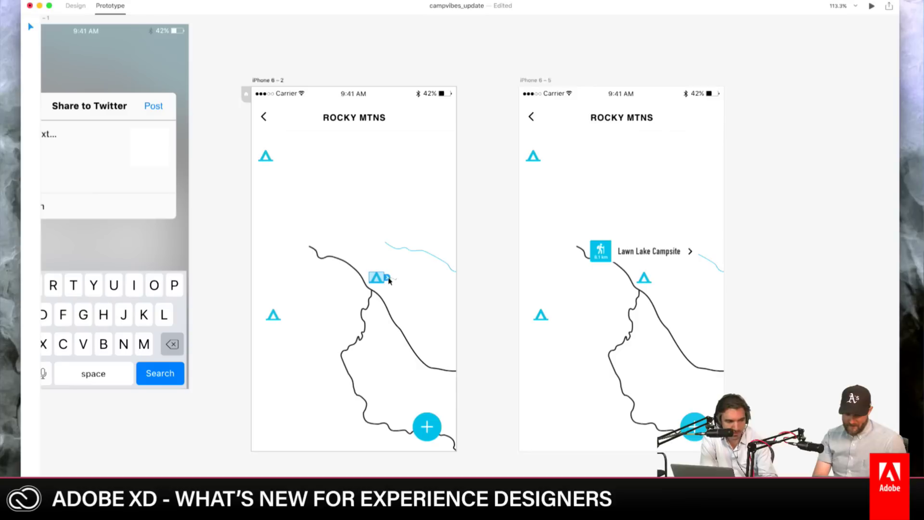
{"action": "left_click_drag", "start_coordinate": [387, 277], "coordinate": [552, 251]}
{"action": "left_click", "coordinate": [533, 201]}
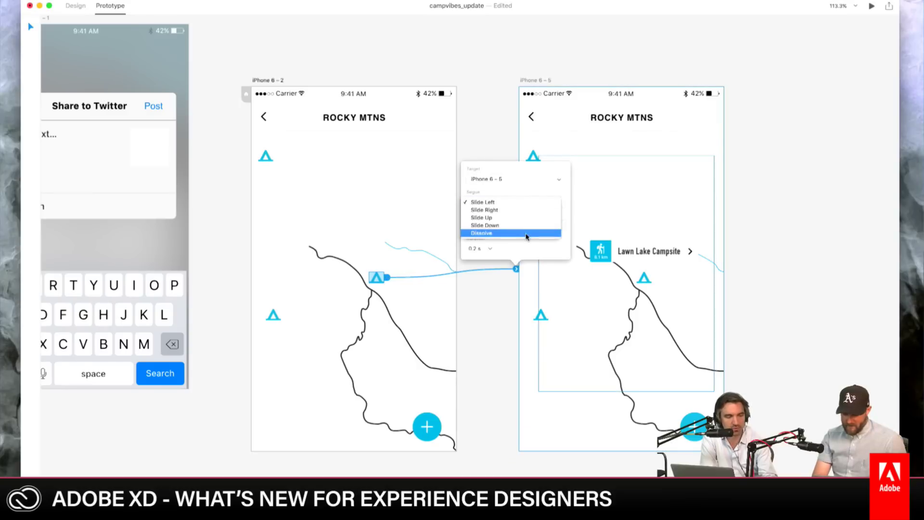
{"action": "left_click", "coordinate": [527, 233]}
{"action": "left_click", "coordinate": [754, 207]}
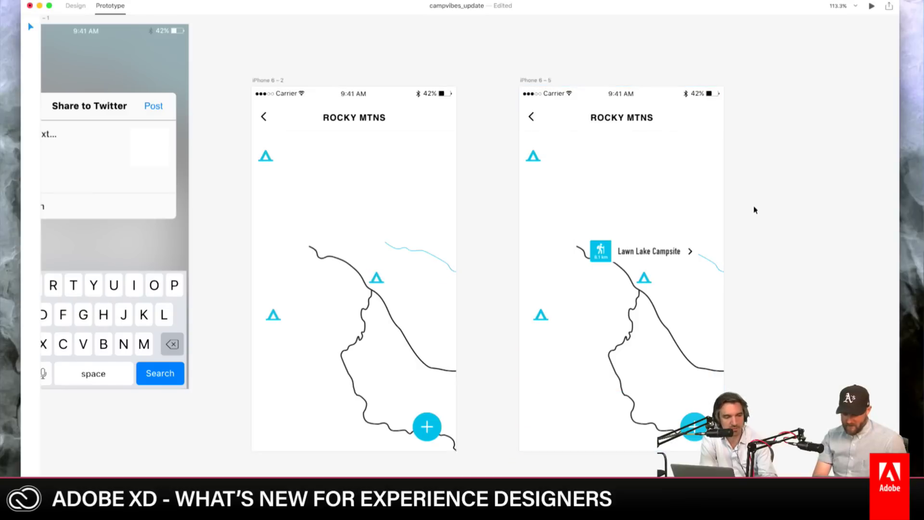
Step: Duplicate the iPhone 6 – 5 artboard beside the original and deselect the copy
{"action": "left_click_drag", "start_coordinate": [754, 205], "coordinate": [634, 192]}
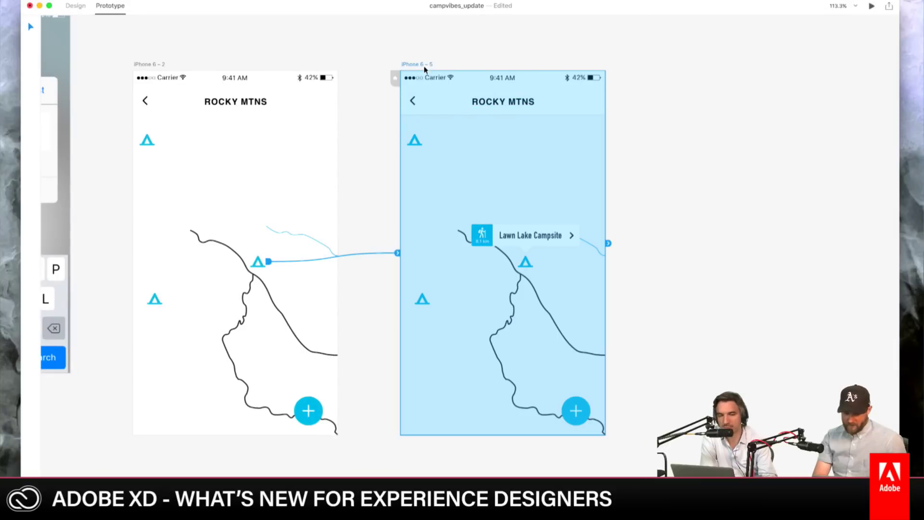
{"action": "left_click_drag", "start_coordinate": [473, 73], "coordinate": [592, 62]}
{"action": "key", "text": "Escape"}
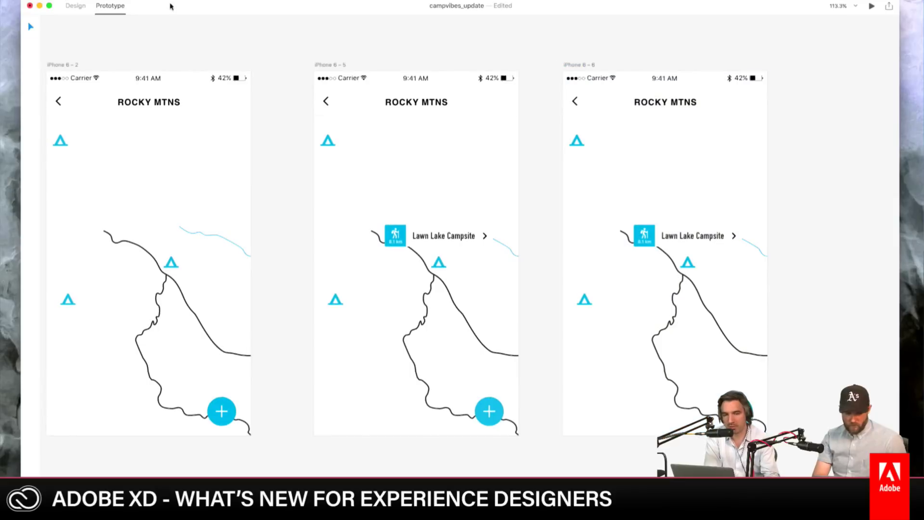
Step: In Design mode, fill the header bar of the duplicated map artboard with the blue sampled from its round plus button
{"action": "left_click", "coordinate": [72, 5]}
{"action": "left_click", "coordinate": [586, 91]}
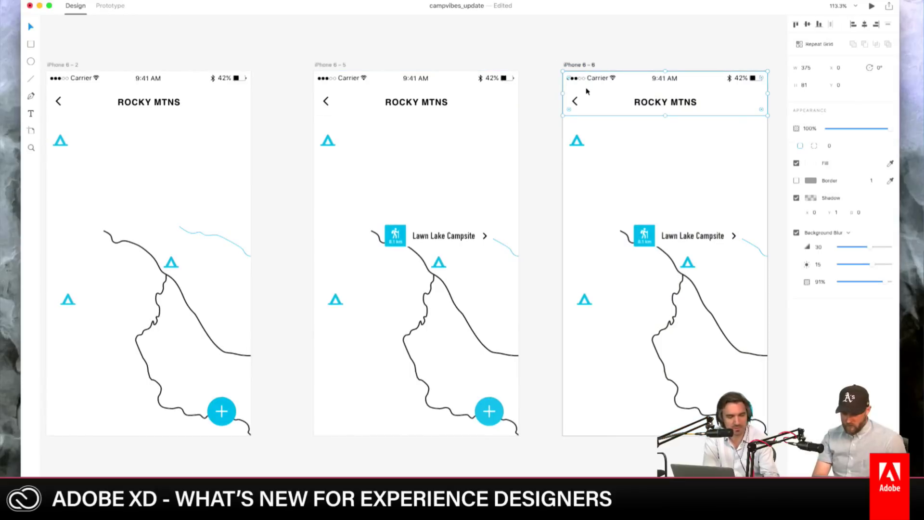
{"action": "left_click", "coordinate": [890, 163]}
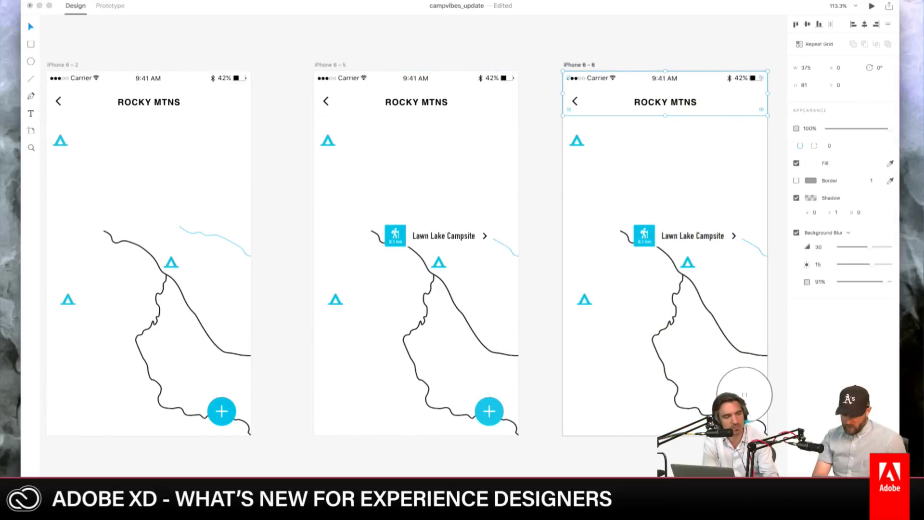
{"action": "left_click", "coordinate": [744, 410]}
Step: Recolour the ROCKY MTNS title on the duplicated artboard's blue header near-white and the back arrow's border white
{"action": "double_click", "coordinate": [672, 102]}
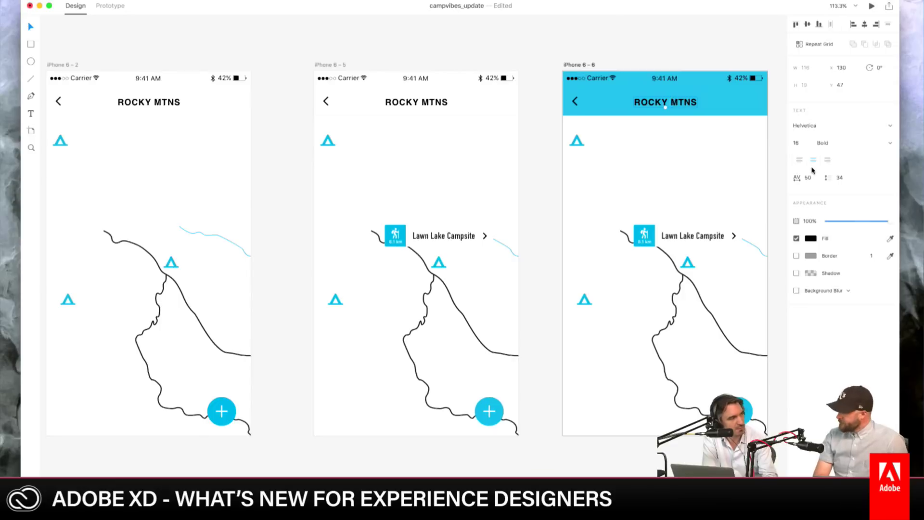
{"action": "left_click", "coordinate": [811, 238]}
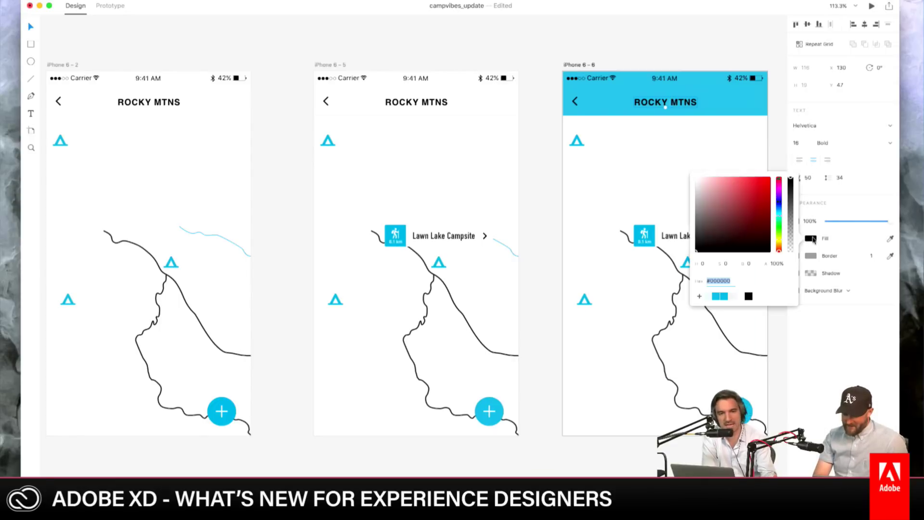
{"action": "left_click_drag", "start_coordinate": [721, 203], "coordinate": [672, 169]}
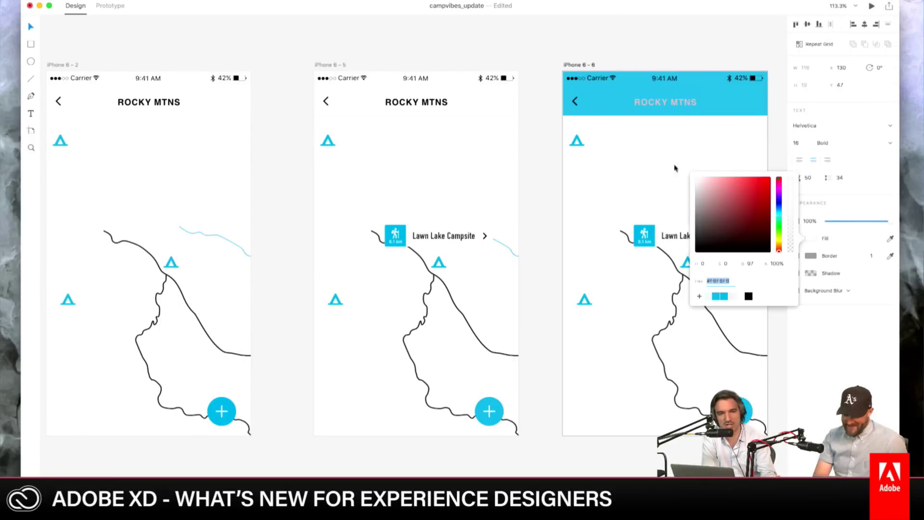
{"action": "left_click", "coordinate": [575, 101]}
{"action": "left_click", "coordinate": [811, 165]}
{"action": "left_click_drag", "start_coordinate": [727, 140], "coordinate": [696, 98]}
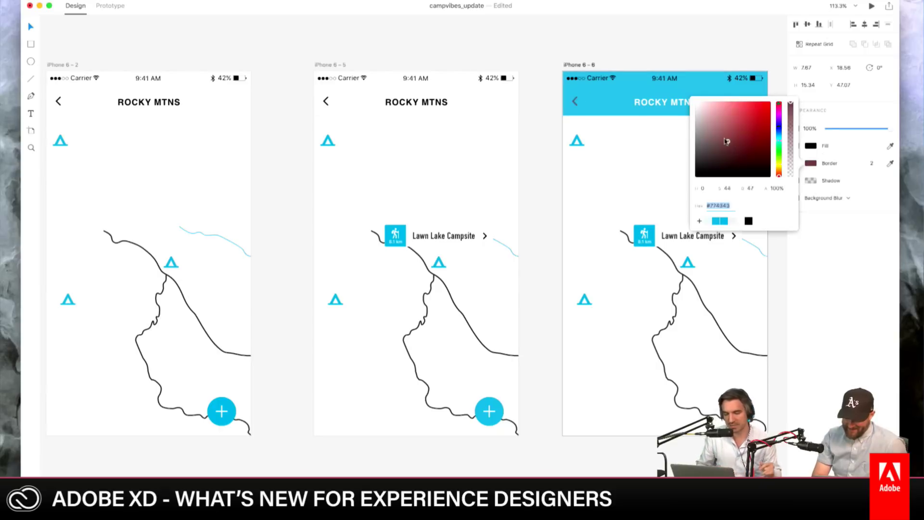
Step: Replace the black status bar on the blue-header iPhone 6 – 6 artboard with a white version from another artboard
{"action": "left_click", "coordinate": [703, 66]}
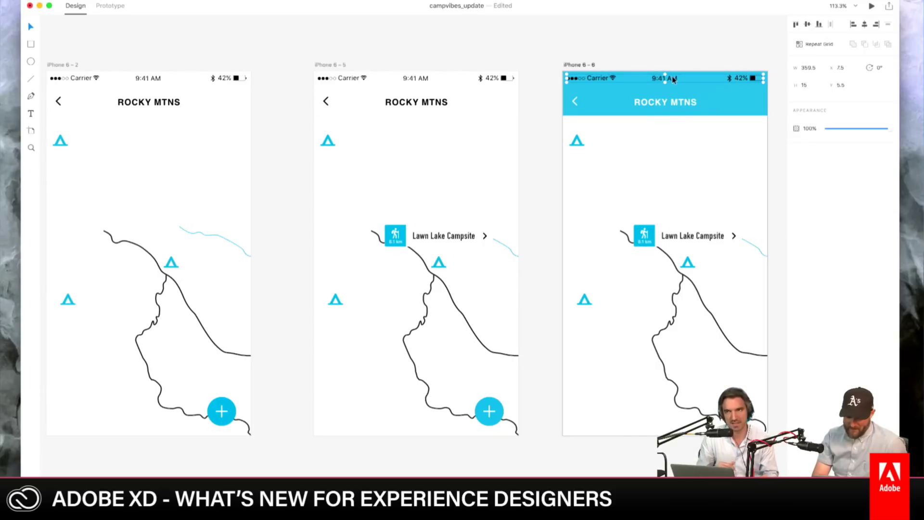
{"action": "scroll", "coordinate": [673, 79], "scroll_direction": "left", "scroll_amount": 15}
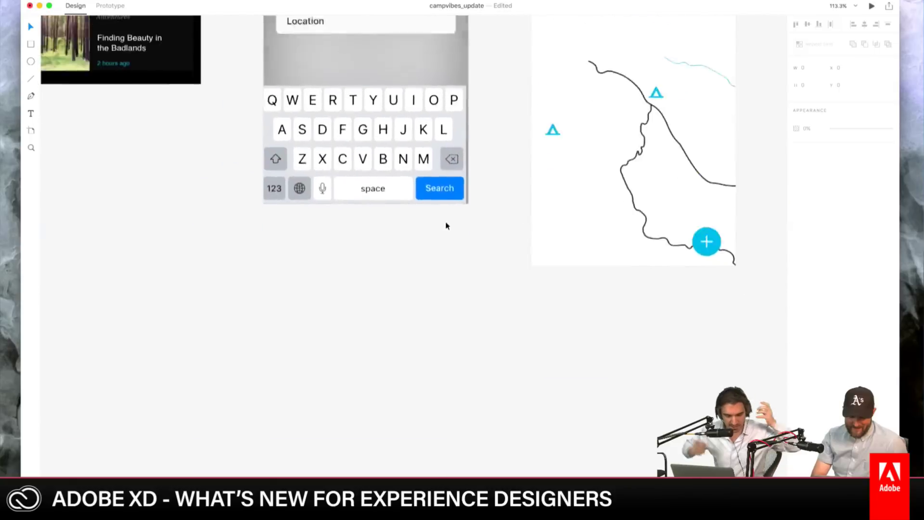
{"action": "scroll", "coordinate": [556, 247], "scroll_direction": "right", "scroll_amount": 15}
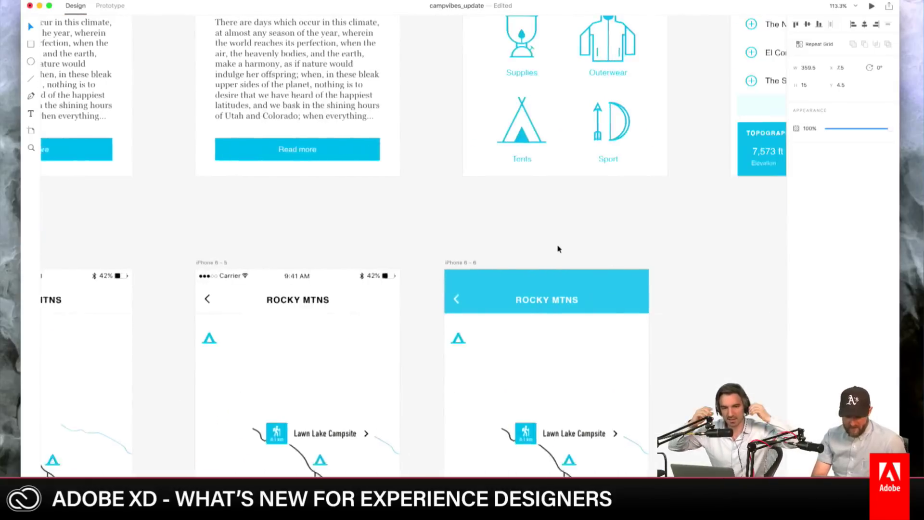
{"action": "scroll", "coordinate": [558, 249], "scroll_direction": "left", "scroll_amount": 8}
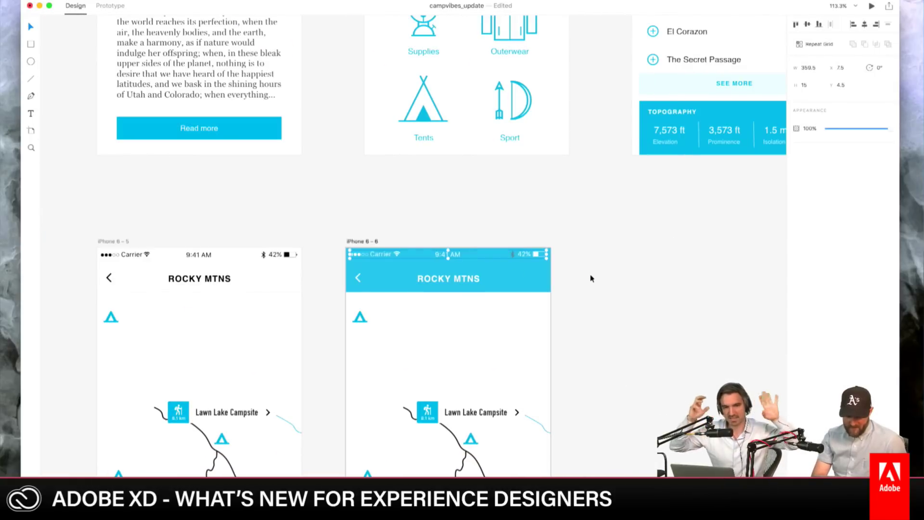
{"action": "scroll", "coordinate": [592, 277], "scroll_direction": "down", "scroll_amount": 5}
{"action": "scroll", "coordinate": [592, 277], "scroll_direction": "left", "scroll_amount": 6}
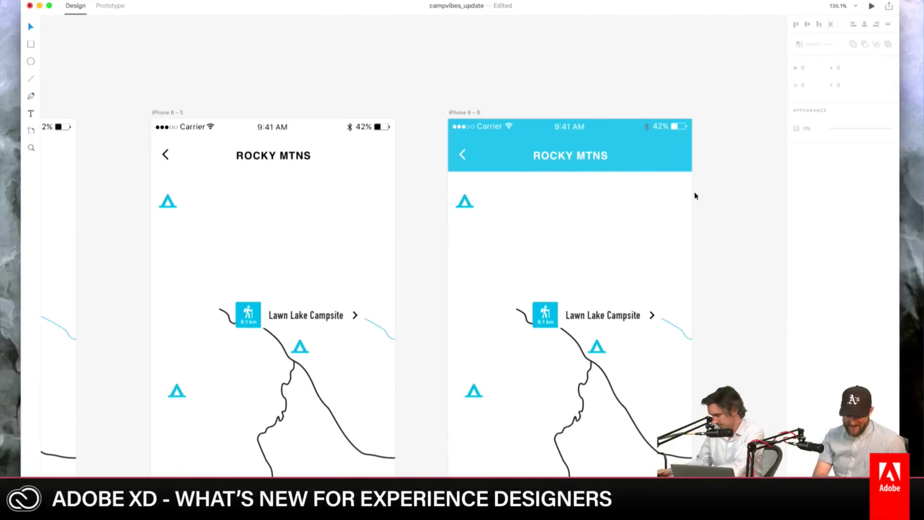
Step: Draw a 375 × 586 rectangle over the map area below the blue header on artboard iPhone 6 – 6
{"action": "scroll", "coordinate": [693, 196], "scroll_direction": "down", "scroll_amount": 2}
{"action": "scroll", "coordinate": [693, 196], "scroll_direction": "right", "scroll_amount": 2}
{"action": "key", "text": "r"}
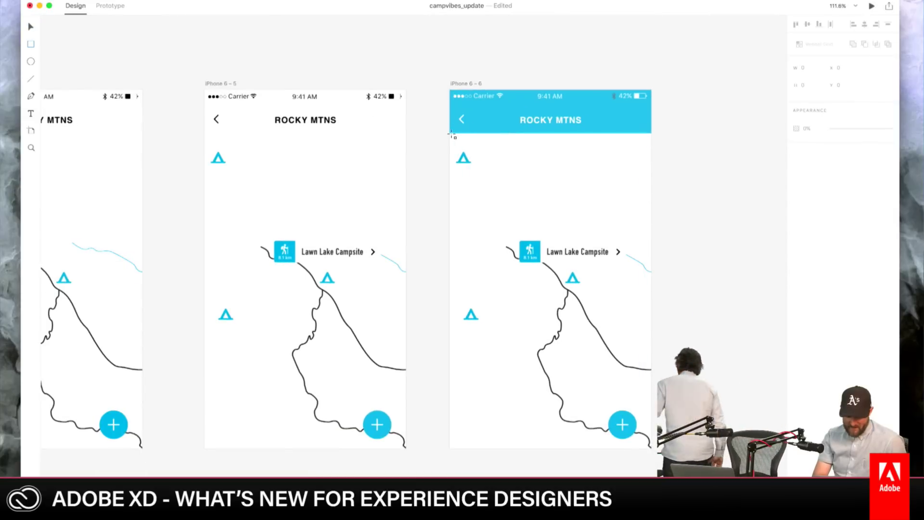
{"action": "left_click_drag", "start_coordinate": [451, 134], "coordinate": [651, 448]}
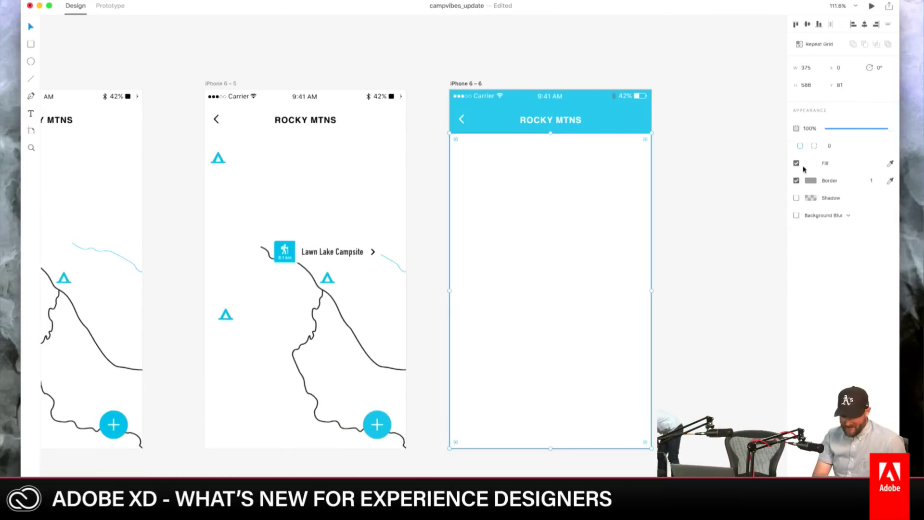
Step: Remove the new rectangle's border and turn on Background Blur for it, then deselect it
{"action": "left_click", "coordinate": [797, 181]}
{"action": "left_click", "coordinate": [820, 215]}
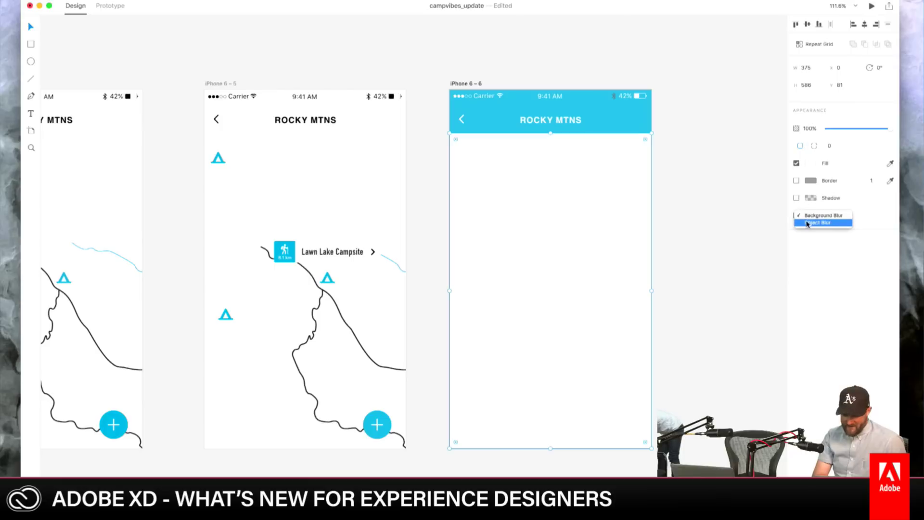
{"action": "left_click", "coordinate": [805, 217]}
{"action": "left_click", "coordinate": [796, 215]}
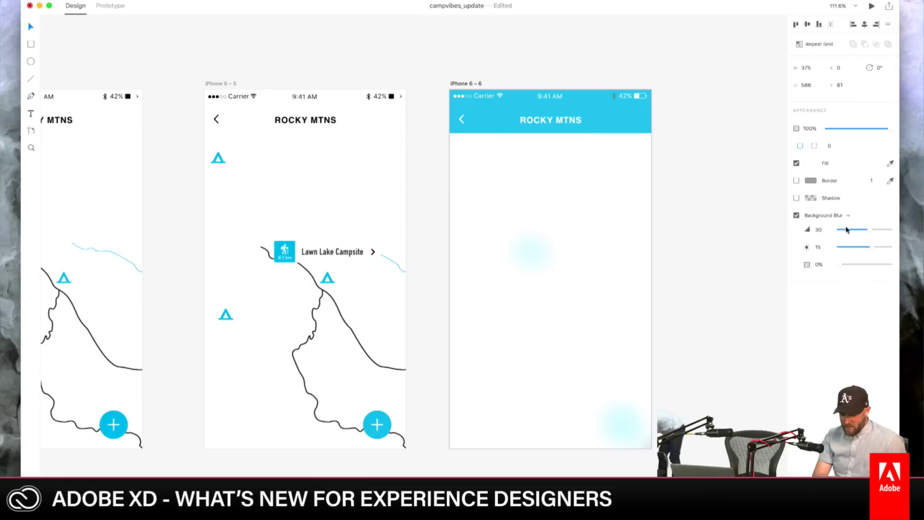
{"action": "left_click", "coordinate": [705, 268]}
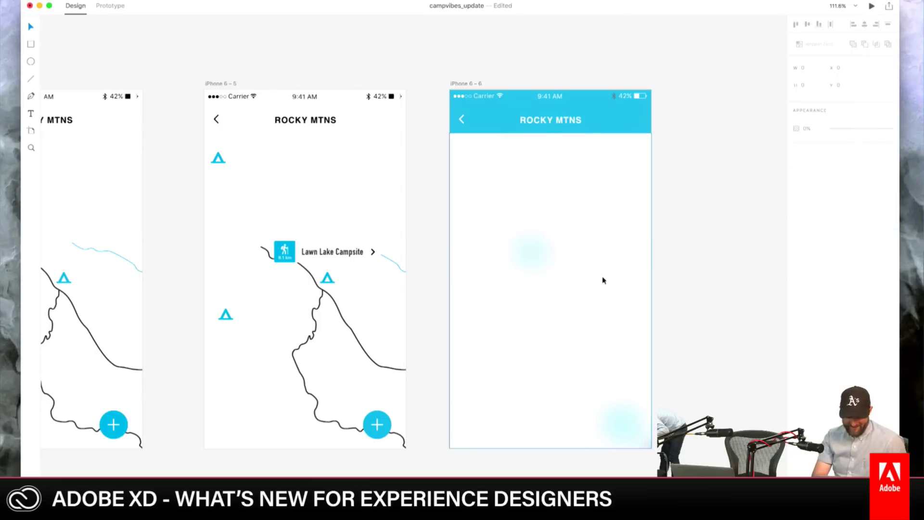
Step: In Prototype mode, link the Lawn Lake Campsite callout on iPhone 6 – 5 to iPhone 6 – 6 with a Dissolve transition
{"action": "left_click", "coordinate": [330, 248]}
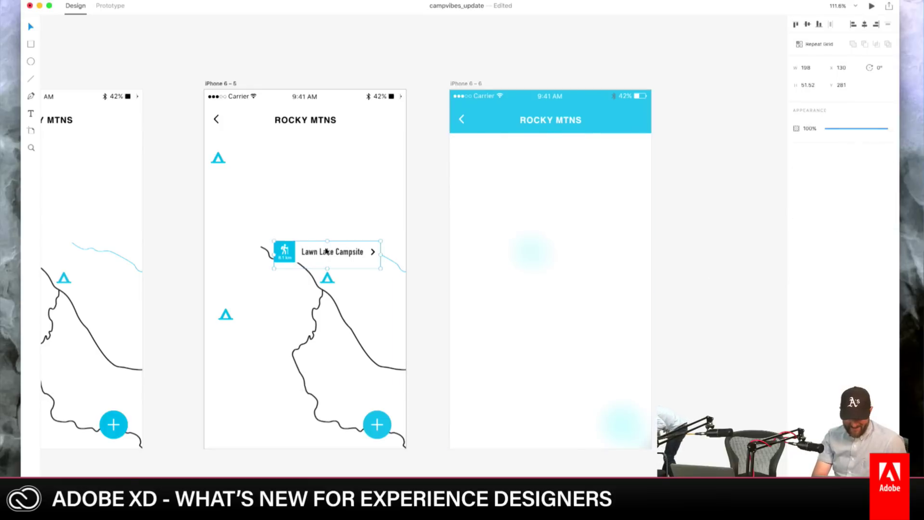
{"action": "left_click", "coordinate": [110, 6]}
{"action": "left_click_drag", "start_coordinate": [383, 254], "coordinate": [469, 227]}
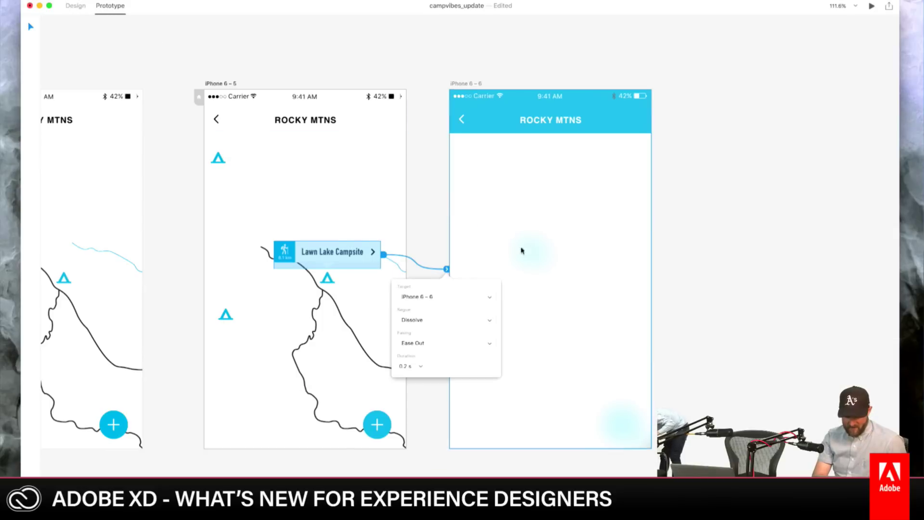
{"action": "left_click", "coordinate": [672, 241]}
Step: Change the header title on artboard iPhone 6 – 6 to "Lawn Lake Campsite"
{"action": "scroll", "coordinate": [464, 201], "scroll_direction": "left", "scroll_amount": 5}
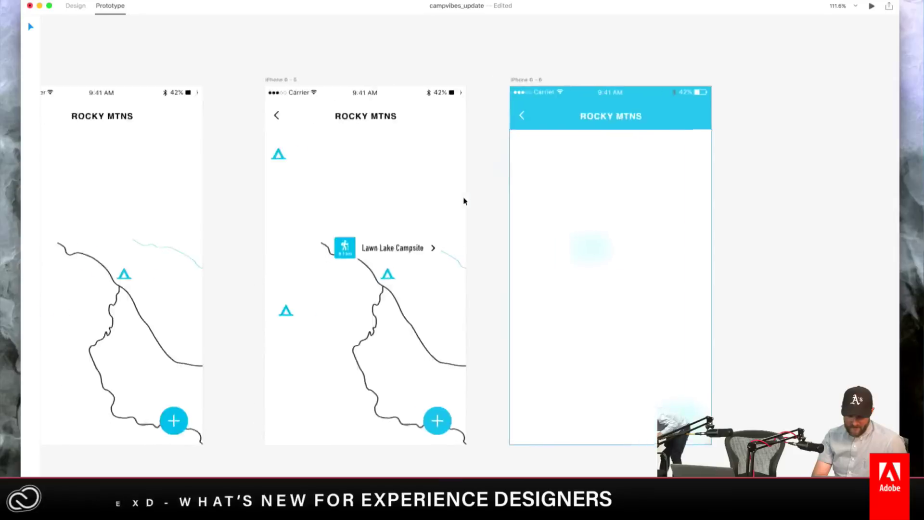
{"action": "scroll", "coordinate": [464, 201], "scroll_direction": "right", "scroll_amount": 5}
{"action": "left_click", "coordinate": [635, 116]}
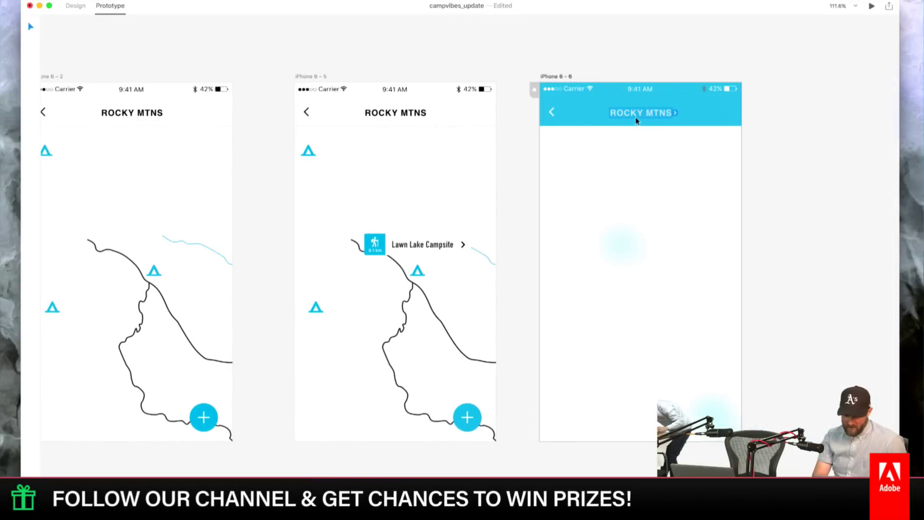
{"action": "double_click", "coordinate": [632, 116]}
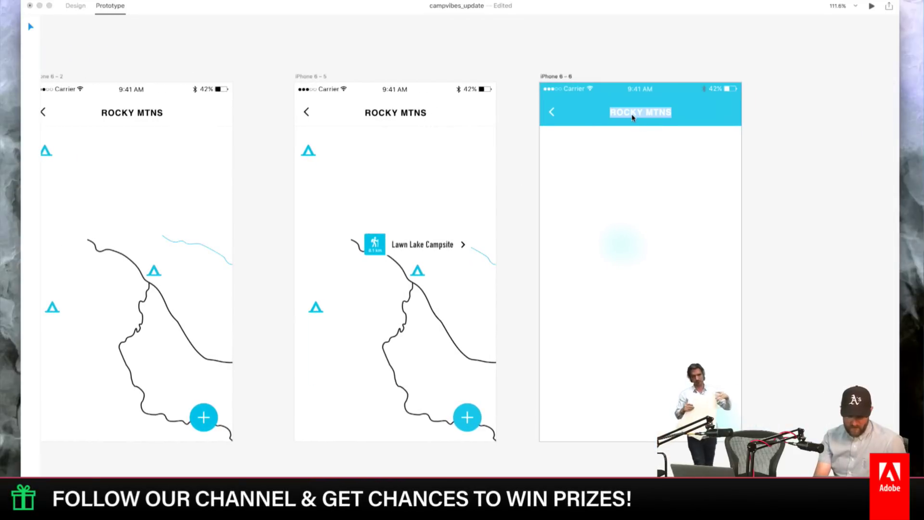
{"action": "type", "text": "Lawn Lake "}
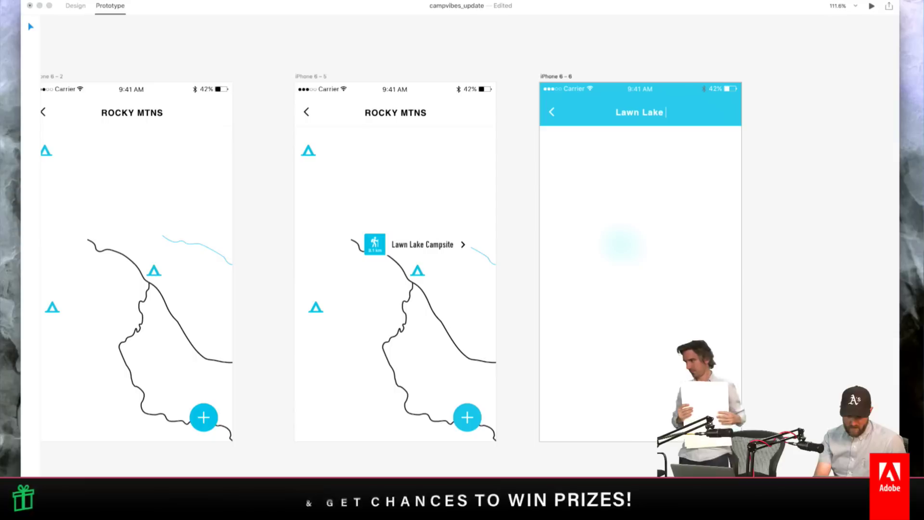
{"action": "type", "text": "Campsite"}
{"action": "key", "text": "Escape"}
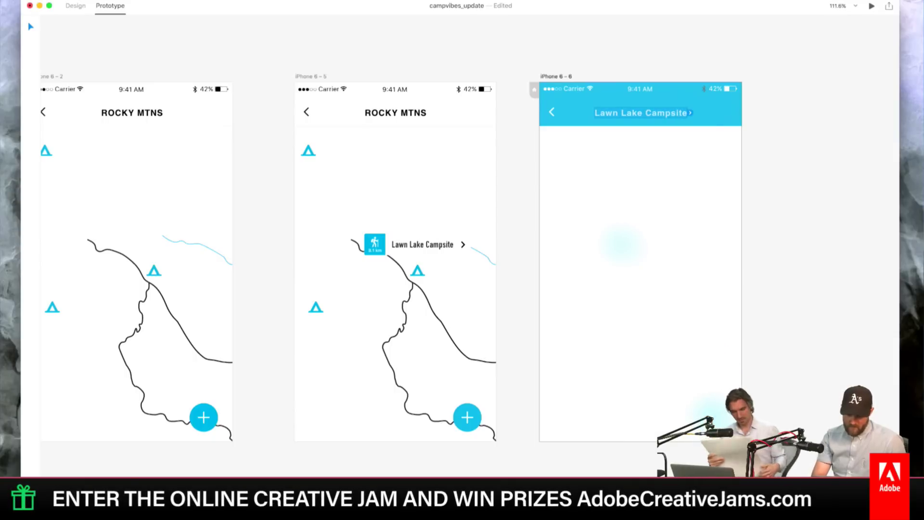
Step: In Design mode, copy a tent icon from iPhone 6 – 5 onto iPhone 6 – 6 below the back arrow, enlarged to about 52 × 39
{"action": "left_click", "coordinate": [76, 5]}
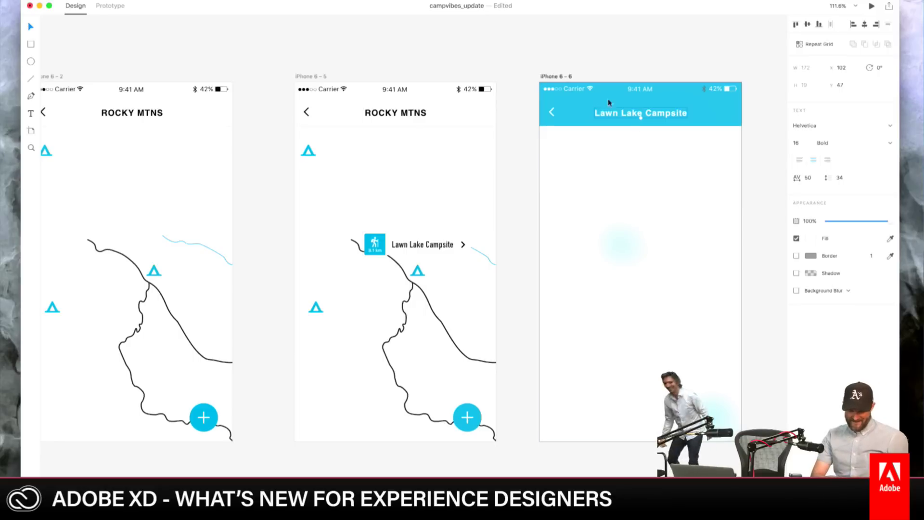
{"action": "left_click", "coordinate": [571, 271]}
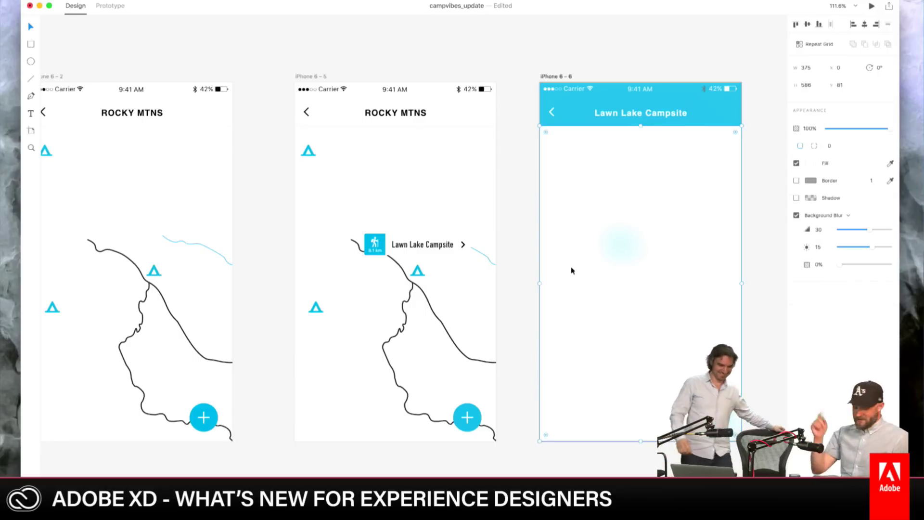
{"action": "left_click", "coordinate": [643, 49]}
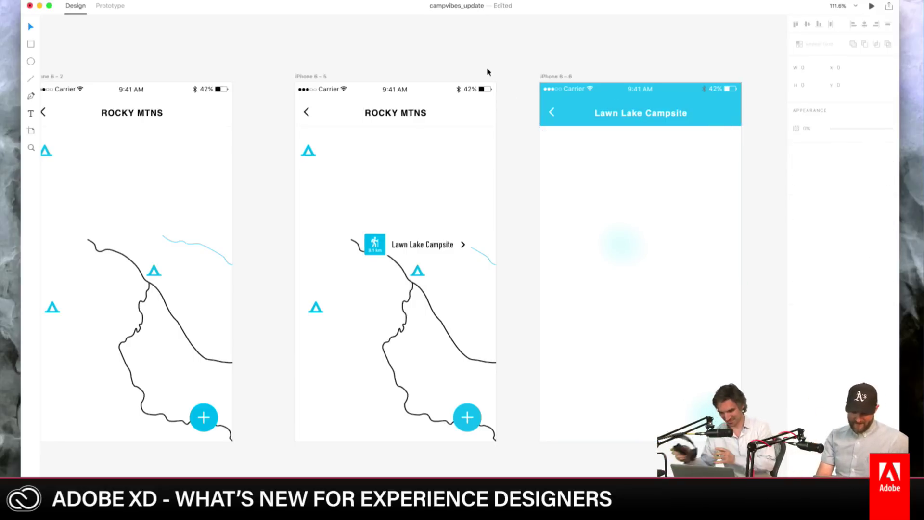
{"action": "scroll", "coordinate": [486, 71], "scroll_direction": "down", "scroll_amount": 2}
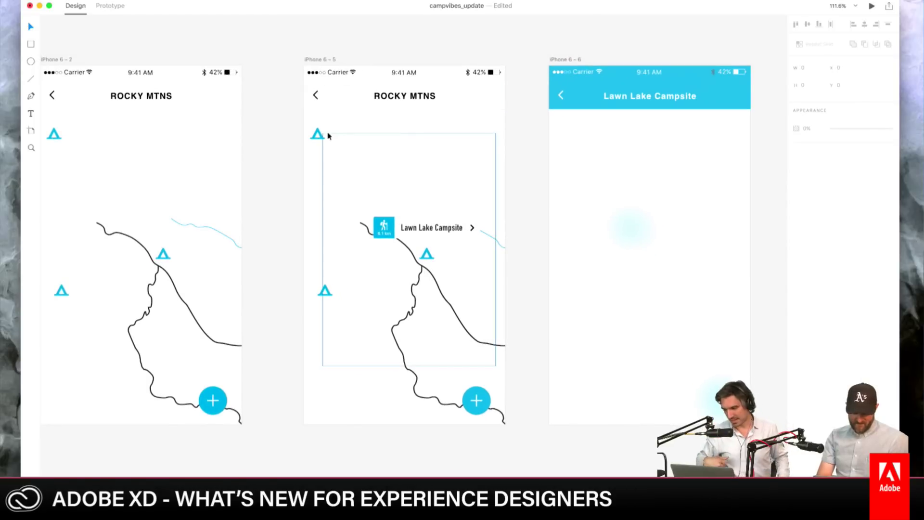
{"action": "double_click", "coordinate": [319, 135]}
{"action": "left_click", "coordinate": [621, 160]}
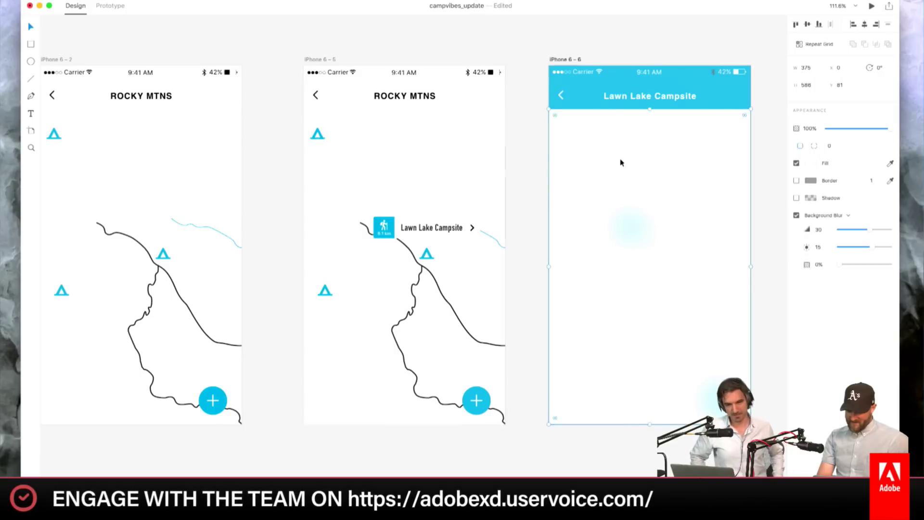
{"action": "key", "text": "super+v"}
{"action": "left_click_drag", "start_coordinate": [570, 139], "coordinate": [583, 141]}
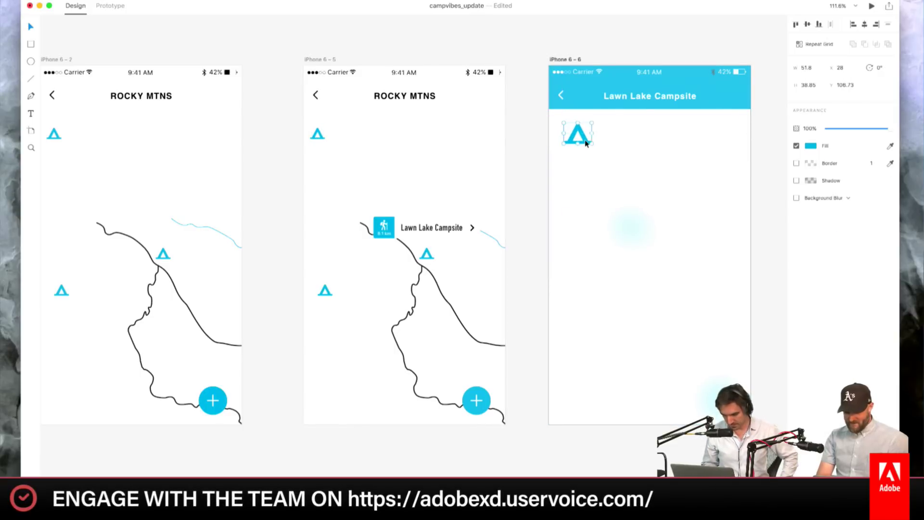
Step: In Prototype mode, link the back arrow on iPhone 6 – 6 to iPhone 6 – 5 with a Dissolve transition
{"action": "left_click", "coordinate": [562, 100]}
{"action": "left_click", "coordinate": [110, 6]}
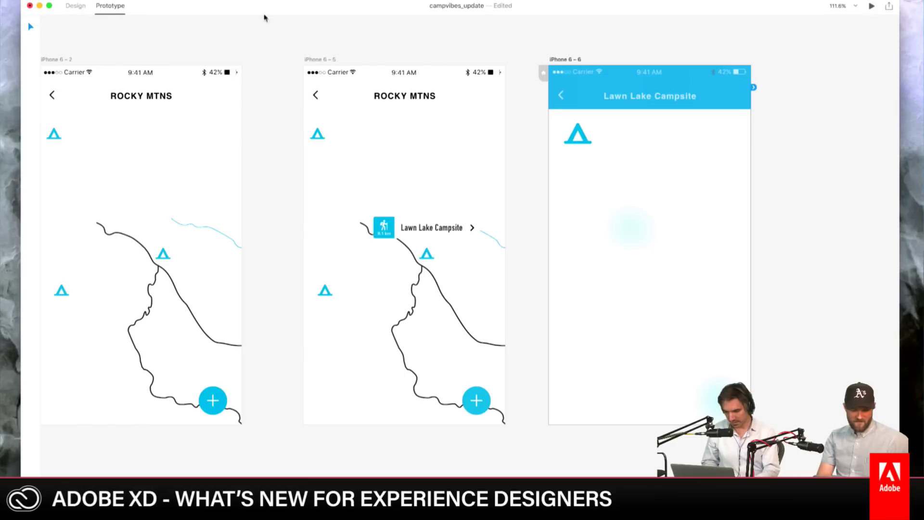
{"action": "left_click", "coordinate": [562, 95]}
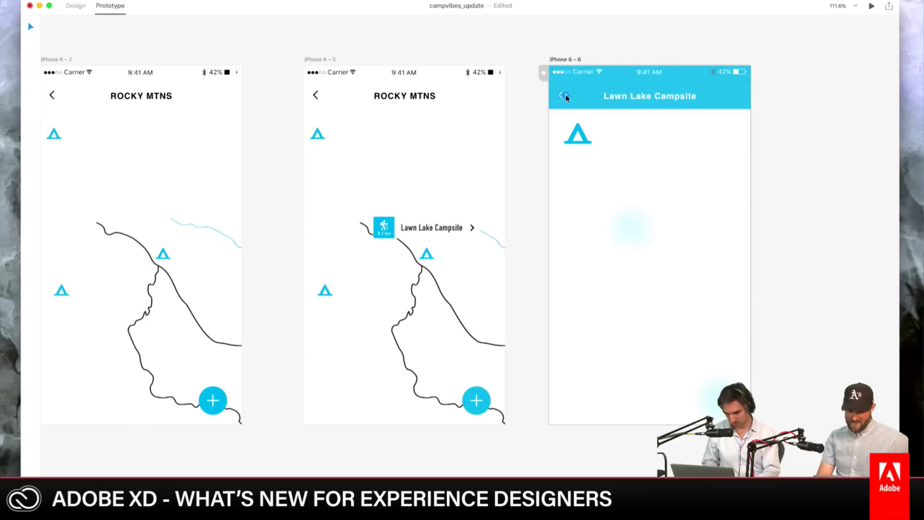
{"action": "left_click_drag", "start_coordinate": [566, 97], "coordinate": [469, 126]}
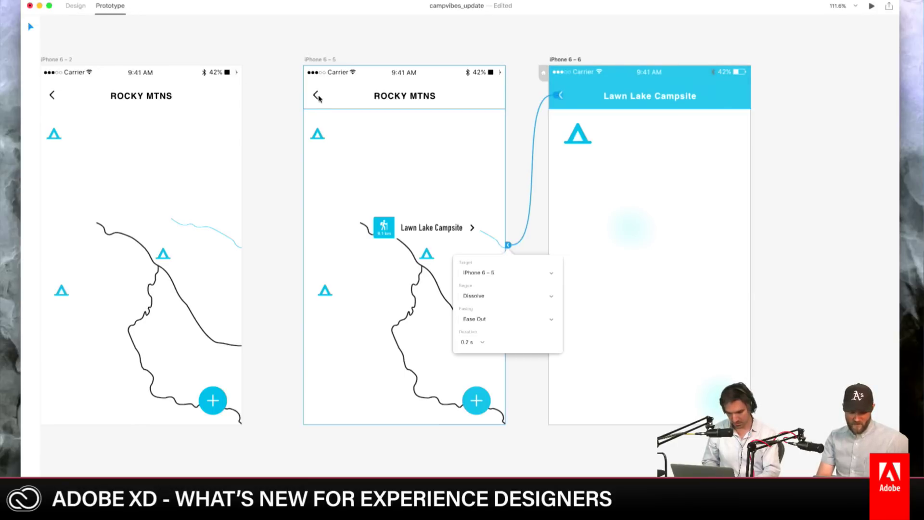
Step: Link the back arrow in the ROCKY MTNS header of iPhone 6 – 5 to artboard iPhone 6 – 2
{"action": "left_click", "coordinate": [317, 98]}
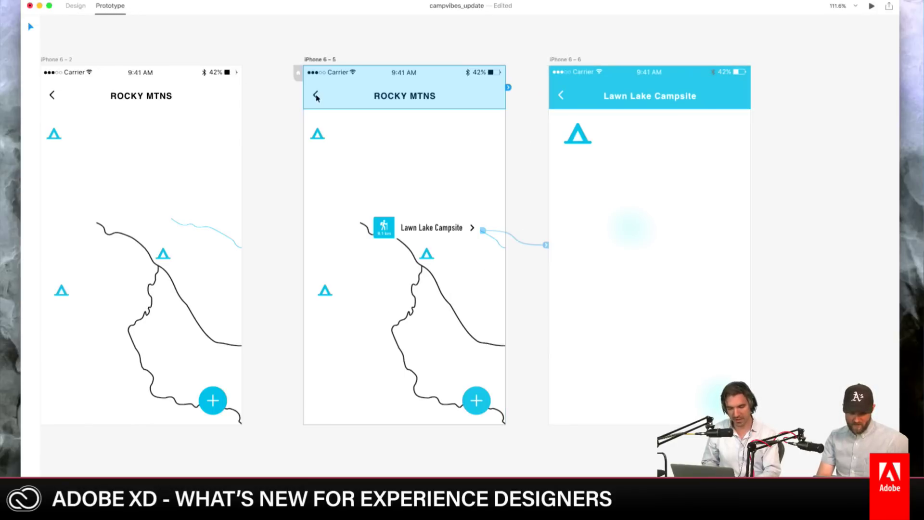
{"action": "left_click", "coordinate": [318, 97]}
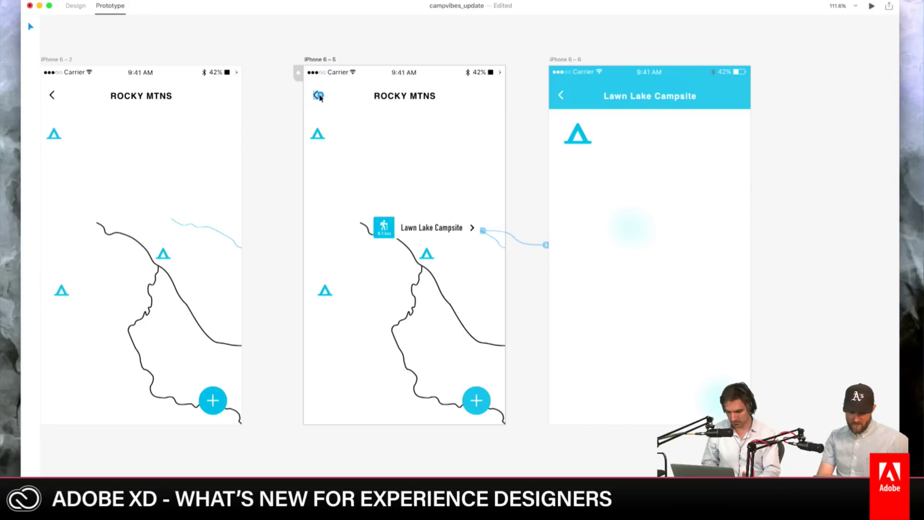
{"action": "left_click_drag", "start_coordinate": [319, 97], "coordinate": [243, 243]}
{"action": "key", "text": "super+y"}
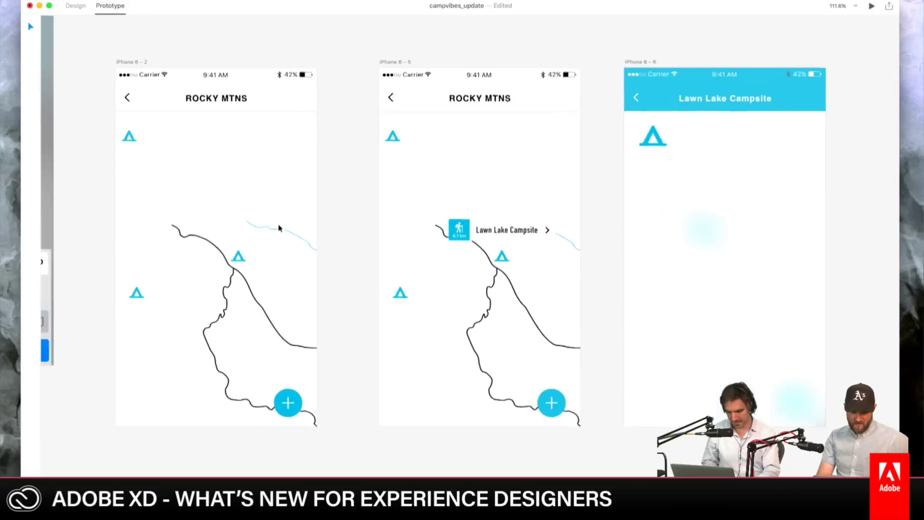
Step: Link the blue map panel on Campvibes – Featured to iPhone 6 – 2 with a Dissolve transition and save the document
{"action": "scroll", "coordinate": [279, 234], "scroll_direction": "left", "scroll_amount": 5}
{"action": "scroll", "coordinate": [277, 238], "scroll_direction": "down", "scroll_amount": 5}
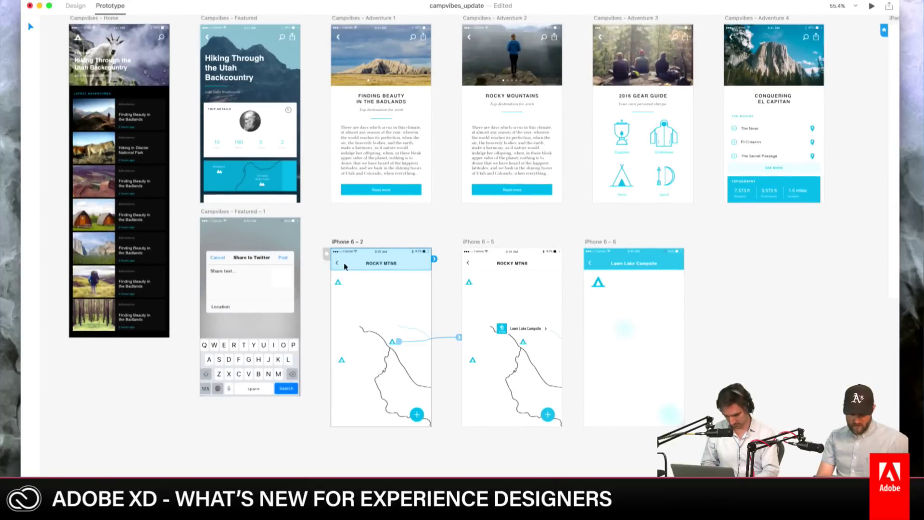
{"action": "left_click_drag", "start_coordinate": [340, 263], "coordinate": [381, 299]}
{"action": "left_click", "coordinate": [295, 178]}
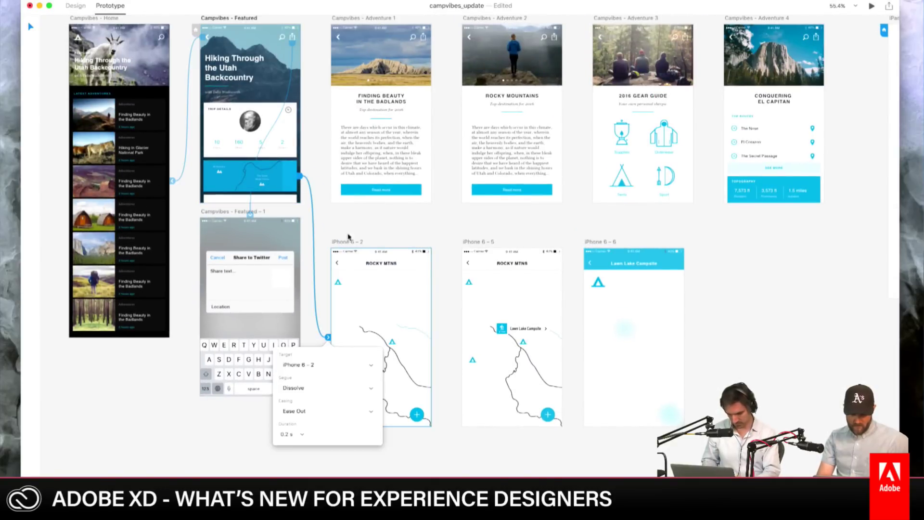
{"action": "left_click", "coordinate": [365, 240]}
{"action": "scroll", "coordinate": [366, 237], "scroll_direction": "up", "scroll_amount": 5}
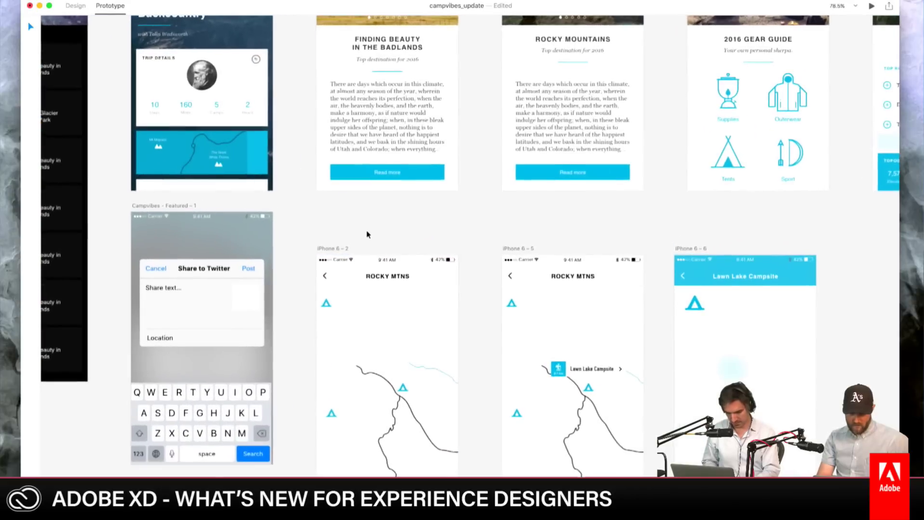
{"action": "key", "text": "super+s"}
{"action": "scroll", "coordinate": [306, 120], "scroll_direction": "up", "scroll_amount": 3}
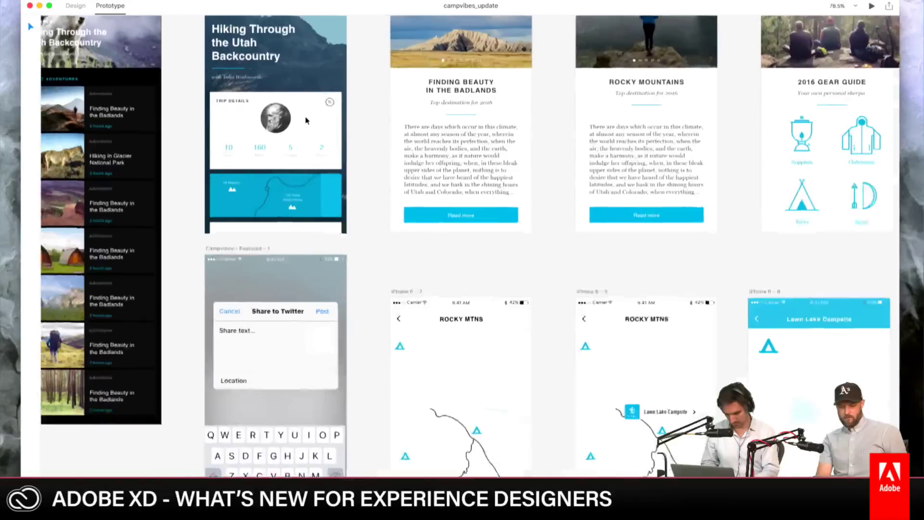
{"action": "scroll", "coordinate": [306, 121], "scroll_direction": "left", "scroll_amount": 3}
{"action": "scroll", "coordinate": [306, 121], "scroll_direction": "right", "scroll_amount": 10}
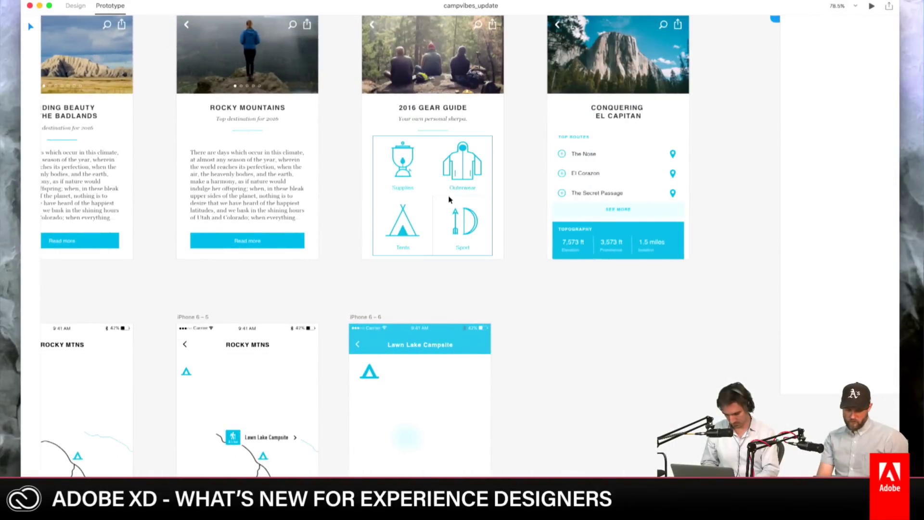
{"action": "scroll", "coordinate": [448, 199], "scroll_direction": "up", "scroll_amount": 3}
{"action": "scroll", "coordinate": [449, 199], "scroll_direction": "left", "scroll_amount": 10}
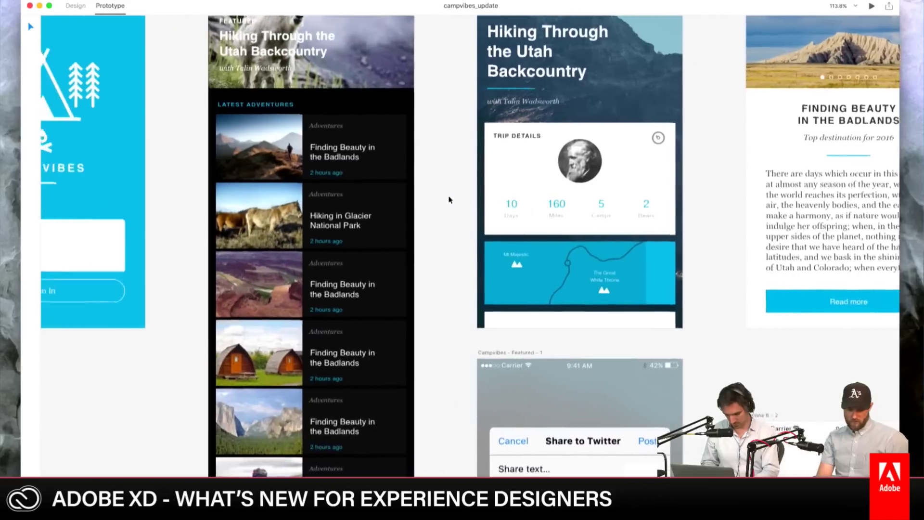
Step: Inspect the prototype link from the username and password box on the Campvibes – Welcome artboard, then clear the selection
{"action": "scroll", "coordinate": [448, 199], "scroll_direction": "left", "scroll_amount": 8}
{"action": "scroll", "coordinate": [449, 199], "scroll_direction": "up", "scroll_amount": 3}
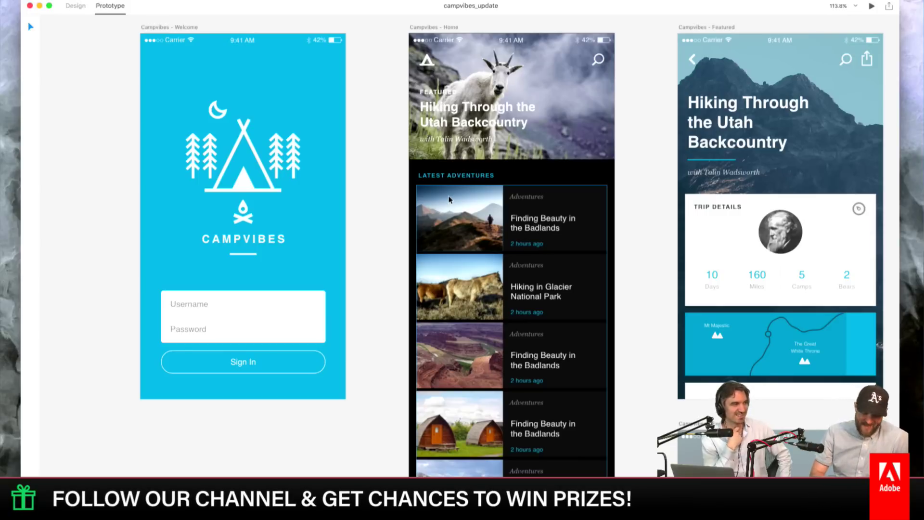
{"action": "left_click", "coordinate": [263, 319]}
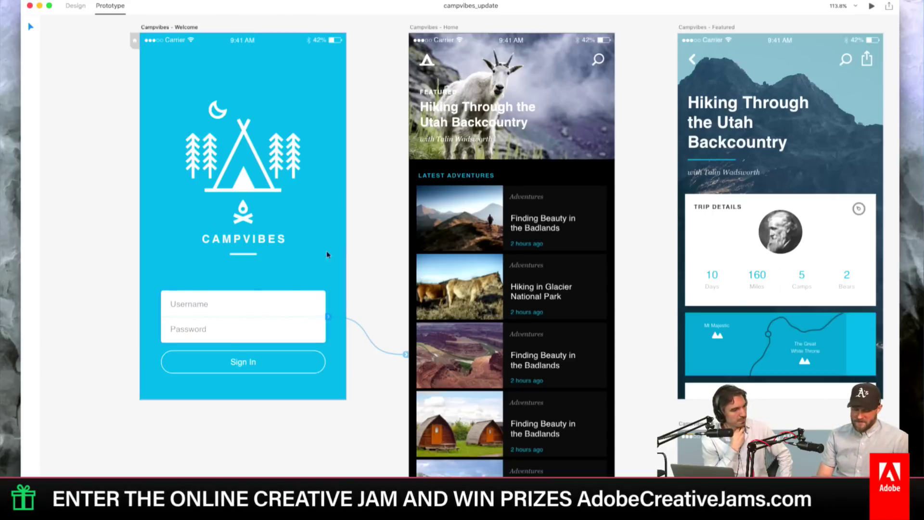
{"action": "left_click", "coordinate": [373, 236]}
{"action": "scroll", "coordinate": [375, 236], "scroll_direction": "left", "scroll_amount": 5}
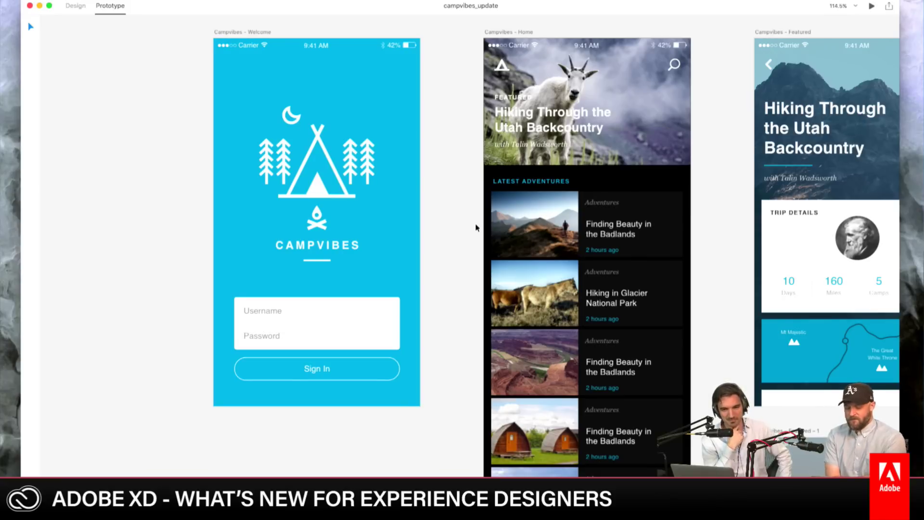
{"action": "scroll", "coordinate": [475, 227], "scroll_direction": "right", "scroll_amount": 10}
{"action": "scroll", "coordinate": [475, 227], "scroll_direction": "down", "scroll_amount": 5}
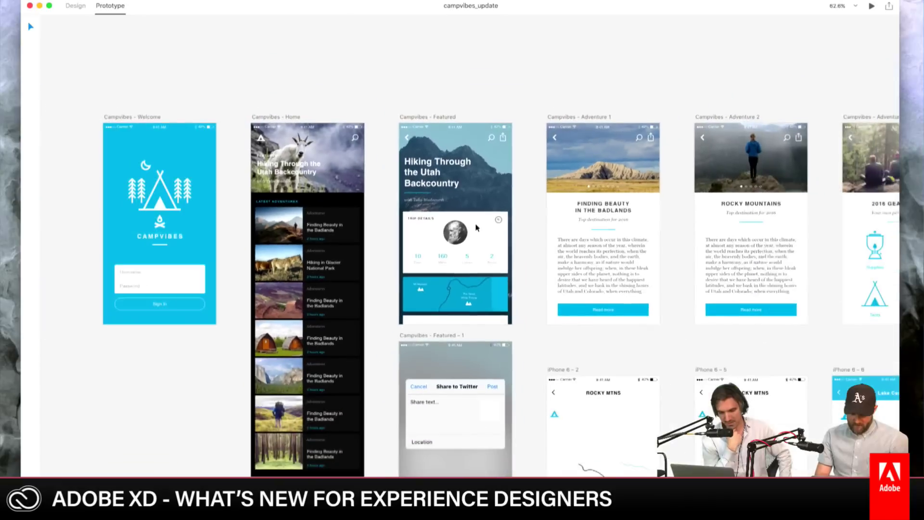
{"action": "scroll", "coordinate": [475, 227], "scroll_direction": "down", "scroll_amount": 1}
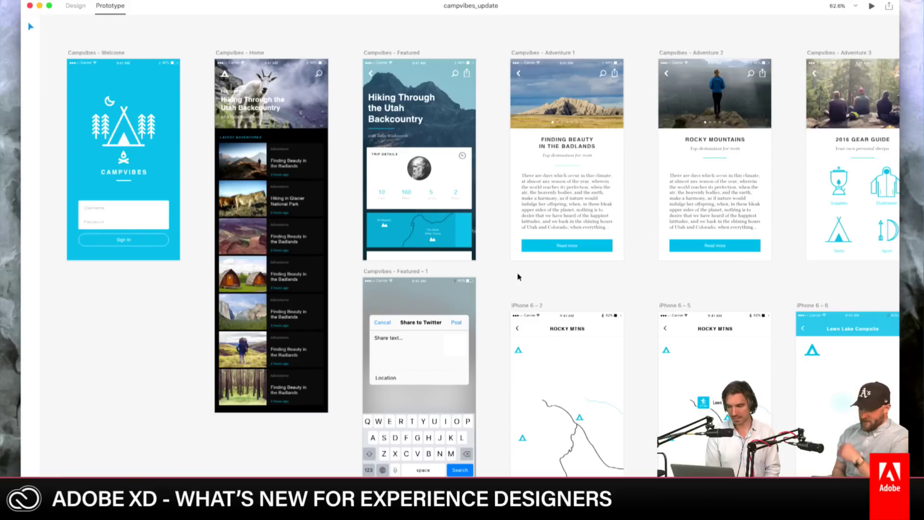
{"action": "key", "text": "super+minus"}
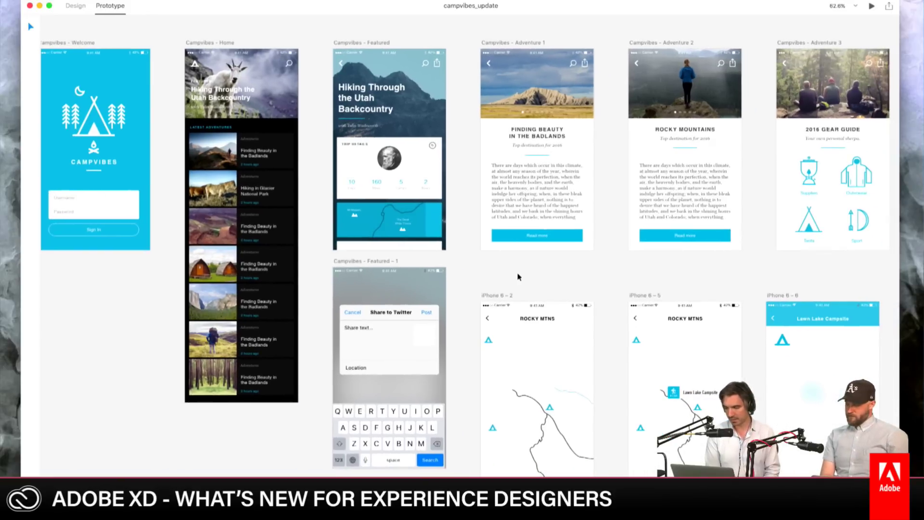
{"action": "key", "text": "super+equal"}
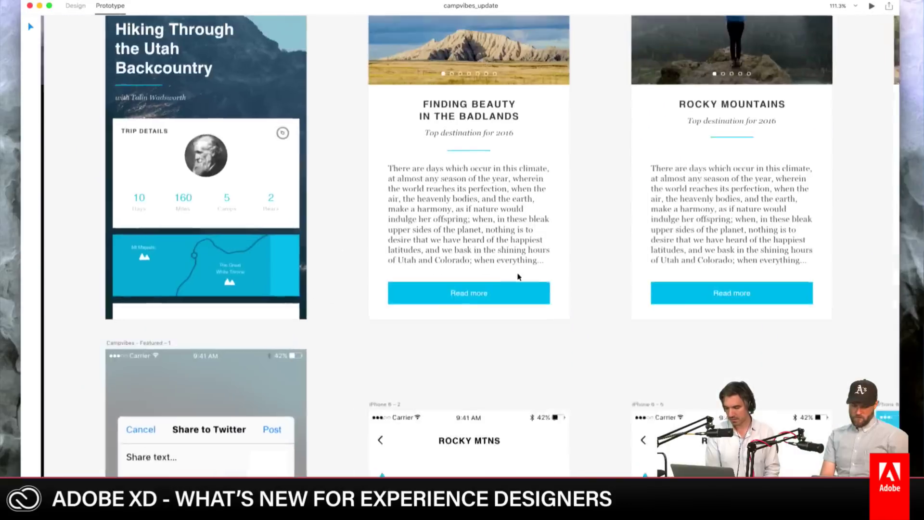
{"action": "scroll", "coordinate": [517, 276], "scroll_direction": "left", "scroll_amount": 10}
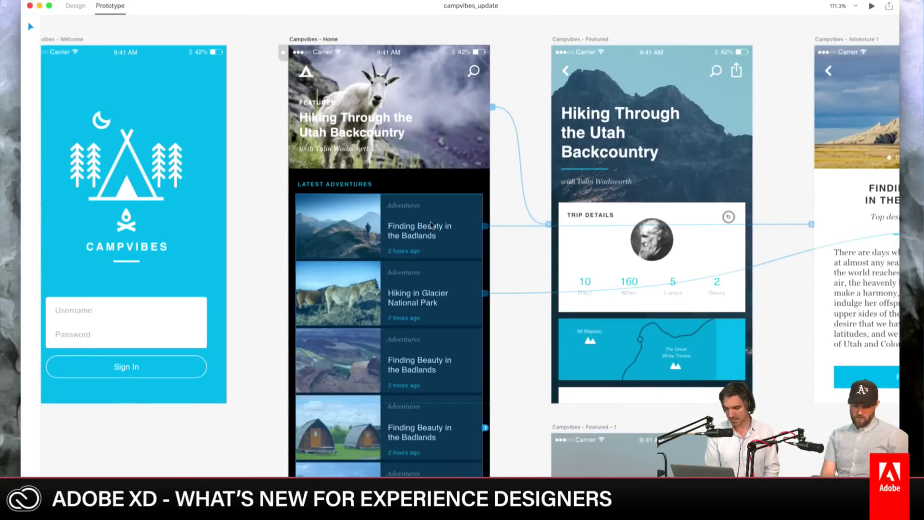
{"action": "scroll", "coordinate": [505, 266], "scroll_direction": "down", "scroll_amount": 3}
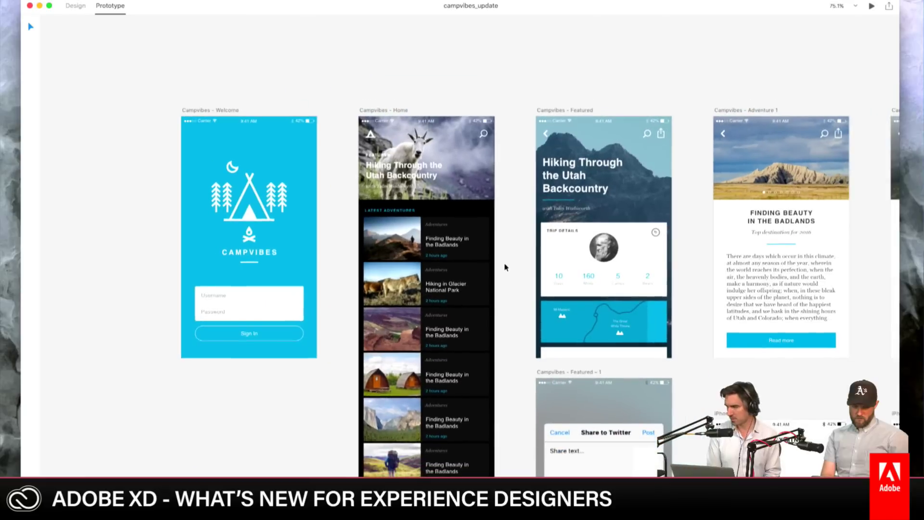
{"action": "scroll", "coordinate": [505, 267], "scroll_direction": "right", "scroll_amount": 3}
{"action": "scroll", "coordinate": [505, 267], "scroll_direction": "left", "scroll_amount": 3}
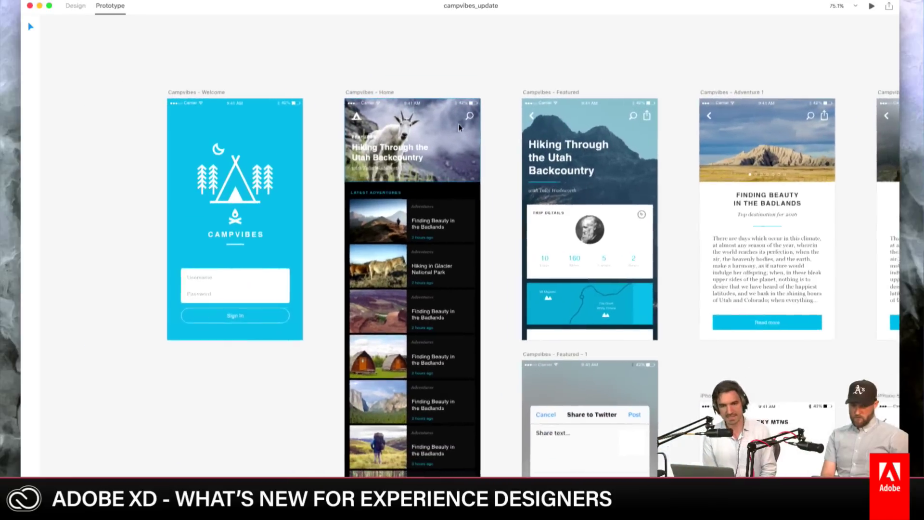
{"action": "scroll", "coordinate": [459, 126], "scroll_direction": "up", "scroll_amount": 3}
{"action": "scroll", "coordinate": [460, 127], "scroll_direction": "up", "scroll_amount": 5}
{"action": "scroll", "coordinate": [459, 126], "scroll_direction": "down", "scroll_amount": 1}
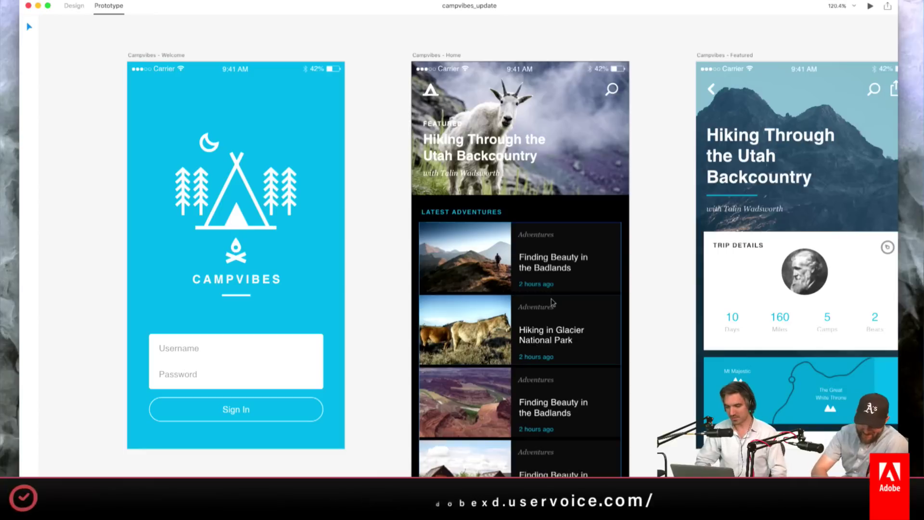
{"action": "mouse_move", "coordinate": [468, 481]}
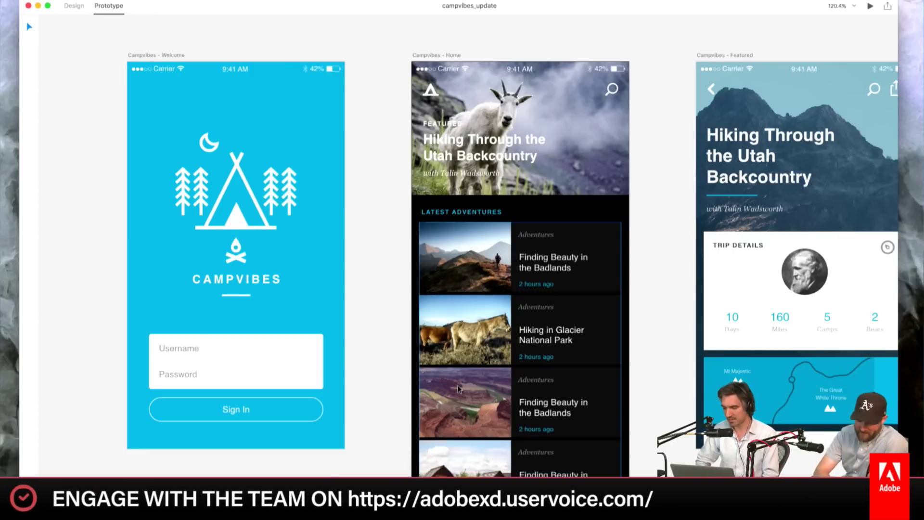